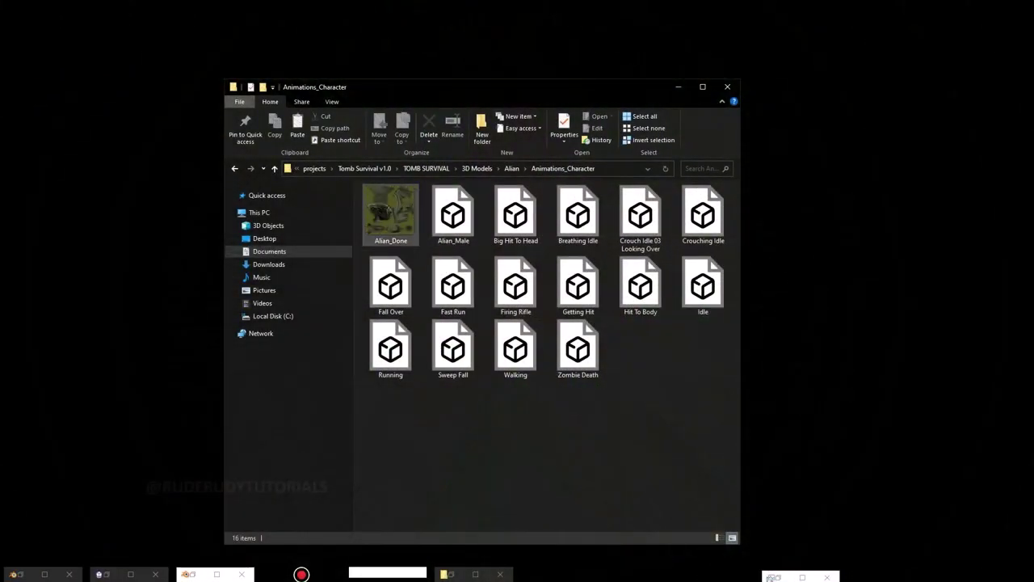
Select Alian_Done in Animations_Character and restore the minimized Blender window.
{"action": "mouse_move", "coordinate": [389, 210]}
{"action": "left_mouse_down"}
{"action": "mouse_move", "coordinate": [647, 237]}
{"action": "mouse_move", "coordinate": [413, 223]}
{"action": "mouse_move", "coordinate": [391, 211]}
{"action": "left_mouse_up"}
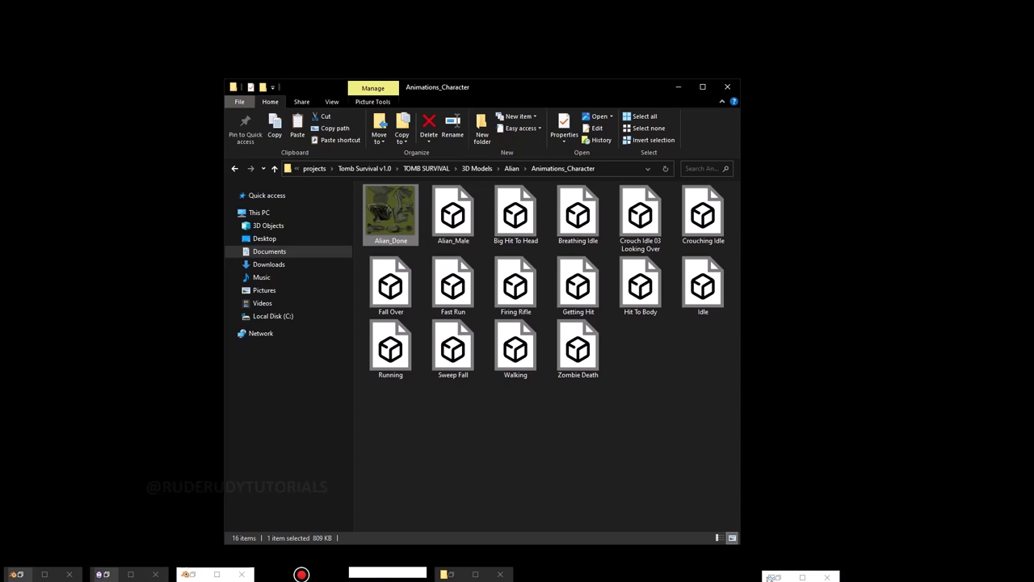
{"action": "left_click", "coordinate": [17, 574]}
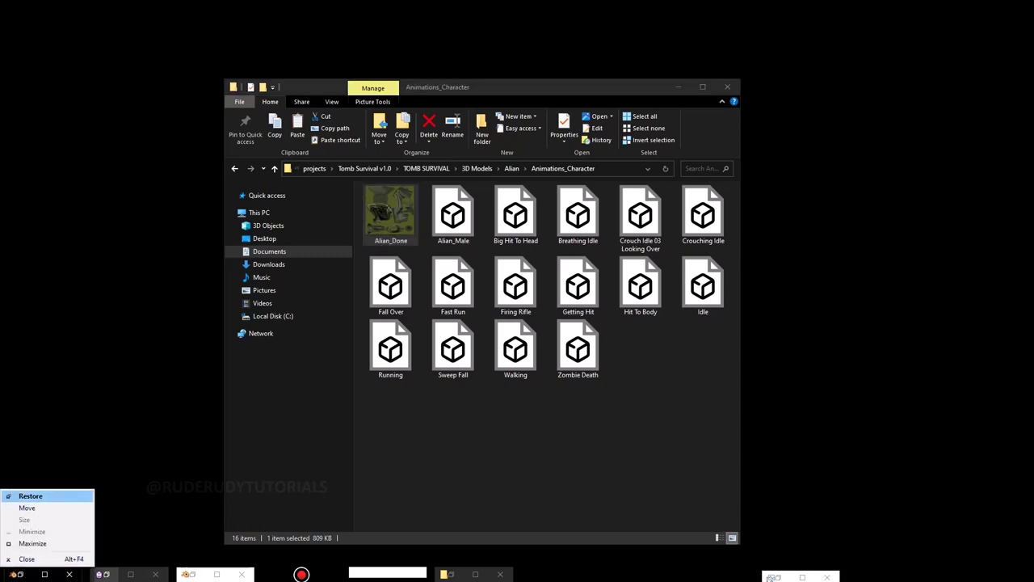
{"action": "left_click", "coordinate": [31, 495]}
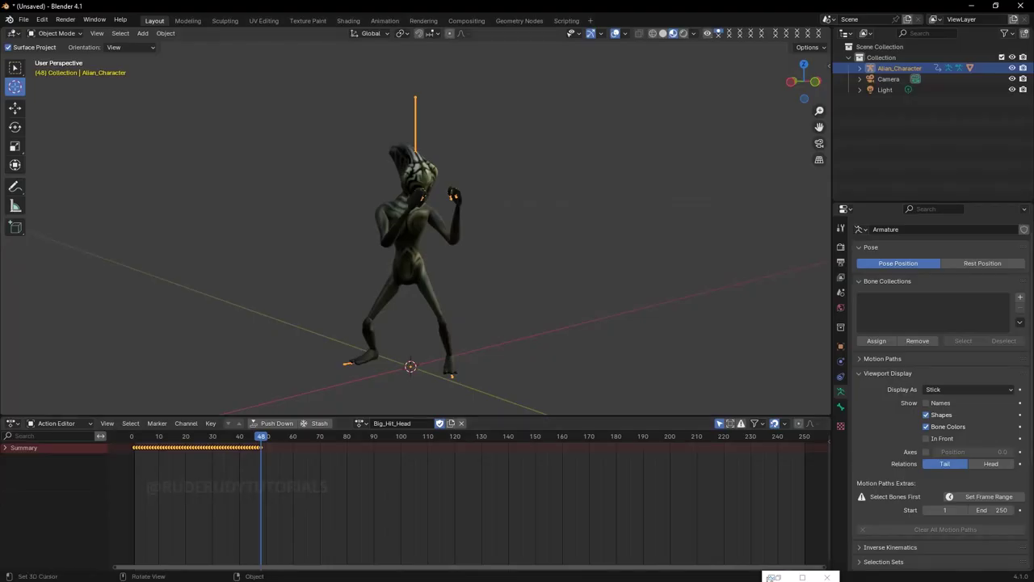
View the alien's Big_Hit_To_Head pose from several angles and rewind it to frame 0.
{"action": "middle_click_drag", "start_coordinate": [485, 242], "coordinate": [194, 234]}
{"action": "scroll", "coordinate": [415, 226], "scroll_direction": "up", "scroll_amount": 1}
{"action": "scroll", "coordinate": [415, 226], "scroll_direction": "up", "scroll_amount": 1}
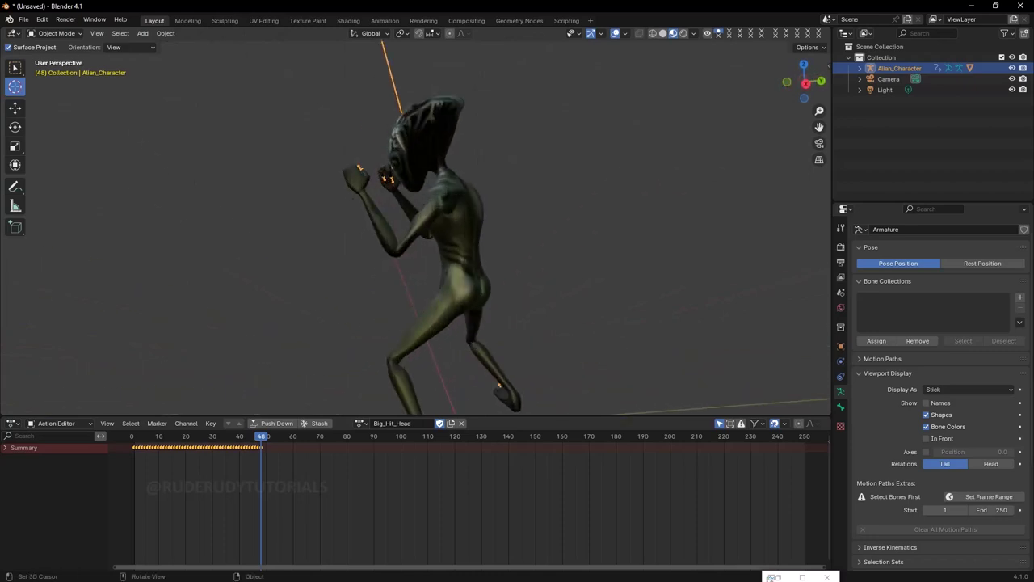
{"action": "middle_click_drag", "start_coordinate": [415, 226], "coordinate": [246, 227]}
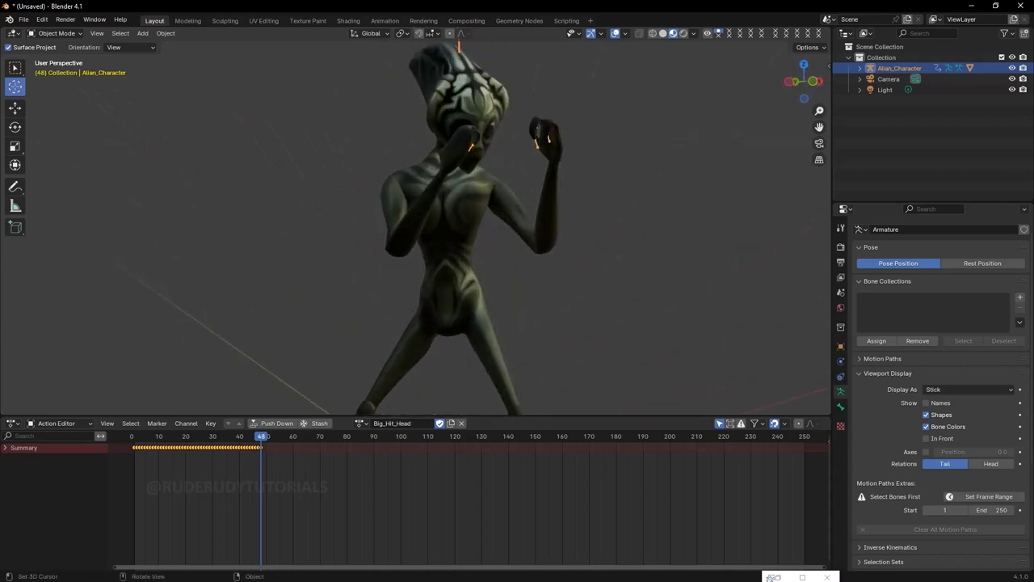
{"action": "scroll", "coordinate": [455, 416], "scroll_direction": "down", "scroll_amount": 2}
{"action": "middle_click_drag", "start_coordinate": [455, 415], "coordinate": [455, 391]}
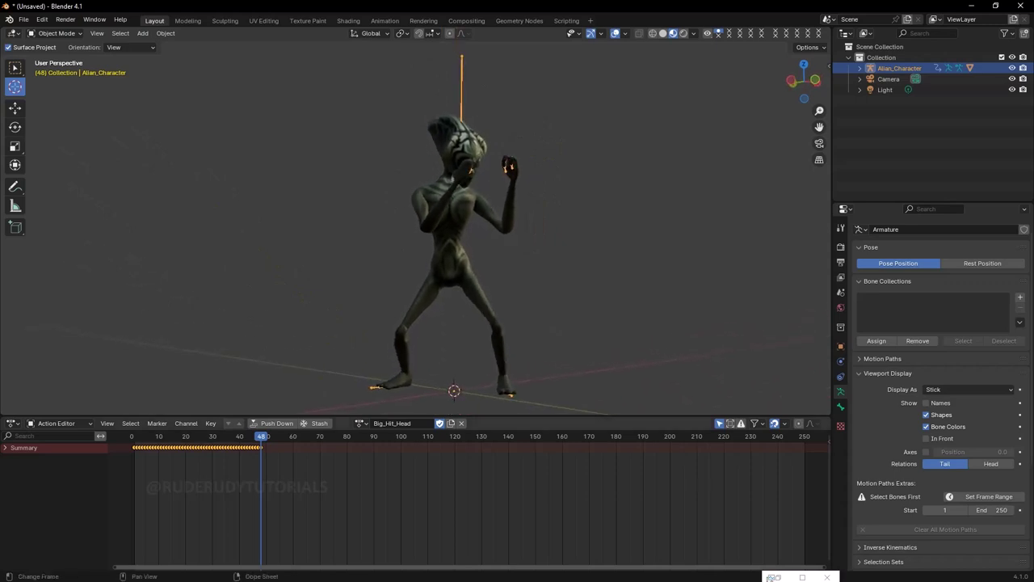
{"action": "left_click_drag", "start_coordinate": [261, 437], "coordinate": [132, 437]}
{"action": "left_click", "coordinate": [23, 18]}
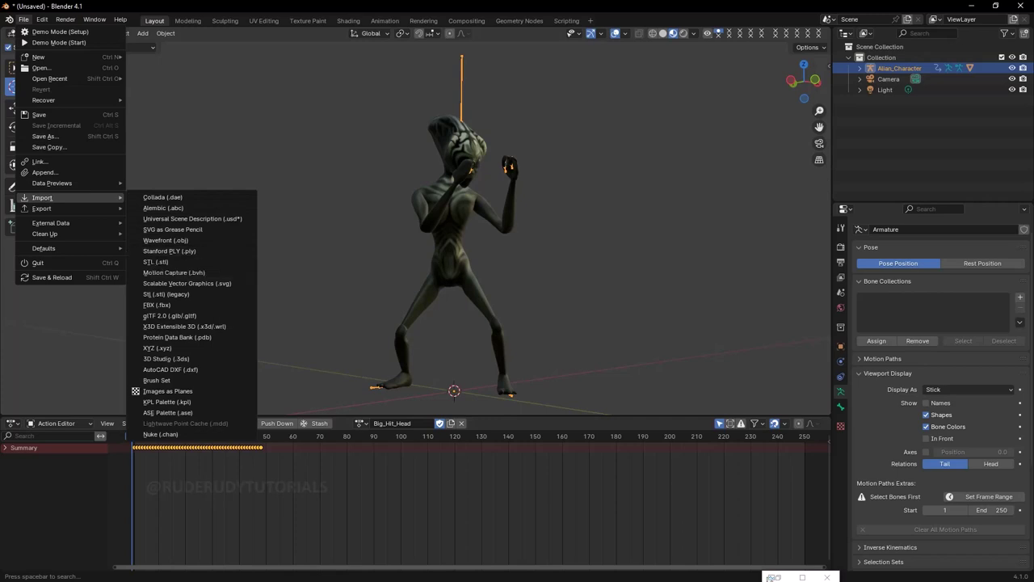
Review the armature's stored actions in the Action Editor without changing the assignment.
{"action": "key", "text": "Escape"}
{"action": "left_click", "coordinate": [361, 422]}
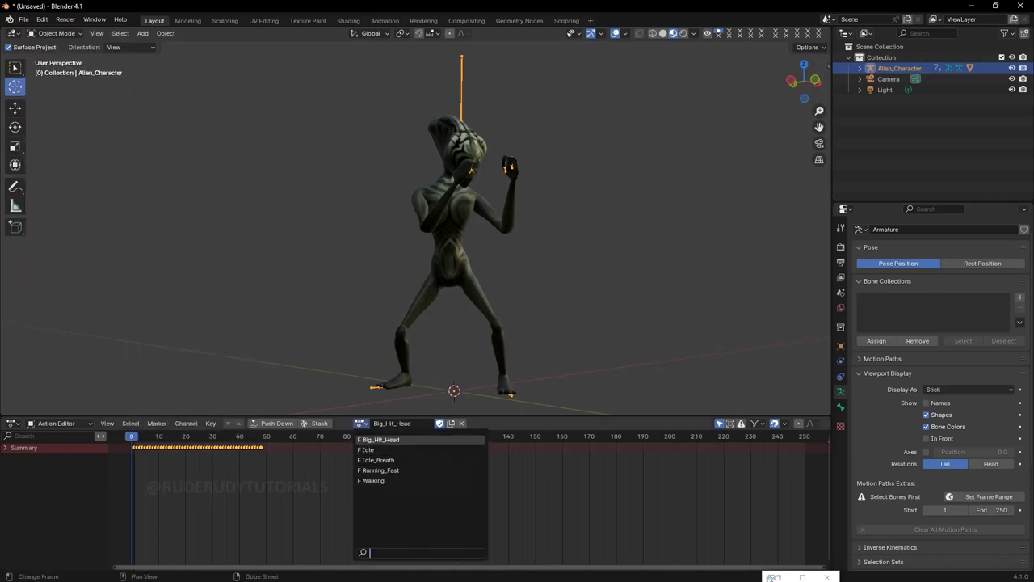
{"action": "key", "text": "Down"}
{"action": "key", "text": "Down"}
{"action": "key", "text": "Down"}
{"action": "key", "text": "Down"}
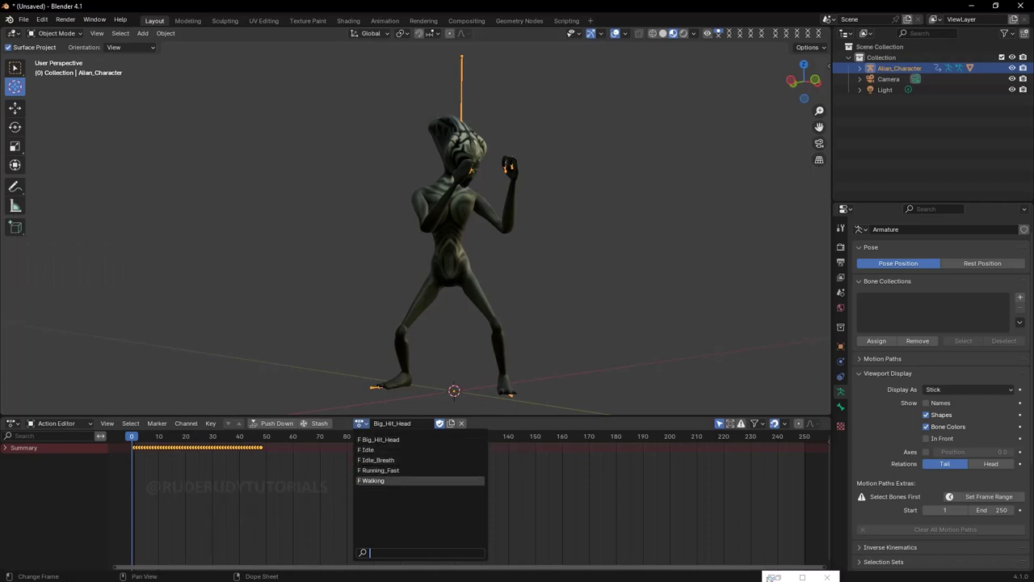
{"action": "key", "text": "Escape"}
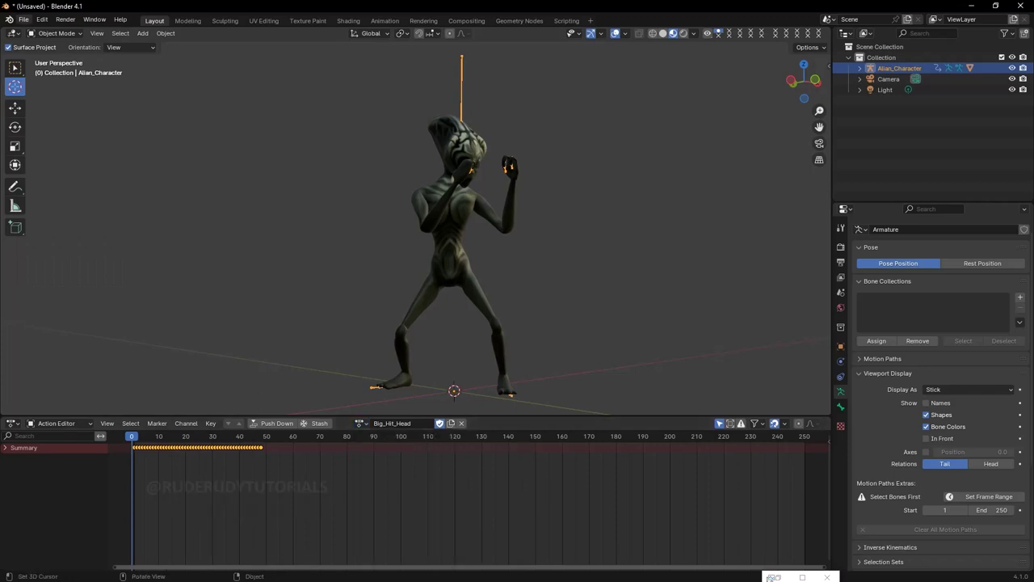
Choose Crouch Idle 03 Looking Over.fbx in the FBX import browser, keeping its file name unchanged.
{"action": "left_click", "coordinate": [23, 19]}
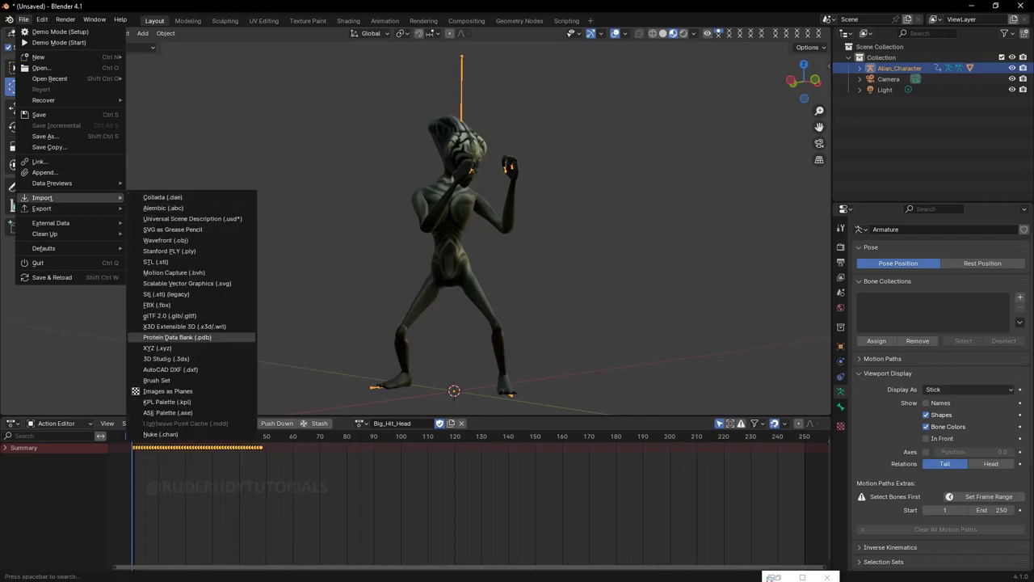
{"action": "left_click", "coordinate": [158, 305]}
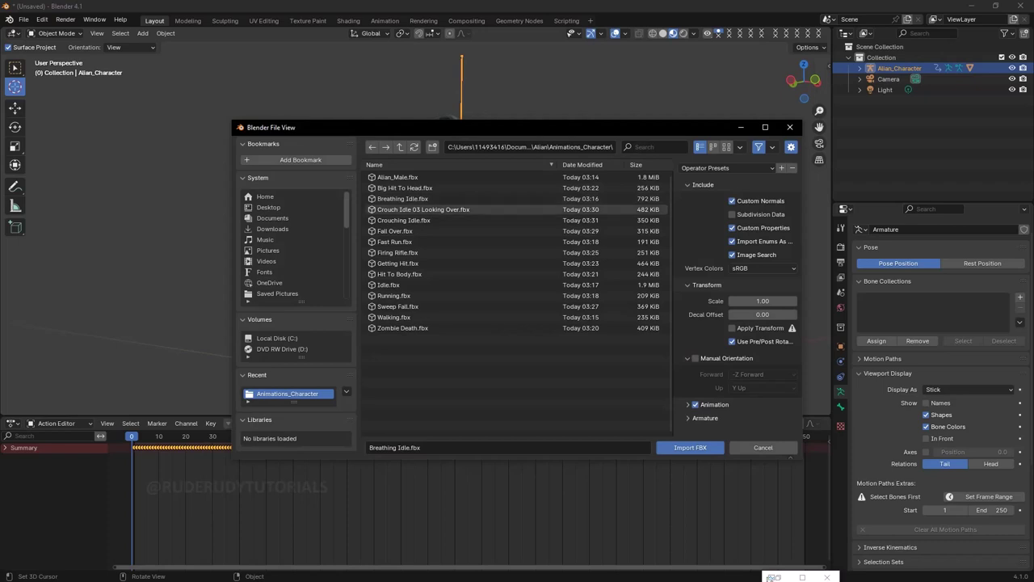
{"action": "left_click", "coordinate": [420, 209]}
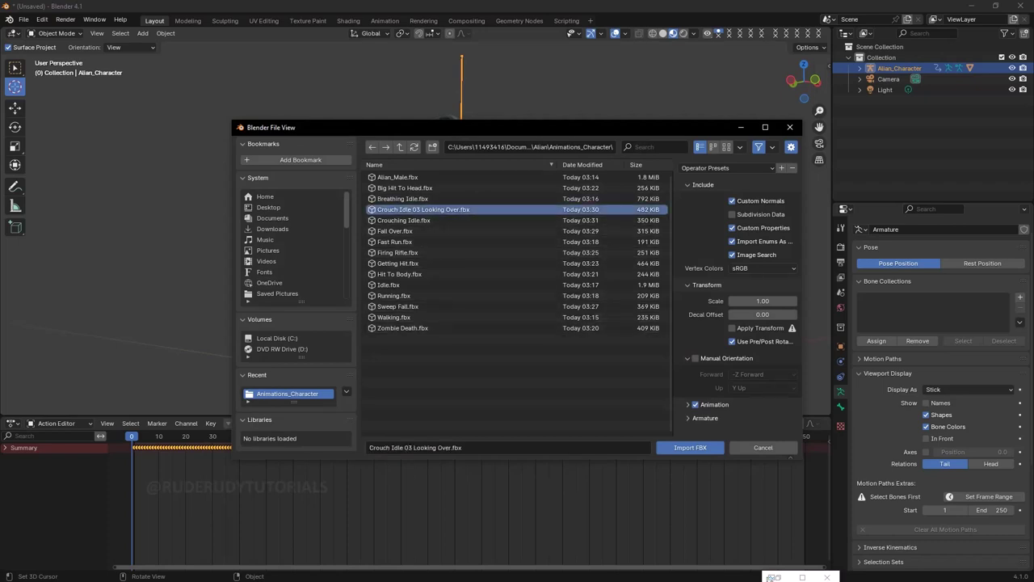
{"action": "right_click", "coordinate": [371, 210]}
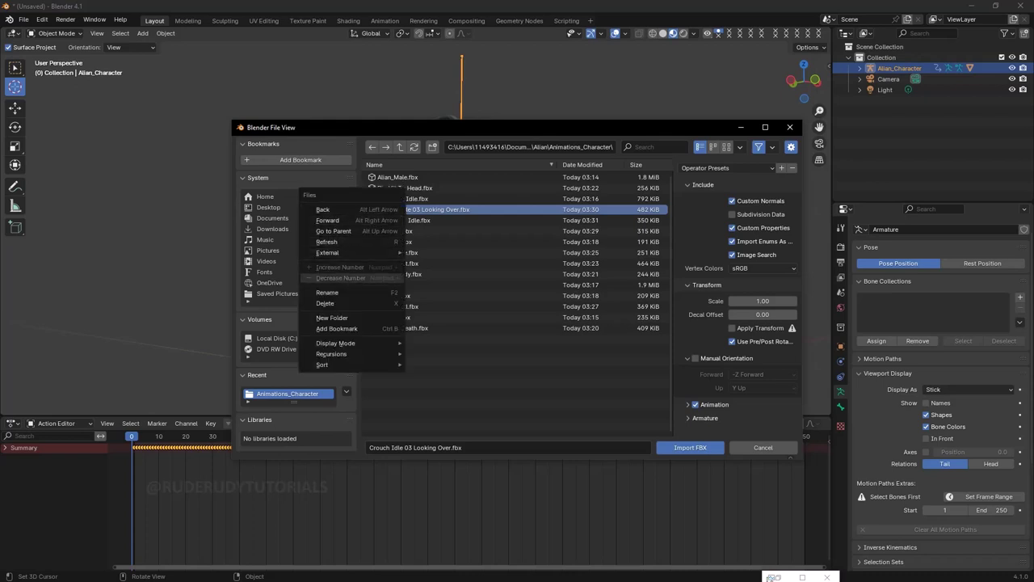
{"action": "left_click", "coordinate": [328, 291]}
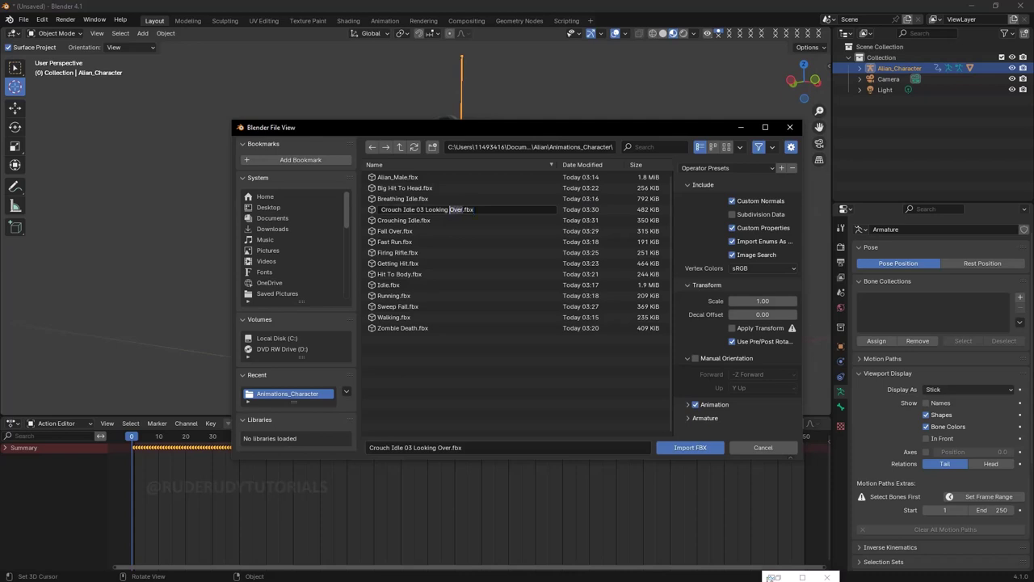
{"action": "key", "text": "Return"}
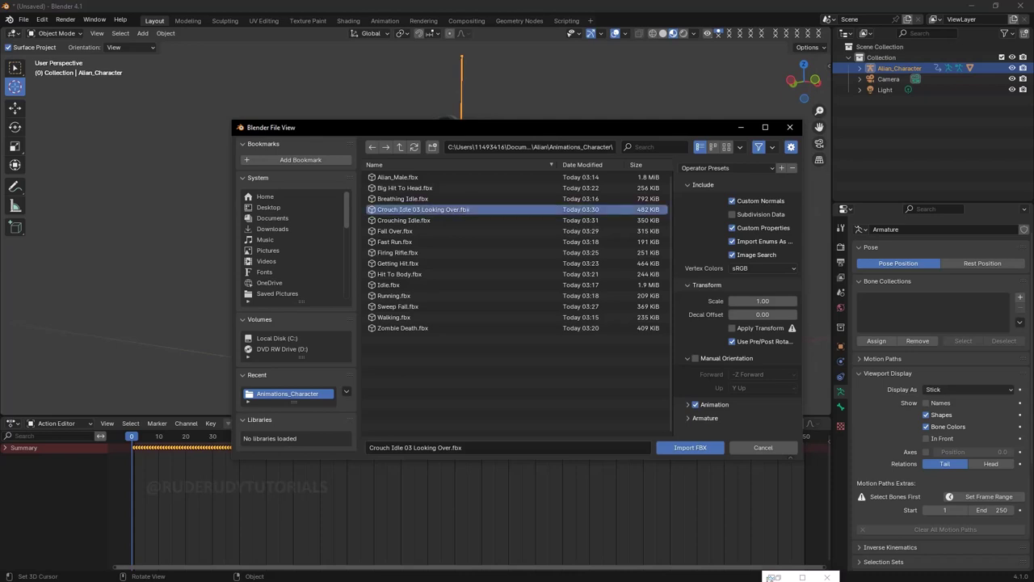
{"action": "right_click", "coordinate": [348, 246]}
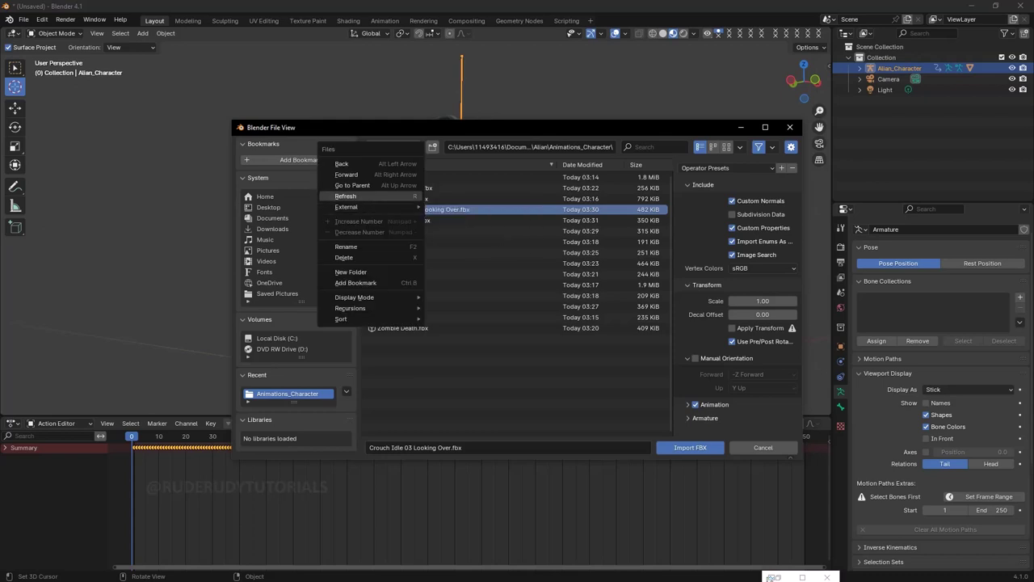
{"action": "left_click", "coordinate": [346, 247]}
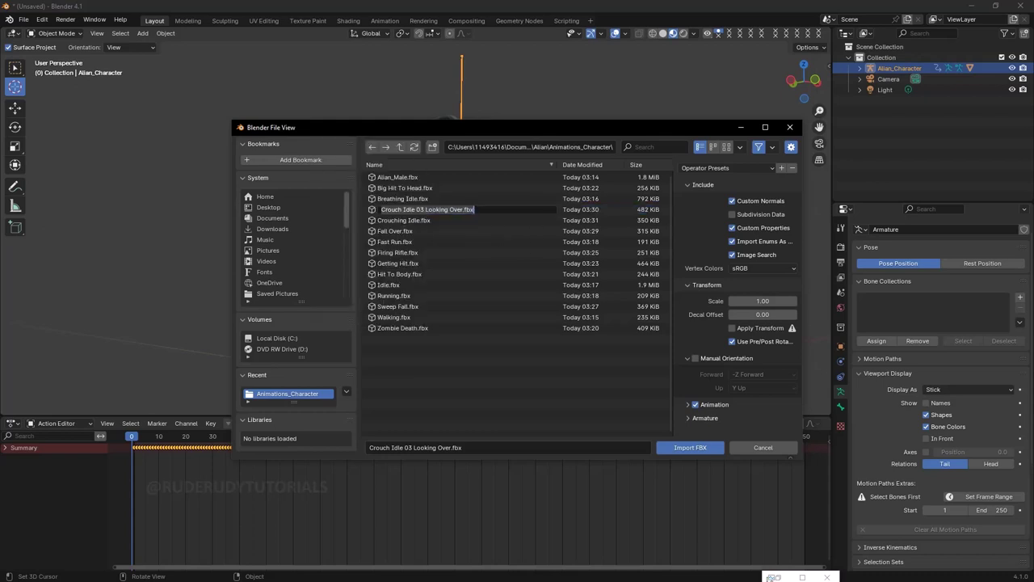
{"action": "left_click", "coordinate": [462, 209]}
{"action": "key", "text": "Return"}
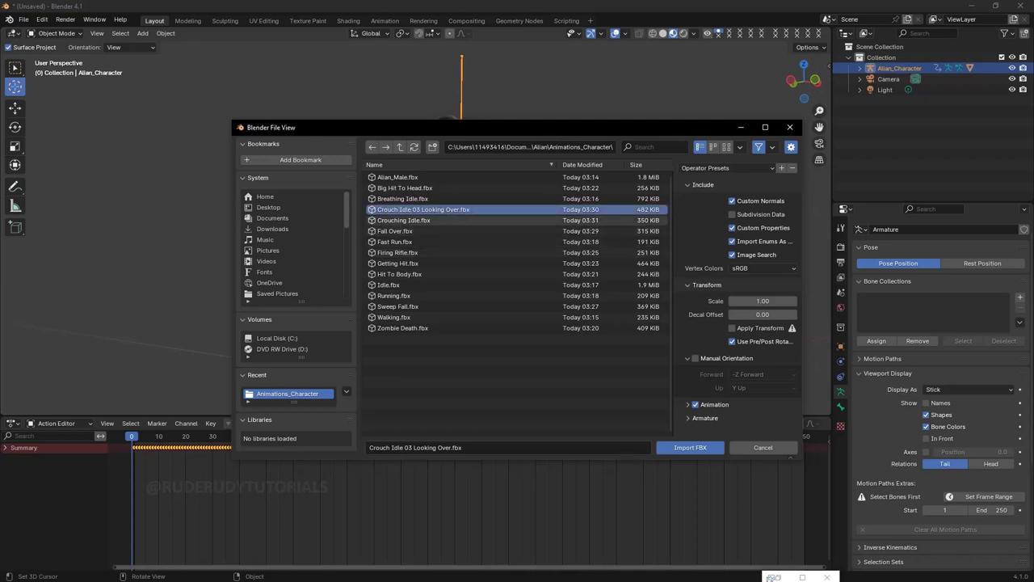
Import Crouch Idle 03 Looking Over.fbx and delete the extra Armature it brings in.
{"action": "key", "text": "Return"}
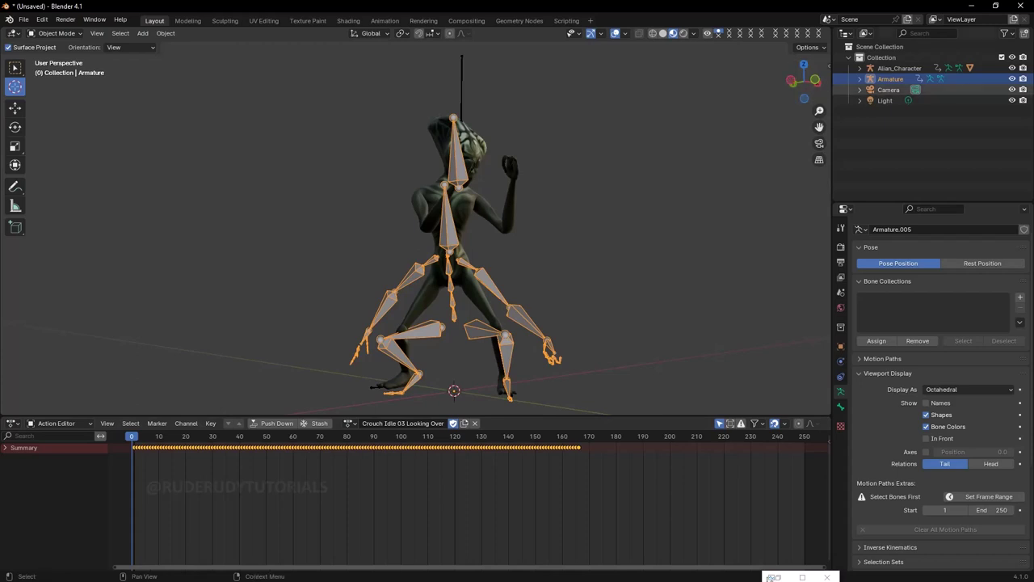
{"action": "right_click", "coordinate": [888, 79]}
{"action": "left_click", "coordinate": [841, 80]}
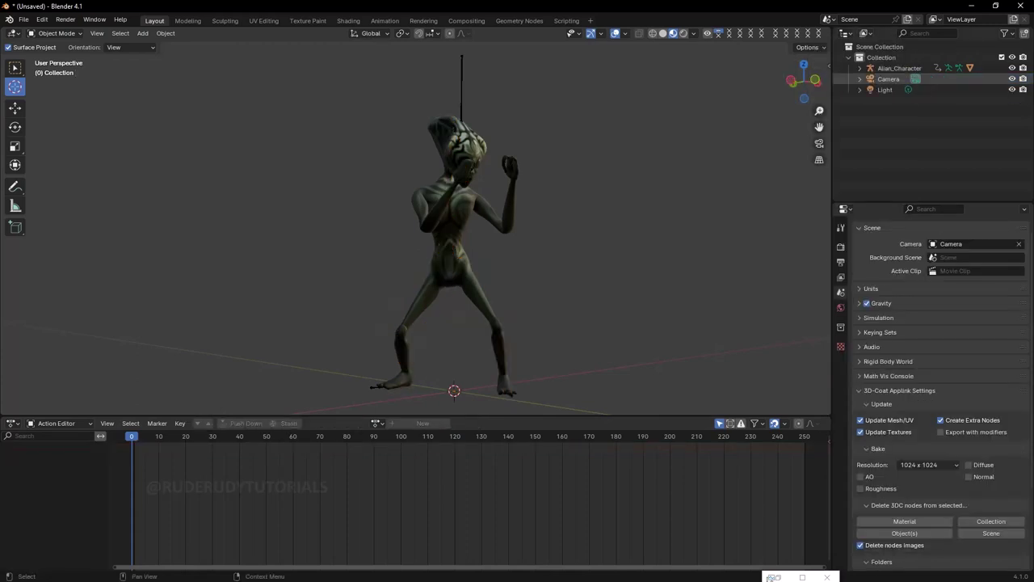
Assign Crouch Idle 03 Looking Over to Alien_Character and play it.
{"action": "left_click", "coordinate": [377, 422]}
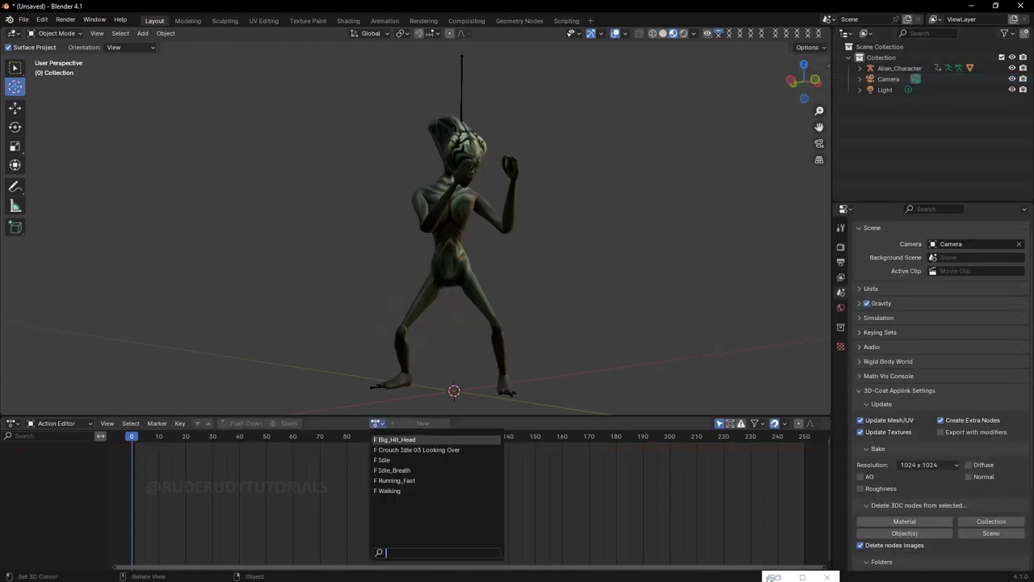
{"action": "double_click", "coordinate": [900, 68]}
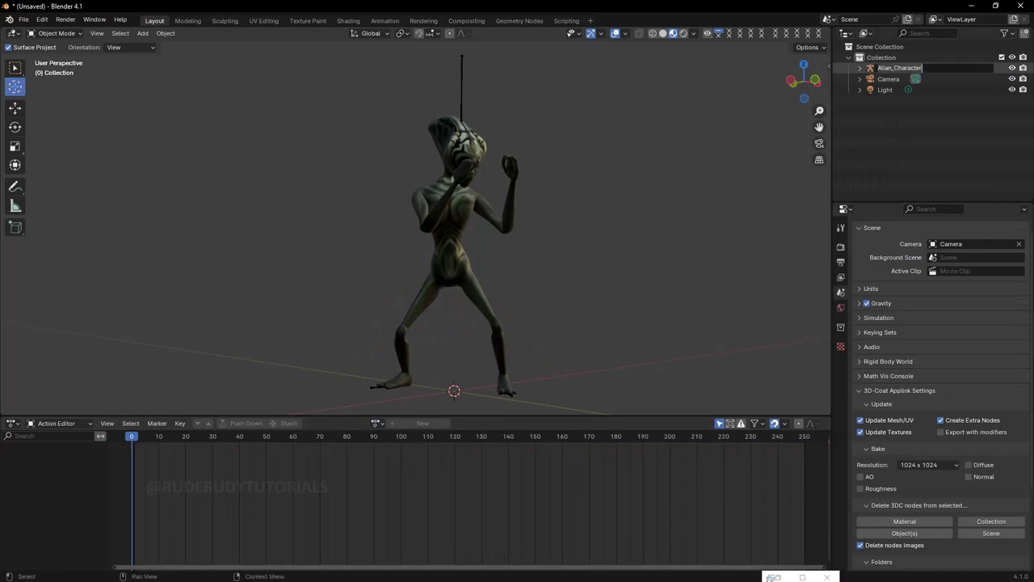
{"action": "key", "text": "Return"}
{"action": "left_click", "coordinate": [899, 67]}
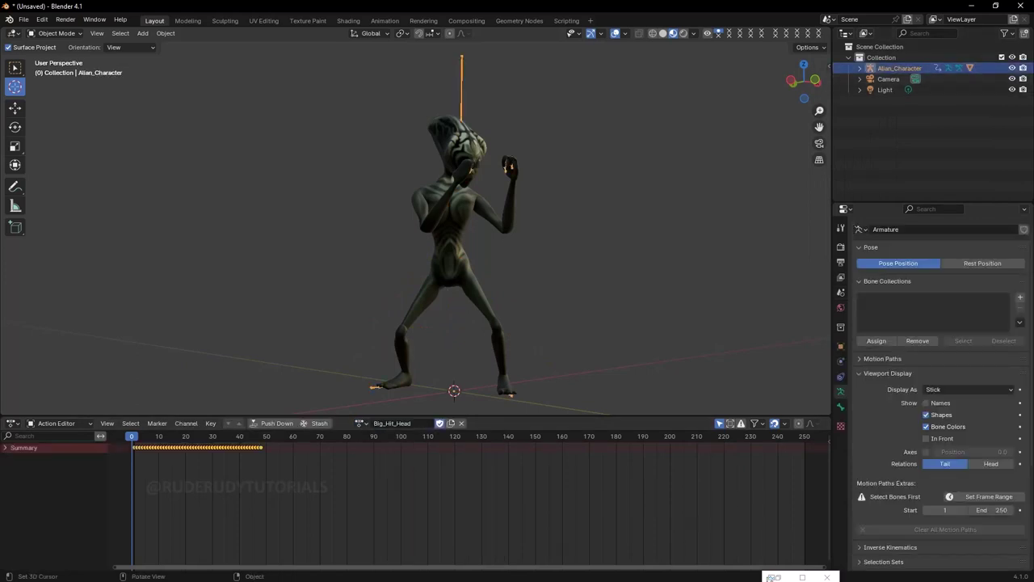
{"action": "left_click", "coordinate": [359, 423]}
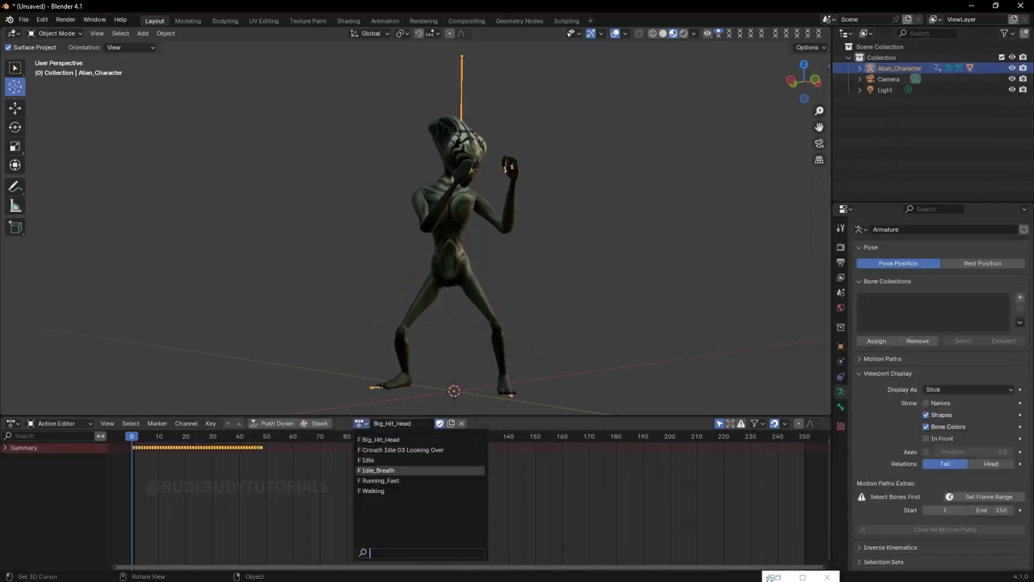
{"action": "left_click", "coordinate": [401, 449]}
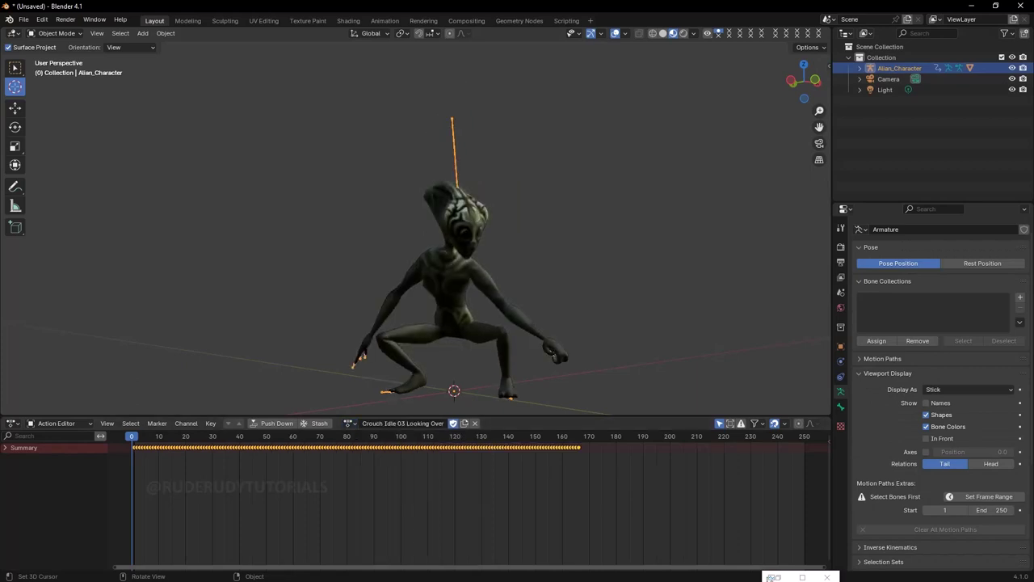
{"action": "key", "text": "space"}
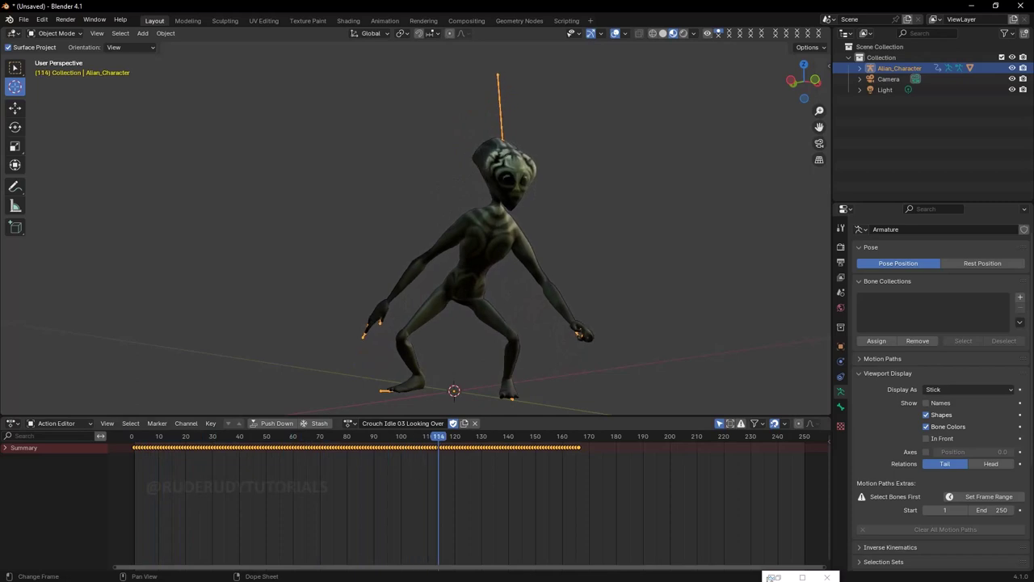
{"action": "left_click_drag", "start_coordinate": [513, 437], "coordinate": [136, 436]}
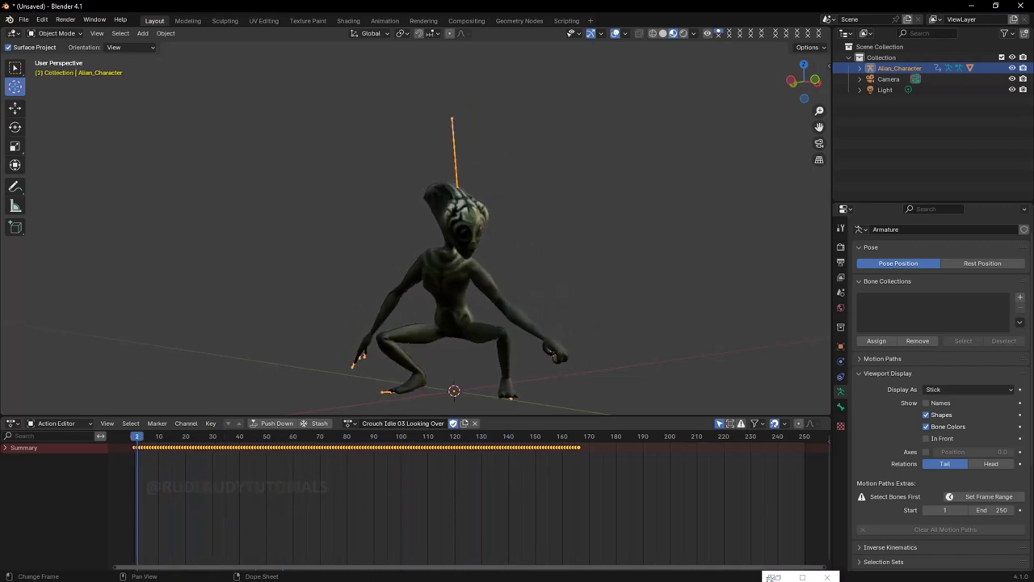
{"action": "mouse_move", "coordinate": [404, 418]}
{"action": "left_mouse_down"}
{"action": "mouse_move", "coordinate": [404, 511]}
{"action": "mouse_move", "coordinate": [404, 501]}
{"action": "left_mouse_up"}
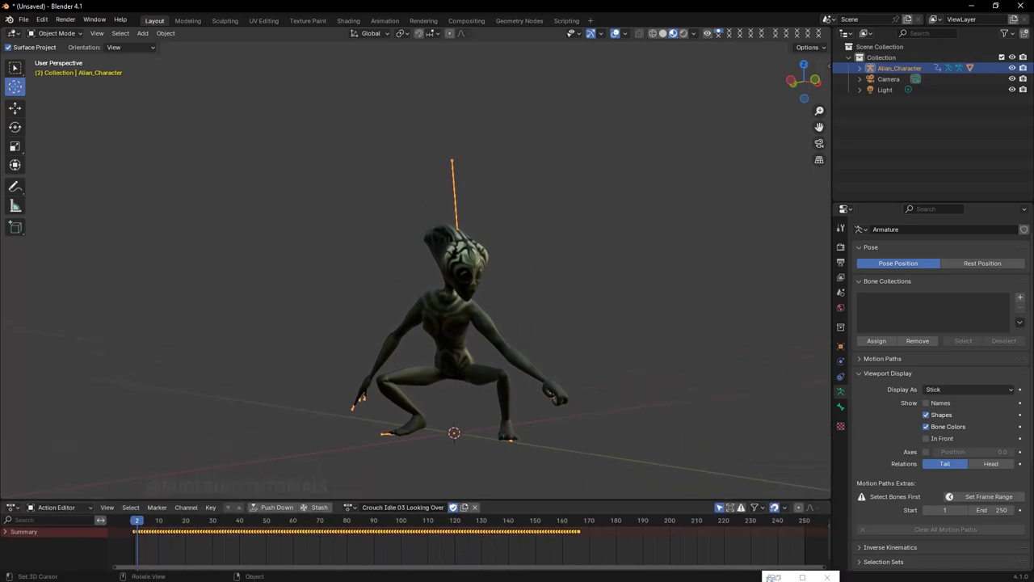
{"action": "scroll", "coordinate": [453, 307], "scroll_direction": "up", "scroll_amount": 1}
{"action": "scroll", "coordinate": [452, 307], "scroll_direction": "up", "scroll_amount": 1}
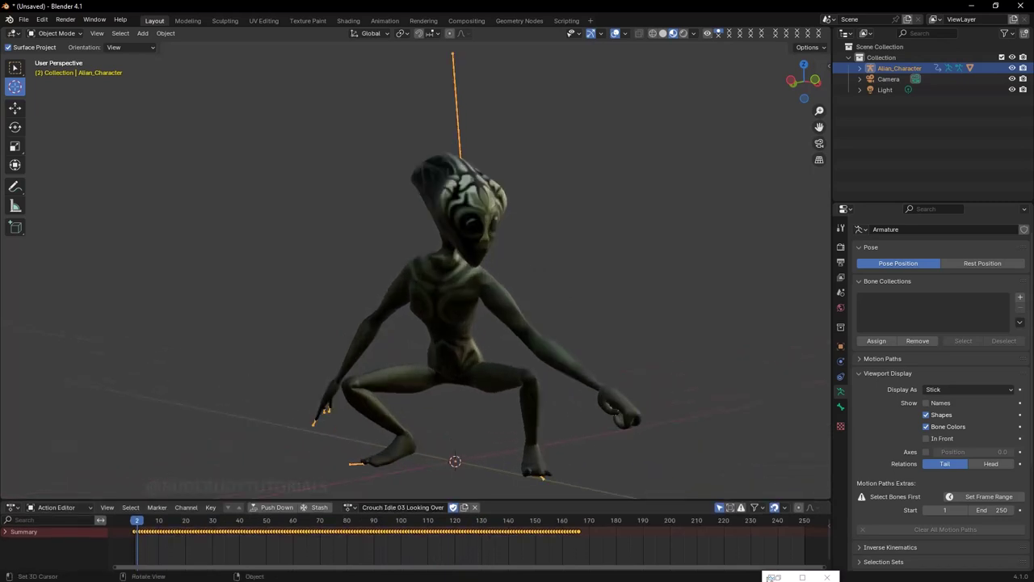
{"action": "scroll", "coordinate": [452, 307], "scroll_direction": "down", "scroll_amount": 1}
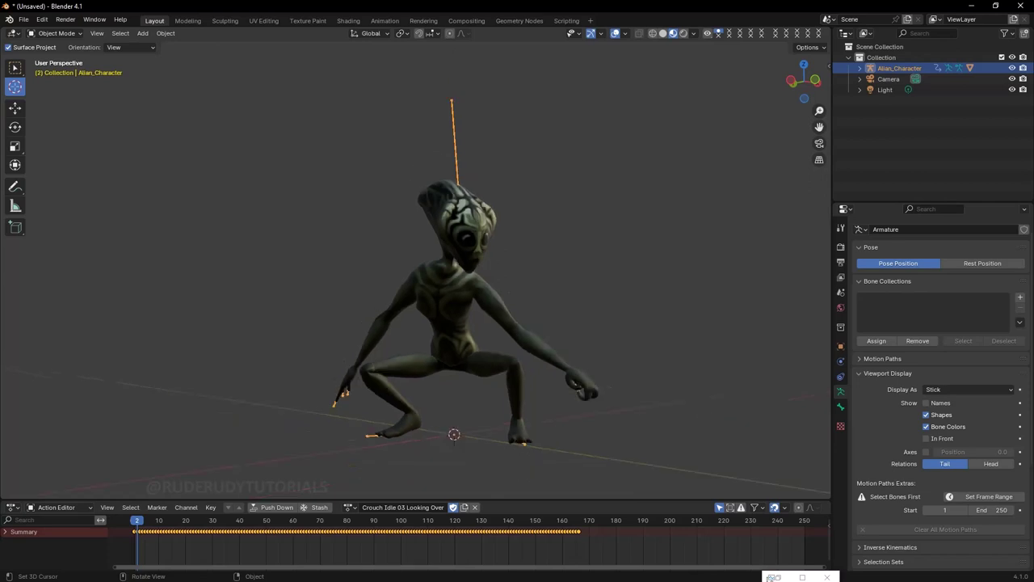
{"action": "scroll", "coordinate": [452, 307], "scroll_direction": "up", "scroll_amount": 1}
{"action": "scroll", "coordinate": [452, 307], "scroll_direction": "up", "scroll_amount": 1}
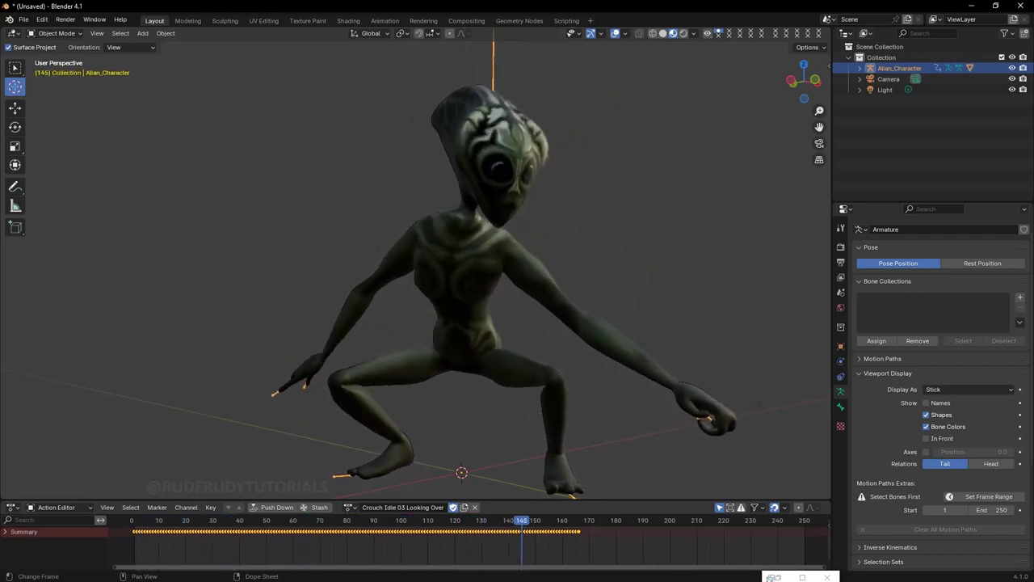
{"action": "middle_click_drag", "start_coordinate": [420, 283], "coordinate": [299, 283]}
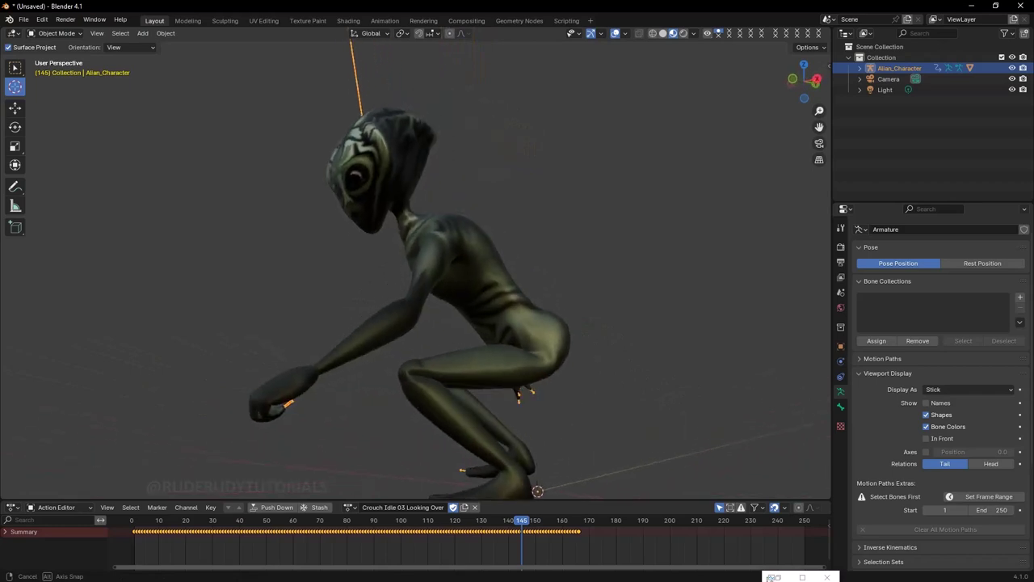
{"action": "scroll", "coordinate": [428, 323], "scroll_direction": "down", "scroll_amount": 1}
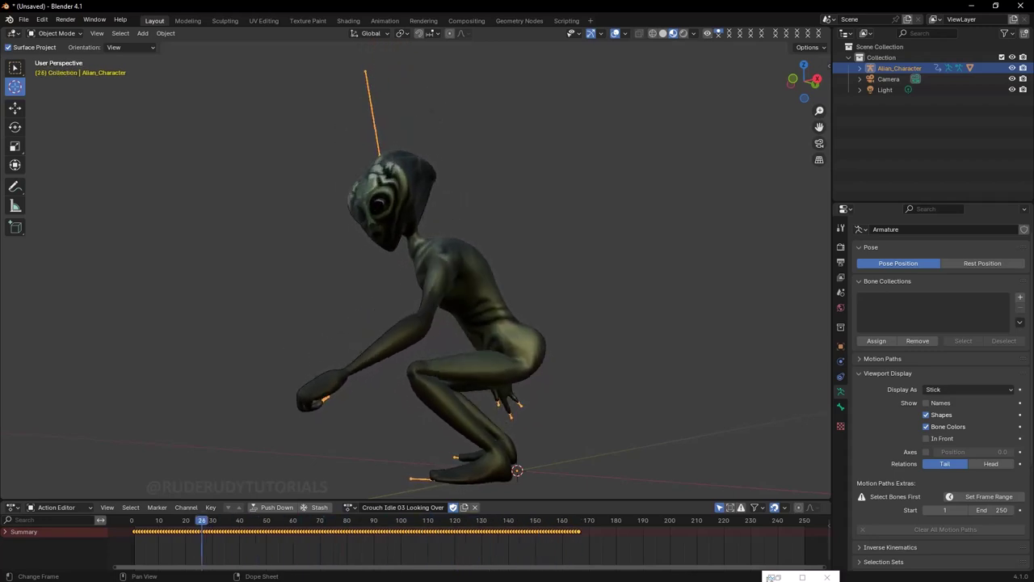
{"action": "mouse_move", "coordinate": [416, 282]}
{"action": "middle_mouse_down"}
{"action": "mouse_move", "coordinate": [485, 283]}
{"action": "mouse_move", "coordinate": [469, 279]}
{"action": "middle_mouse_up"}
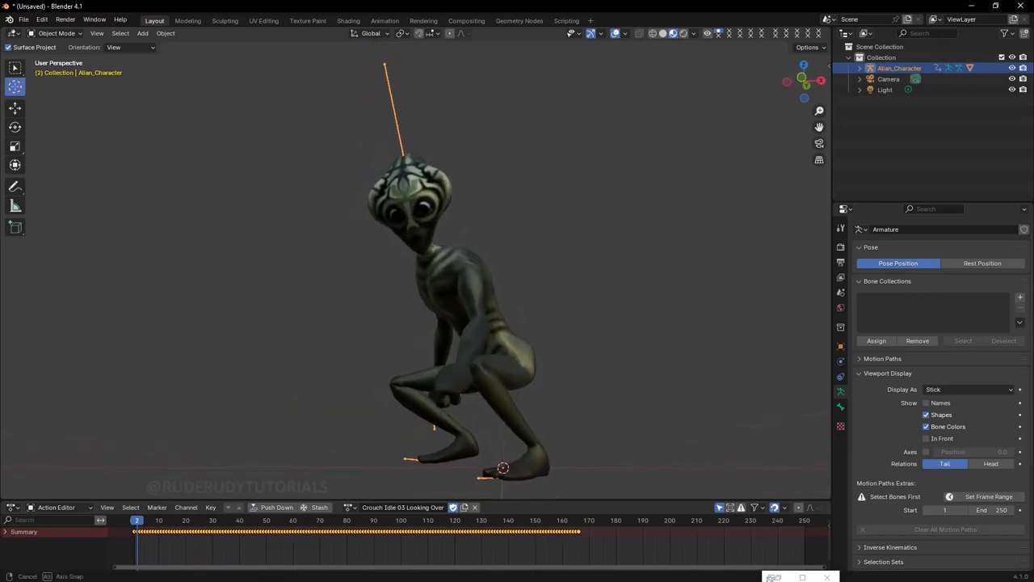
{"action": "left_click_drag", "start_coordinate": [159, 521], "coordinate": [561, 521]}
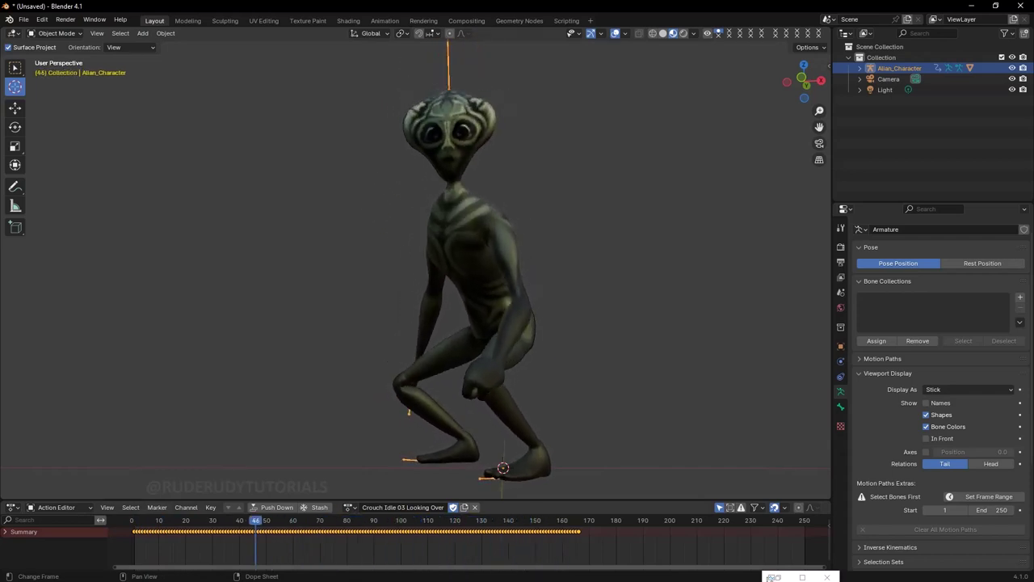
{"action": "middle_click_drag", "start_coordinate": [484, 283], "coordinate": [376, 293]}
{"action": "scroll", "coordinate": [416, 271], "scroll_direction": "down", "scroll_amount": 1}
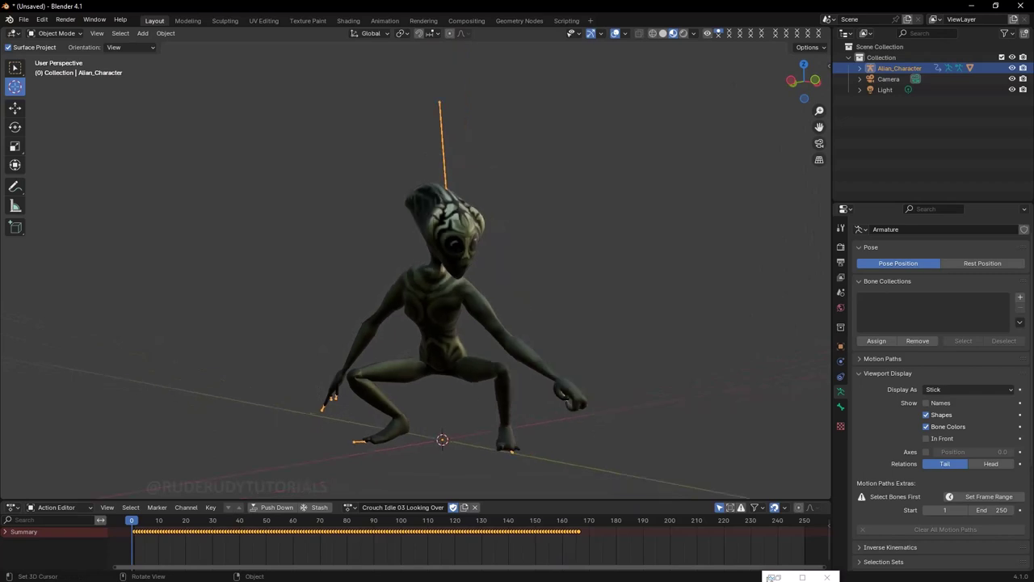
Import the Crouching Idle.fbx animation.
{"action": "left_click", "coordinate": [23, 19]}
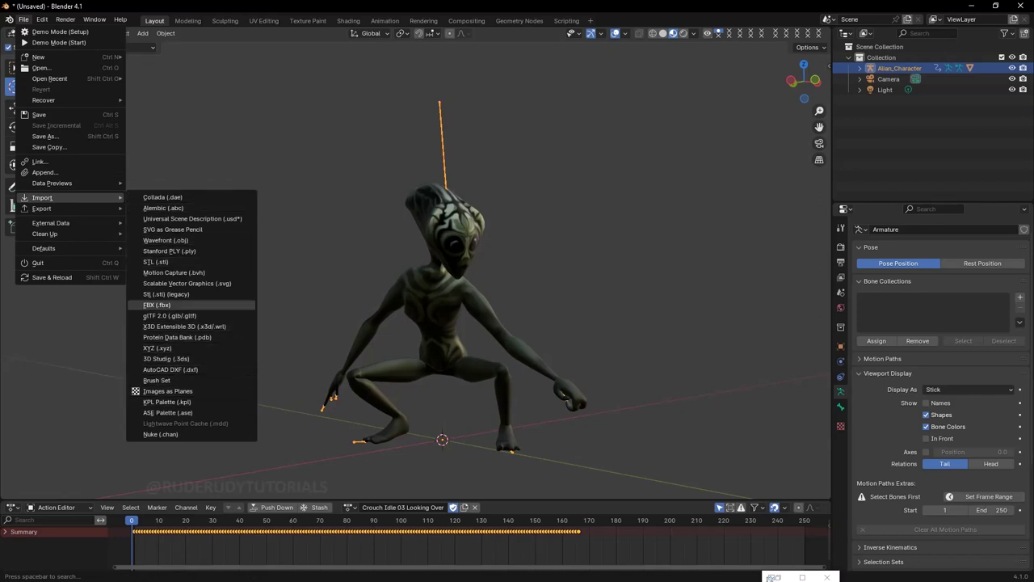
{"action": "left_click", "coordinate": [157, 305]}
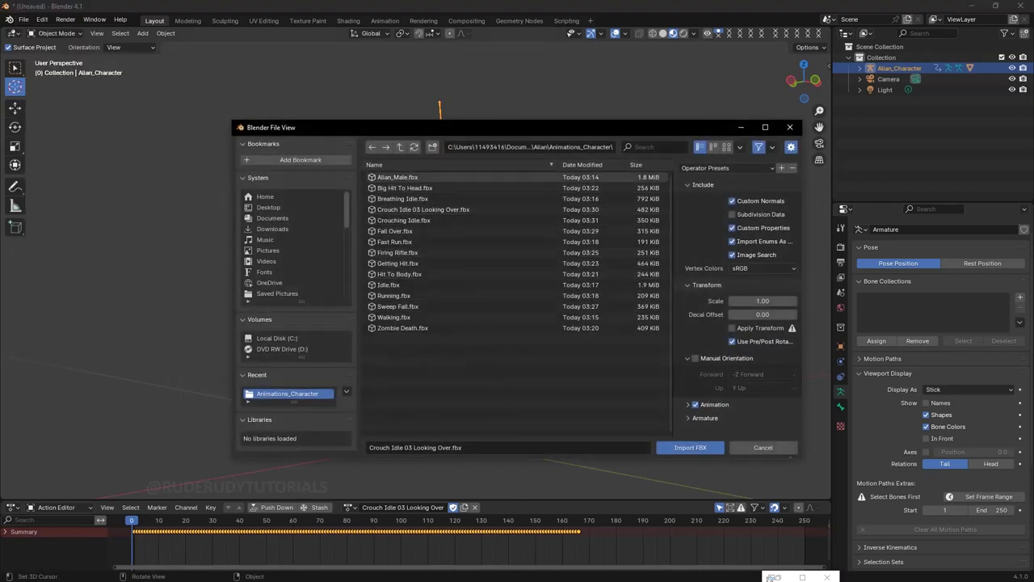
{"action": "left_click", "coordinate": [404, 220]}
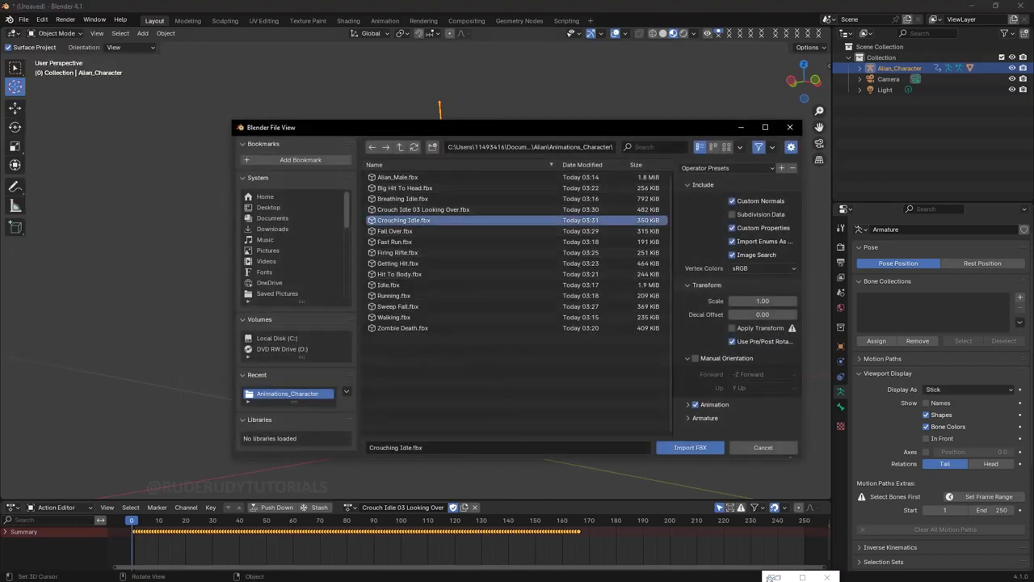
{"action": "left_click", "coordinate": [690, 447]}
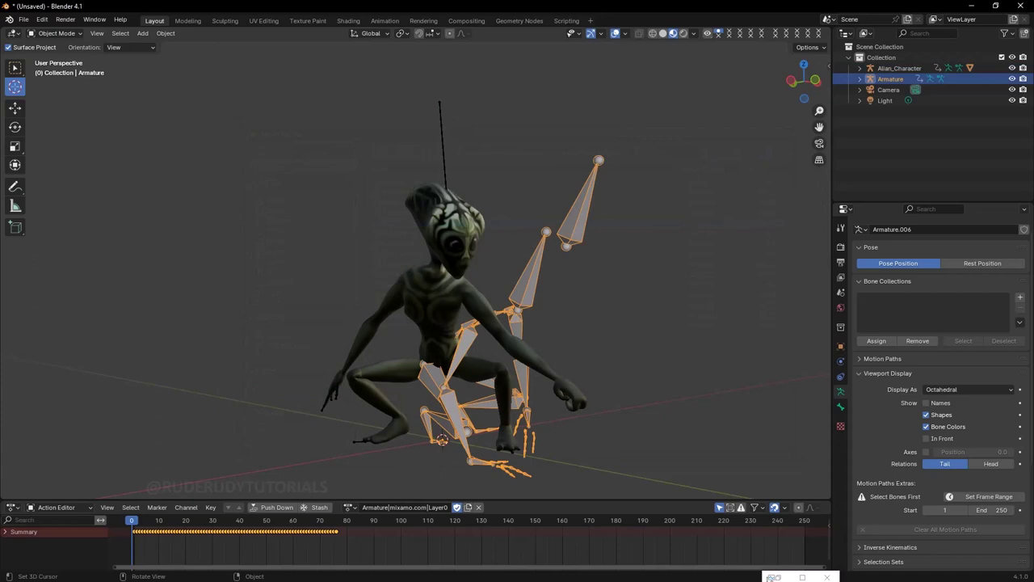
{"action": "middle_click_drag", "start_coordinate": [484, 323], "coordinate": [509, 324]}
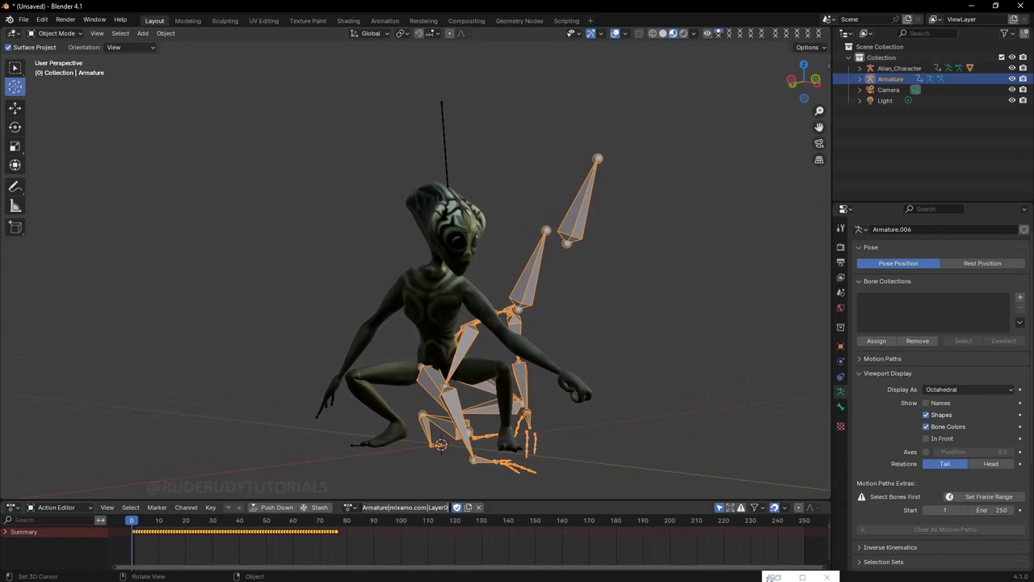
Rename the imported action to Idle_Crouch and delete the extra imported Armature.
{"action": "left_click", "coordinate": [404, 506]}
{"action": "type", "text": "1"}
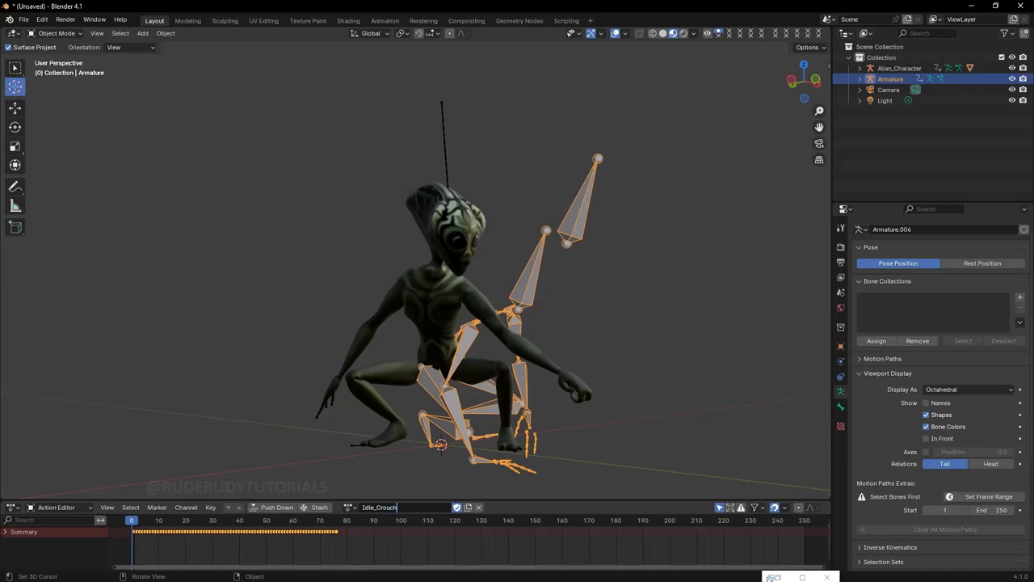
{"action": "key", "text": "Return"}
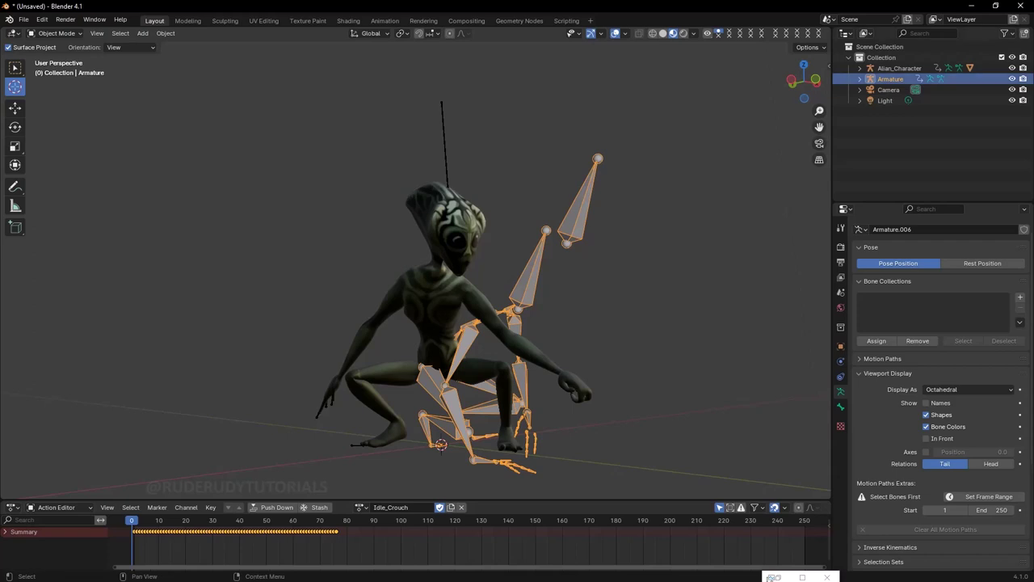
{"action": "right_click", "coordinate": [891, 79]}
{"action": "left_click", "coordinate": [891, 78]}
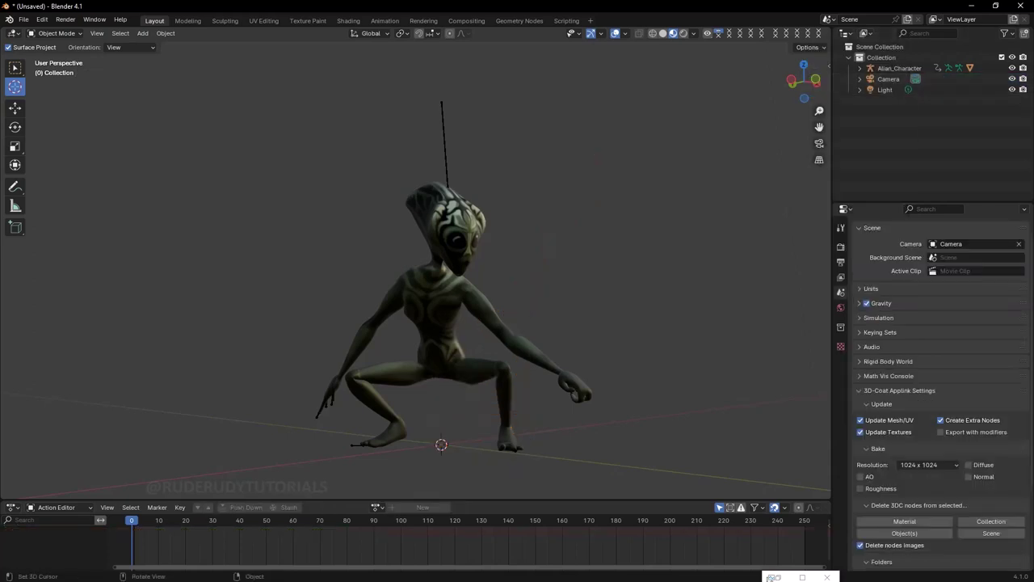
Assign the Idle_Crouch action to the alien character's armature.
{"action": "key", "text": "ctrl+z"}
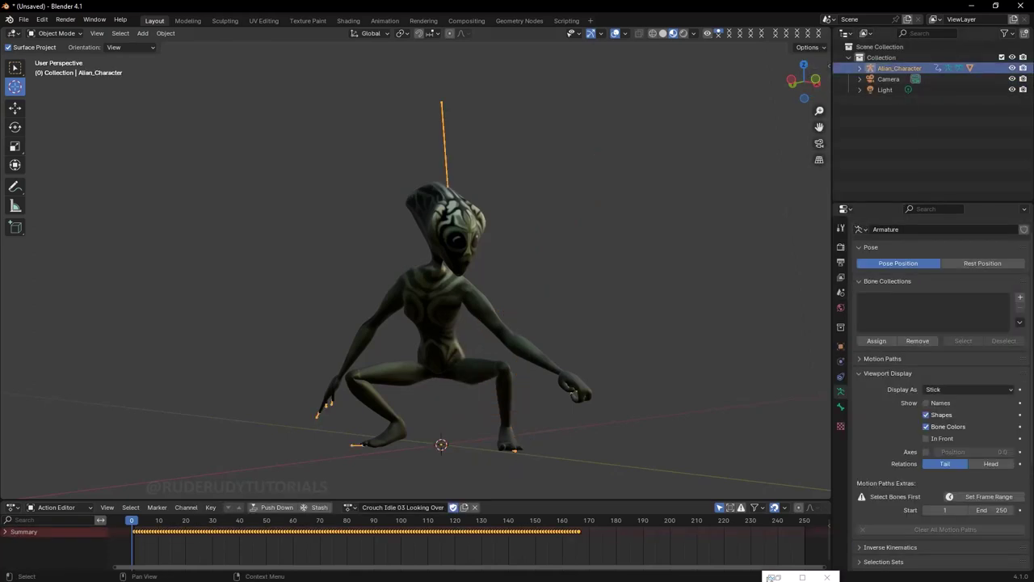
{"action": "left_click", "coordinate": [349, 506]}
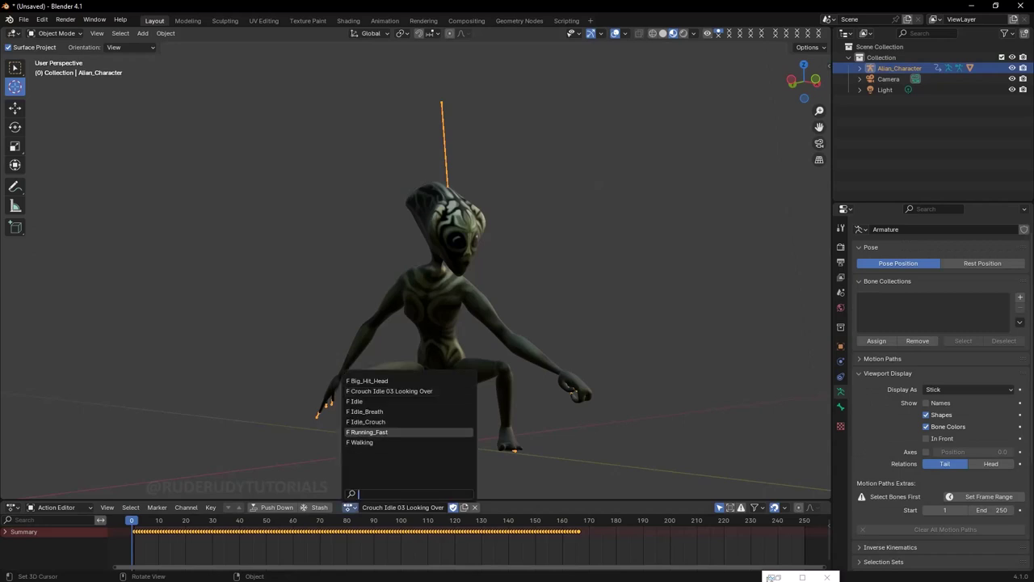
{"action": "key", "text": "Up"}
{"action": "key", "text": "Up"}
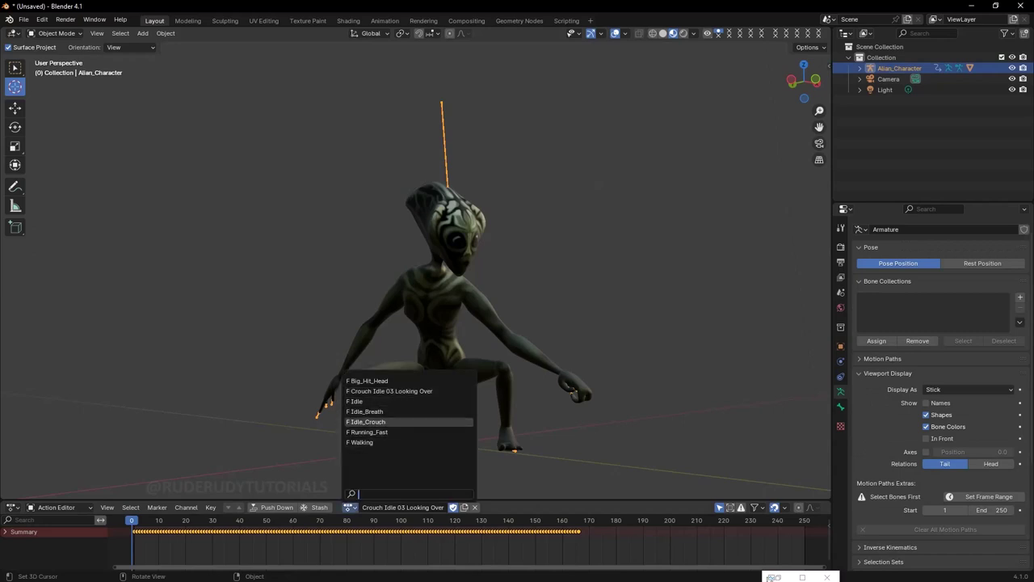
{"action": "key", "text": "Return"}
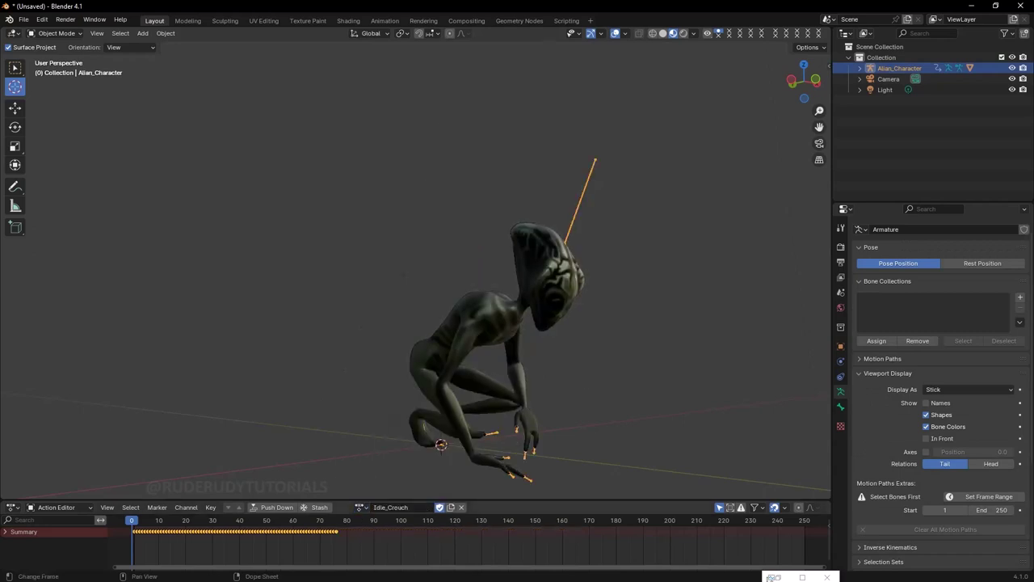
Play the Idle_Crouch animation and inspect the crouch from several angles.
{"action": "key", "text": "space"}
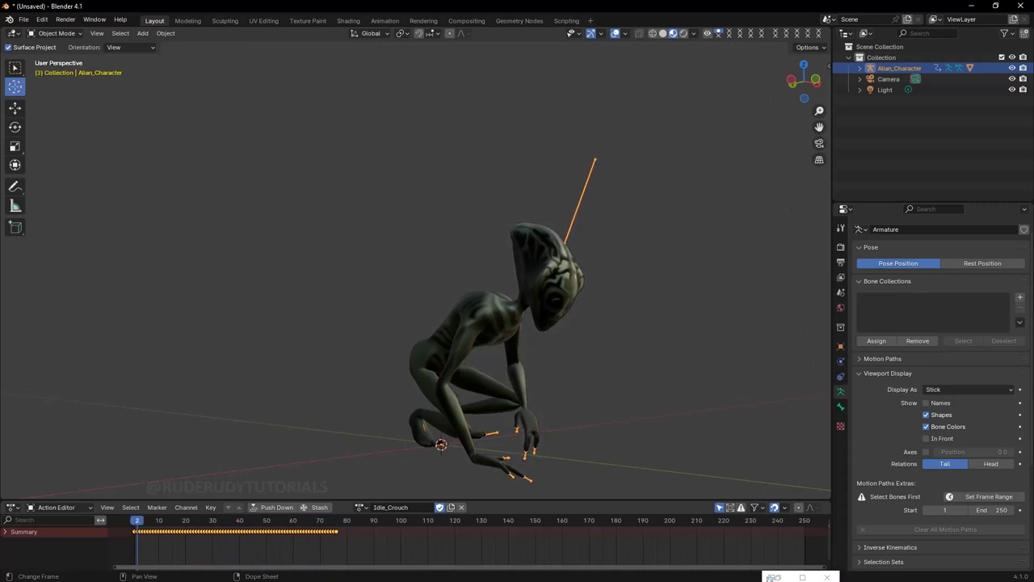
{"action": "key", "text": "Escape"}
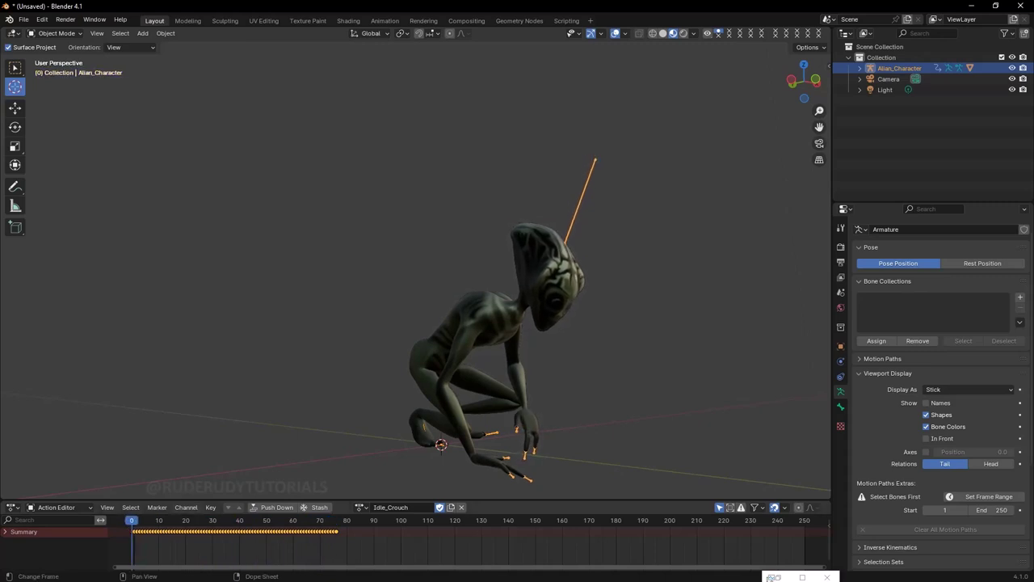
{"action": "key", "text": "space"}
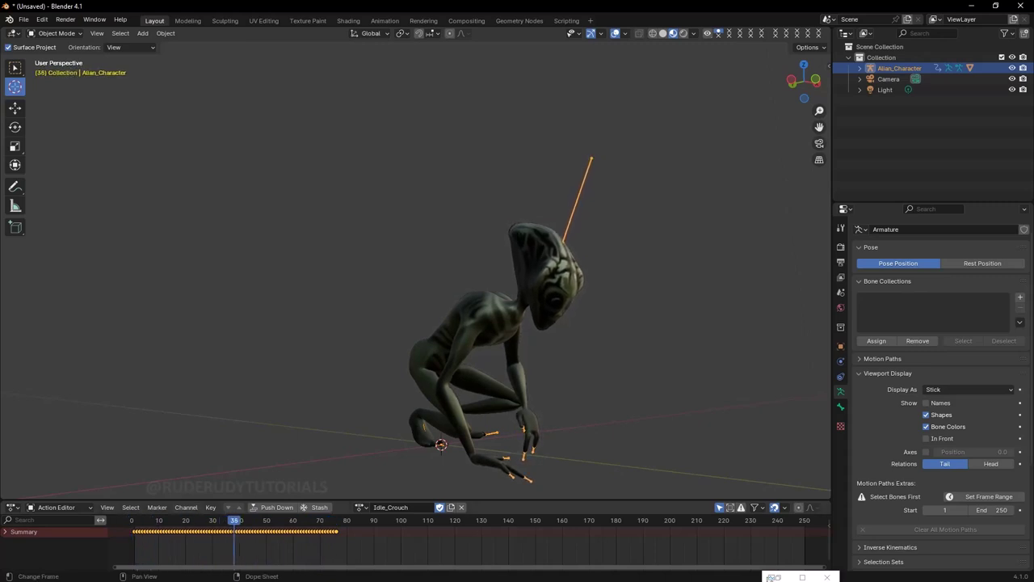
{"action": "middle_click_drag", "start_coordinate": [484, 283], "coordinate": [404, 283]}
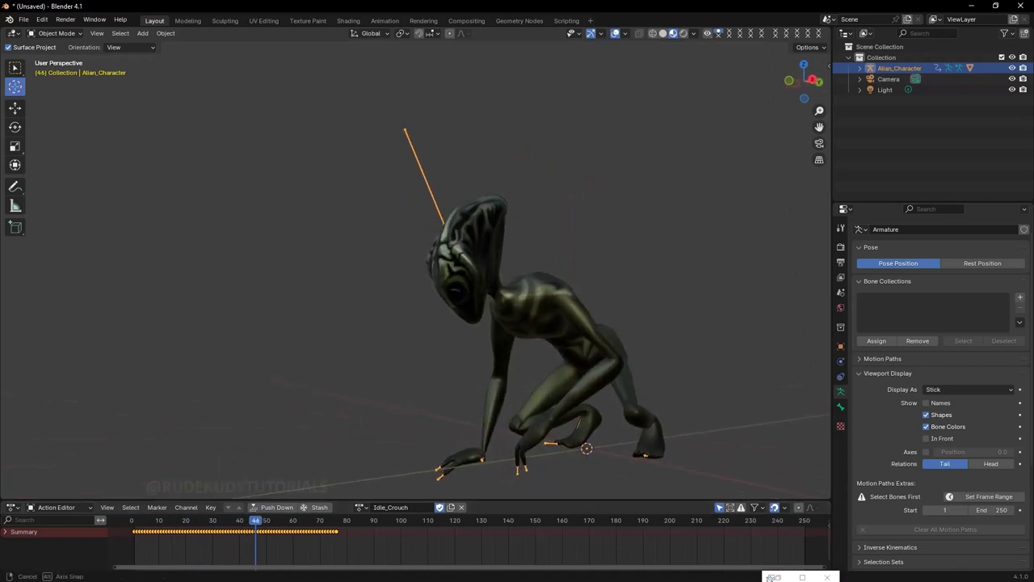
{"action": "middle_click_drag", "start_coordinate": [485, 283], "coordinate": [420, 283]}
{"action": "scroll", "coordinate": [417, 283], "scroll_direction": "up", "scroll_amount": 1}
{"action": "scroll", "coordinate": [416, 283], "scroll_direction": "down", "scroll_amount": 1}
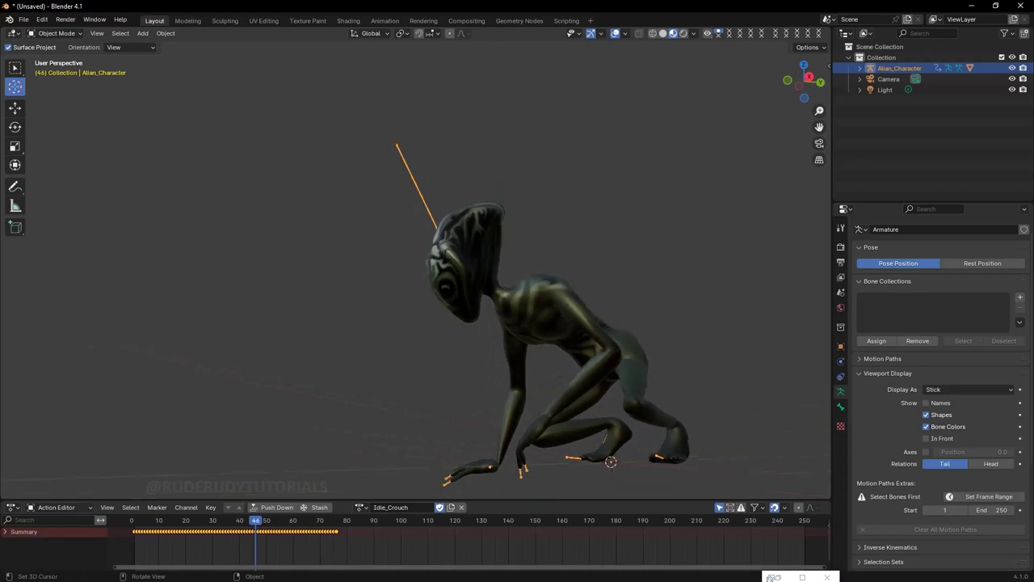
{"action": "scroll", "coordinate": [566, 364], "scroll_direction": "up", "scroll_amount": 1}
{"action": "scroll", "coordinate": [565, 364], "scroll_direction": "up", "scroll_amount": 1}
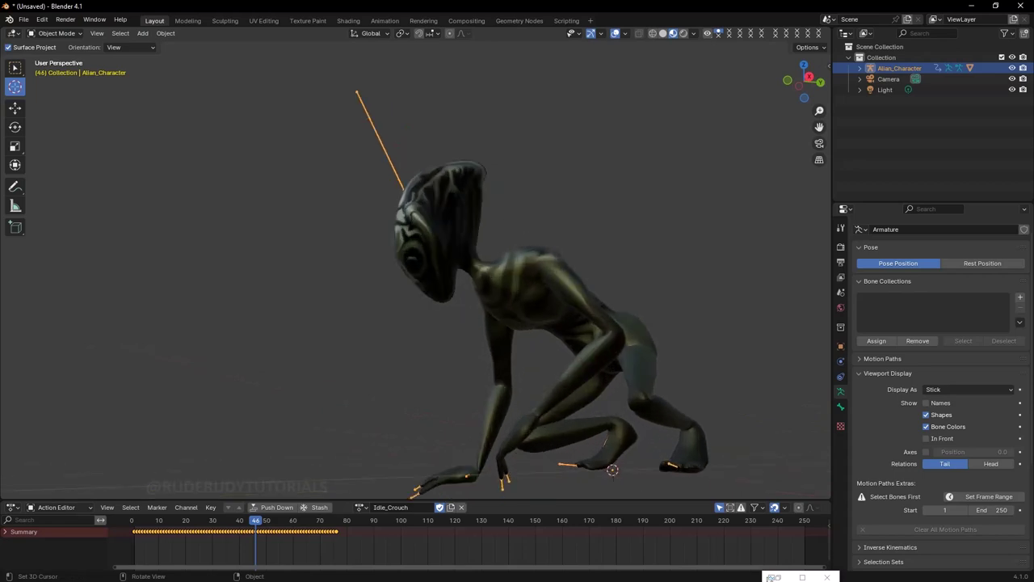
{"action": "scroll", "coordinate": [565, 364], "scroll_direction": "up", "scroll_amount": 2}
{"action": "scroll", "coordinate": [513, 266], "scroll_direction": "down", "scroll_amount": 1}
{"action": "middle_click_drag", "start_coordinate": [604, 443], "coordinate": [614, 485]}
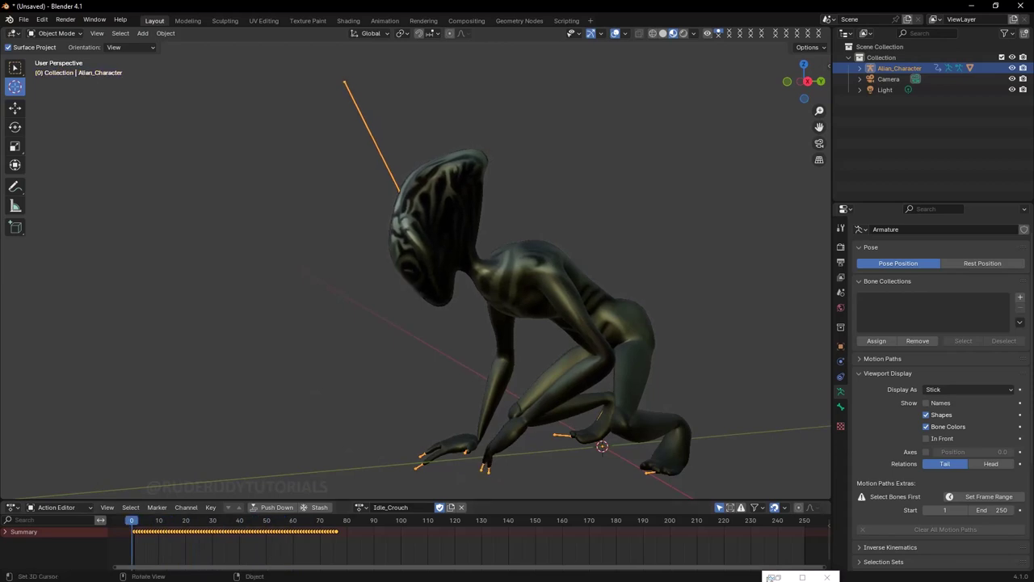
Import the Fall Over.fbx animation.
{"action": "left_click", "coordinate": [23, 20]}
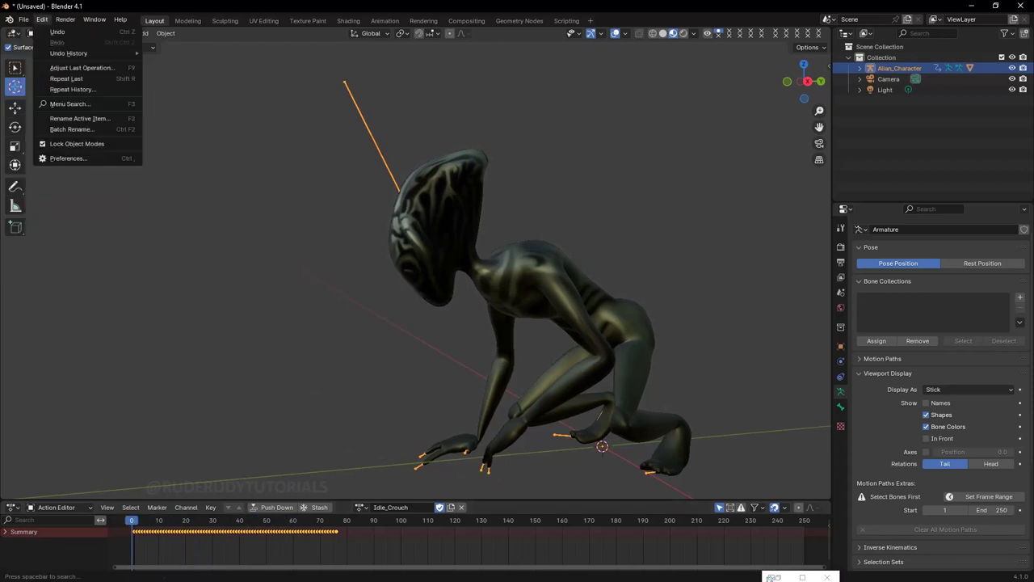
{"action": "key", "text": "Escape"}
{"action": "mouse_move", "coordinate": [485, 323]}
{"action": "middle_mouse_down"}
{"action": "mouse_move", "coordinate": [340, 331]}
{"action": "mouse_move", "coordinate": [243, 319]}
{"action": "middle_mouse_up"}
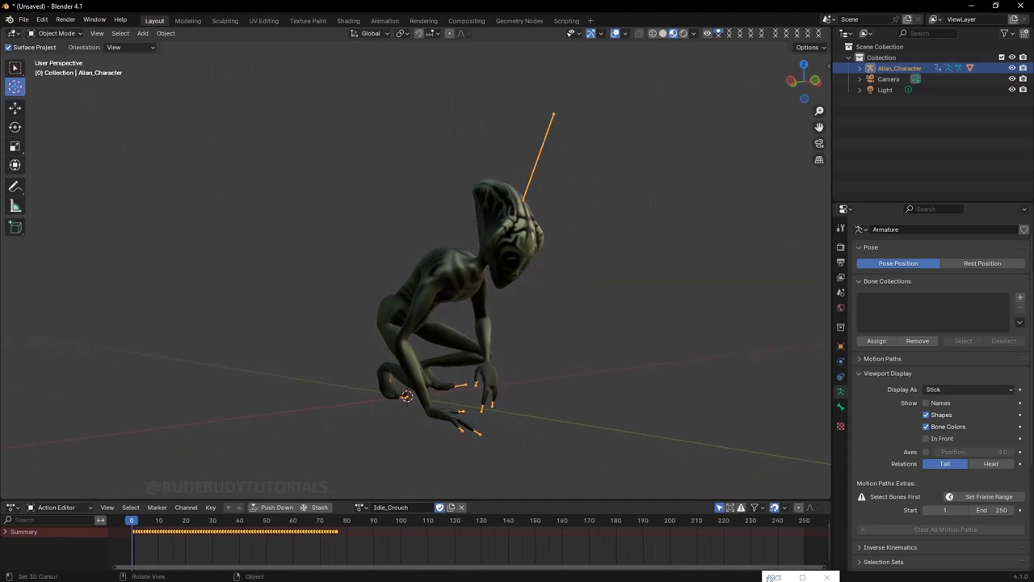
{"action": "left_click", "coordinate": [23, 19]}
{"action": "mouse_move", "coordinate": [42, 197]}
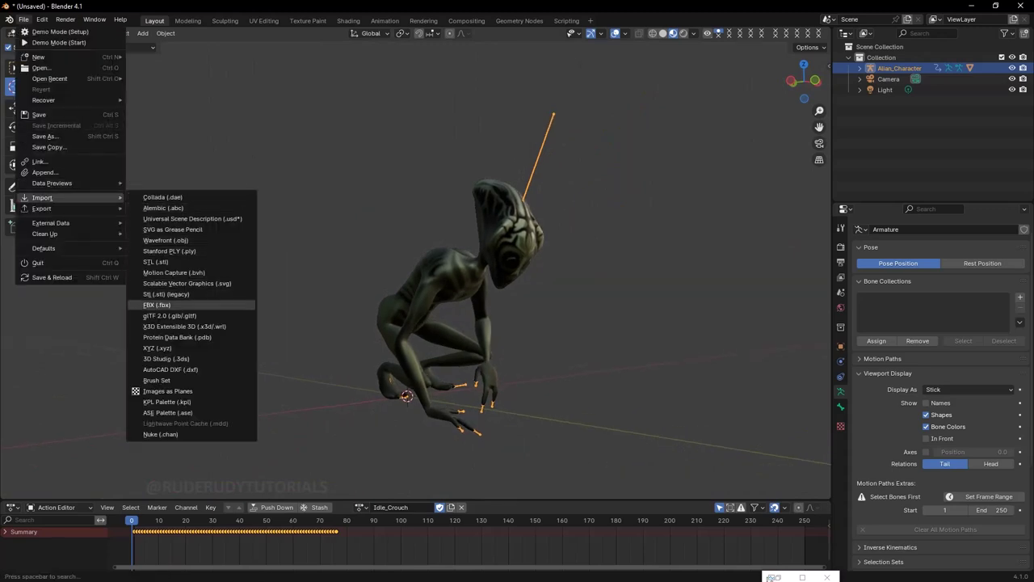
{"action": "left_click", "coordinate": [156, 304]}
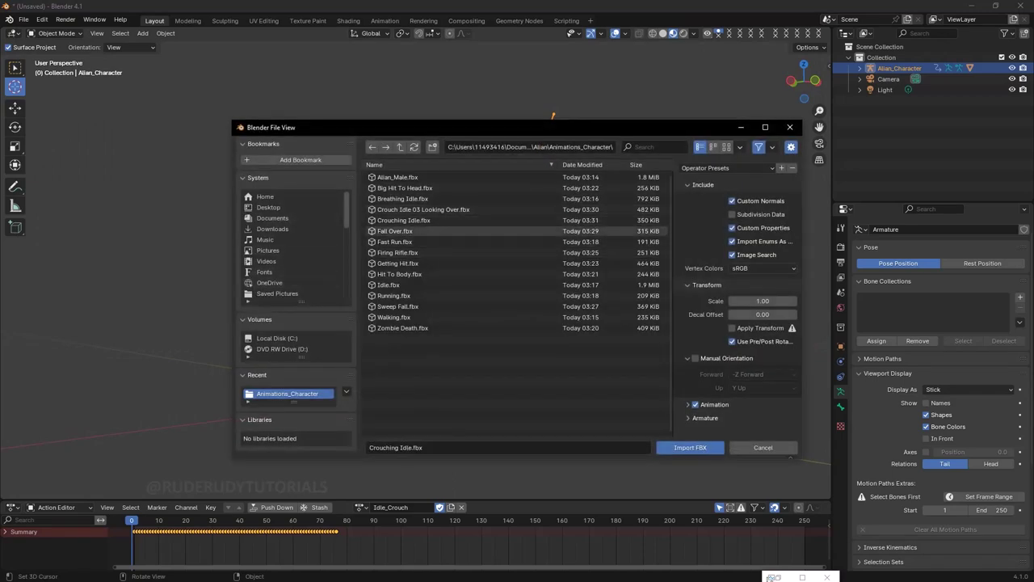
{"action": "left_click", "coordinate": [395, 231]}
{"action": "left_click", "coordinate": [690, 447]}
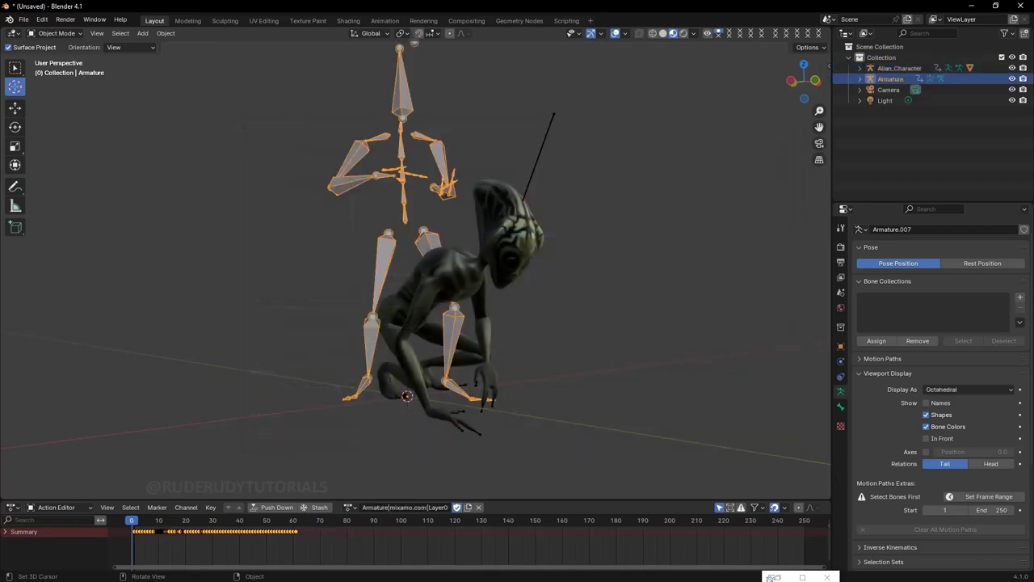
Rename the imported action to Fall_Over and delete its extra Armature.
{"action": "middle_click_drag", "start_coordinate": [420, 266], "coordinate": [424, 255]}
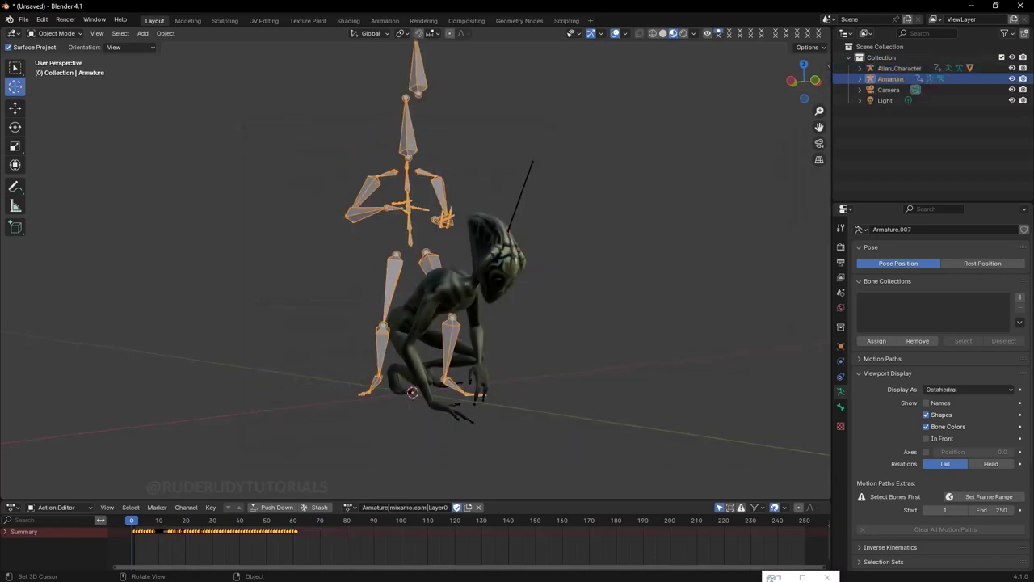
{"action": "scroll", "coordinate": [416, 266], "scroll_direction": "down", "scroll_amount": 2}
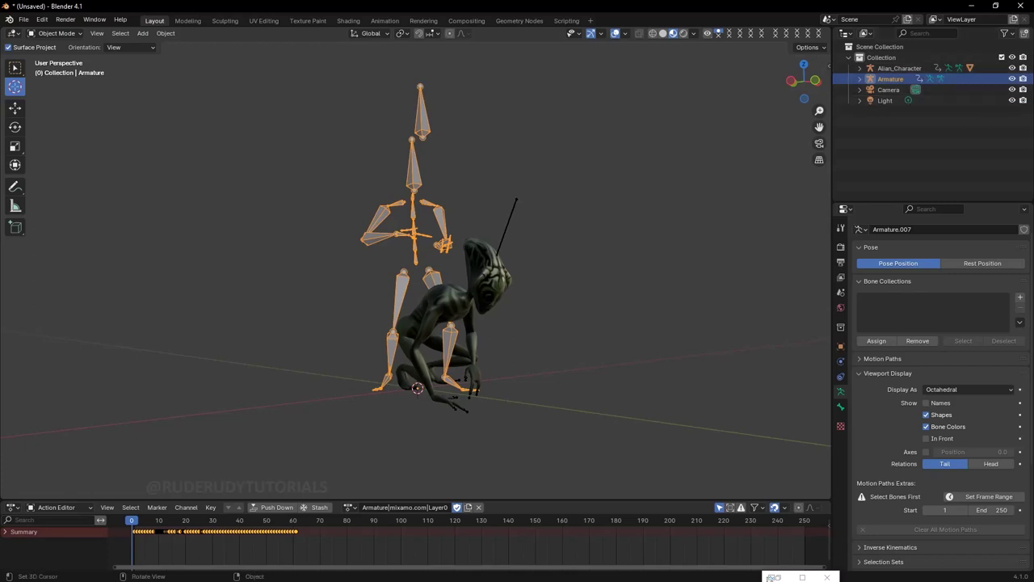
{"action": "left_click", "coordinate": [404, 506]}
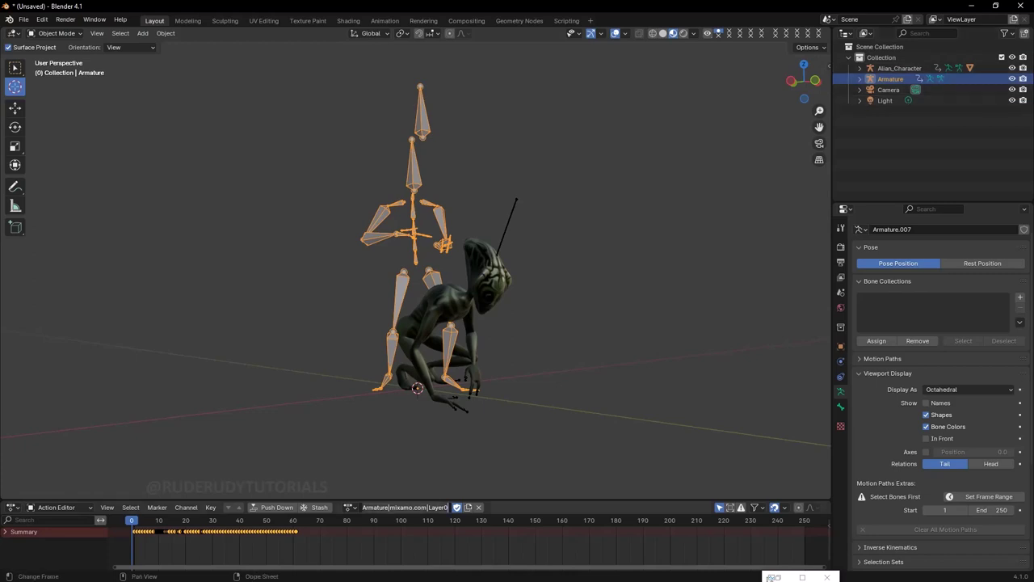
{"action": "type", "text": "Fall_Over"}
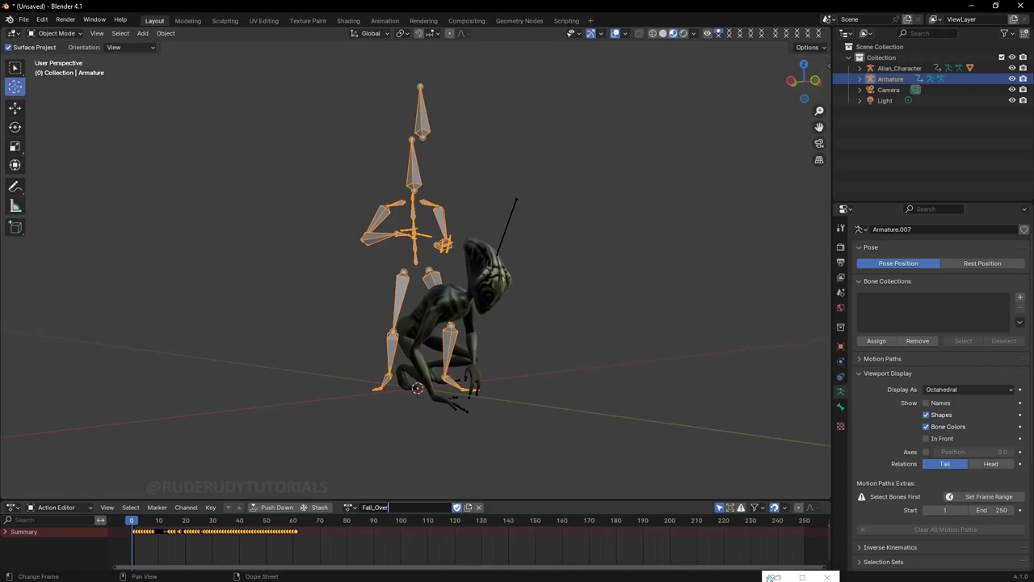
{"action": "key", "text": "Return"}
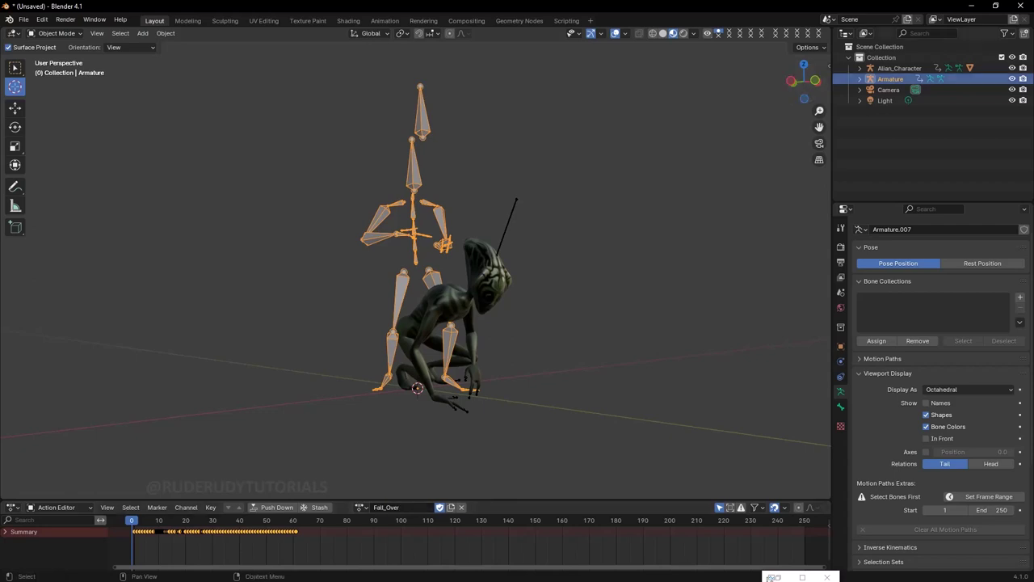
{"action": "right_click", "coordinate": [869, 79]}
{"action": "left_click", "coordinate": [840, 80]}
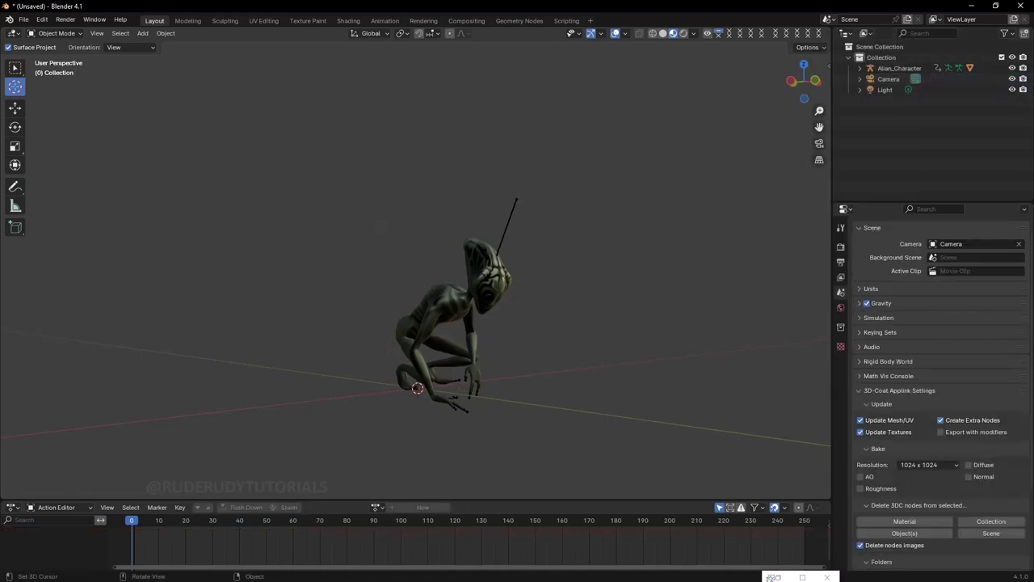
Select Alian_Character, play its current animation, and rewind to frame 1.
{"action": "left_click", "coordinate": [899, 68]}
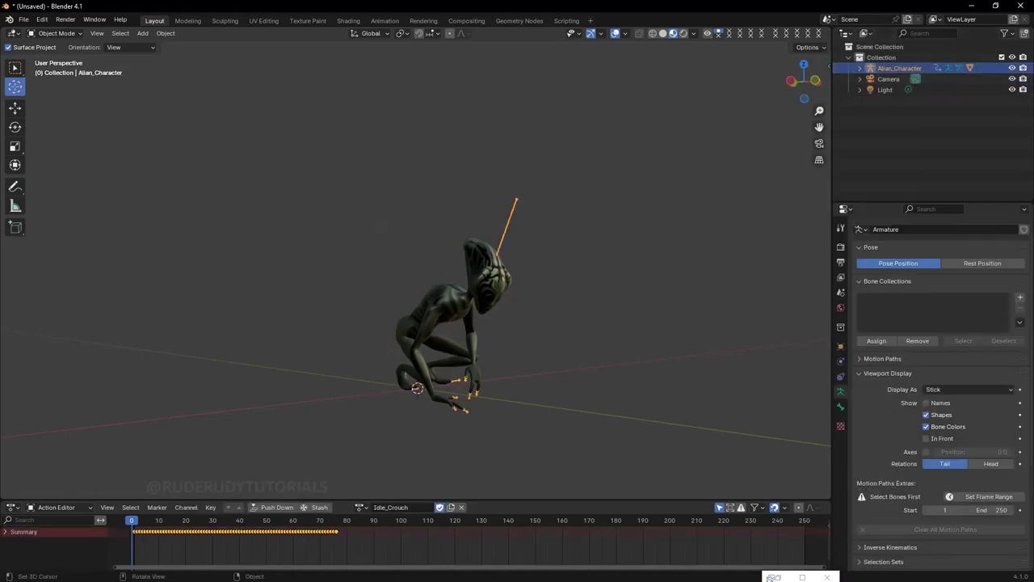
{"action": "key", "text": "space"}
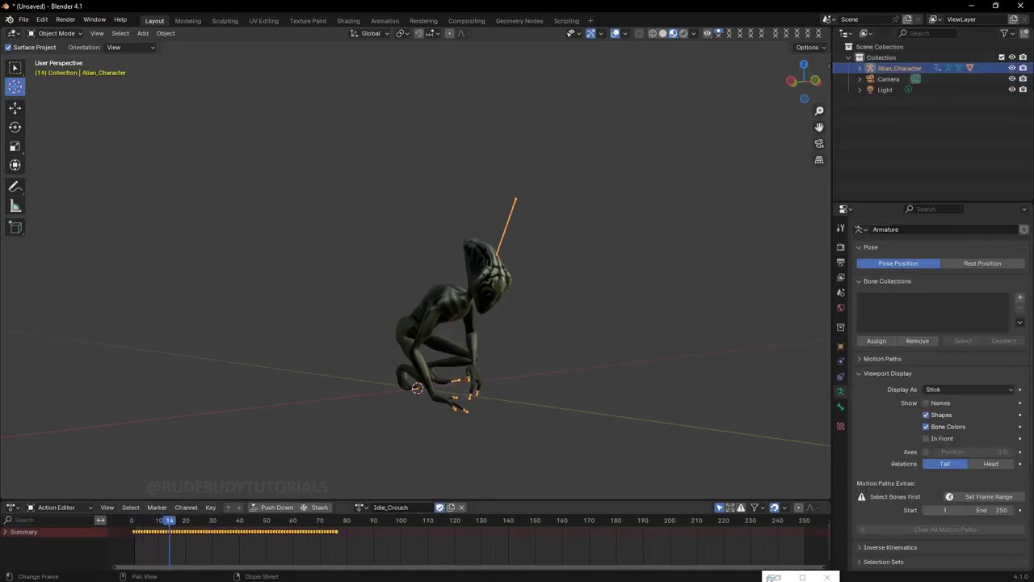
{"action": "left_click_drag", "start_coordinate": [182, 520], "coordinate": [134, 519]}
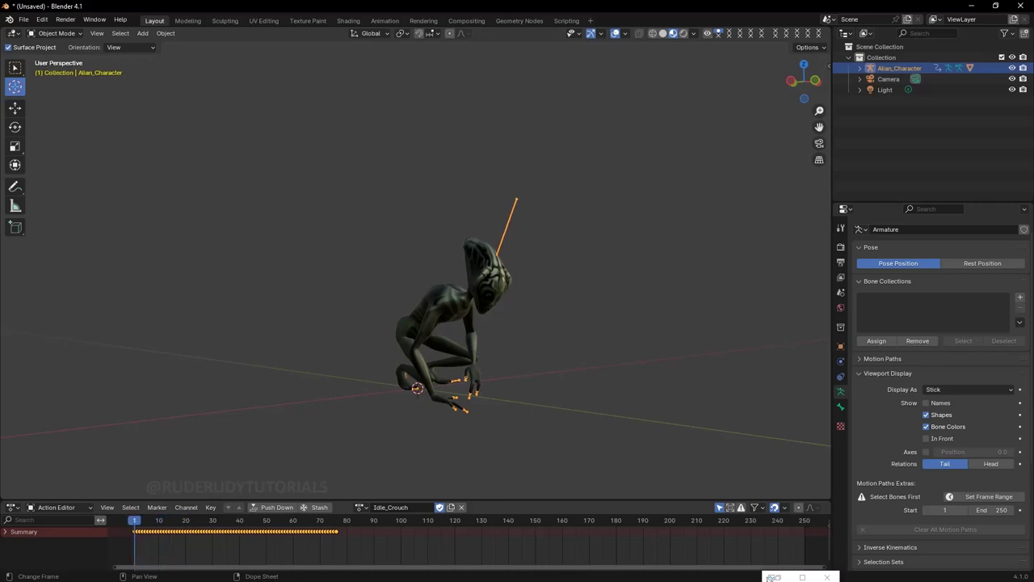
{"action": "left_click", "coordinate": [360, 507]}
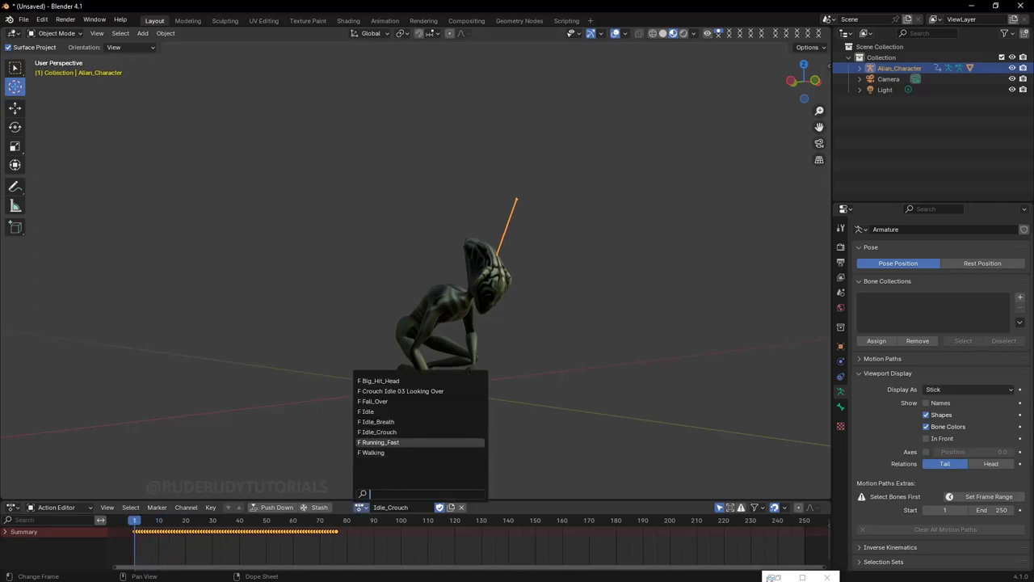
Switch Alian_Character to Fall_Over and play, scrub and reverse through the fall.
{"action": "key", "text": "Return"}
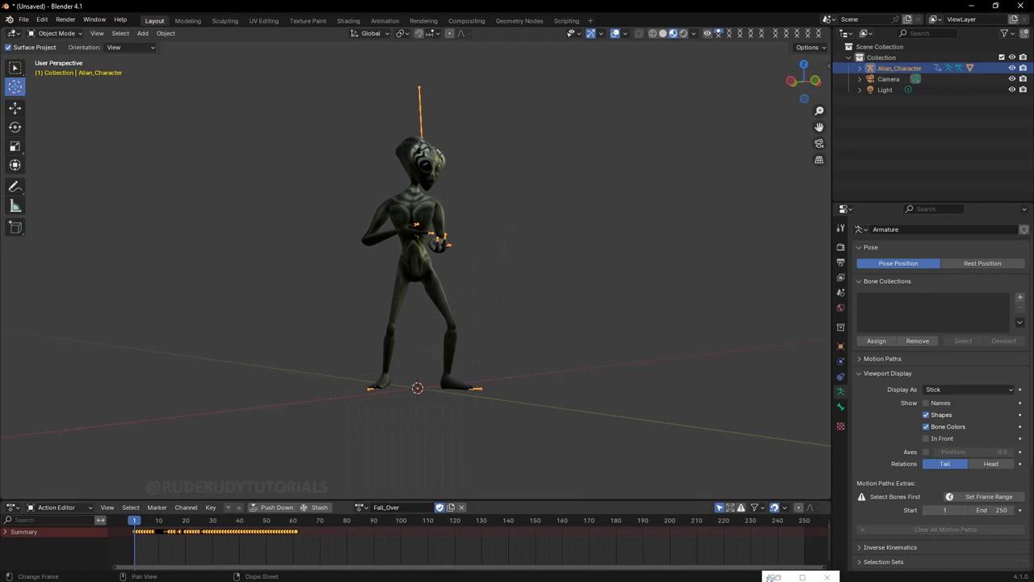
{"action": "key", "text": "space"}
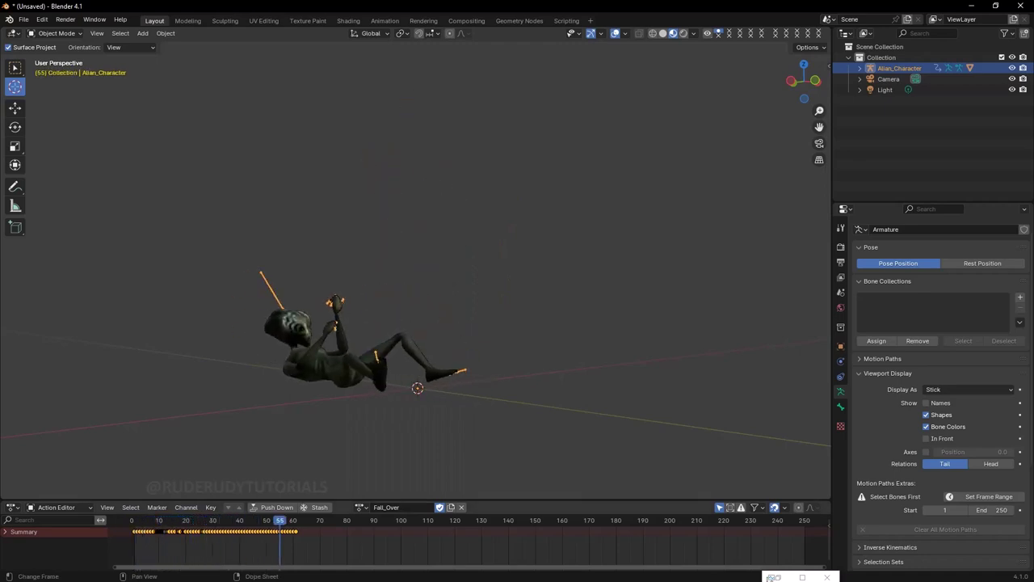
{"action": "left_click", "coordinate": [239, 533]}
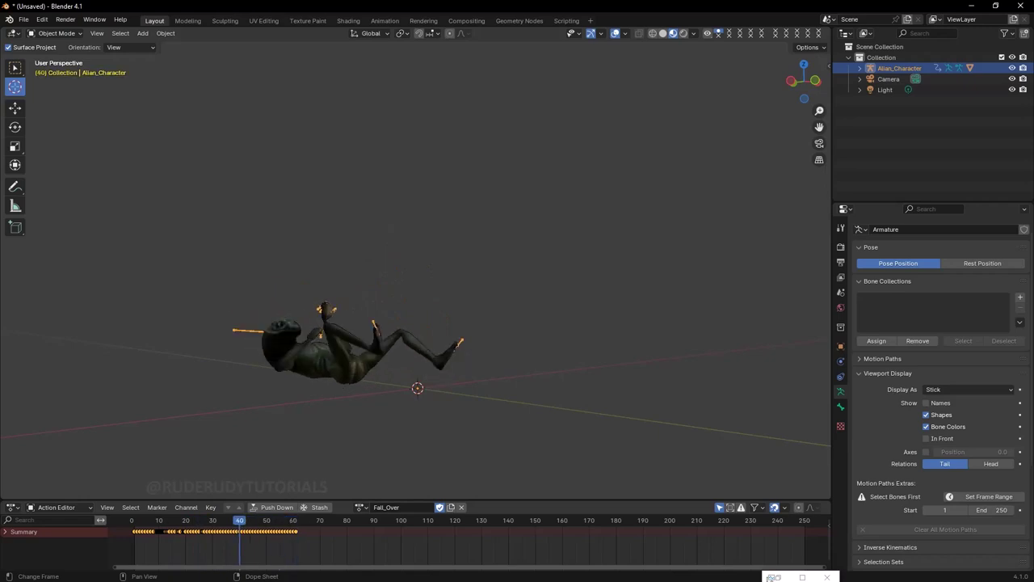
{"action": "mouse_move", "coordinate": [239, 533]}
{"action": "left_mouse_down"}
{"action": "mouse_move", "coordinate": [134, 534]}
{"action": "mouse_move", "coordinate": [189, 533]}
{"action": "left_mouse_up"}
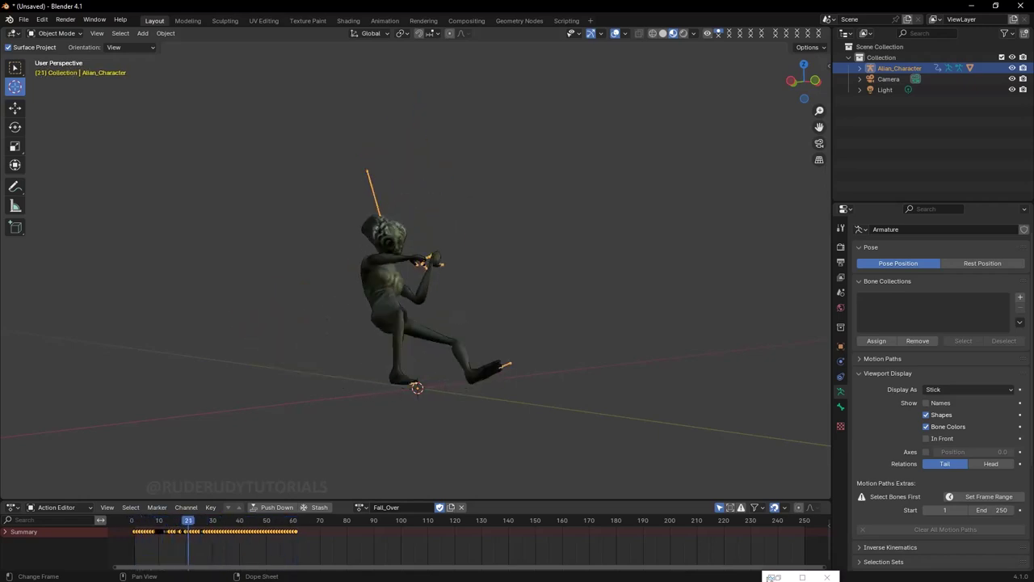
{"action": "key", "text": "space"}
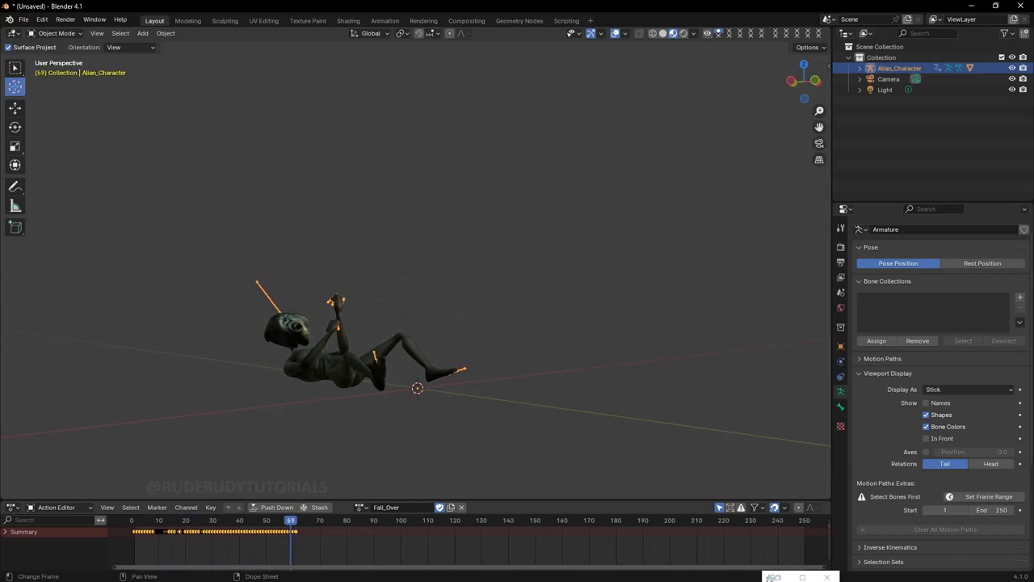
{"action": "key", "text": "ctrl+shift+space"}
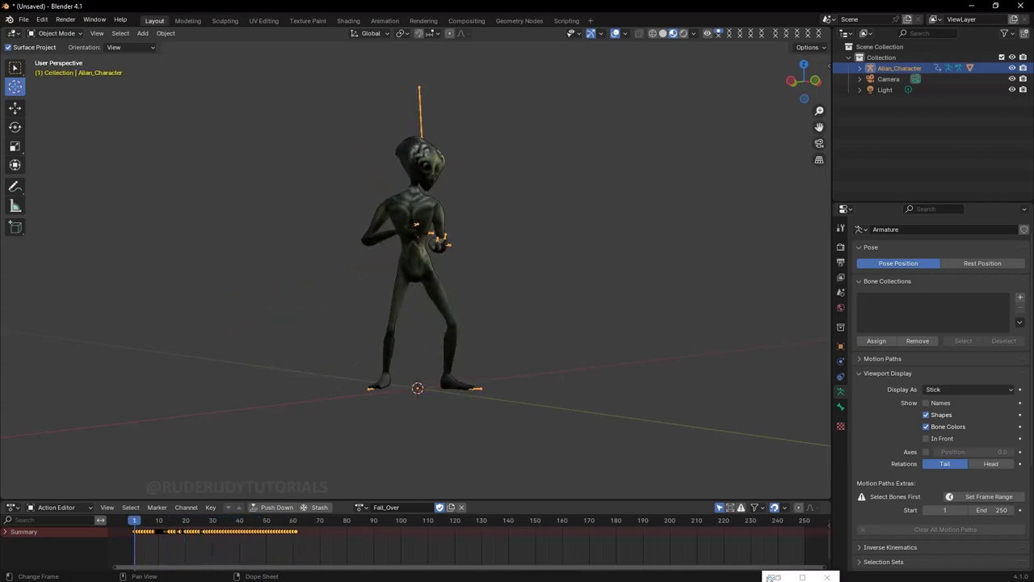
{"action": "key", "text": "space"}
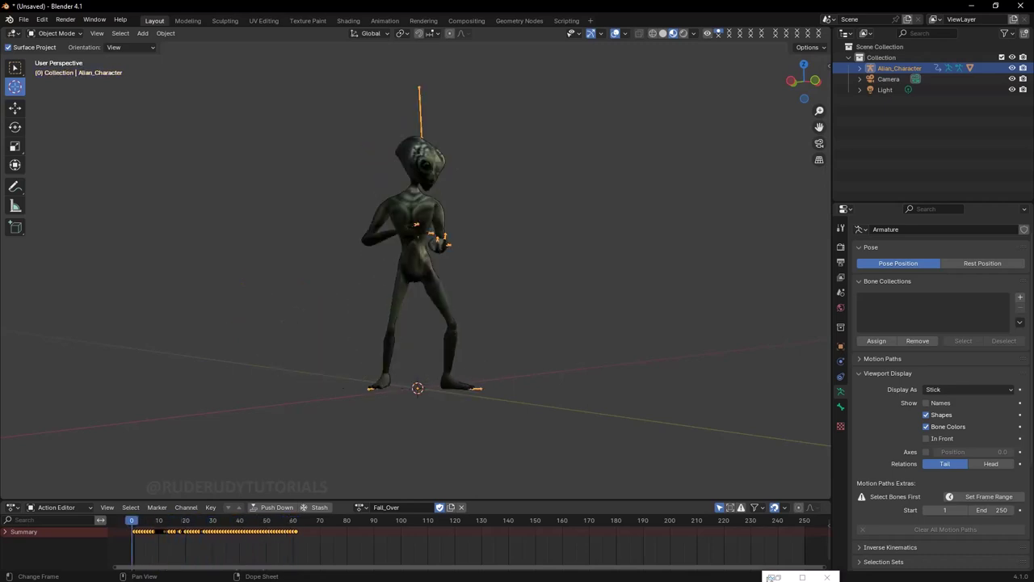
{"action": "left_click", "coordinate": [23, 19]}
{"action": "mouse_move", "coordinate": [42, 197]}
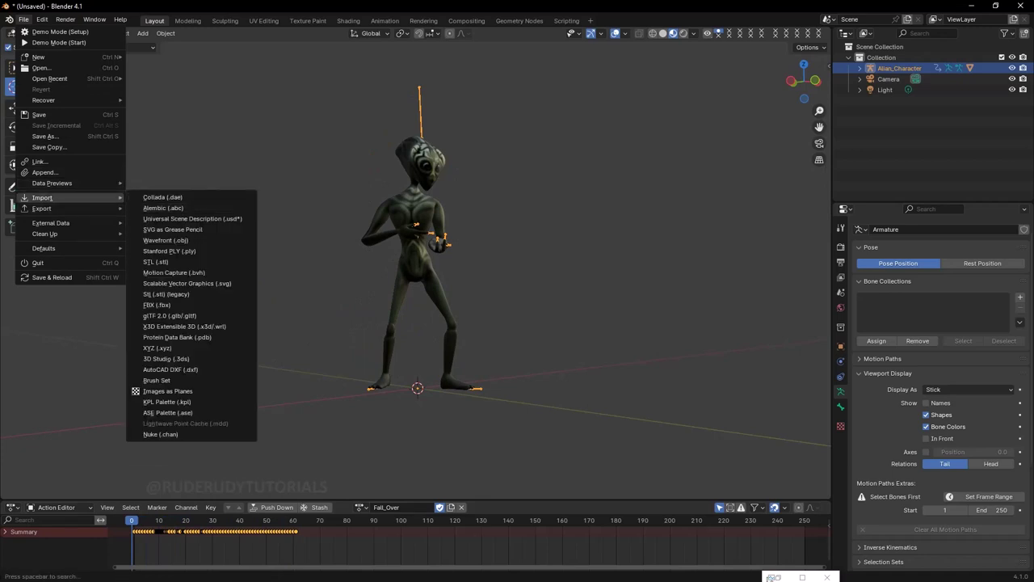
Import the Fast Run.fbx animation.
{"action": "left_click", "coordinate": [156, 305]}
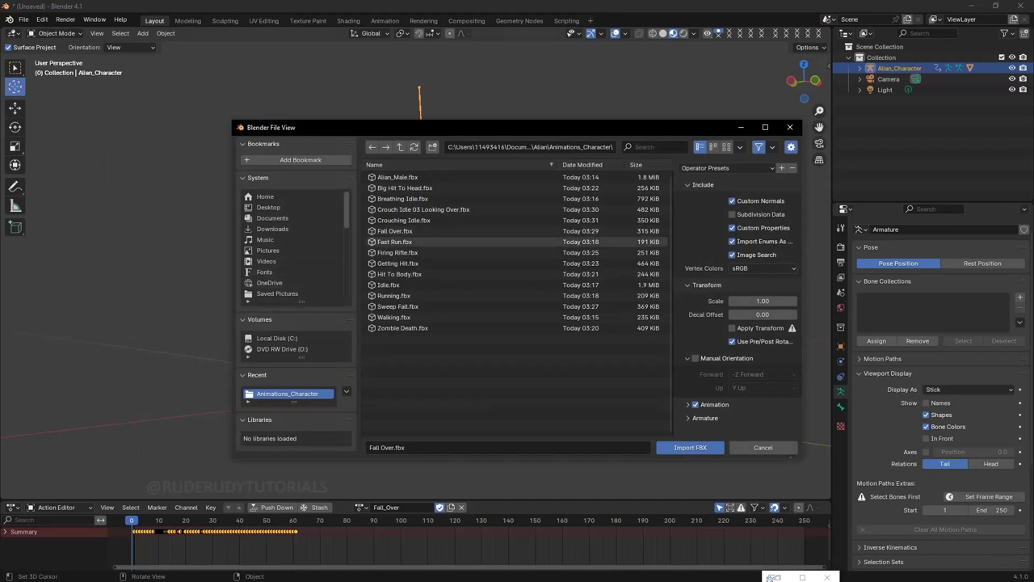
{"action": "left_click", "coordinate": [380, 242]}
{"action": "key", "text": "Return"}
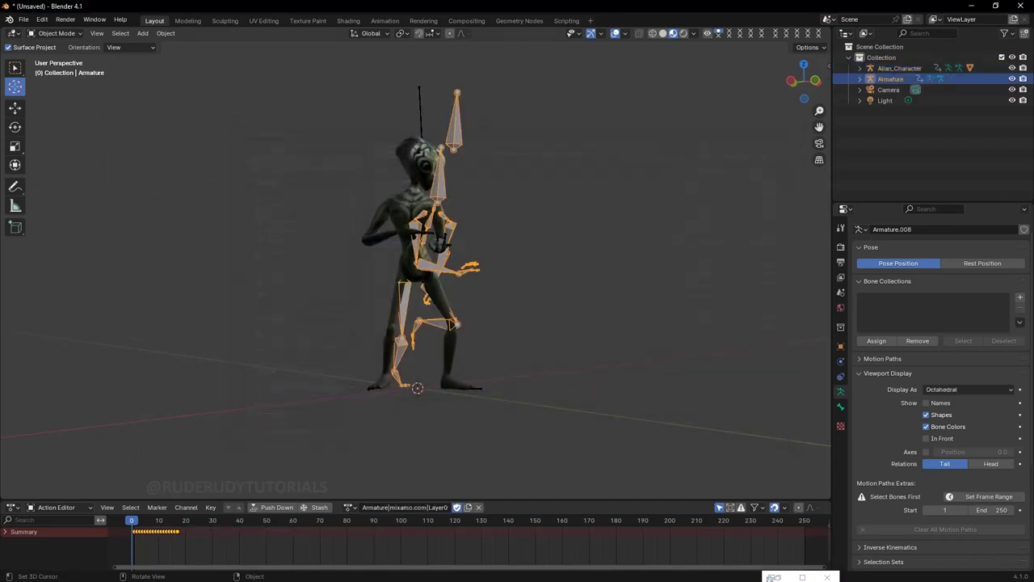
Rename the imported action to Running_Fast, removing the .001 suffix.
{"action": "left_click", "coordinate": [404, 506]}
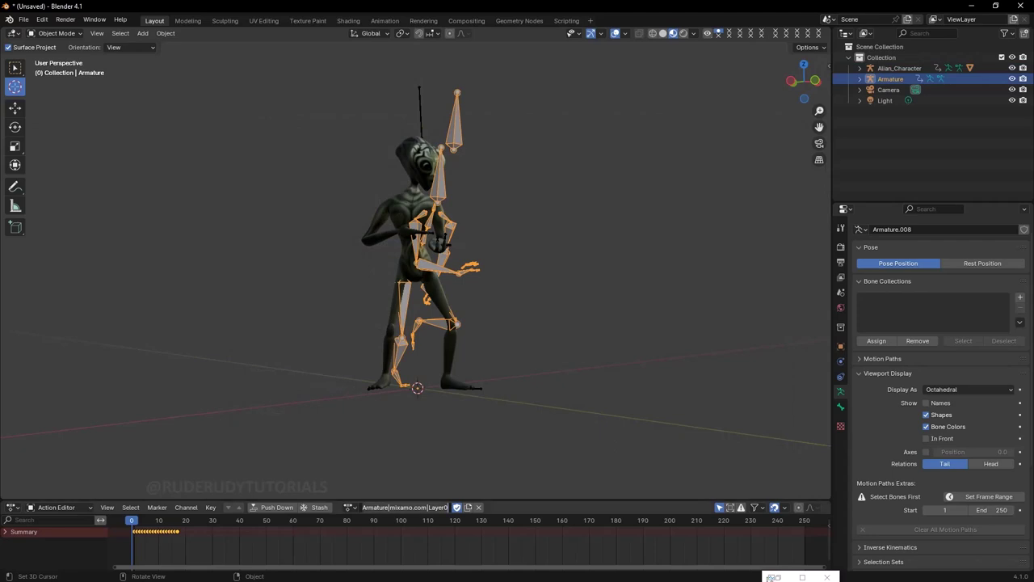
{"action": "type", "text": "Runn"}
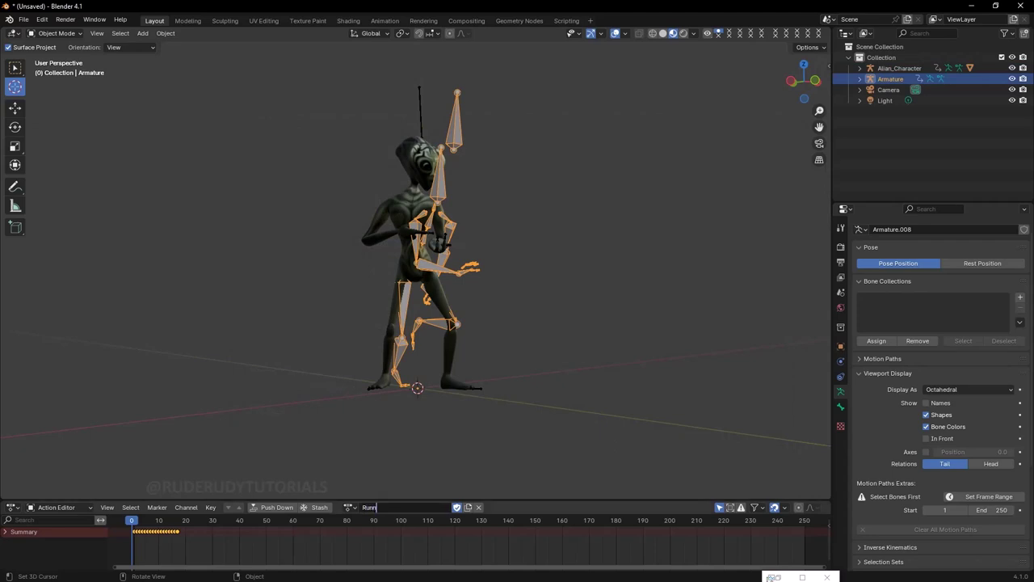
{"action": "type", "text": "ing"}
{"action": "type", "text": "_"}
{"action": "type", "text": "Fast"}
{"action": "key", "text": "Return"}
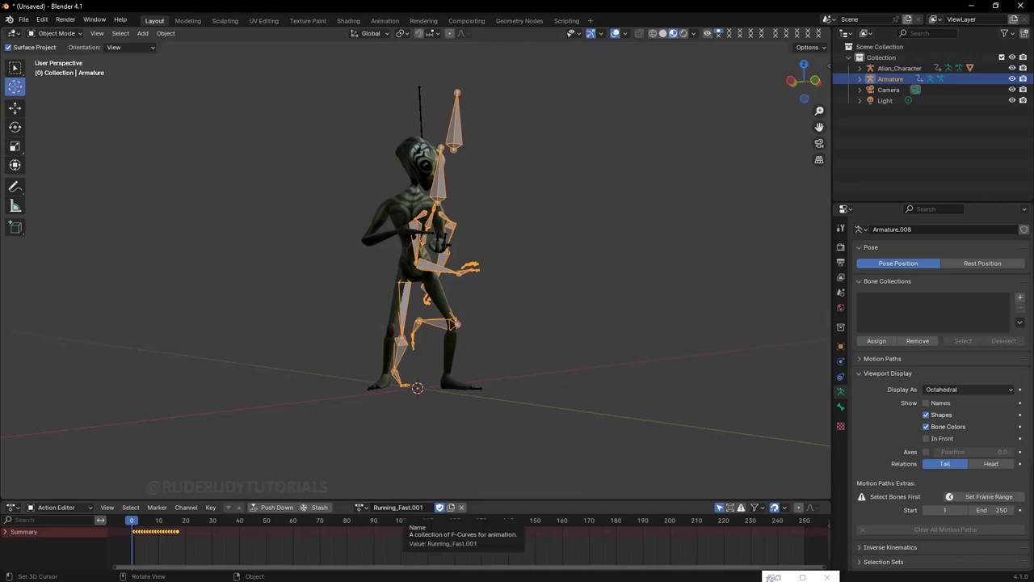
{"action": "left_click", "coordinate": [361, 506]}
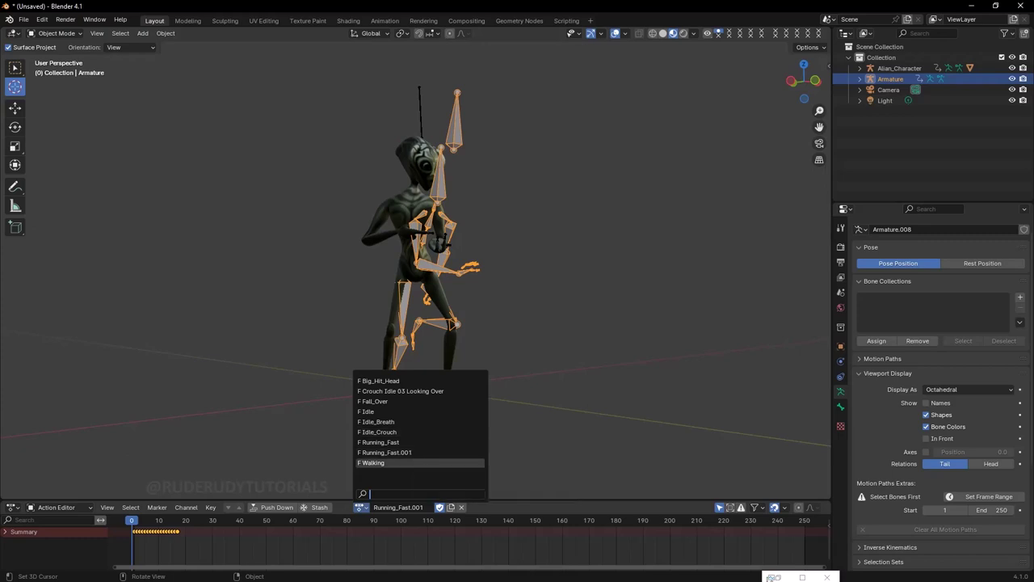
{"action": "key", "text": "Escape"}
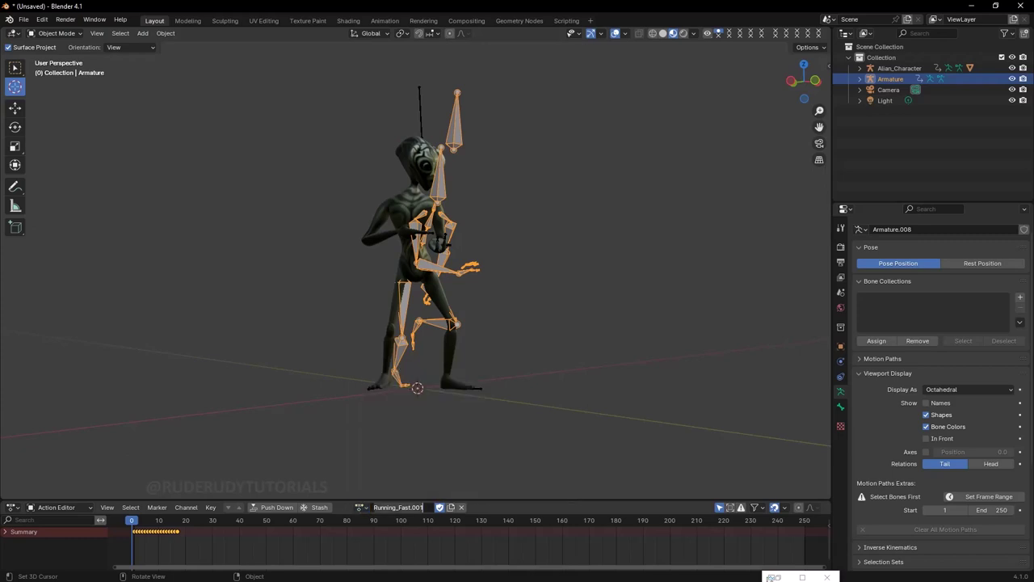
{"action": "key", "text": "shift+Left"}
{"action": "key", "text": "shift+Left"}
{"action": "key", "text": "shift+Left"}
{"action": "key", "text": "BackSpace"}
Give Running_Fast a fake user and delete the extra imported run armature.
{"action": "key", "text": "space"}
{"action": "key", "text": "Escape"}
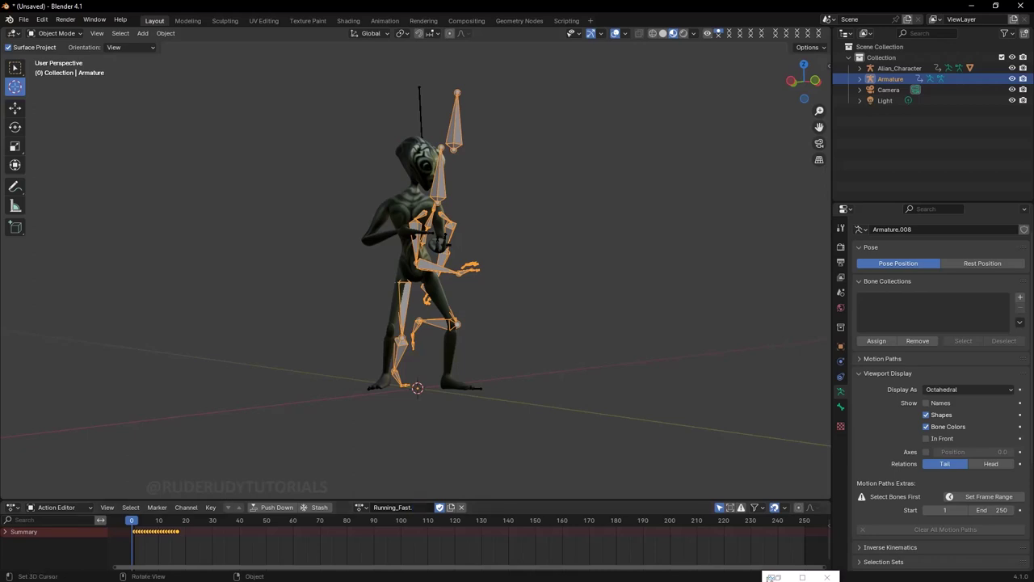
{"action": "left_click", "coordinate": [451, 507]}
{"action": "key", "text": "ctrl+z"}
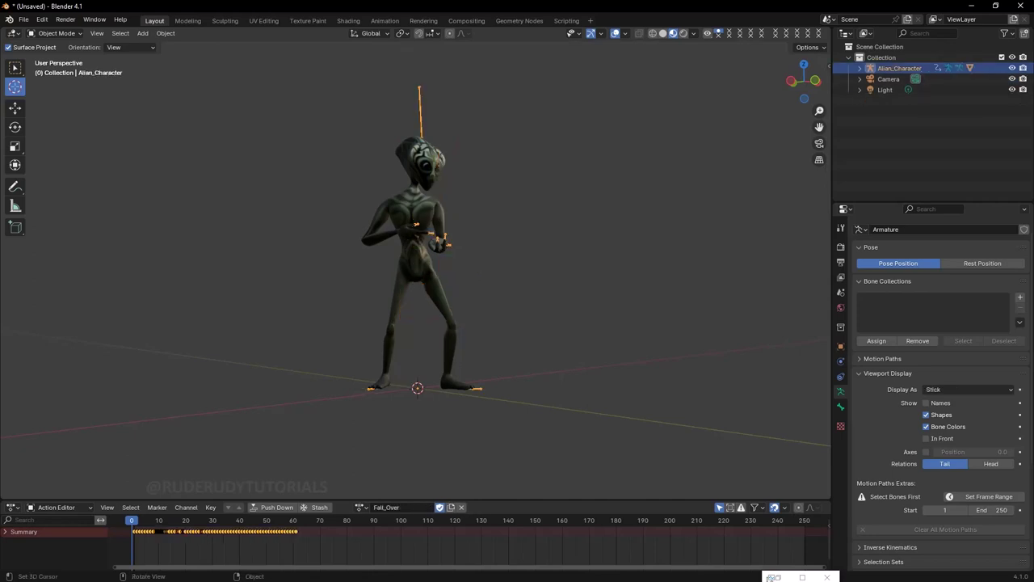
Check the character's action list, then reopen the FBX import browser in Animations_Character.
{"action": "left_click", "coordinate": [360, 507]}
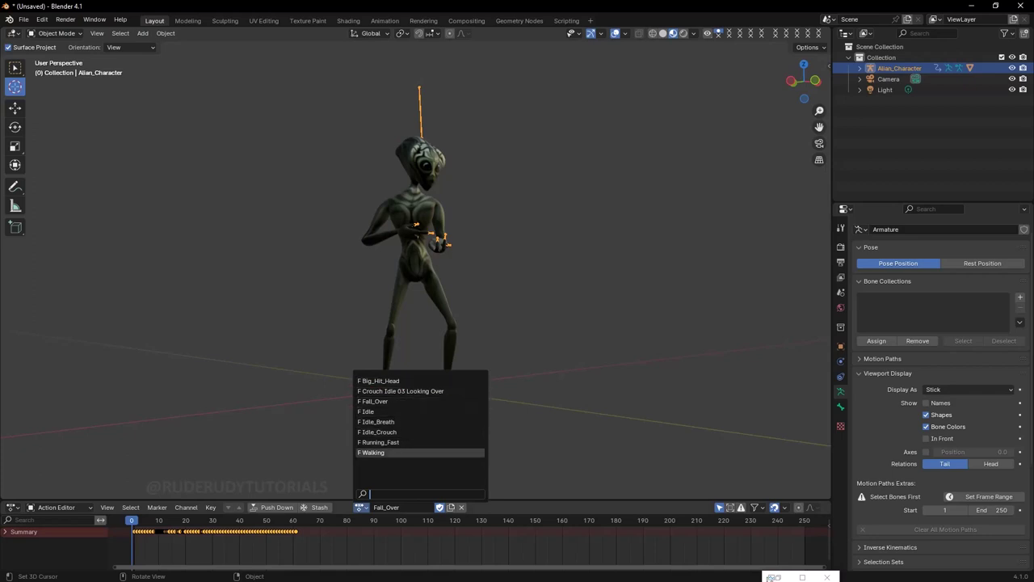
{"action": "left_click", "coordinate": [23, 18]}
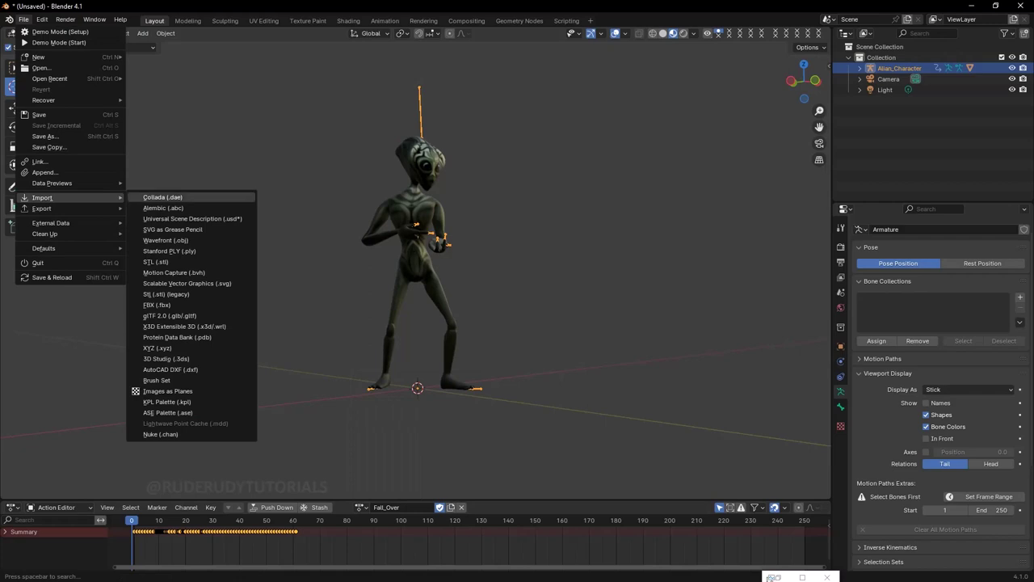
{"action": "left_click", "coordinate": [158, 305]}
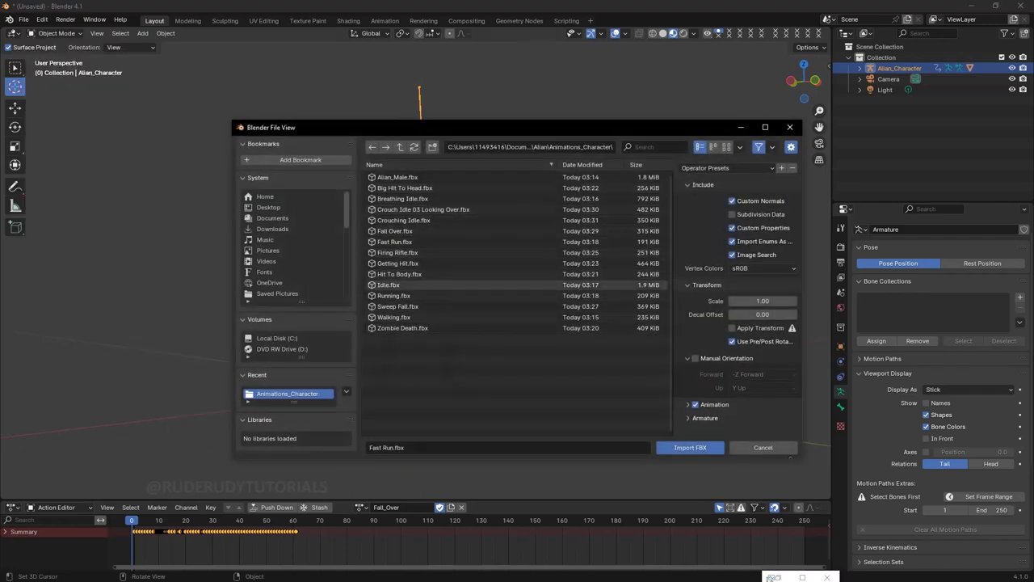
Import Fast Run.fbx and rename its action to Running_Fast.
{"action": "left_click", "coordinate": [394, 242]}
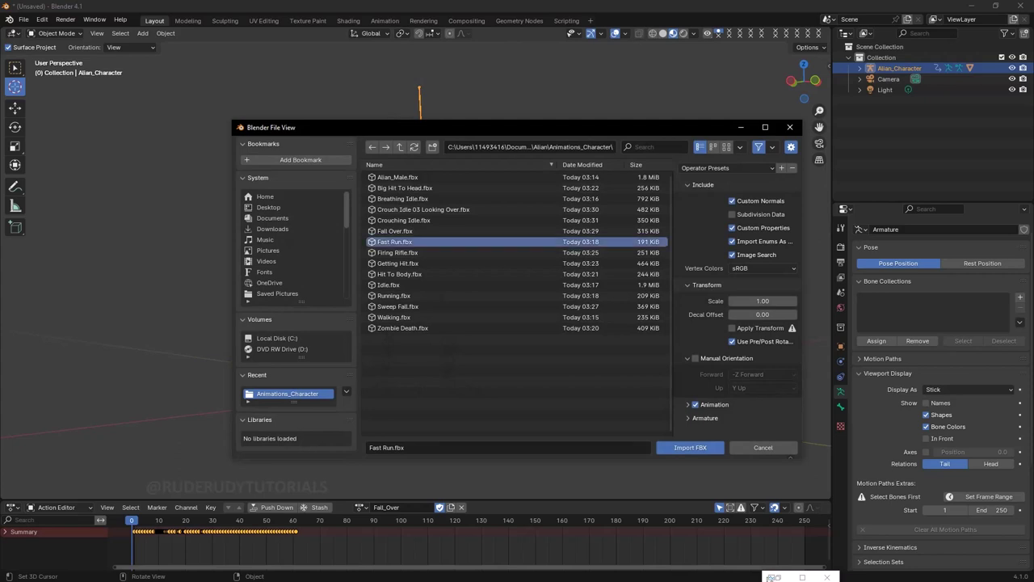
{"action": "left_click", "coordinate": [690, 447]}
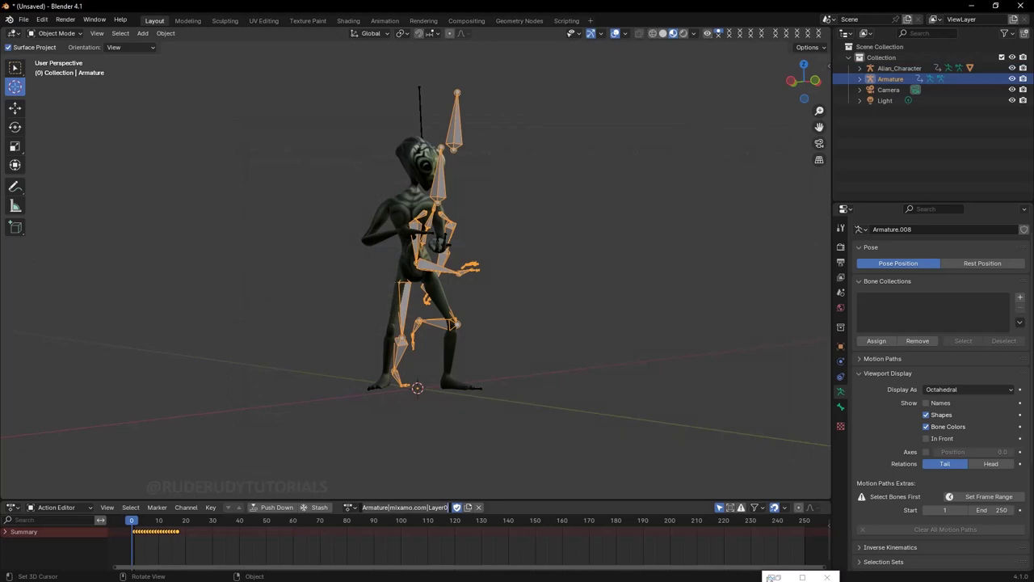
{"action": "left_click", "coordinate": [404, 507]}
{"action": "type", "text": "Ru"}
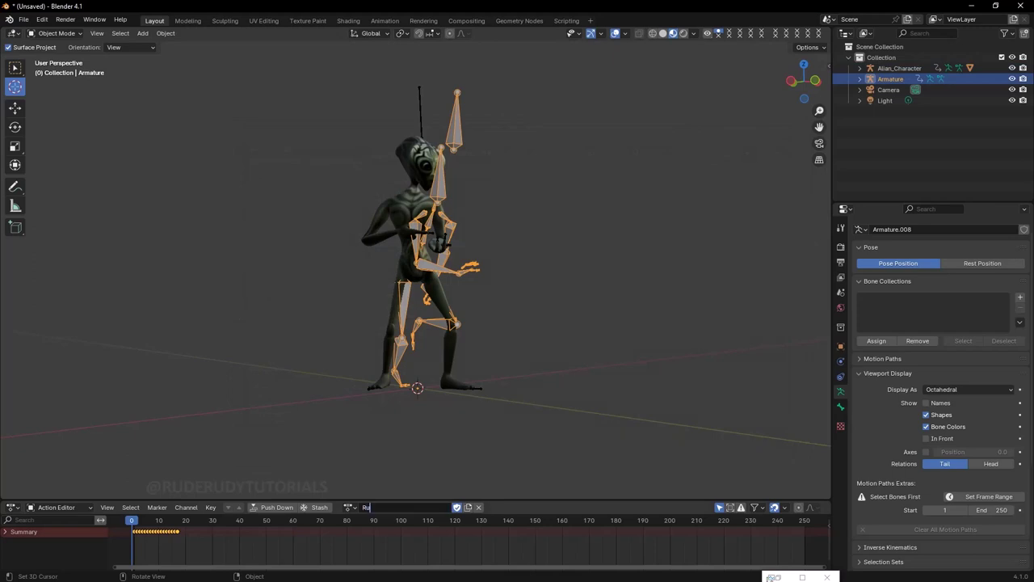
{"action": "type", "text": "nning"}
{"action": "type", "text": "_"}
{"action": "type", "text": "F"}
{"action": "type", "text": "ast"}
{"action": "key", "text": "Return"}
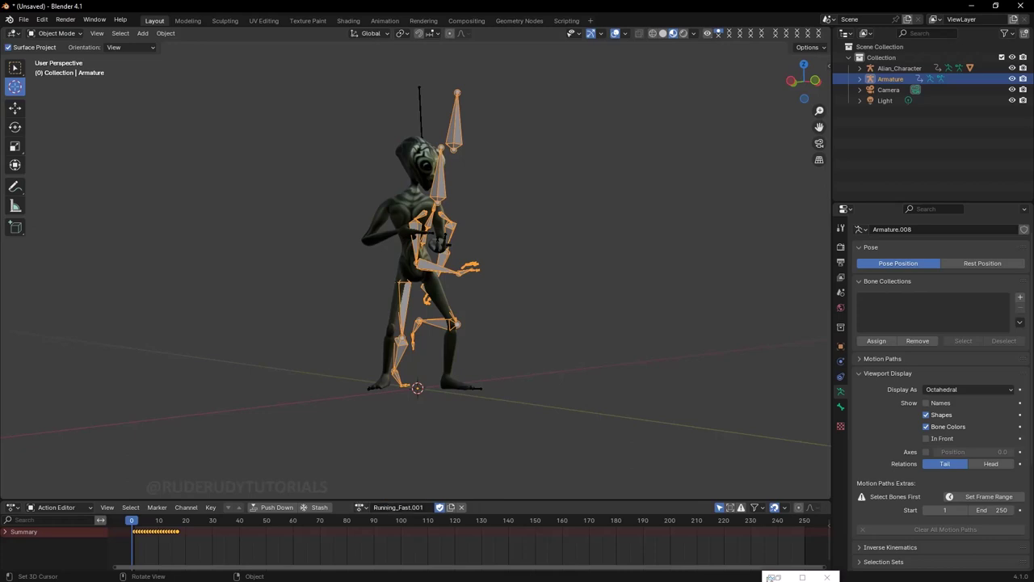
Check the character's action list without changing it, then bring up the File menu.
{"action": "left_click", "coordinate": [361, 507]}
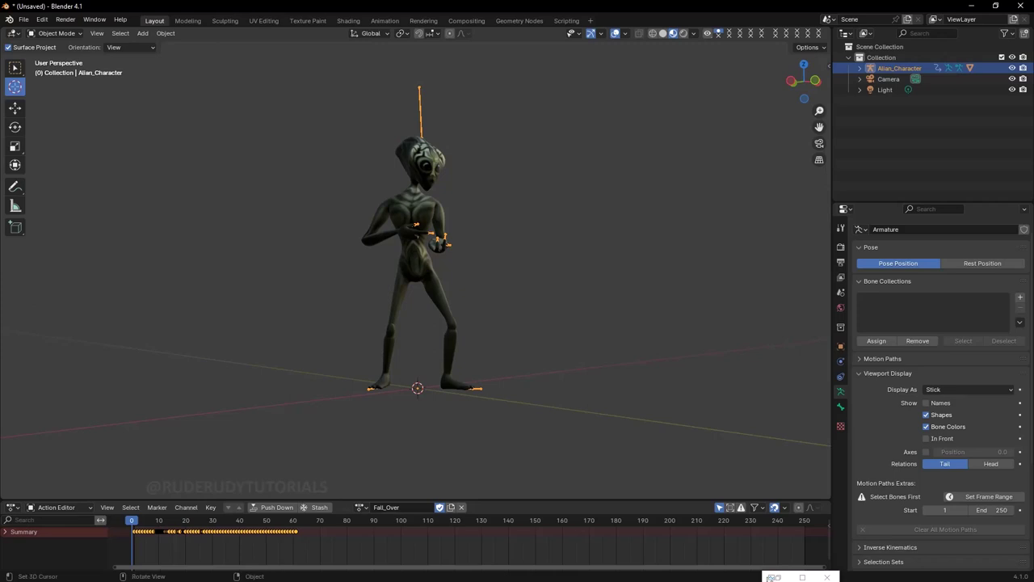
{"action": "left_click", "coordinate": [362, 507]}
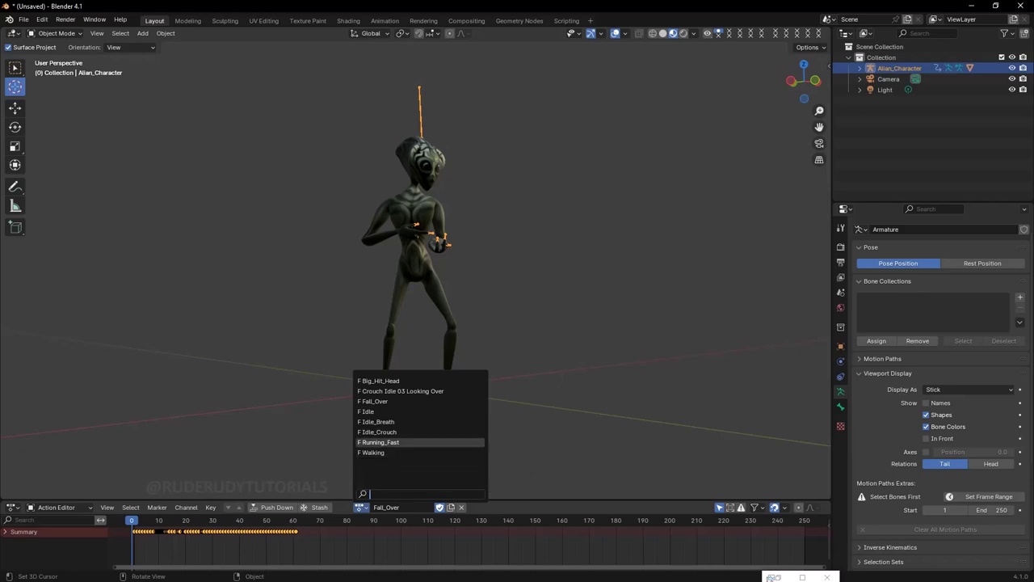
{"action": "key", "text": "Escape"}
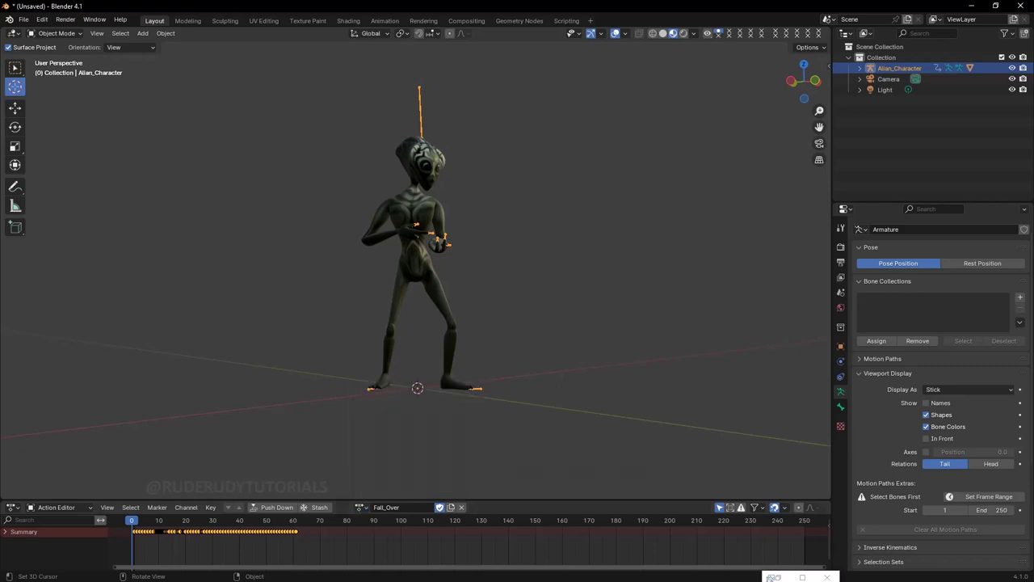
{"action": "left_click", "coordinate": [24, 20]}
{"action": "mouse_move", "coordinate": [42, 198]}
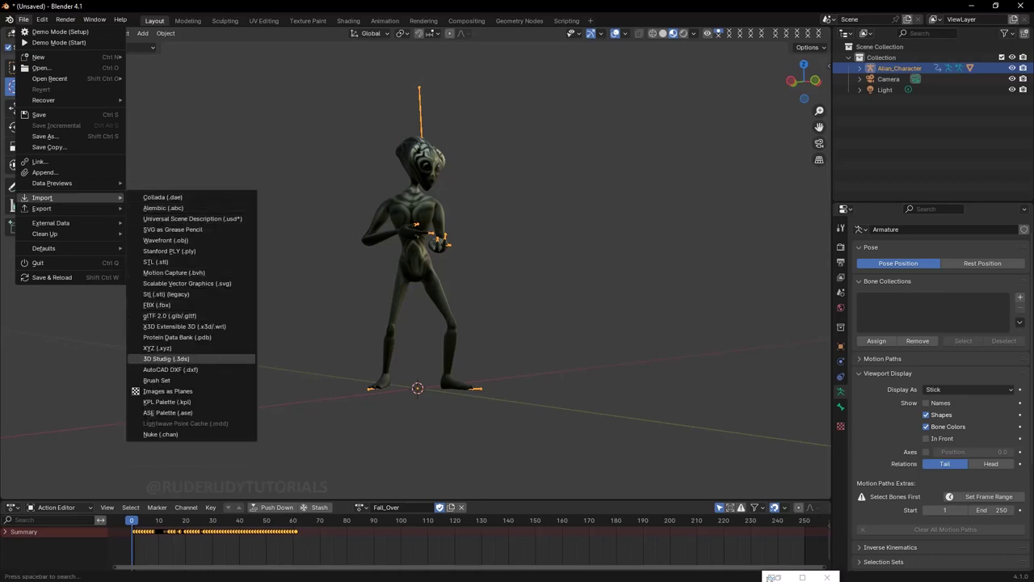
Import Firing Rifle.fbx and name its action Fire_Weapon.
{"action": "left_click", "coordinate": [156, 305]}
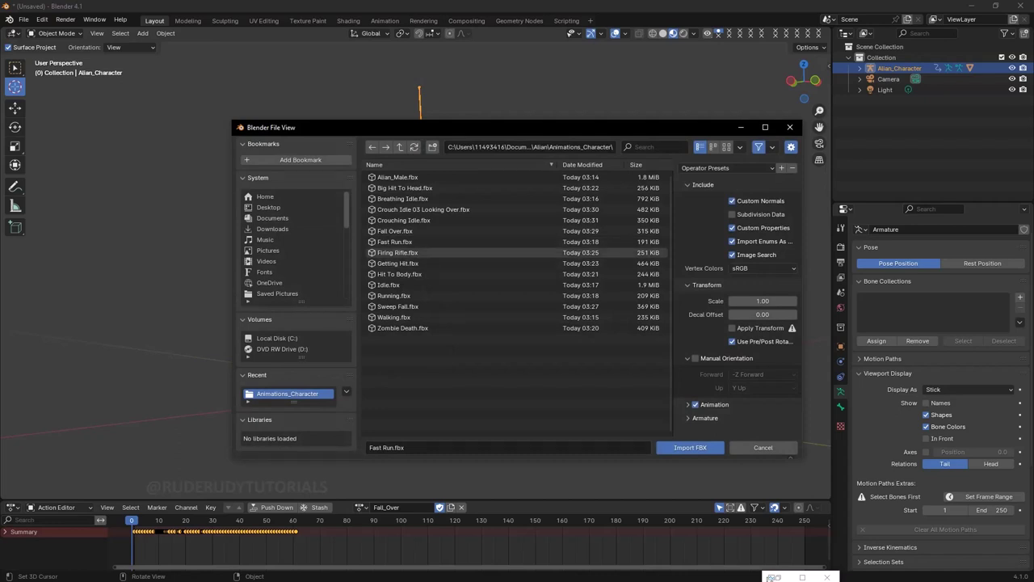
{"action": "left_click", "coordinate": [398, 252]}
{"action": "left_click", "coordinate": [690, 447]}
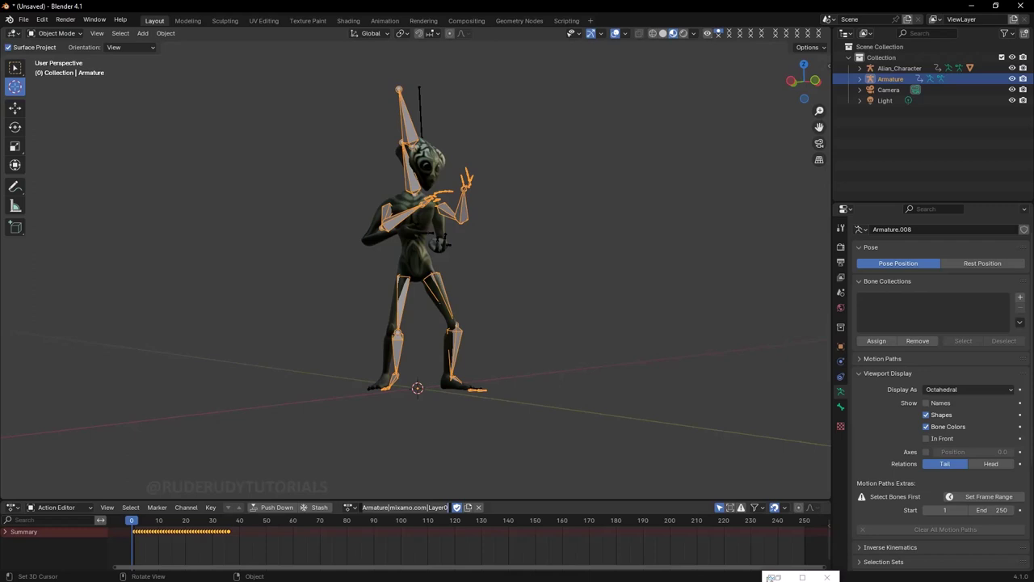
{"action": "type", "text": "Fir"}
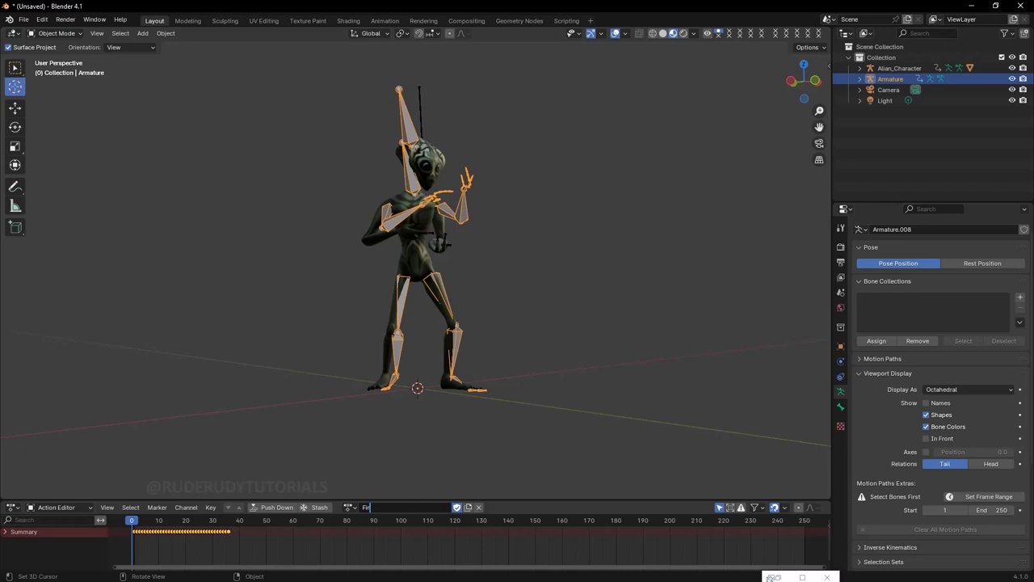
{"action": "type", "text": "e"}
{"action": "type", "text": "_"}
{"action": "type", "text": "We"}
{"action": "type", "text": "apon"}
{"action": "key", "text": "Return"}
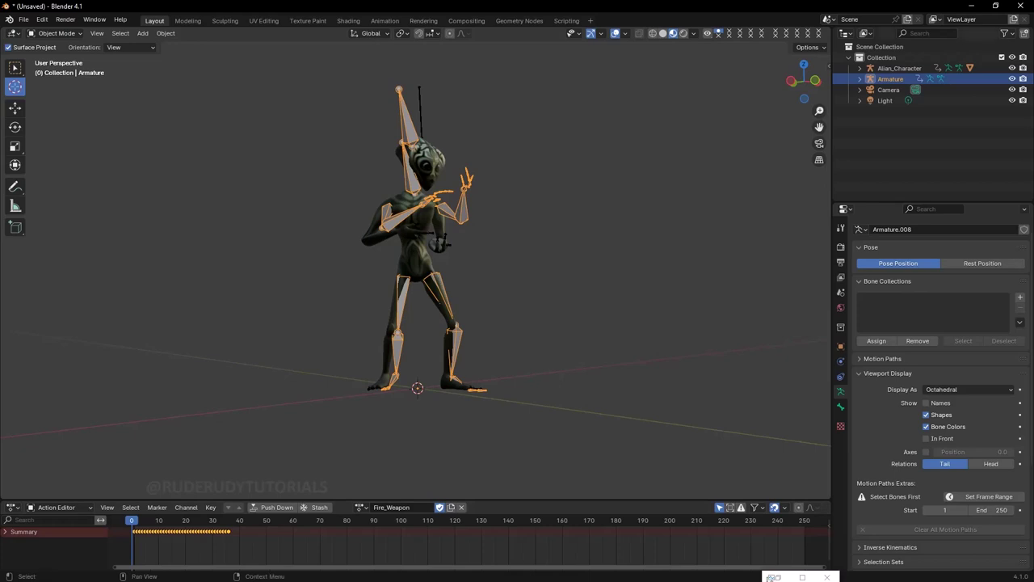
Delete the imported rifle armature and select Alian_Character.
{"action": "right_click", "coordinate": [848, 79]}
{"action": "left_click", "coordinate": [832, 82]}
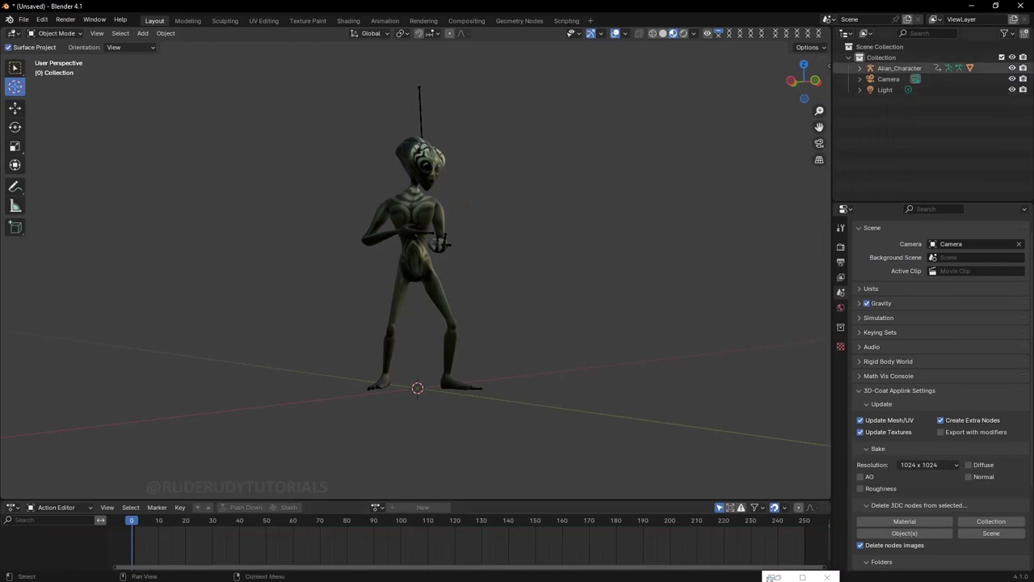
{"action": "left_click", "coordinate": [899, 67]}
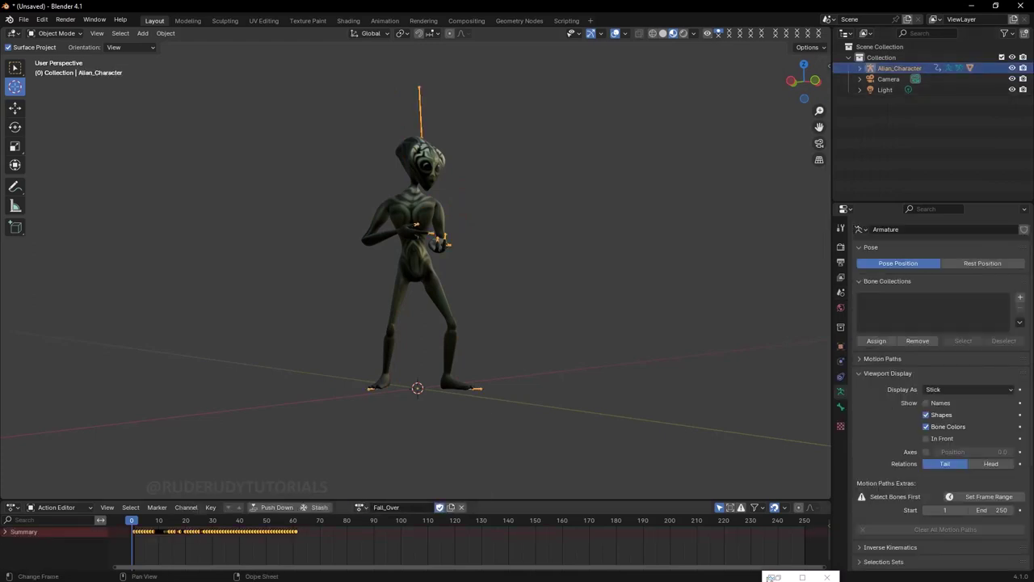
Assign the Fire_Weapon action to the alien's armature and play it.
{"action": "left_click", "coordinate": [359, 507]}
{"action": "left_click", "coordinate": [384, 414]}
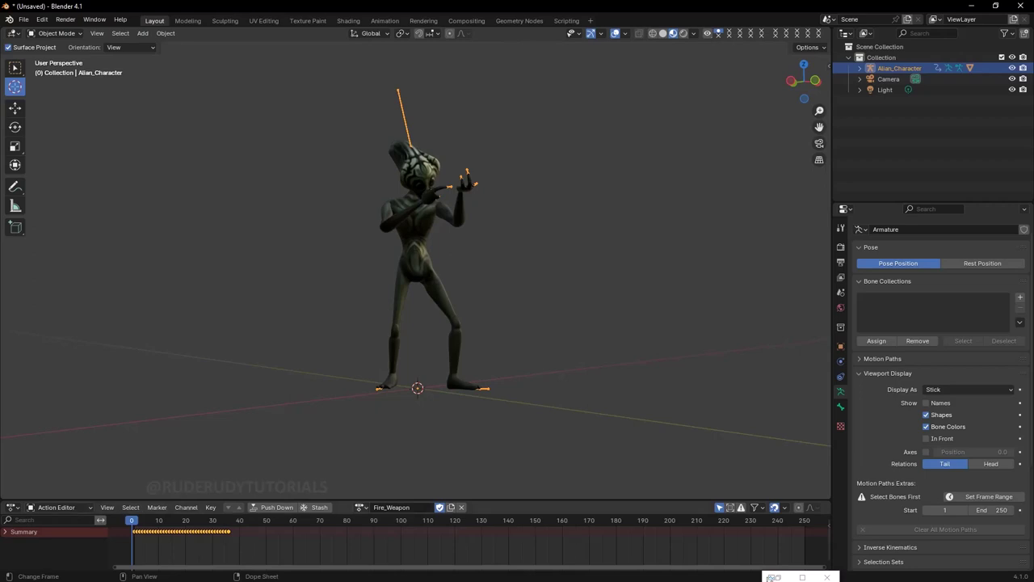
{"action": "key", "text": "space"}
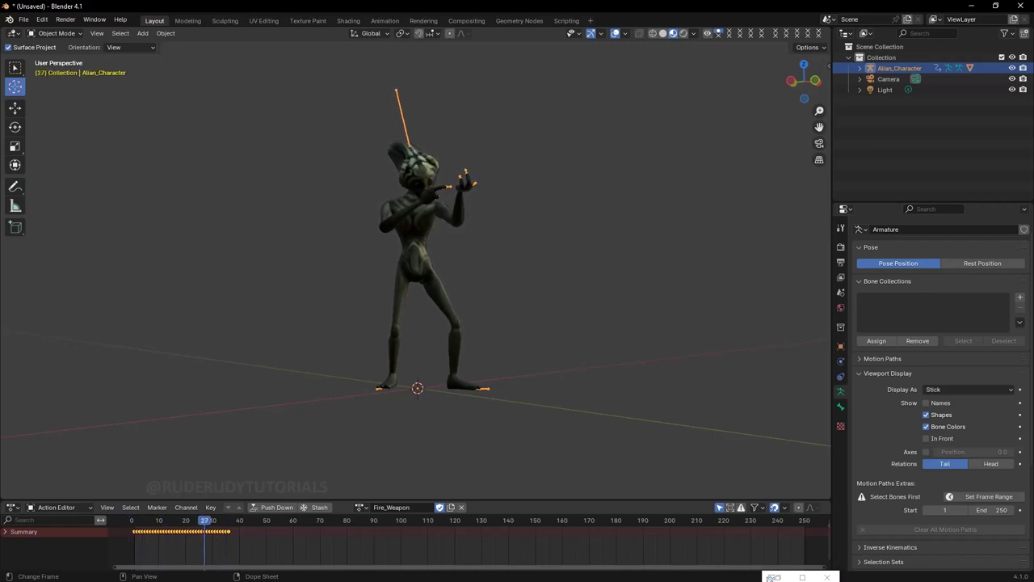
{"action": "scroll", "coordinate": [417, 267], "scroll_direction": "up", "scroll_amount": 2}
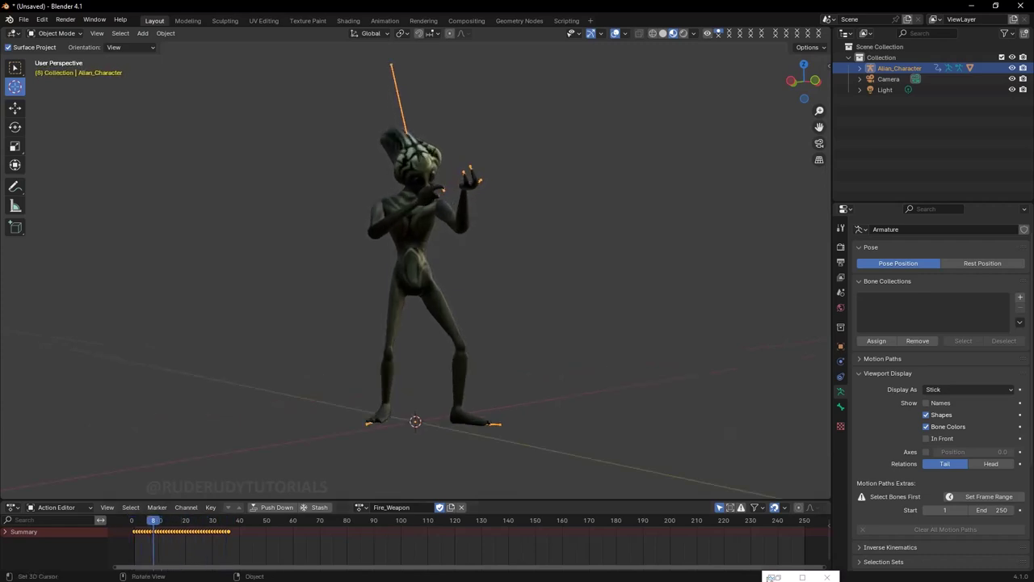
{"action": "scroll", "coordinate": [417, 266], "scroll_direction": "up", "scroll_amount": 2}
{"action": "scroll", "coordinate": [417, 267], "scroll_direction": "up", "scroll_amount": 2}
{"action": "scroll", "coordinate": [417, 267], "scroll_direction": "up", "scroll_amount": 2}
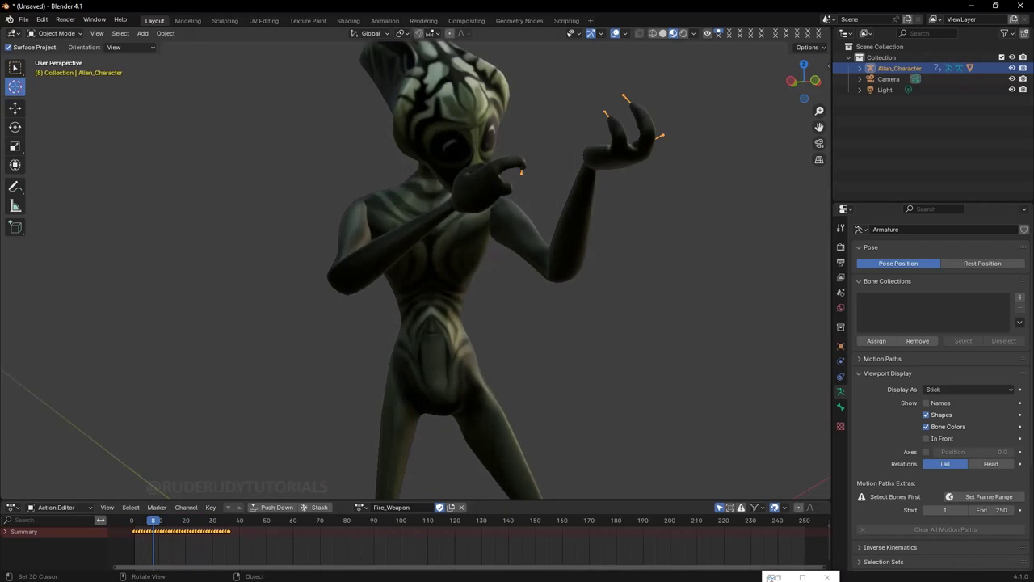
Scrub Fire_Weapon to frames 13, 23 and back to 0 while orbiting the alien.
{"action": "mouse_move", "coordinate": [153, 525]}
{"action": "left_mouse_down"}
{"action": "mouse_move", "coordinate": [131, 526]}
{"action": "mouse_move", "coordinate": [231, 526]}
{"action": "mouse_move", "coordinate": [150, 525]}
{"action": "left_mouse_up"}
{"action": "mouse_move", "coordinate": [566, 283]}
{"action": "middle_mouse_down"}
{"action": "mouse_move", "coordinate": [533, 258]}
{"action": "mouse_move", "coordinate": [436, 256]}
{"action": "middle_mouse_up"}
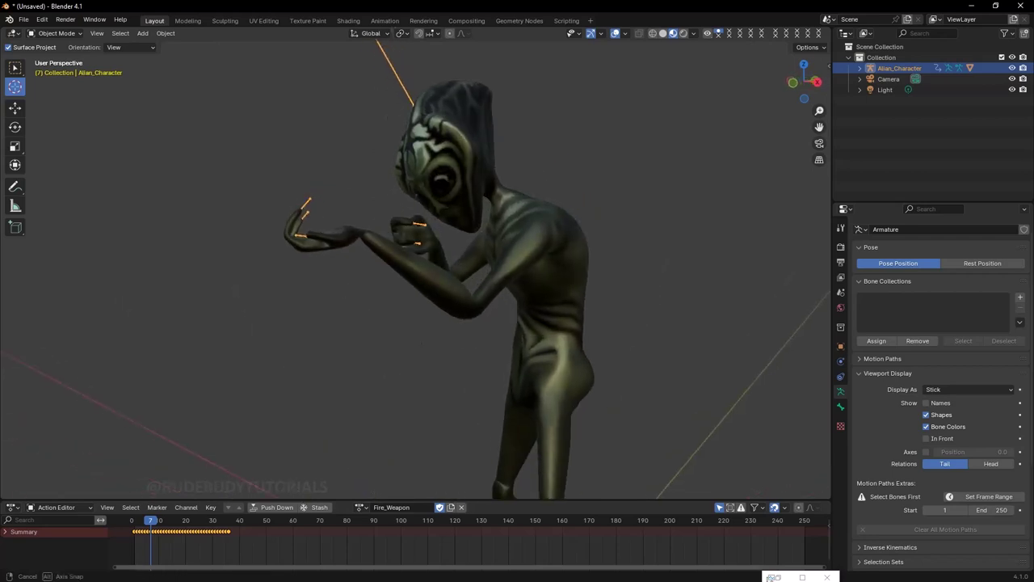
{"action": "mouse_move", "coordinate": [150, 525]}
{"action": "left_mouse_down"}
{"action": "mouse_move", "coordinate": [137, 526]}
{"action": "mouse_move", "coordinate": [230, 525]}
{"action": "mouse_move", "coordinate": [132, 525]}
{"action": "left_mouse_up"}
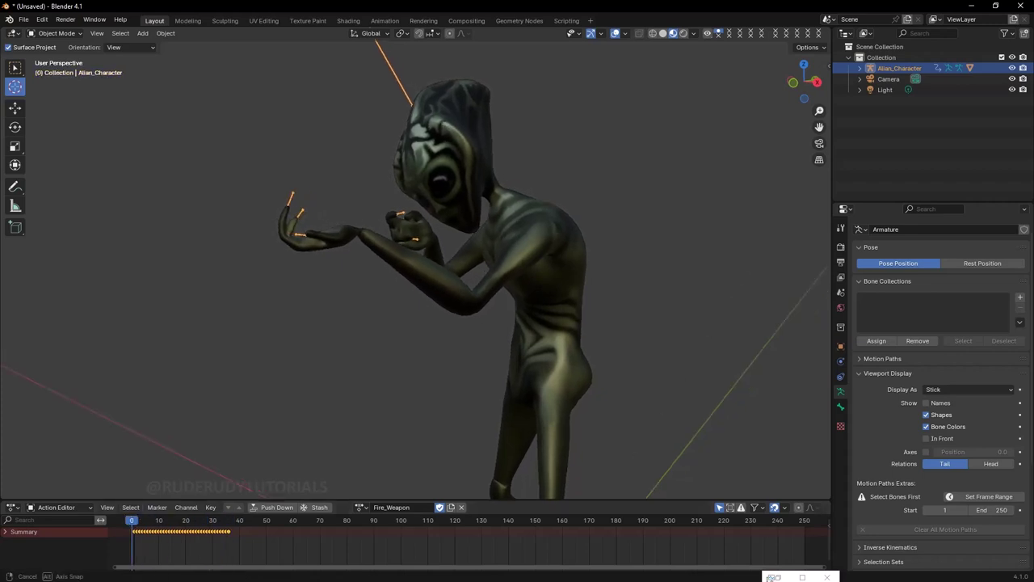
{"action": "mouse_move", "coordinate": [420, 282]}
{"action": "middle_mouse_down"}
{"action": "mouse_move", "coordinate": [485, 283]}
{"action": "mouse_move", "coordinate": [420, 282]}
{"action": "mouse_move", "coordinate": [452, 275]}
{"action": "middle_mouse_up"}
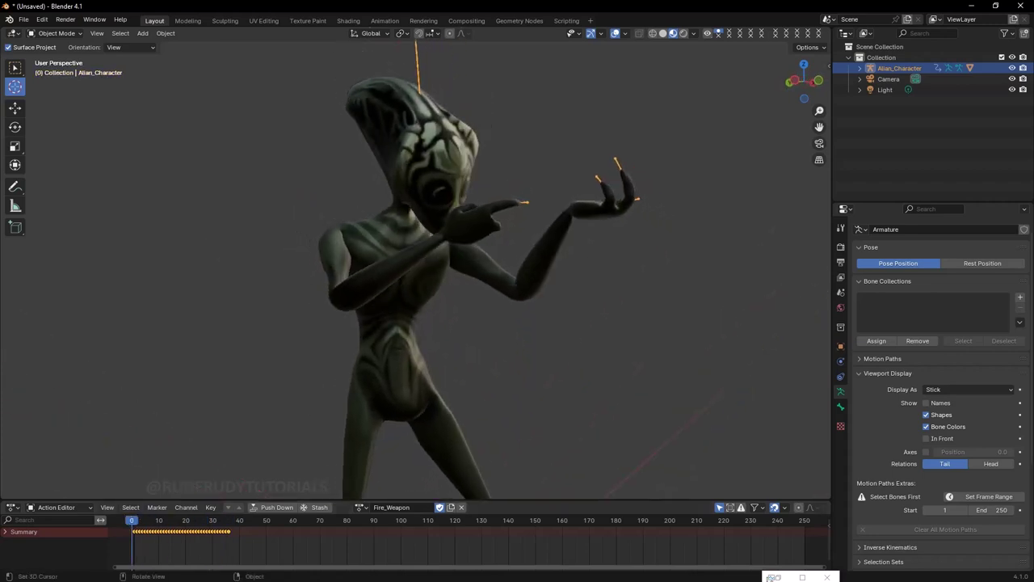
{"action": "scroll", "coordinate": [452, 274], "scroll_direction": "up", "scroll_amount": 3}
{"action": "scroll", "coordinate": [452, 275], "scroll_direction": "down", "scroll_amount": 4}
{"action": "scroll", "coordinate": [453, 274], "scroll_direction": "down", "scroll_amount": 1}
{"action": "scroll", "coordinate": [452, 275], "scroll_direction": "down", "scroll_amount": 2}
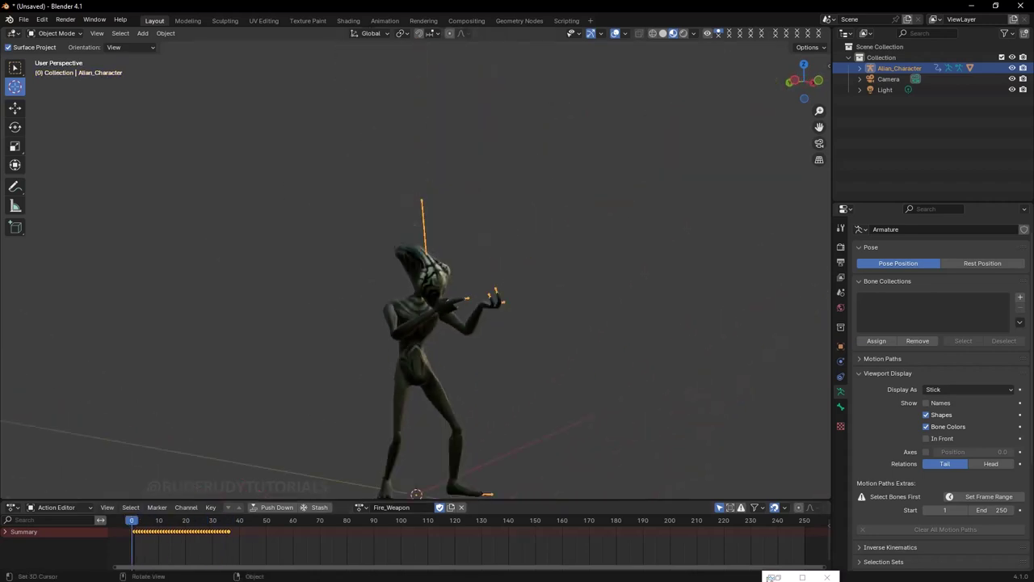
{"action": "scroll", "coordinate": [420, 324], "scroll_direction": "down", "scroll_amount": 4}
{"action": "scroll", "coordinate": [437, 323], "scroll_direction": "up", "scroll_amount": 3}
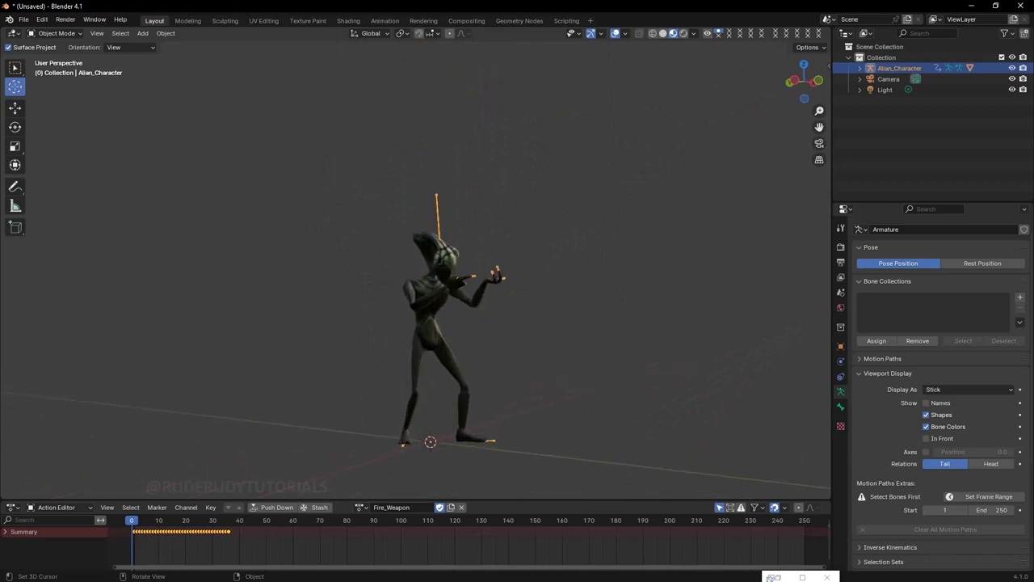
{"action": "scroll", "coordinate": [437, 307], "scroll_direction": "up", "scroll_amount": 2}
{"action": "scroll", "coordinate": [452, 282], "scroll_direction": "up", "scroll_amount": 1}
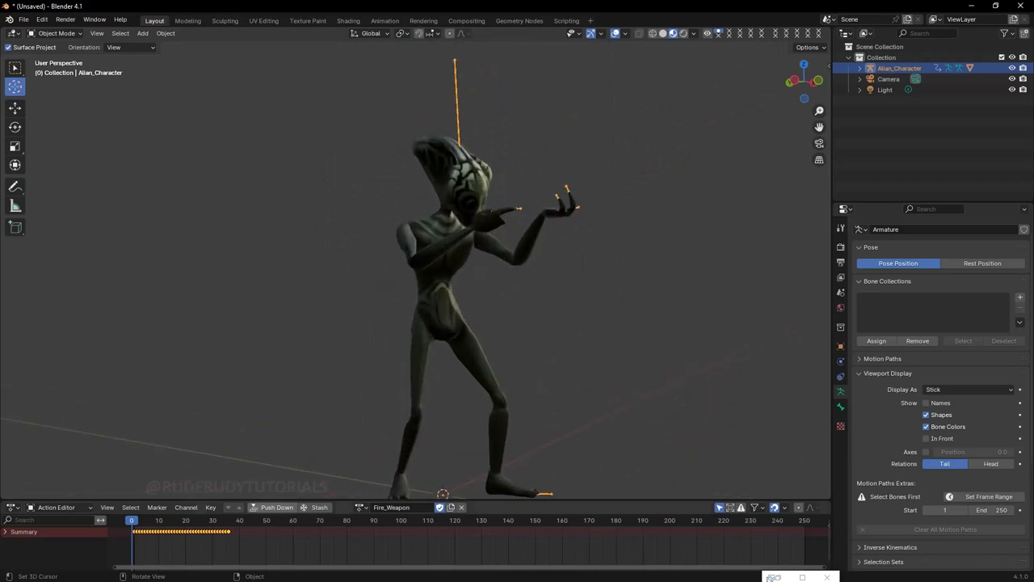
Play the Fire_Weapon animation again, then bring up the File menu.
{"action": "key", "text": "space"}
{"action": "middle_click_drag", "start_coordinate": [416, 266], "coordinate": [436, 263]}
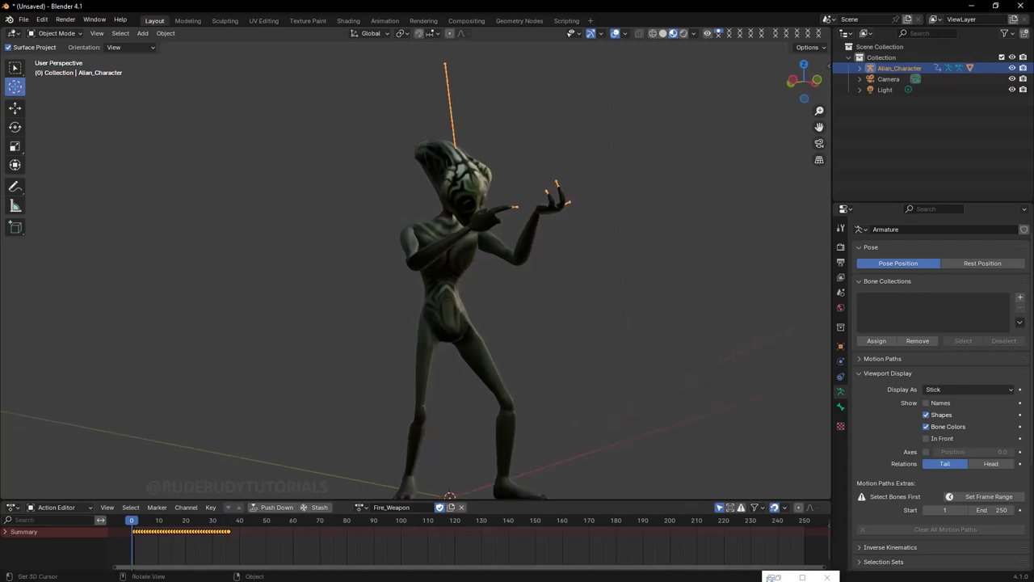
{"action": "left_click", "coordinate": [23, 18]}
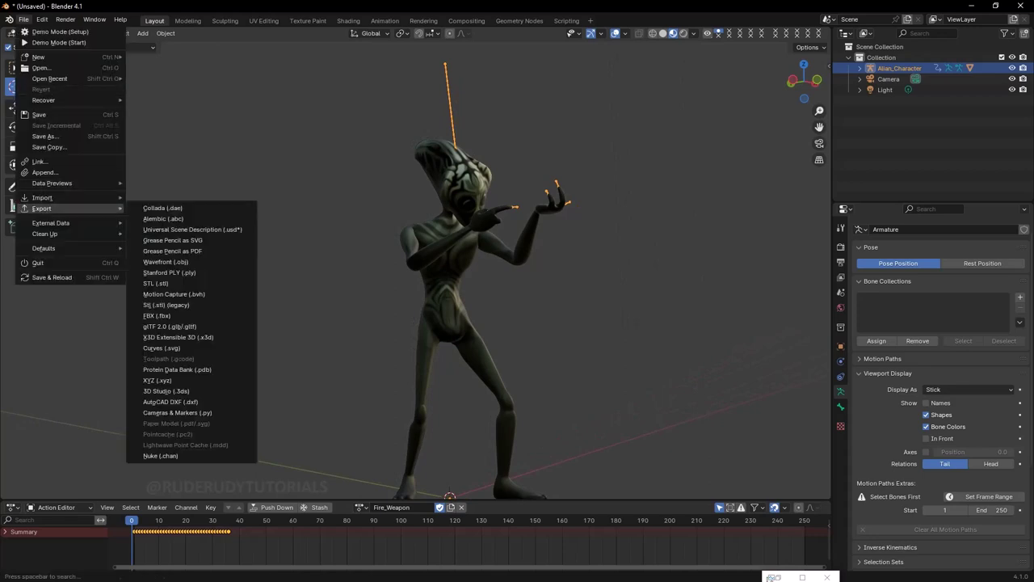
{"action": "mouse_move", "coordinate": [42, 197]}
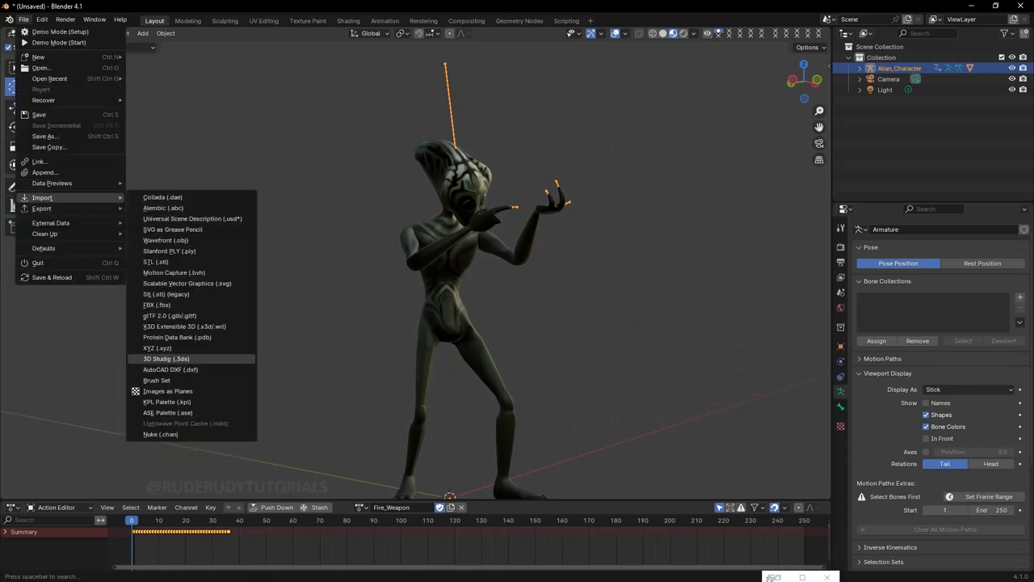
Import Getting Hit.fbx and rename its action to Get_Hit.
{"action": "left_click", "coordinate": [158, 305]}
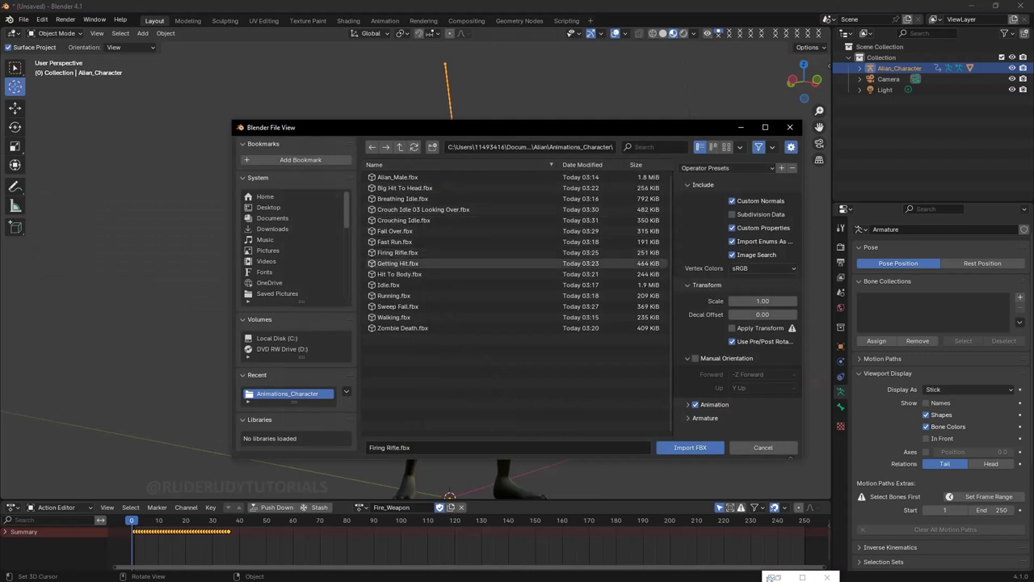
{"action": "left_click", "coordinate": [396, 264]}
{"action": "left_click", "coordinate": [690, 447]}
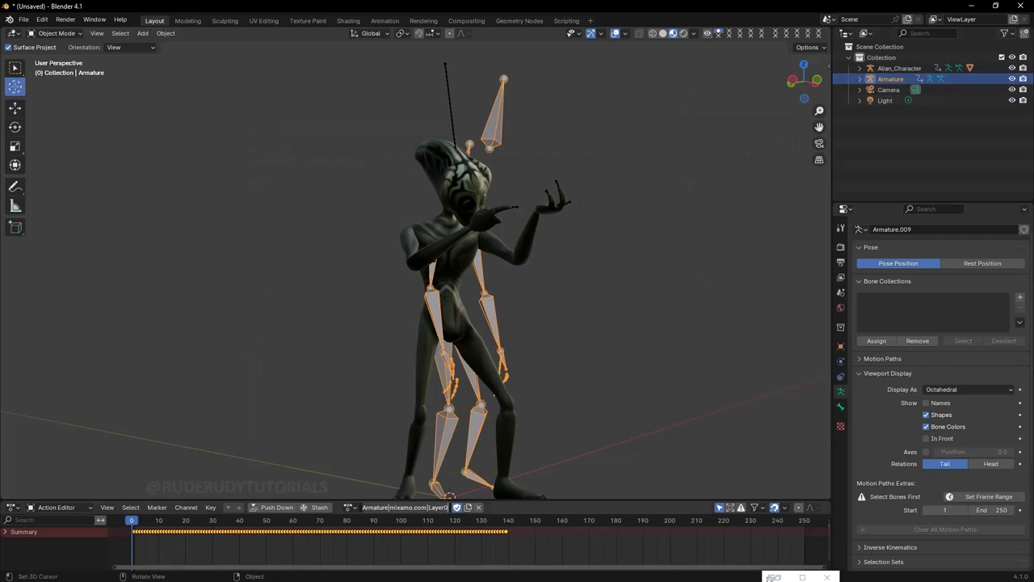
{"action": "left_click", "coordinate": [404, 507]}
{"action": "type", "text": "Get_Hit"}
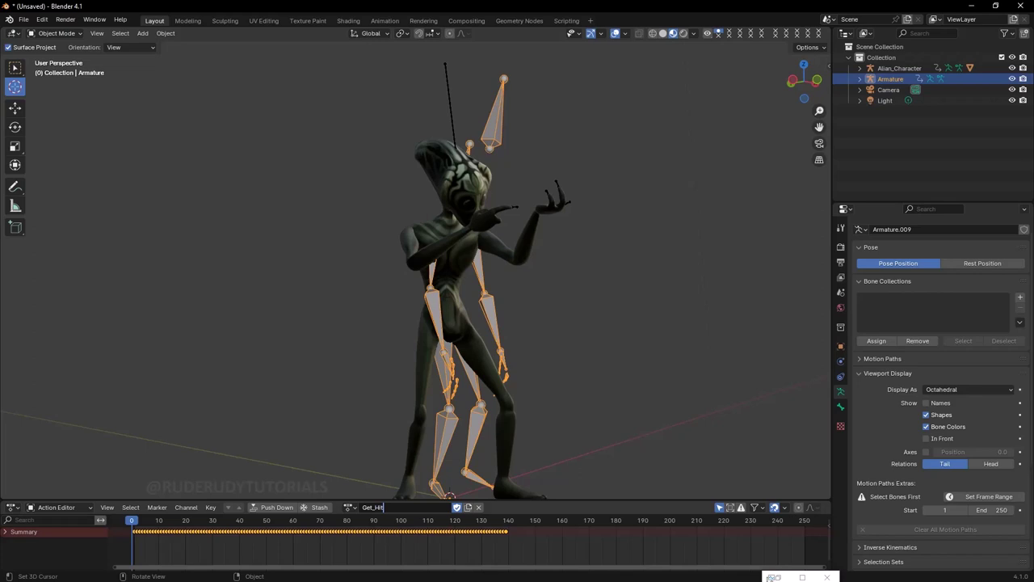
{"action": "key", "text": "Return"}
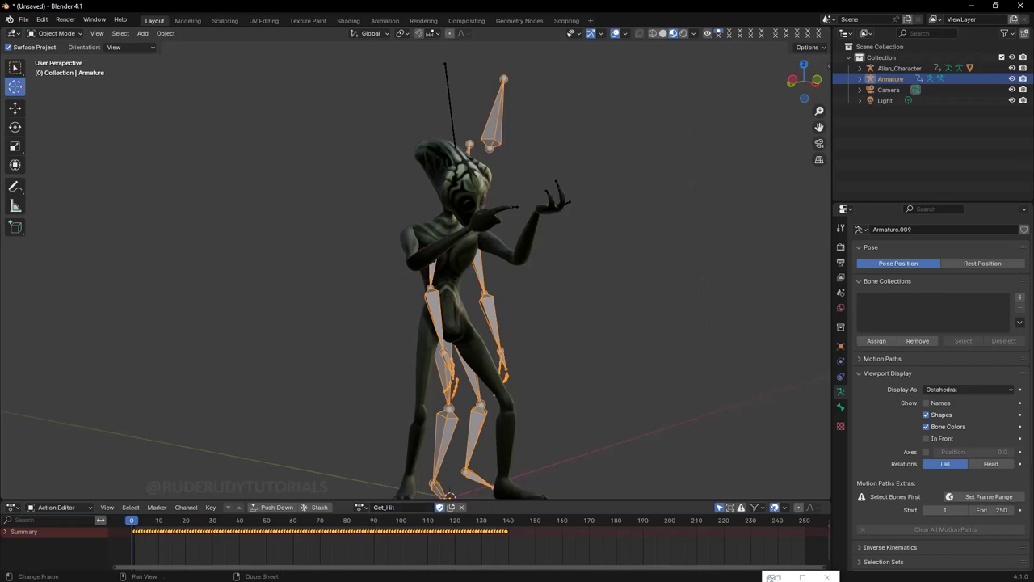
Delete the imported armature and reselect the alien character's armature.
{"action": "right_click", "coordinate": [856, 79]}
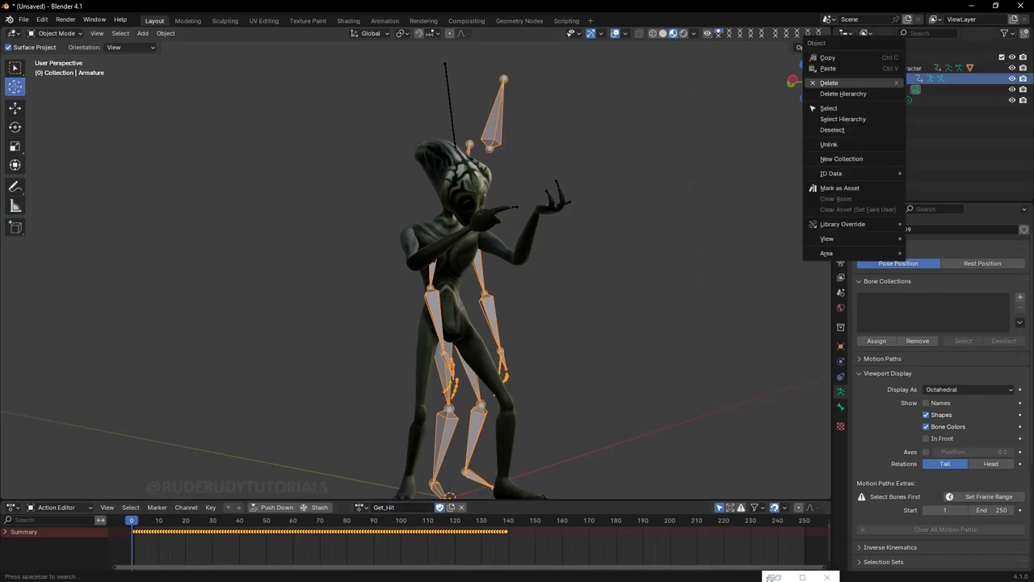
{"action": "left_click", "coordinate": [832, 83]}
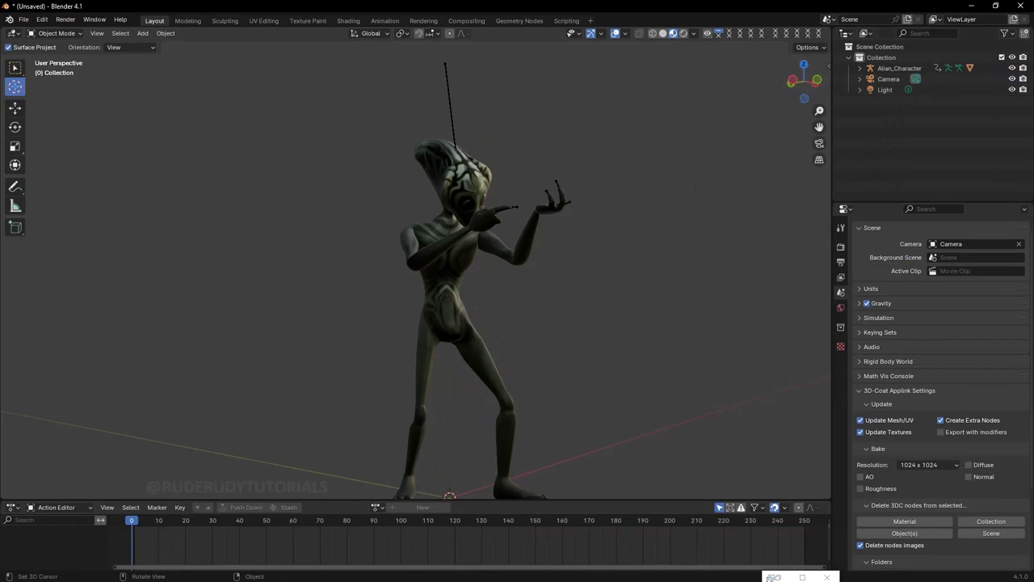
{"action": "key", "text": "ctrl+z"}
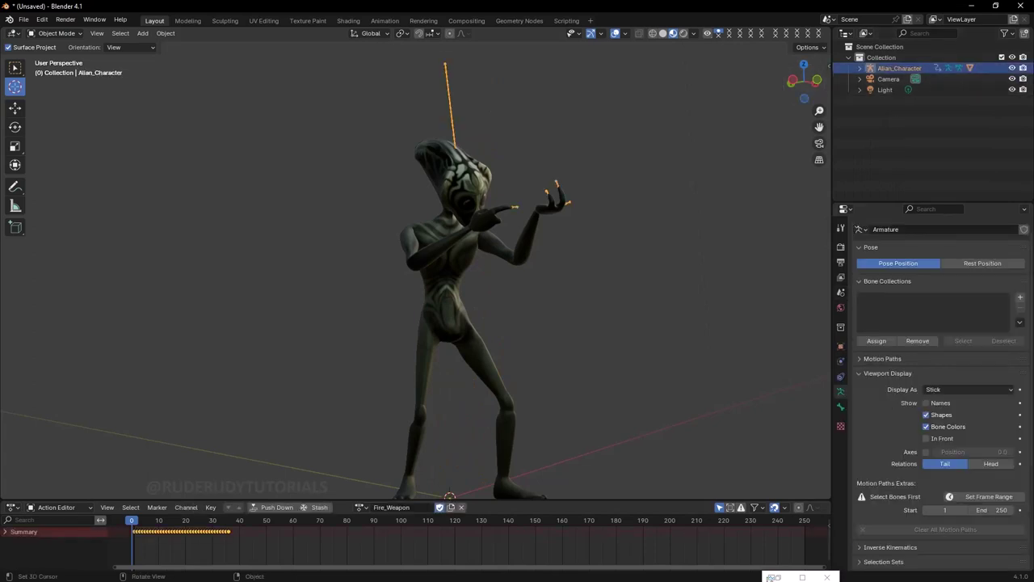
Assign Get_Hit to the alien's armature and scrub its frames from a front view.
{"action": "left_click", "coordinate": [361, 507]}
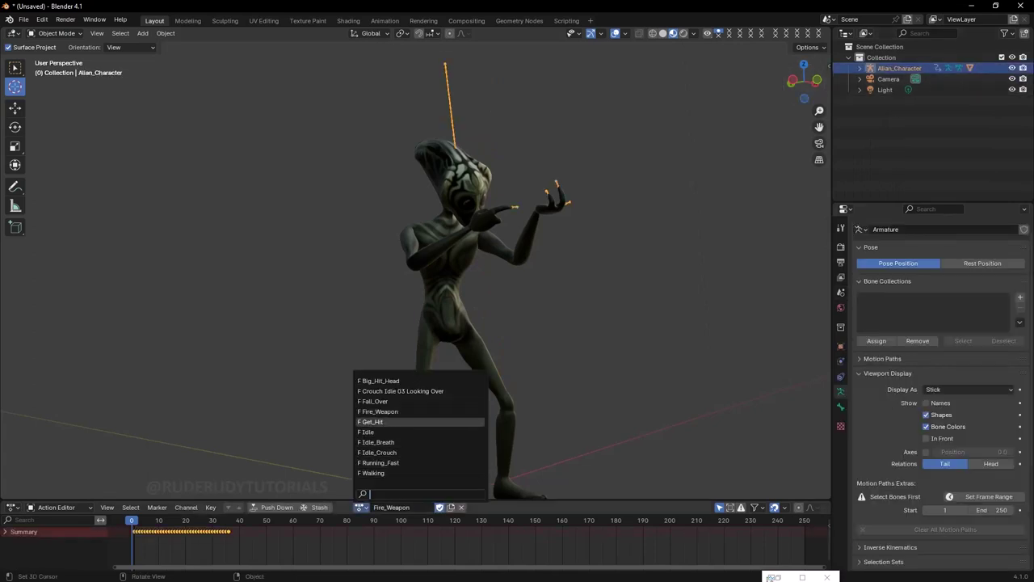
{"action": "left_click", "coordinate": [387, 420]}
{"action": "mouse_move", "coordinate": [565, 283]}
{"action": "middle_mouse_down"}
{"action": "mouse_move", "coordinate": [388, 283]}
{"action": "mouse_move", "coordinate": [485, 340]}
{"action": "middle_mouse_up"}
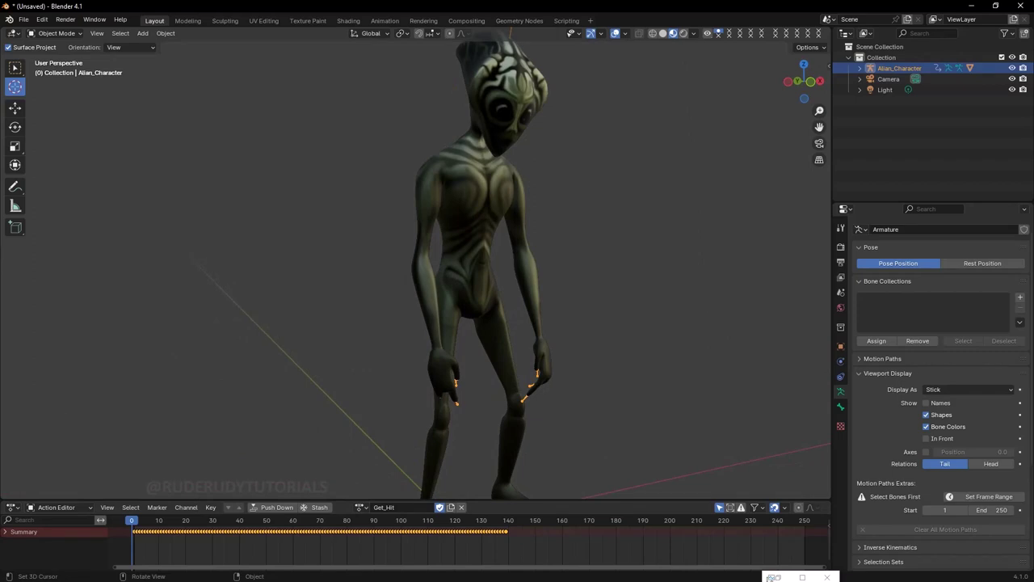
{"action": "mouse_move", "coordinate": [131, 533]}
{"action": "left_mouse_down"}
{"action": "mouse_move", "coordinate": [503, 535]}
{"action": "mouse_move", "coordinate": [151, 535]}
{"action": "left_mouse_up"}
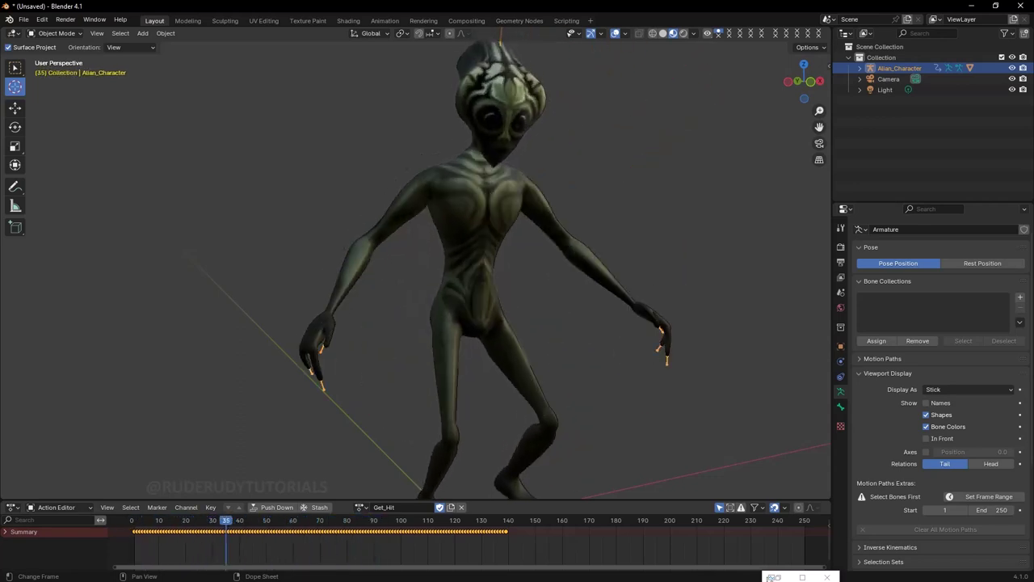
{"action": "mouse_move", "coordinate": [151, 535]}
{"action": "left_mouse_down"}
{"action": "mouse_move", "coordinate": [503, 535]}
{"action": "mouse_move", "coordinate": [132, 535]}
{"action": "left_mouse_up"}
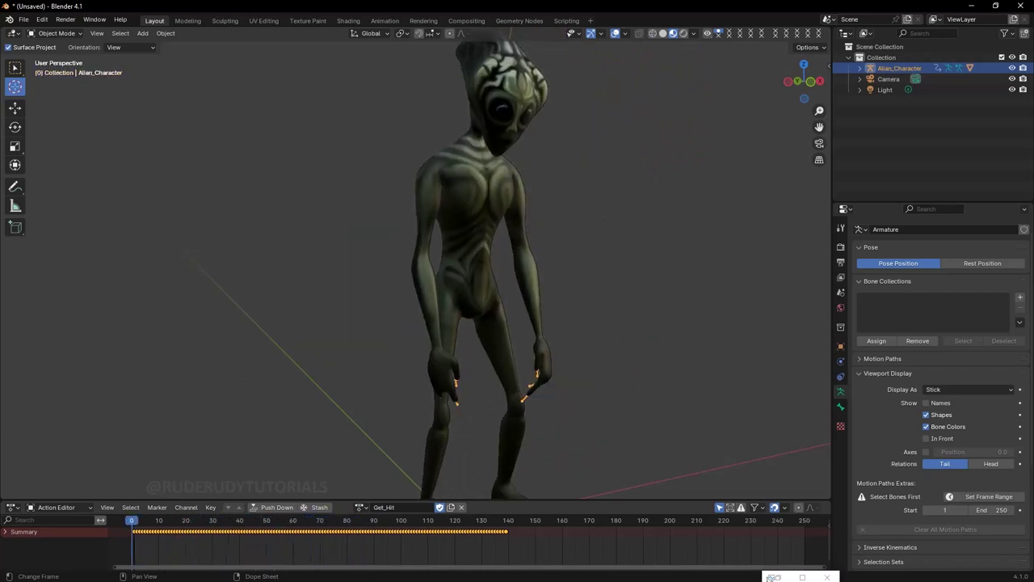
Rename the action to Head_Shoot, play it through, then bring up the File menu.
{"action": "double_click", "coordinate": [387, 507]}
{"action": "type", "text": "Head_Shoot"}
{"action": "key", "text": "space"}
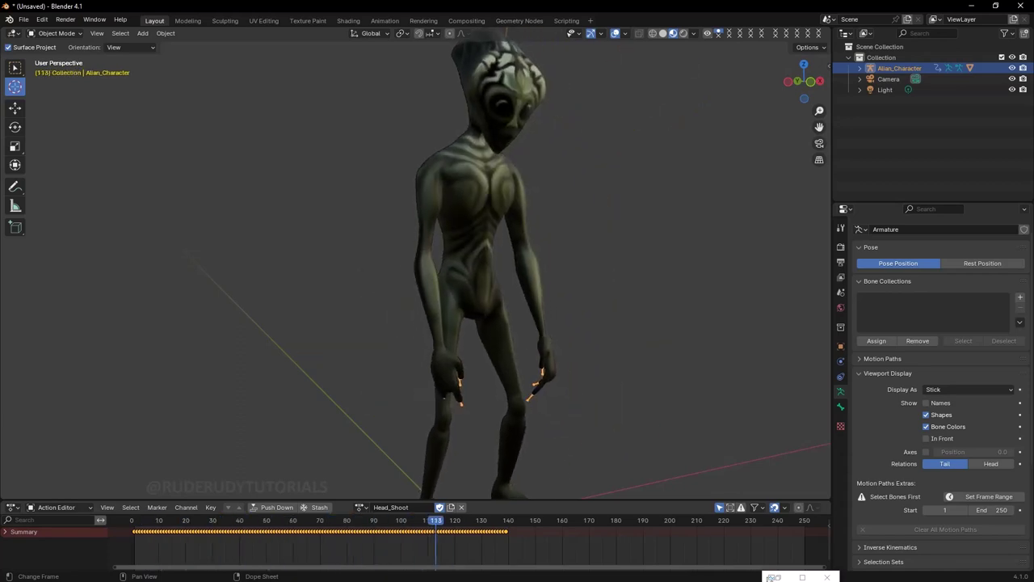
{"action": "key", "text": "space"}
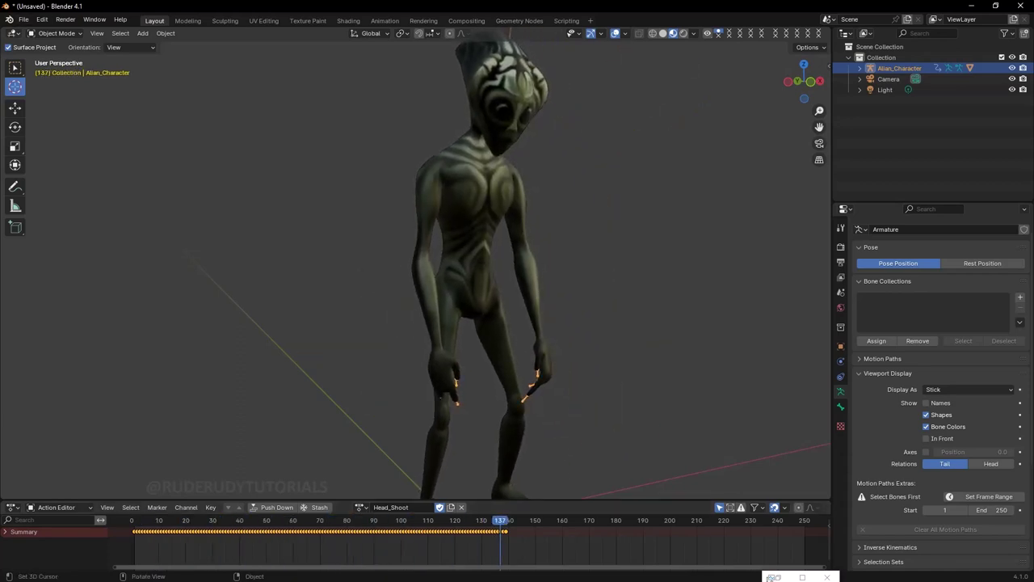
{"action": "left_click", "coordinate": [23, 19]}
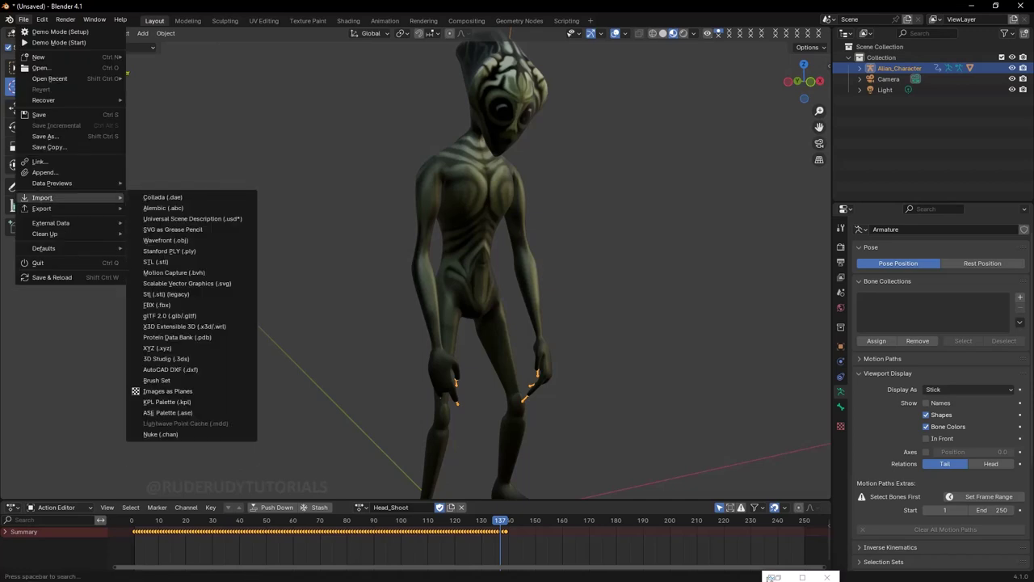
Import Hit To Body.fbx and name its action Hit To Body.
{"action": "left_click", "coordinate": [158, 304]}
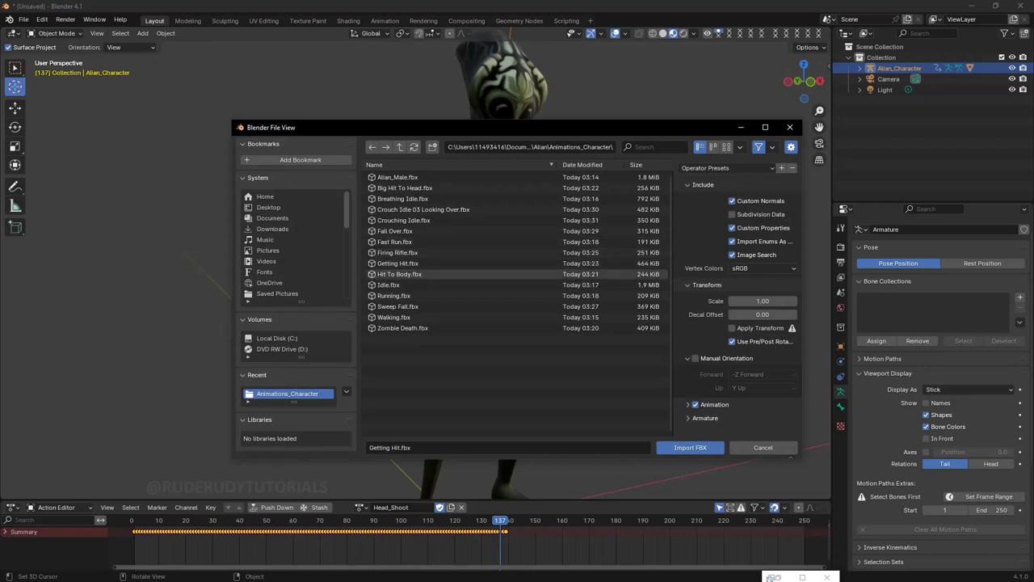
{"action": "right_click", "coordinate": [371, 274]}
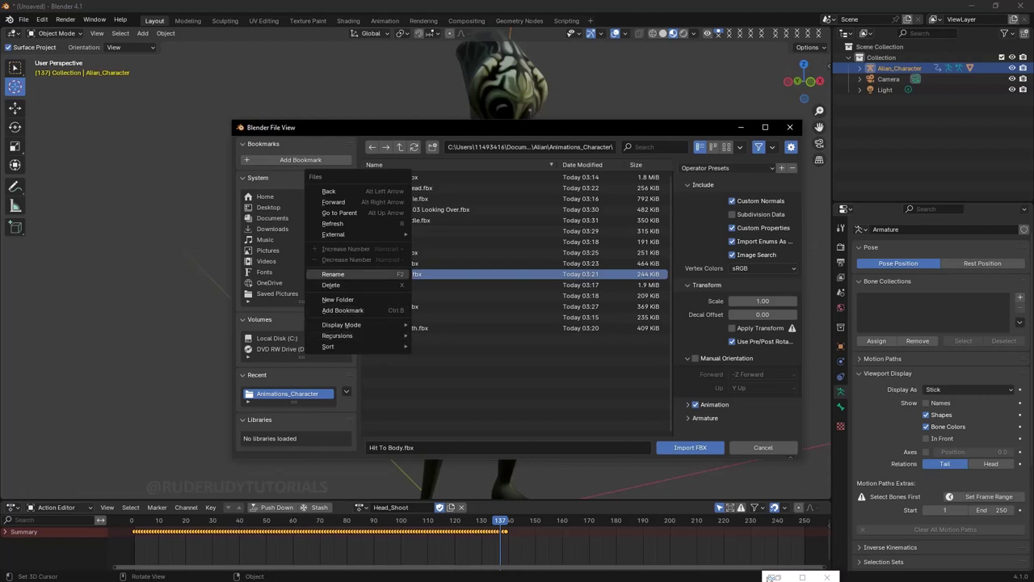
{"action": "left_click", "coordinate": [333, 274]}
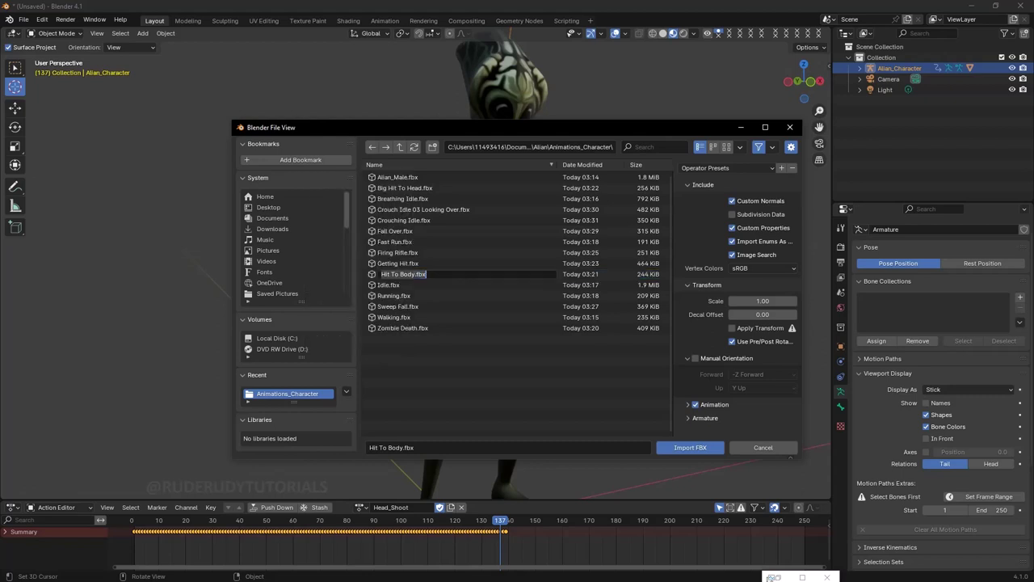
{"action": "key", "text": "Home"}
{"action": "key", "text": "Return"}
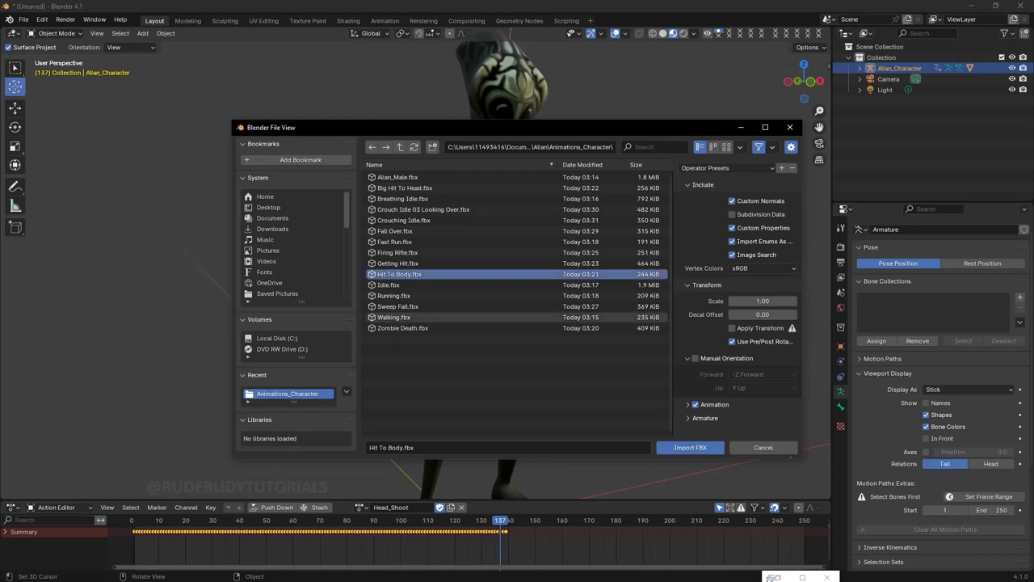
{"action": "key", "text": "Return"}
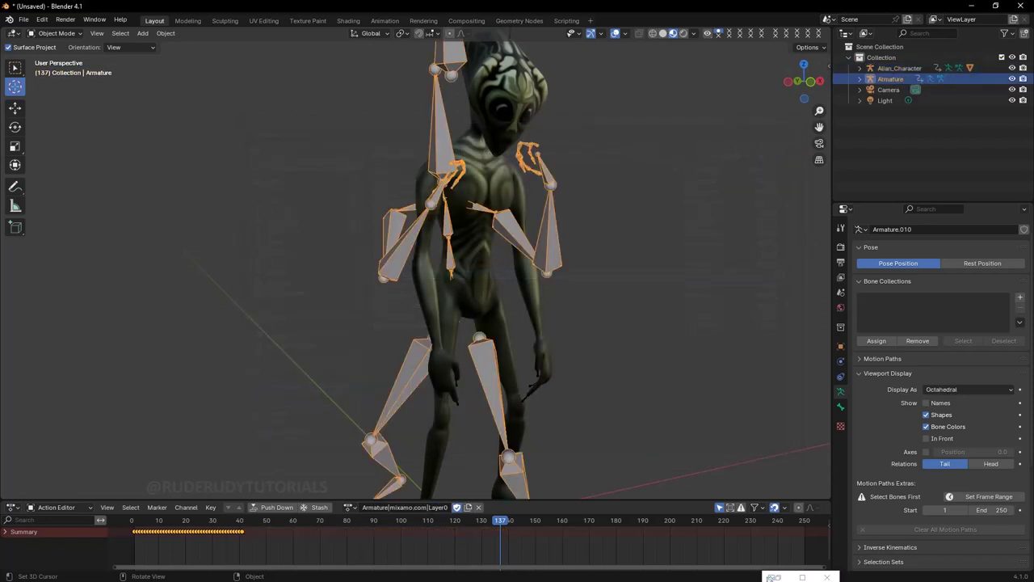
{"action": "middle_click_drag", "start_coordinate": [420, 267], "coordinate": [484, 267]}
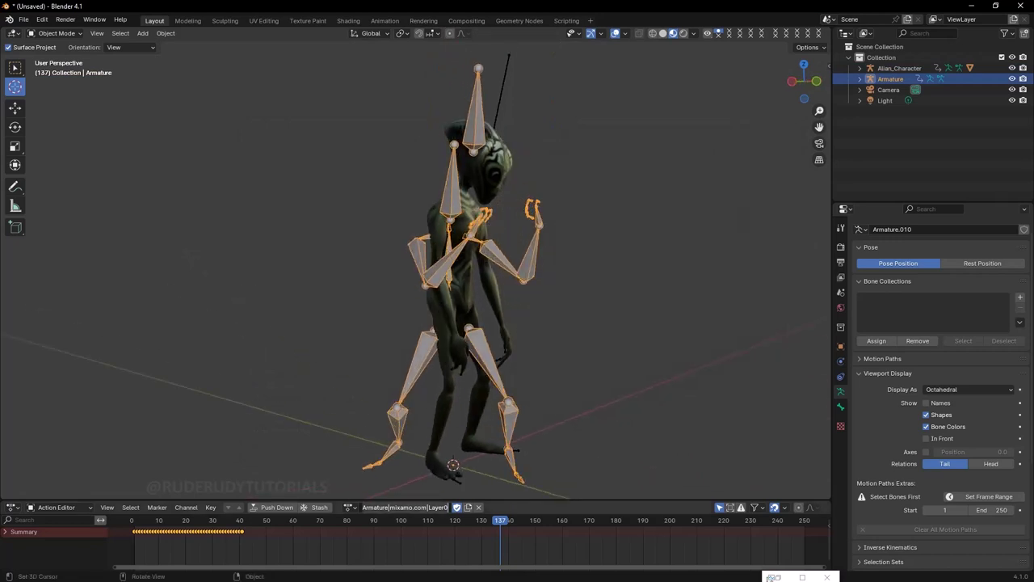
{"action": "double_click", "coordinate": [396, 508]}
{"action": "type", "text": "Hit To Body"}
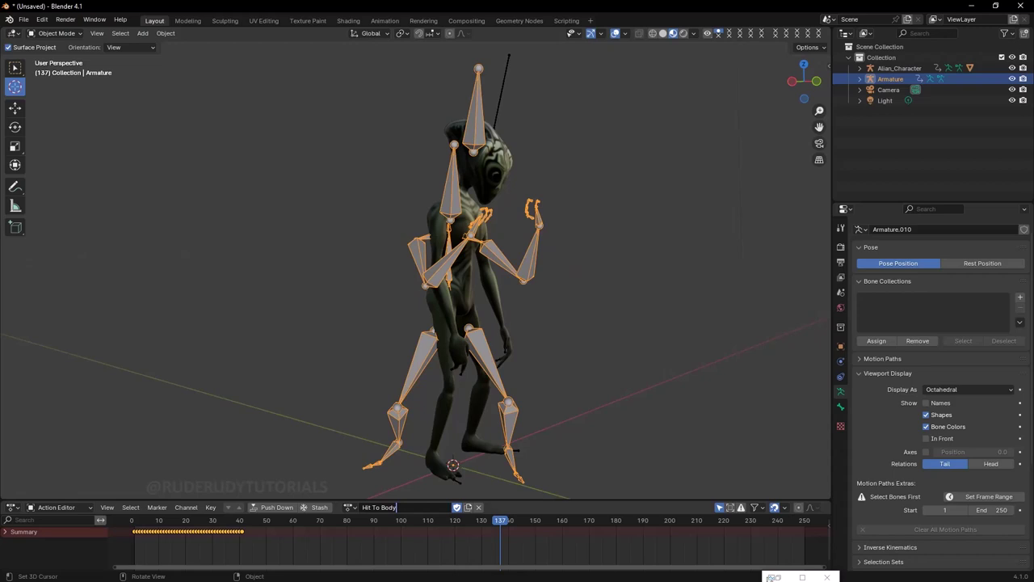
{"action": "key", "text": "Return"}
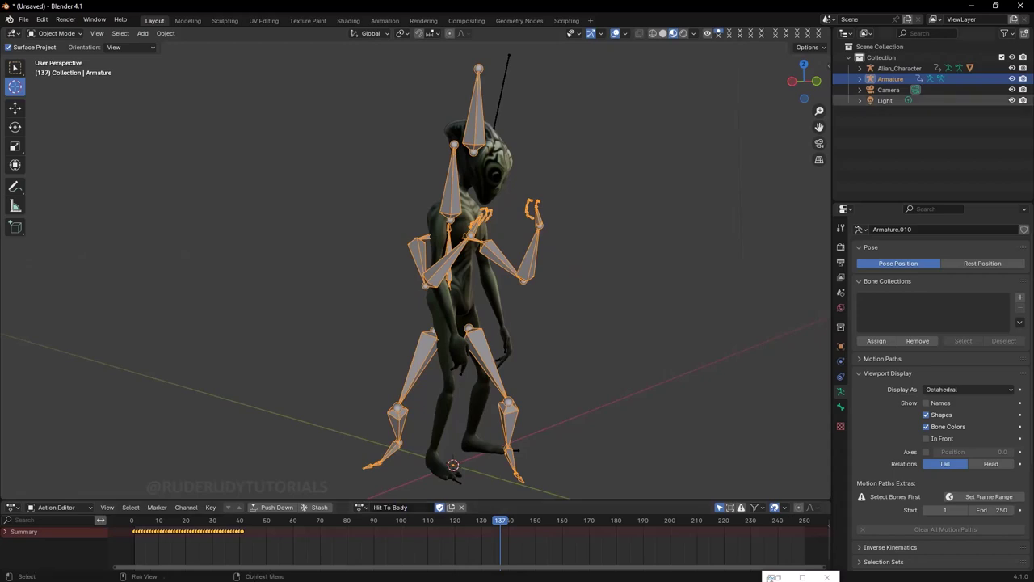
Delete the imported armature and its children, then reselect the alien's armature.
{"action": "right_click", "coordinate": [844, 90]}
{"action": "left_click", "coordinate": [842, 90]}
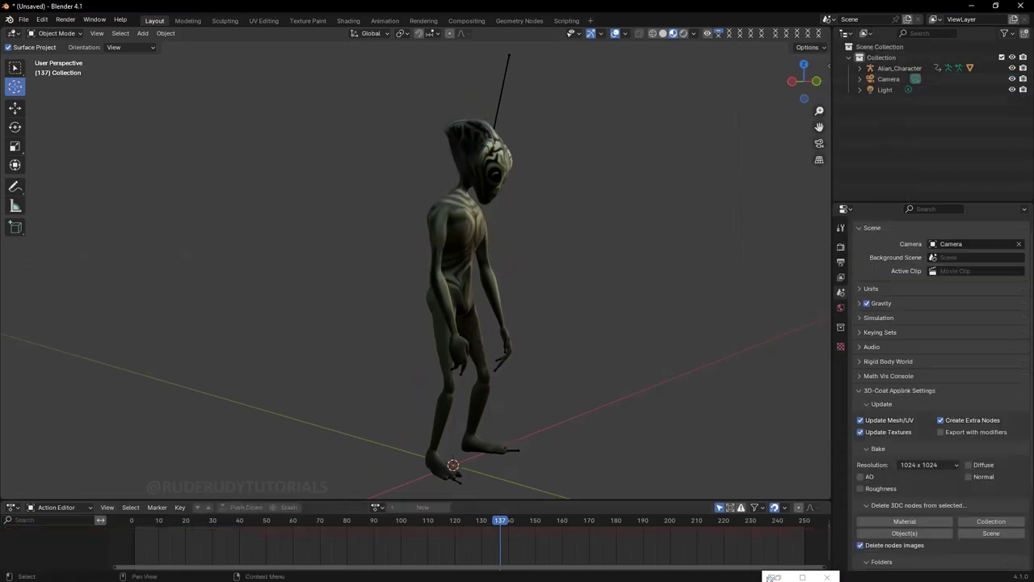
{"action": "left_click_drag", "start_coordinate": [808, 81], "coordinate": [796, 81]}
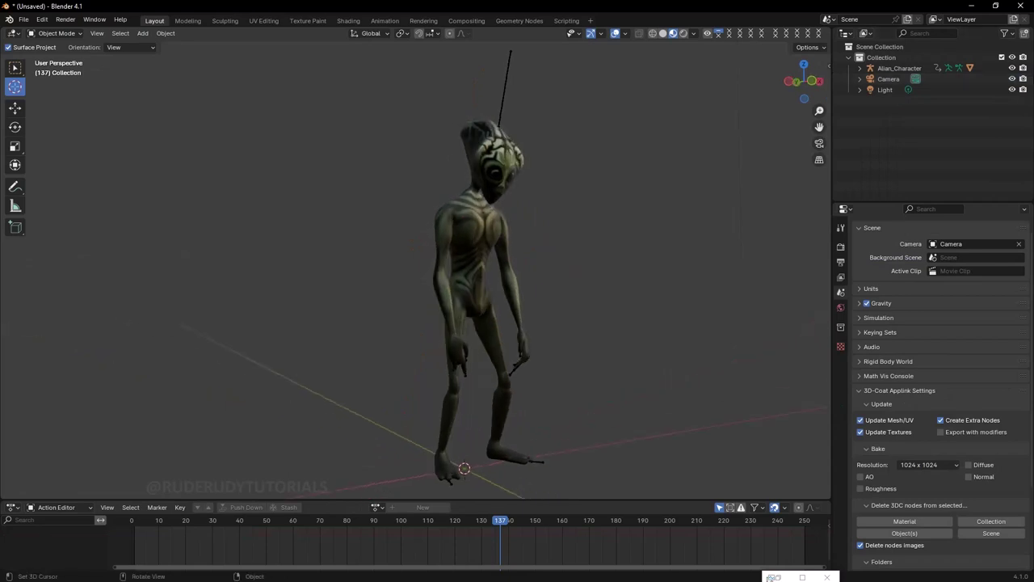
{"action": "left_click", "coordinate": [900, 68]}
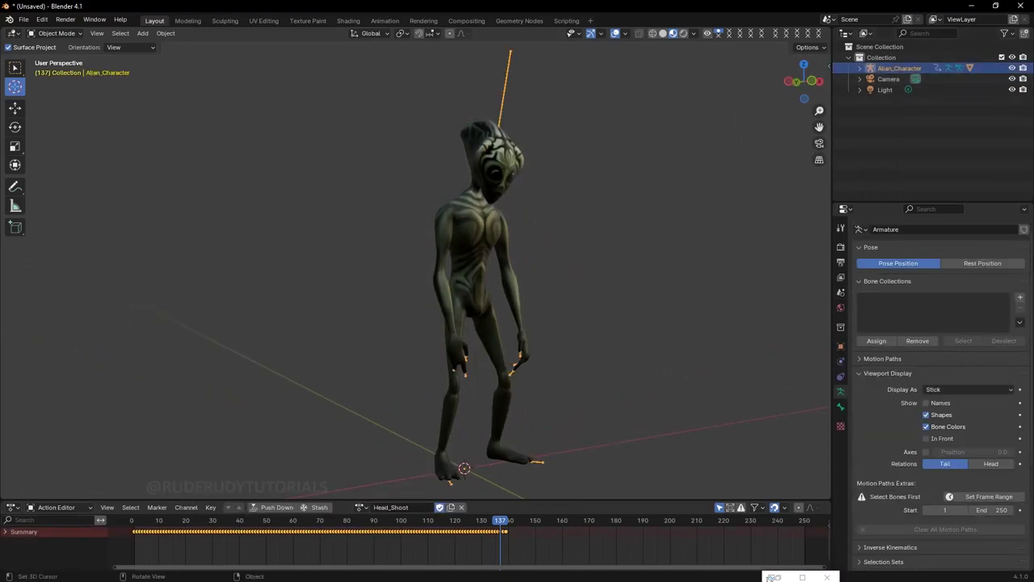
Assign Hit To Body to the alien, scrub to preview it, and bring up the File menu.
{"action": "left_click", "coordinate": [360, 507]}
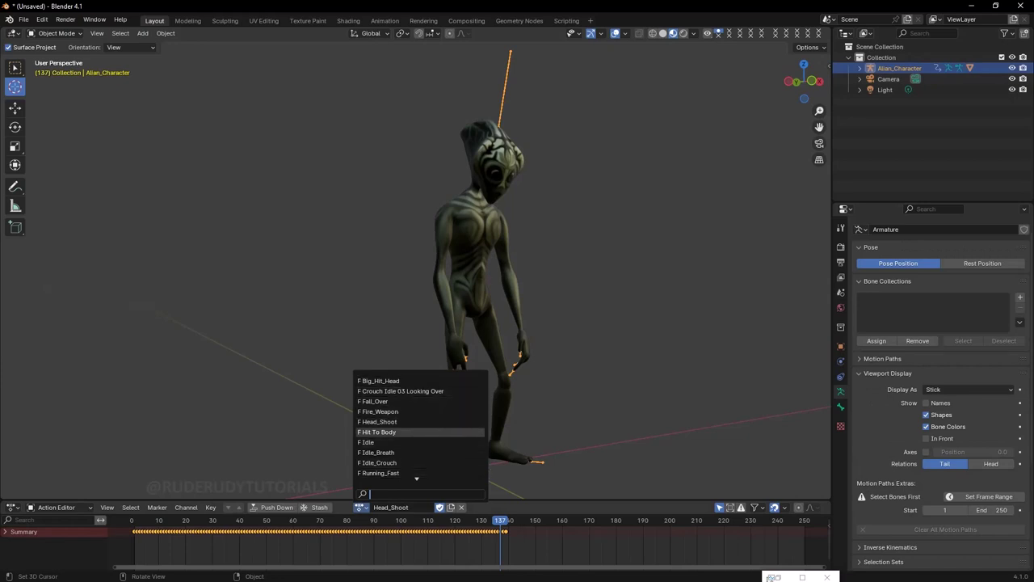
{"action": "left_click", "coordinate": [376, 431]}
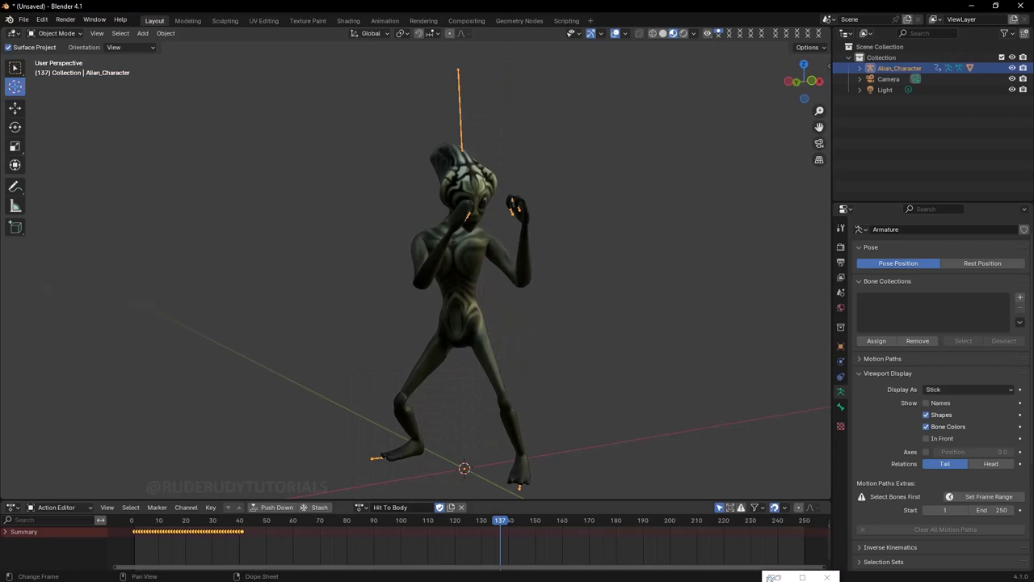
{"action": "left_click_drag", "start_coordinate": [501, 534], "coordinate": [183, 534]}
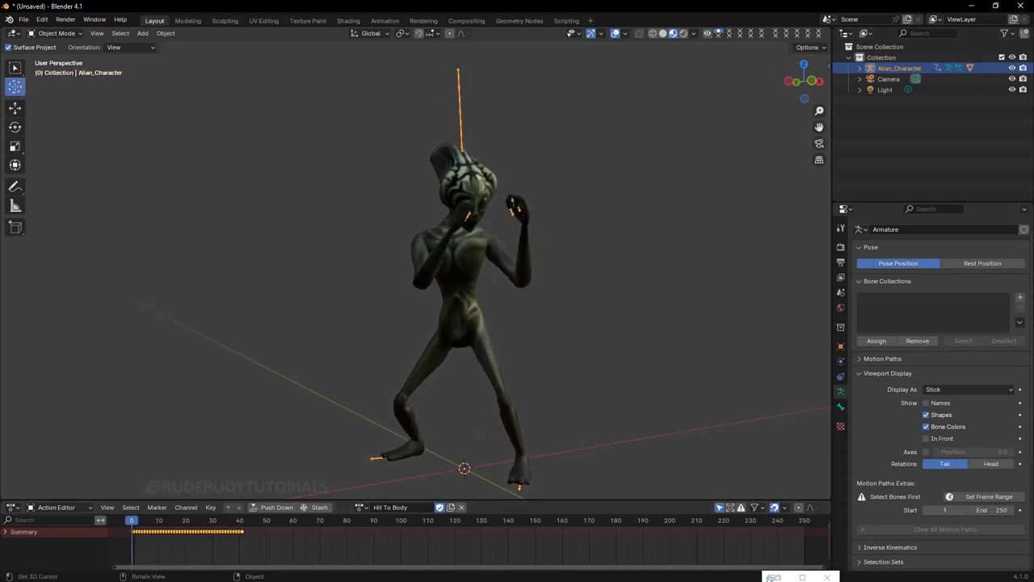
{"action": "left_click", "coordinate": [23, 19]}
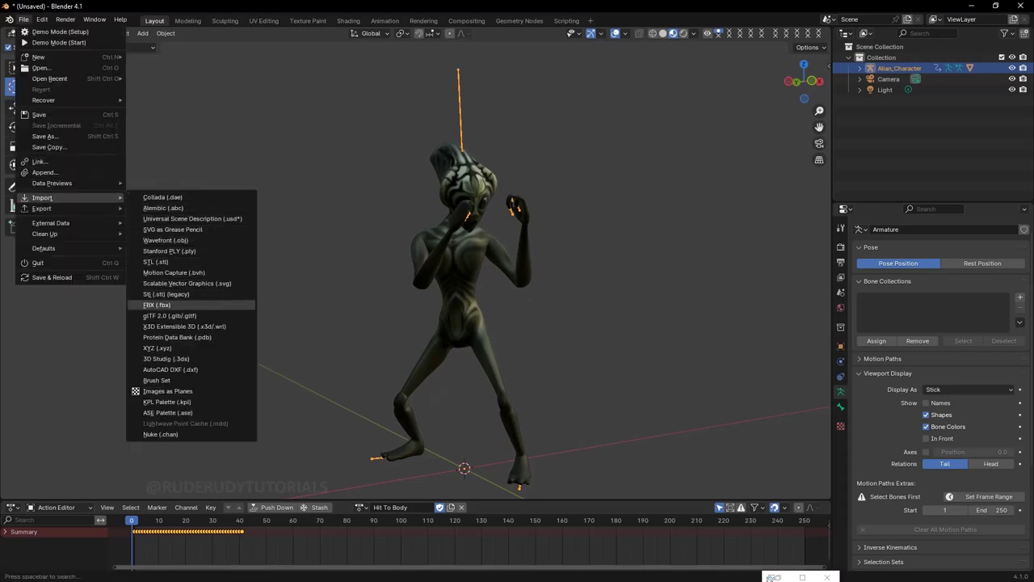
Import Sweep Fall.fbx as FBX, keeping its file name after an accidental rename.
{"action": "left_click", "coordinate": [158, 305]}
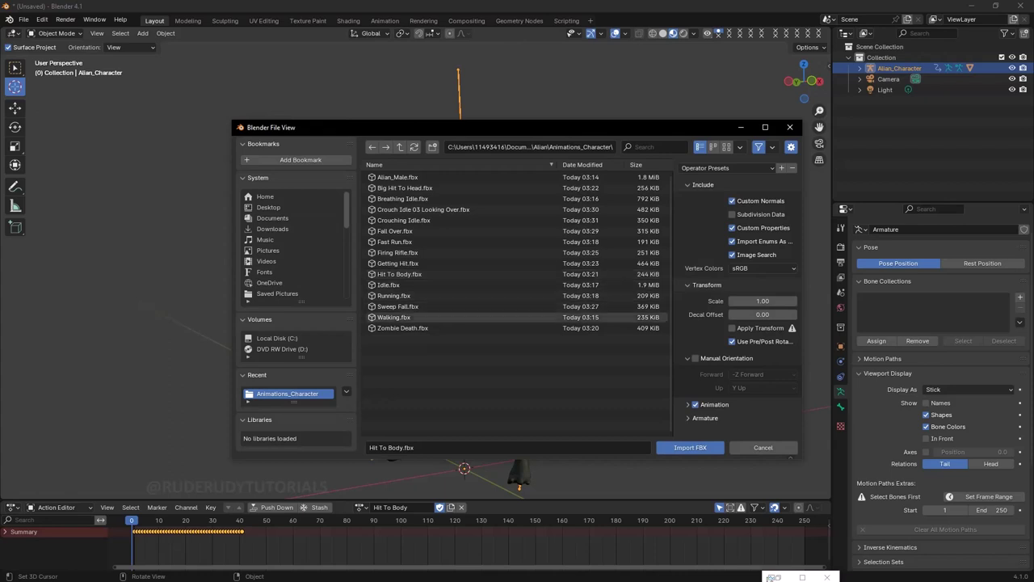
{"action": "left_click", "coordinate": [398, 306]}
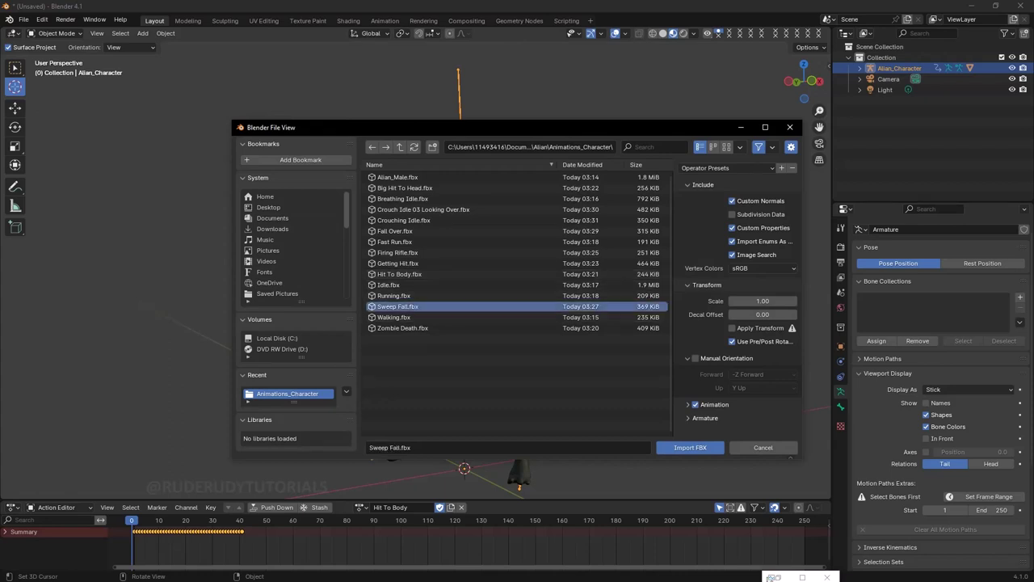
{"action": "right_click", "coordinate": [398, 306]}
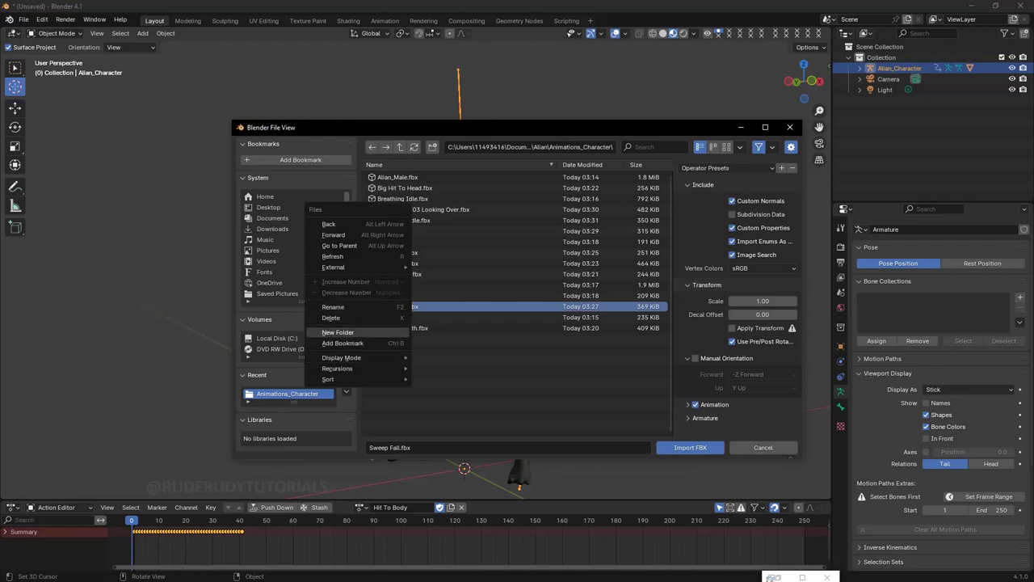
{"action": "left_click", "coordinate": [333, 306]}
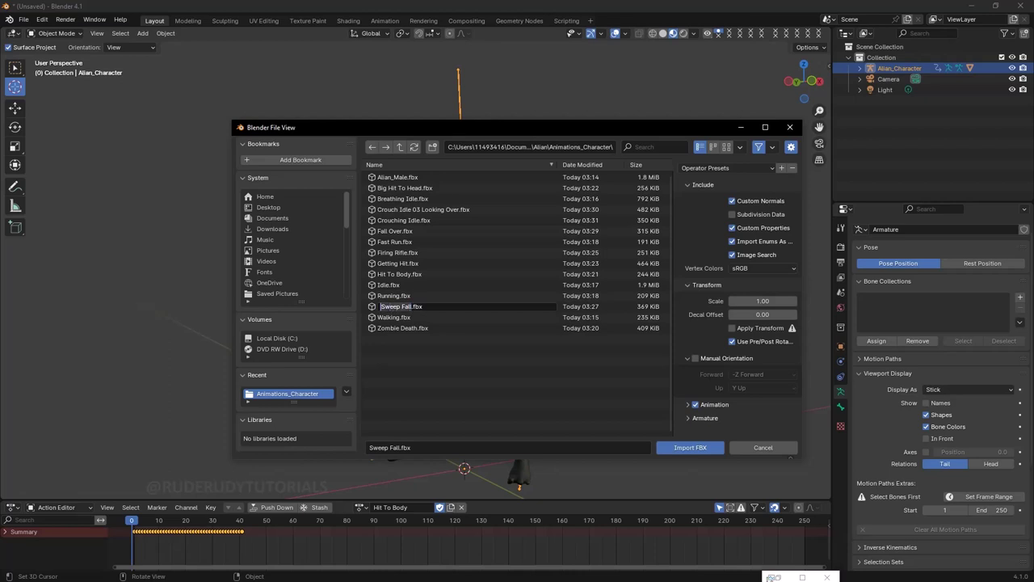
{"action": "key", "text": "Return"}
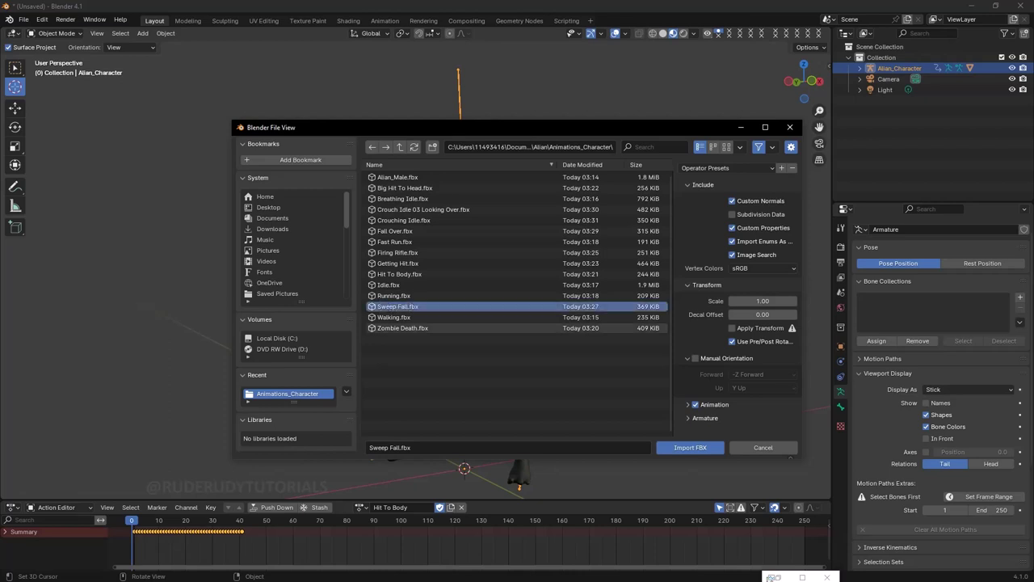
{"action": "key", "text": "Return"}
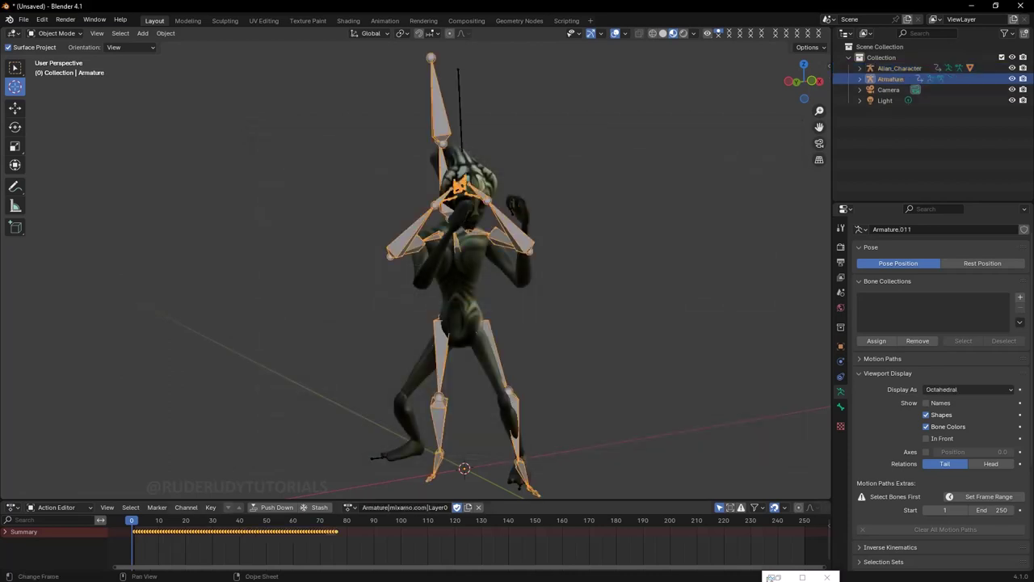
Preview the Sweep Fall motion, delete its armature, and assign Great_Death to Alian_Character.
{"action": "key", "text": "space"}
{"action": "type", "text": "Great_Death"}
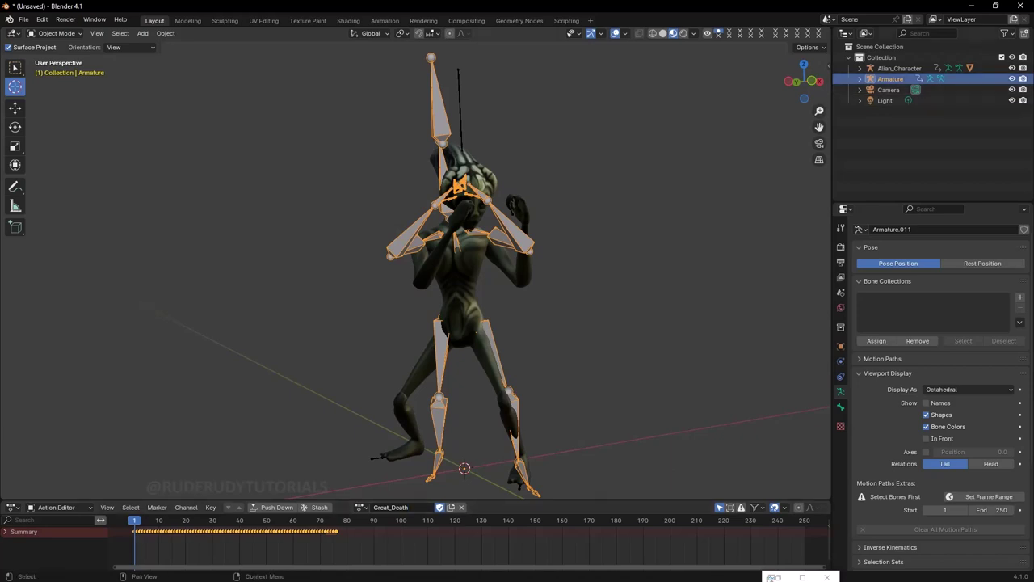
{"action": "right_click", "coordinate": [856, 79]}
{"action": "left_click", "coordinate": [849, 92]}
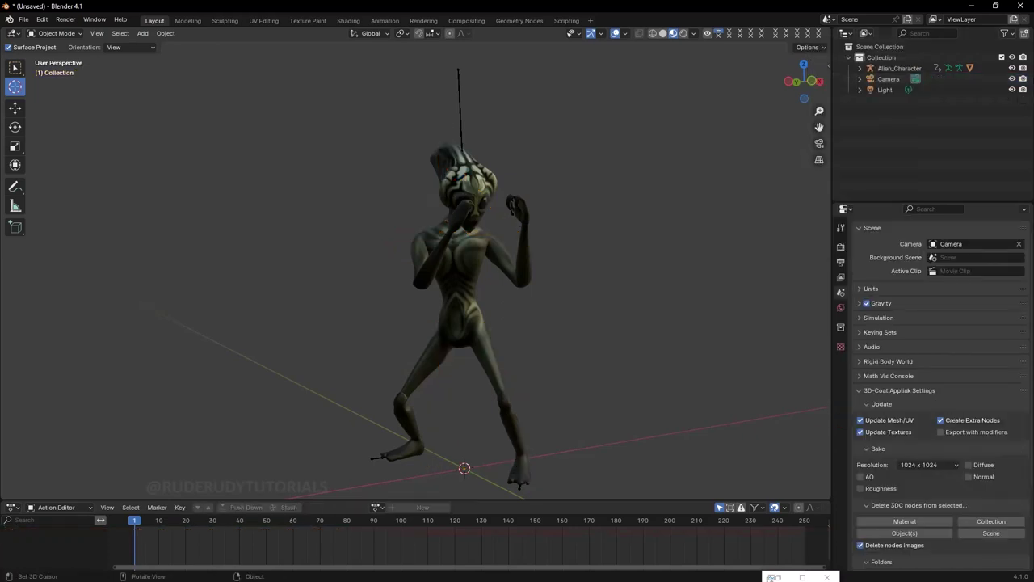
{"action": "left_click", "coordinate": [899, 68]}
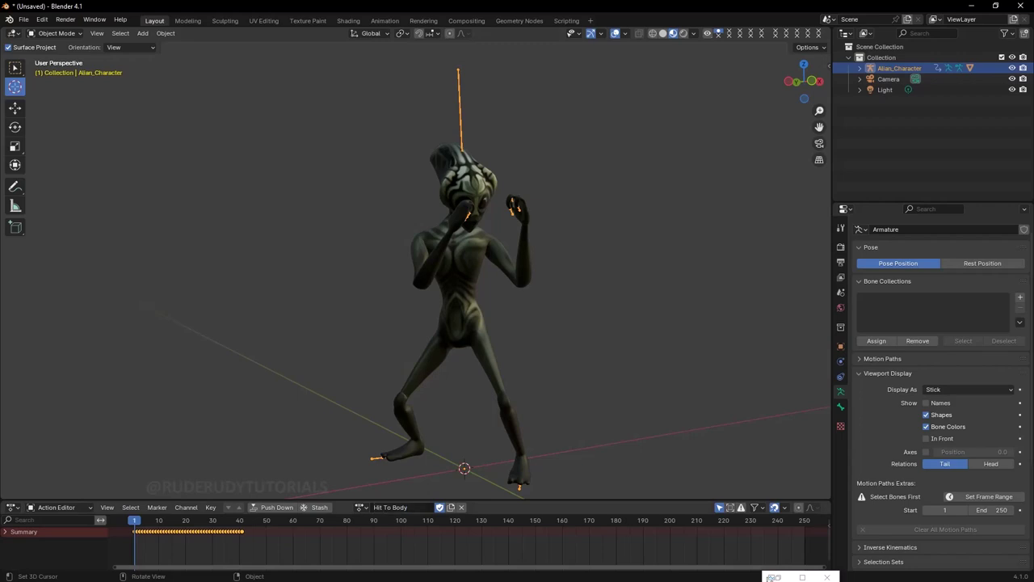
{"action": "left_click", "coordinate": [362, 506]}
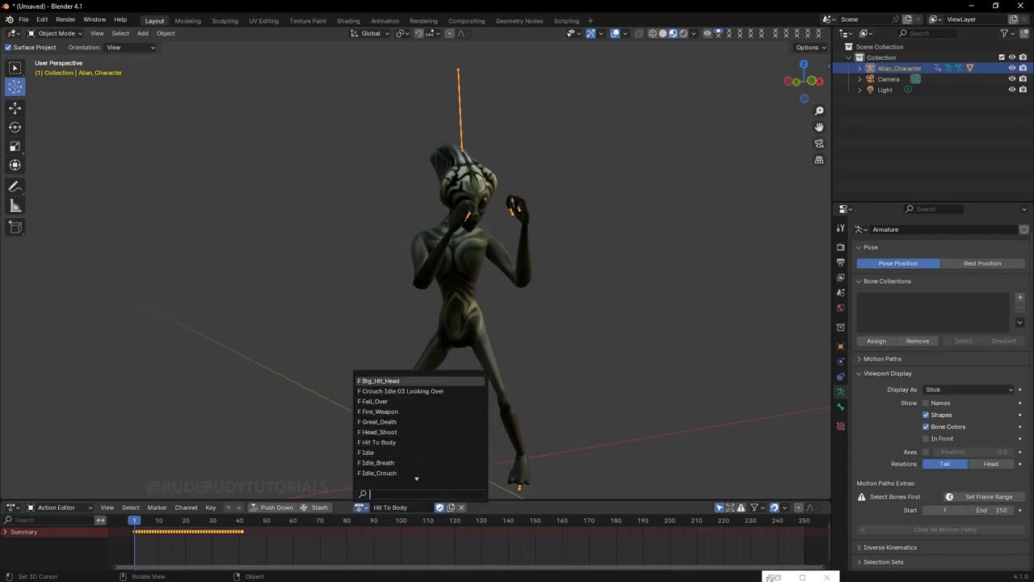
{"action": "left_click", "coordinate": [377, 421]}
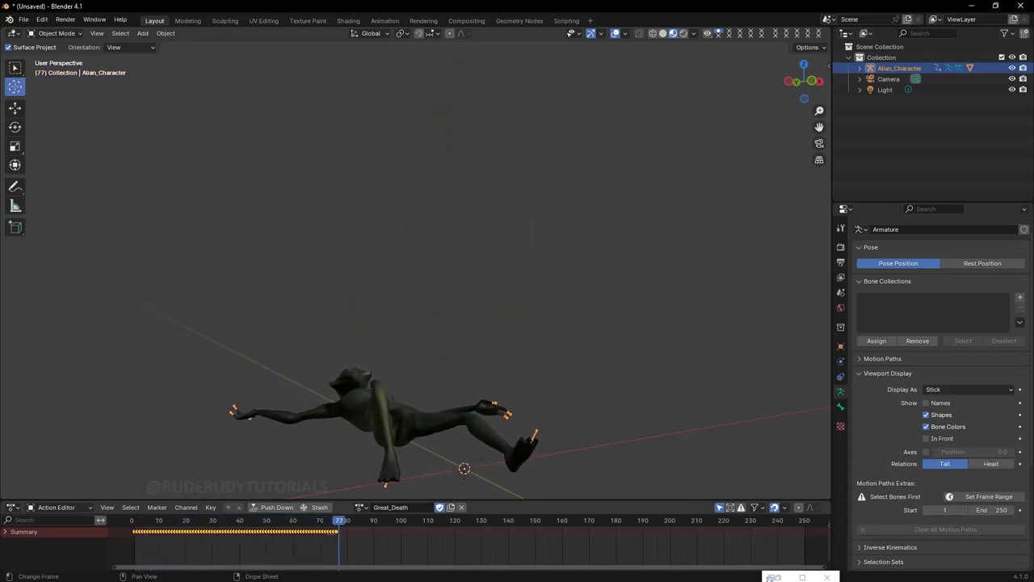
Play Great_Death backward and forward while orbiting and framing the alien.
{"action": "key", "text": "shift+ctrl+space"}
{"action": "mouse_move", "coordinate": [232, 525]}
{"action": "left_mouse_down"}
{"action": "mouse_move", "coordinate": [196, 525]}
{"action": "mouse_move", "coordinate": [309, 520]}
{"action": "mouse_move", "coordinate": [132, 520]}
{"action": "left_mouse_up"}
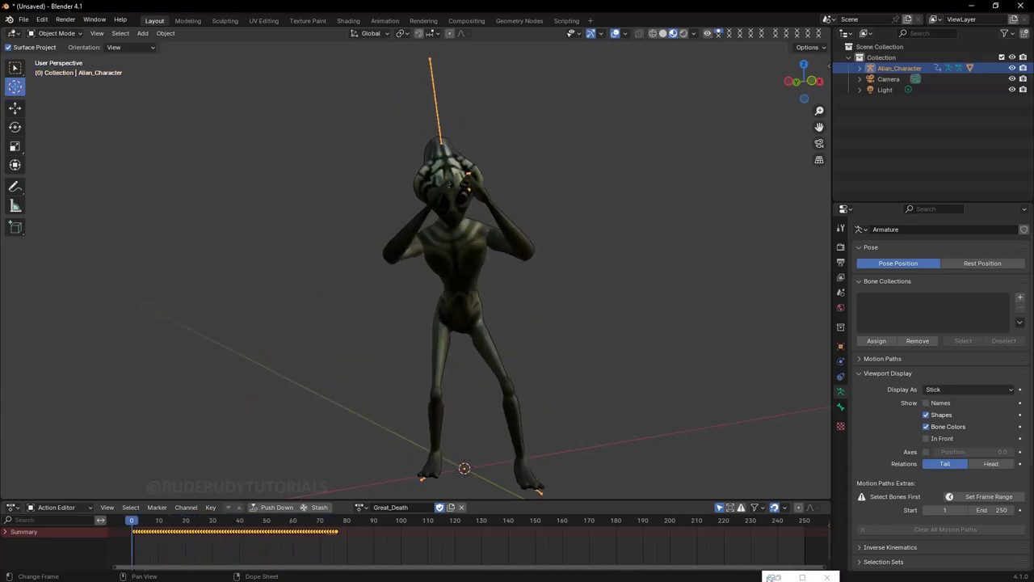
{"action": "mouse_move", "coordinate": [453, 307]}
{"action": "middle_mouse_down"}
{"action": "mouse_move", "coordinate": [501, 372]}
{"action": "mouse_move", "coordinate": [485, 356]}
{"action": "middle_mouse_up"}
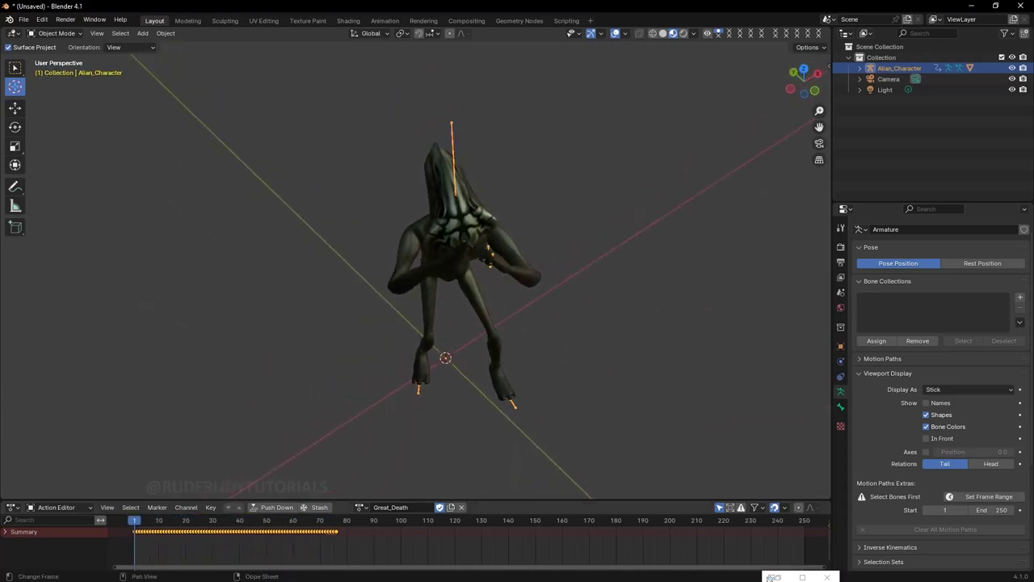
{"action": "key", "text": "space"}
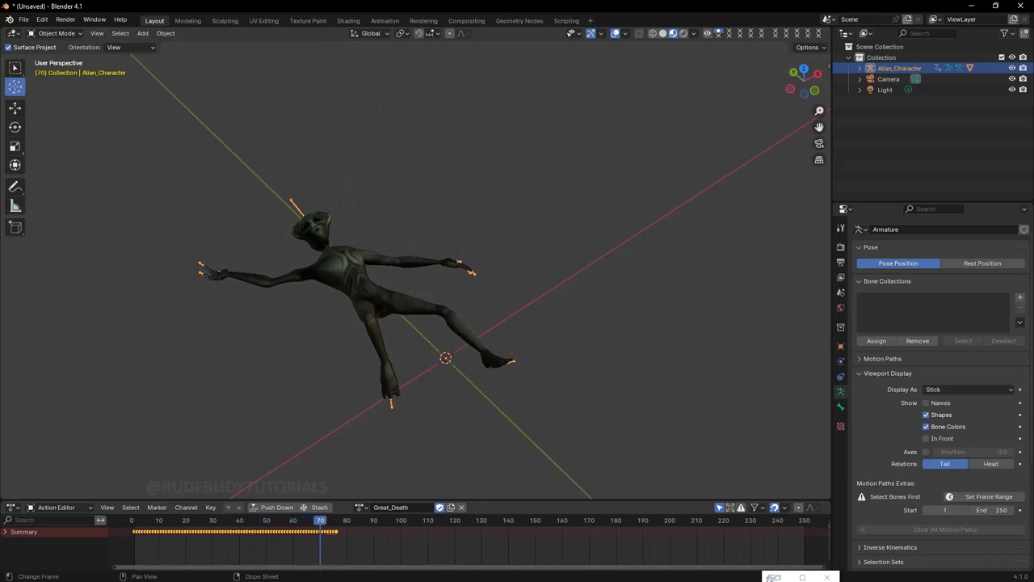
{"action": "mouse_move", "coordinate": [485, 323]}
{"action": "middle_mouse_down"}
{"action": "mouse_move", "coordinate": [420, 266]}
{"action": "mouse_move", "coordinate": [485, 243]}
{"action": "mouse_move", "coordinate": [534, 251]}
{"action": "middle_mouse_up"}
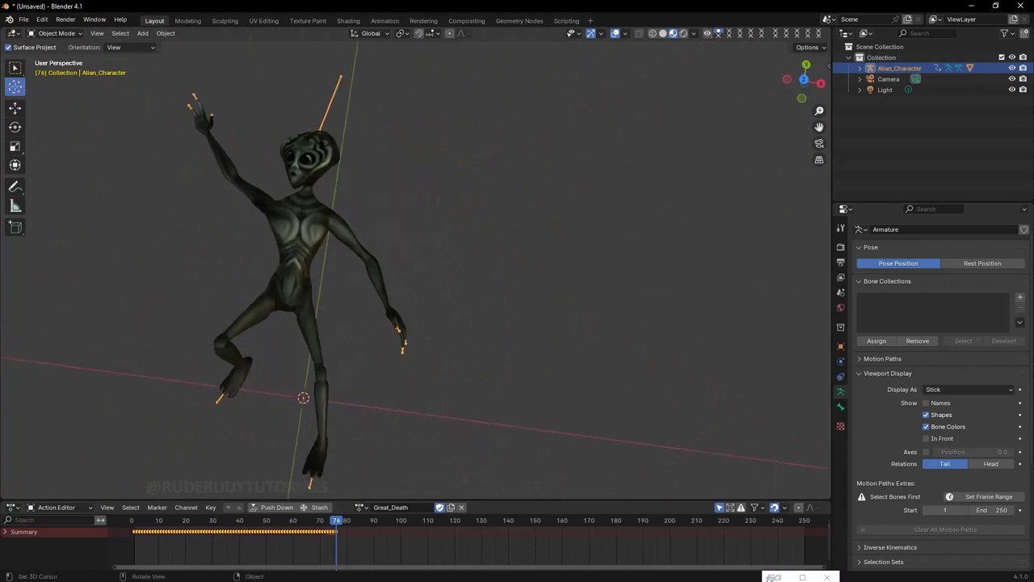
{"action": "key", "text": "KP_Decimal"}
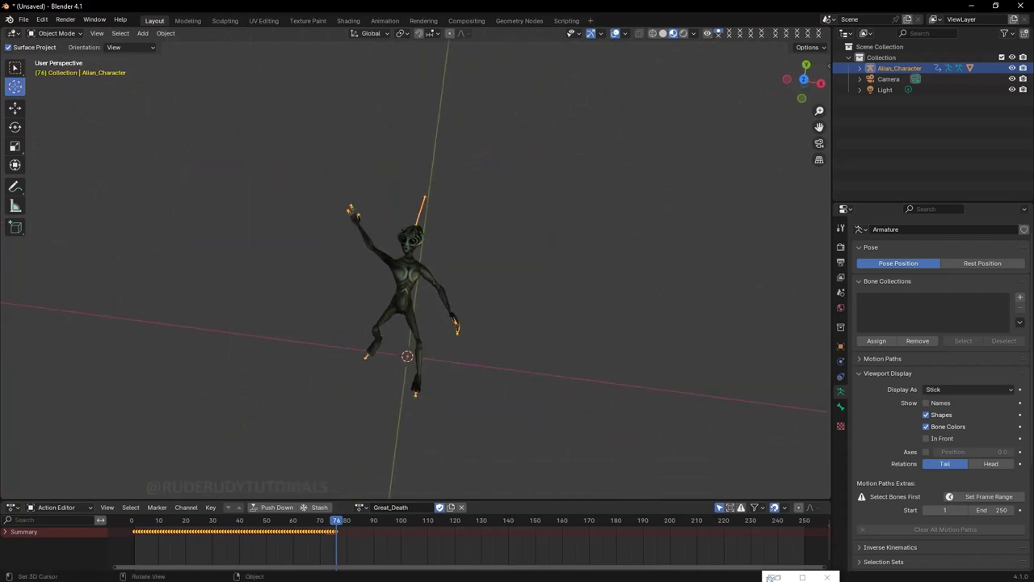
{"action": "scroll", "coordinate": [416, 275], "scroll_direction": "up", "scroll_amount": 1}
{"action": "scroll", "coordinate": [416, 275], "scroll_direction": "up", "scroll_amount": 2}
{"action": "scroll", "coordinate": [416, 275], "scroll_direction": "up", "scroll_amount": 2}
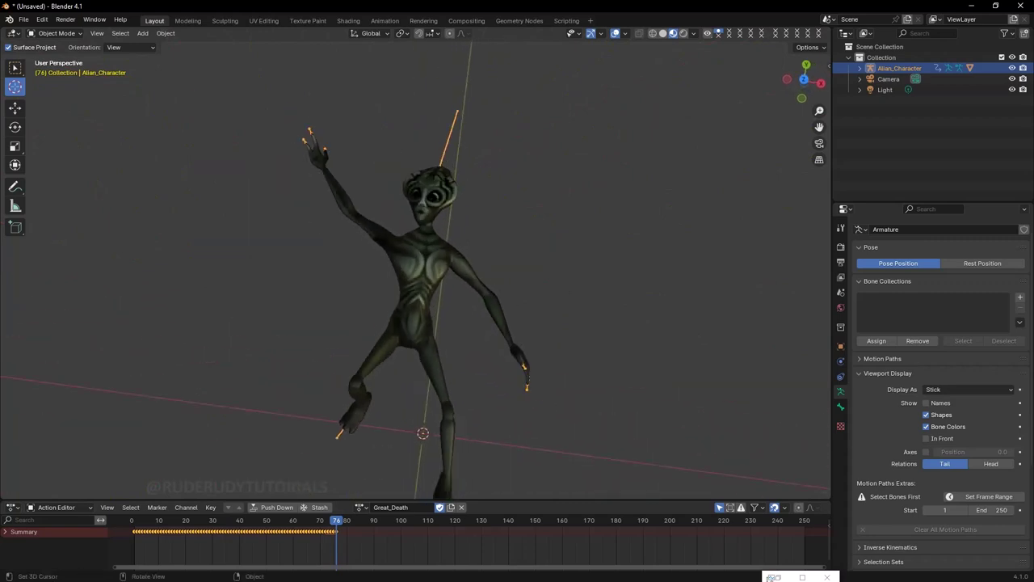
{"action": "scroll", "coordinate": [428, 275], "scroll_direction": "up", "scroll_amount": 2}
{"action": "scroll", "coordinate": [428, 274], "scroll_direction": "down", "scroll_amount": 2}
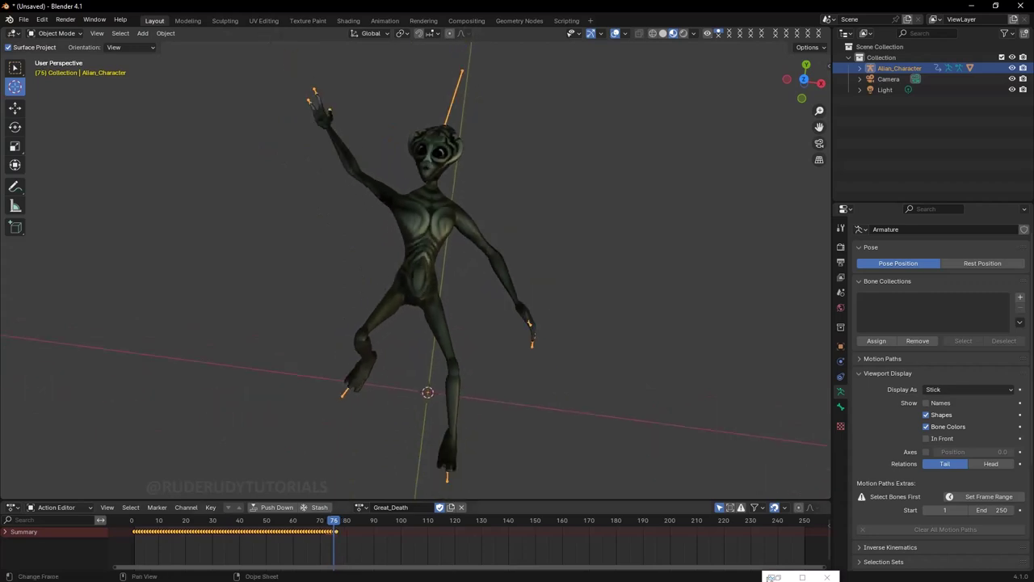
Scrub Great_Death through several frames, then stop playback back at frame 0.
{"action": "mouse_move", "coordinate": [334, 521]}
{"action": "left_mouse_down"}
{"action": "mouse_move", "coordinate": [149, 520]}
{"action": "mouse_move", "coordinate": [244, 520]}
{"action": "left_mouse_up"}
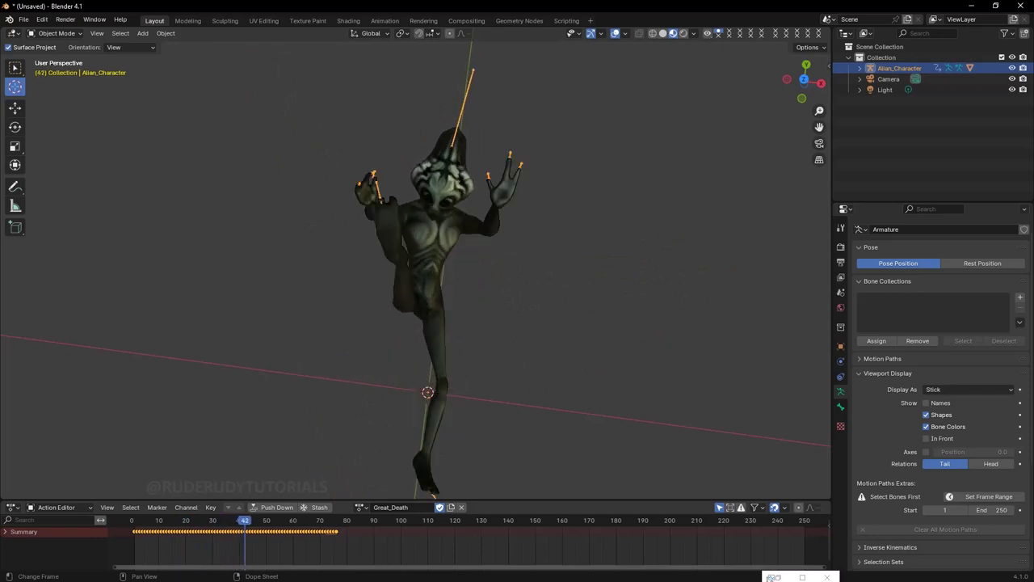
{"action": "mouse_move", "coordinate": [244, 521]}
{"action": "left_mouse_down"}
{"action": "mouse_move", "coordinate": [229, 520]}
{"action": "mouse_move", "coordinate": [325, 521]}
{"action": "mouse_move", "coordinate": [139, 520]}
{"action": "mouse_move", "coordinate": [178, 520]}
{"action": "left_mouse_up"}
{"action": "middle_click_drag", "start_coordinate": [452, 283], "coordinate": [271, 283]}
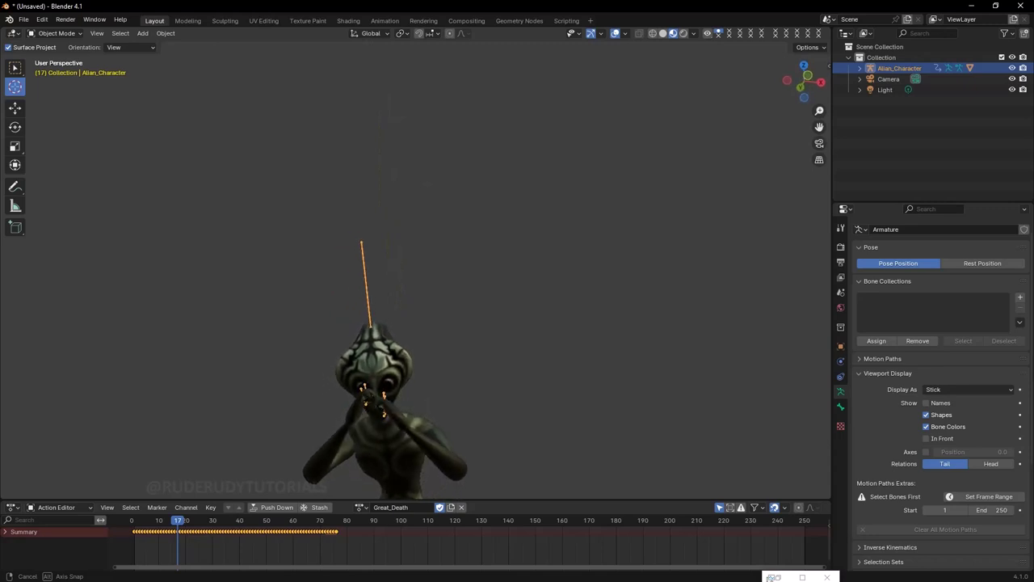
{"action": "scroll", "coordinate": [396, 364], "scroll_direction": "down", "scroll_amount": 2}
{"action": "scroll", "coordinate": [396, 364], "scroll_direction": "down", "scroll_amount": 2}
{"action": "scroll", "coordinate": [396, 364], "scroll_direction": "down", "scroll_amount": 1}
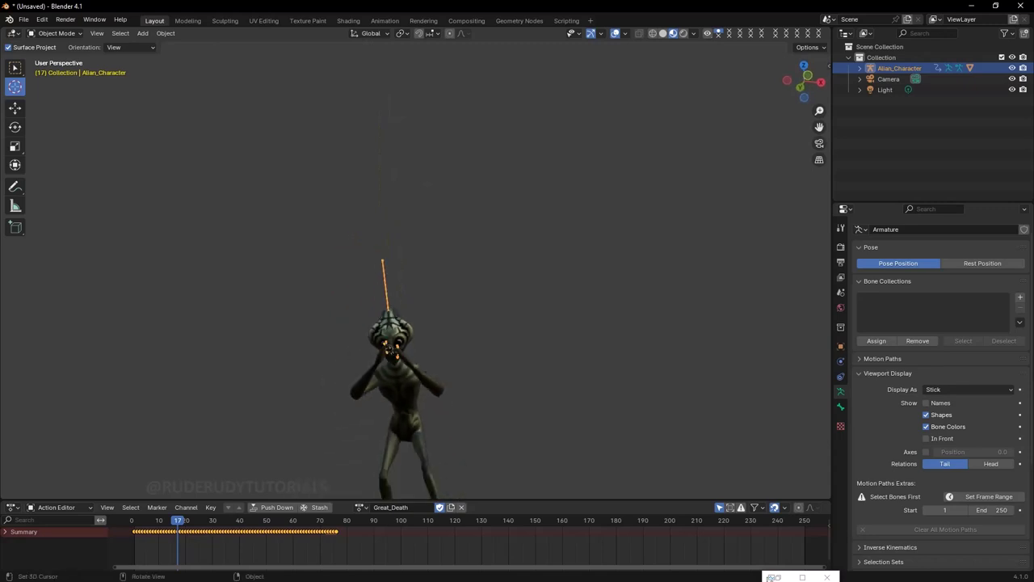
{"action": "scroll", "coordinate": [396, 364], "scroll_direction": "down", "scroll_amount": 1}
{"action": "scroll", "coordinate": [412, 323], "scroll_direction": "up", "scroll_amount": 3}
{"action": "scroll", "coordinate": [404, 323], "scroll_direction": "up", "scroll_amount": 2}
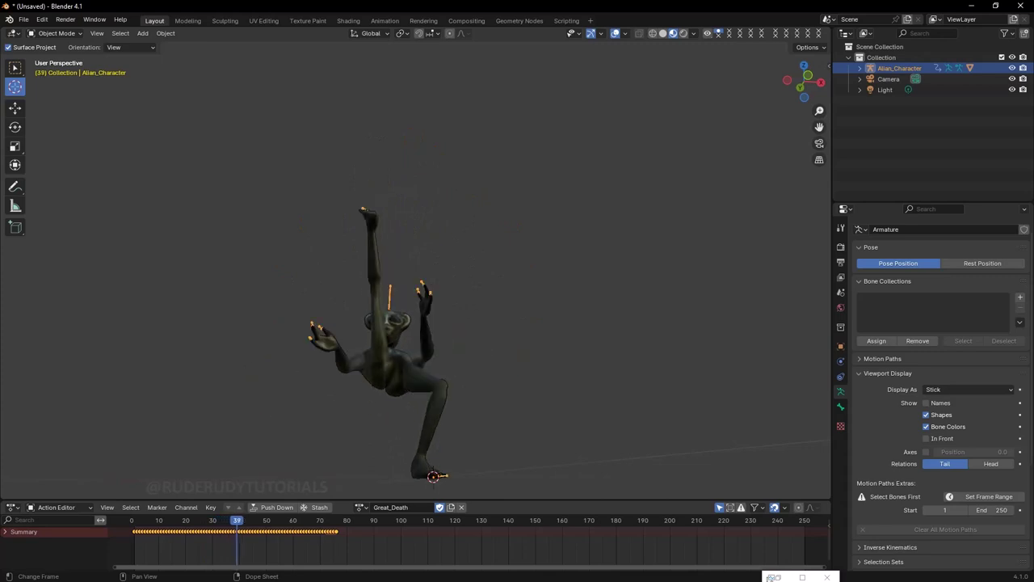
{"action": "mouse_move", "coordinate": [485, 323]}
{"action": "middle_mouse_down"}
{"action": "mouse_move", "coordinate": [501, 307]}
{"action": "mouse_move", "coordinate": [481, 311]}
{"action": "middle_mouse_up"}
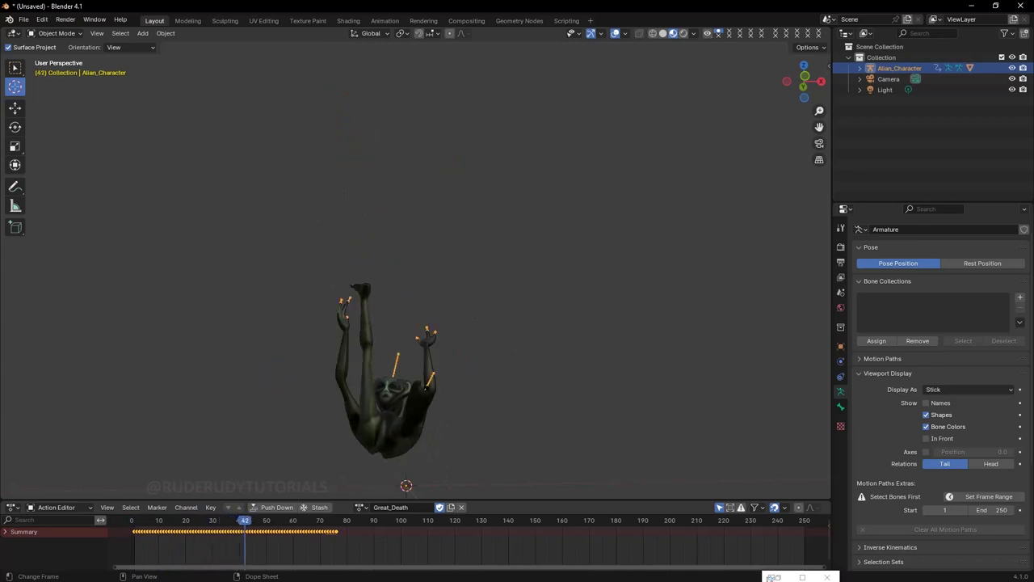
{"action": "key", "text": "Escape"}
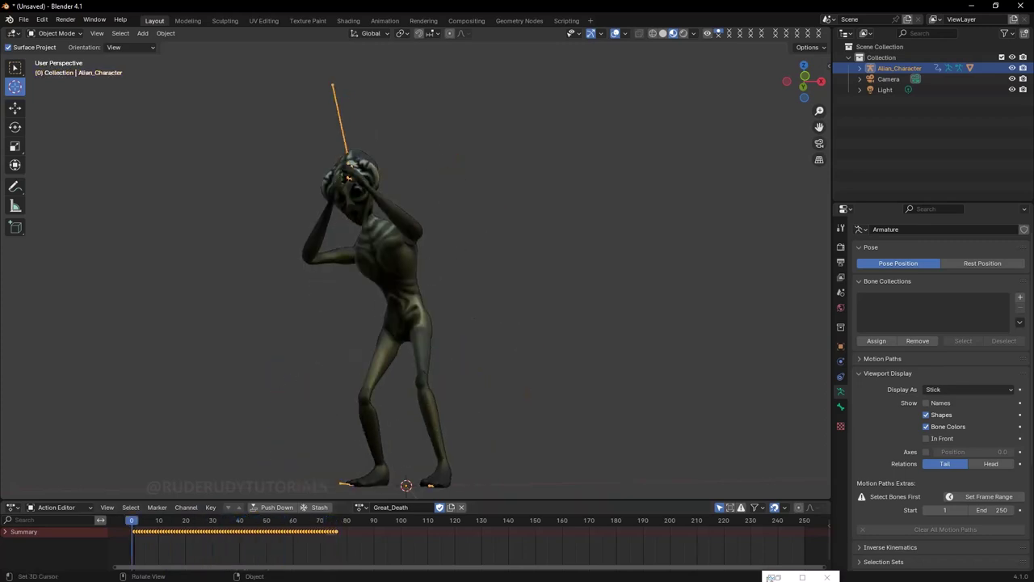
Widen the Outliner and Properties area by dragging the viewport border left.
{"action": "middle_click_drag", "start_coordinate": [421, 283], "coordinate": [485, 291]}
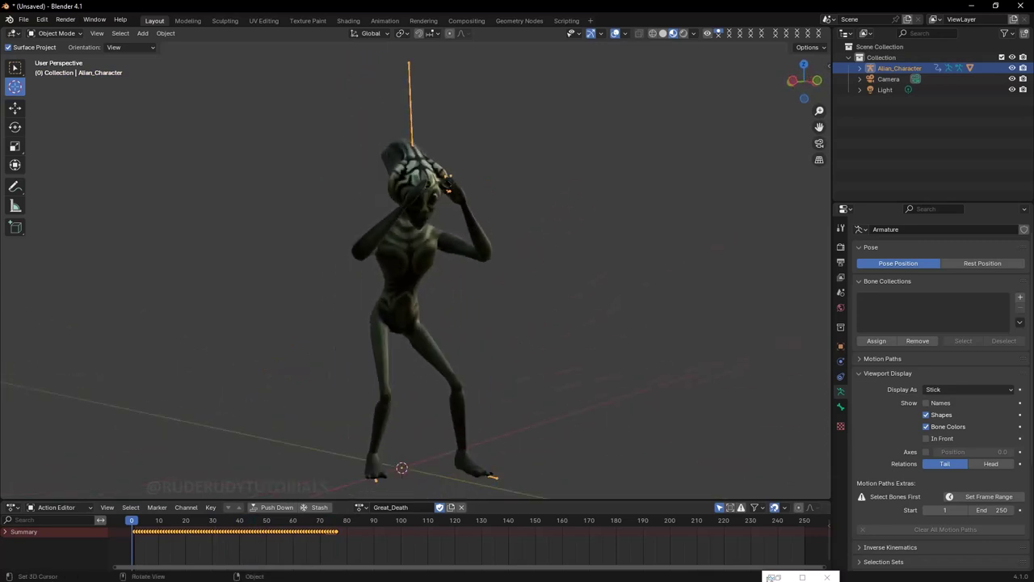
{"action": "scroll", "coordinate": [436, 283], "scroll_direction": "up", "scroll_amount": 2}
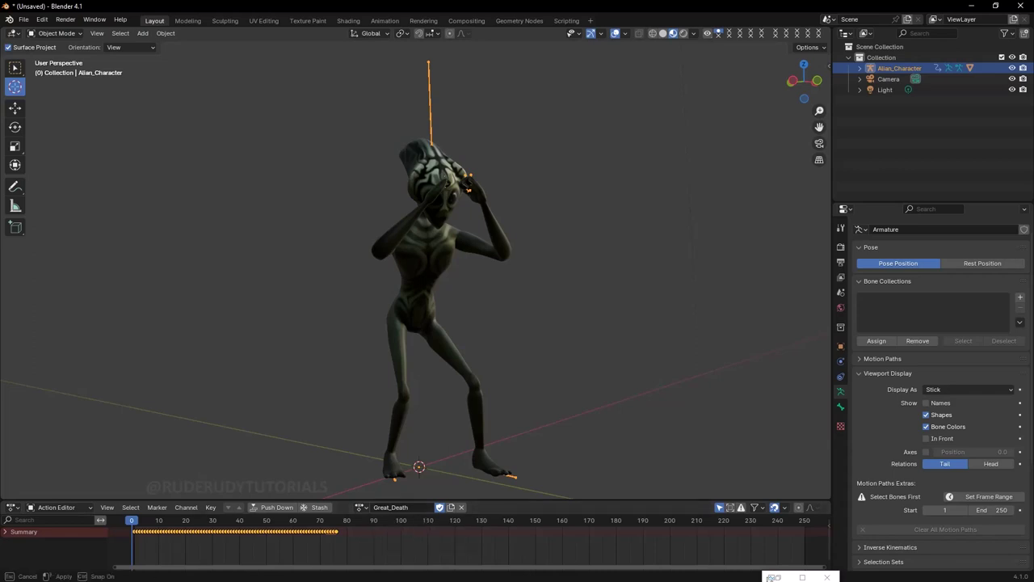
{"action": "left_click_drag", "start_coordinate": [833, 283], "coordinate": [607, 283]}
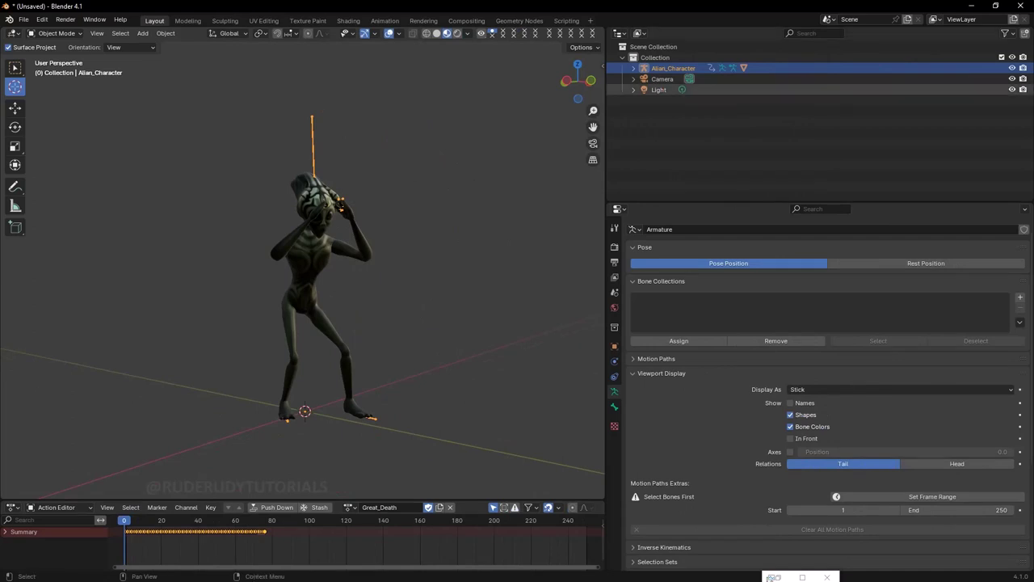
Select the Light and raise its power to about 1265.5 W.
{"action": "left_click", "coordinate": [659, 90]}
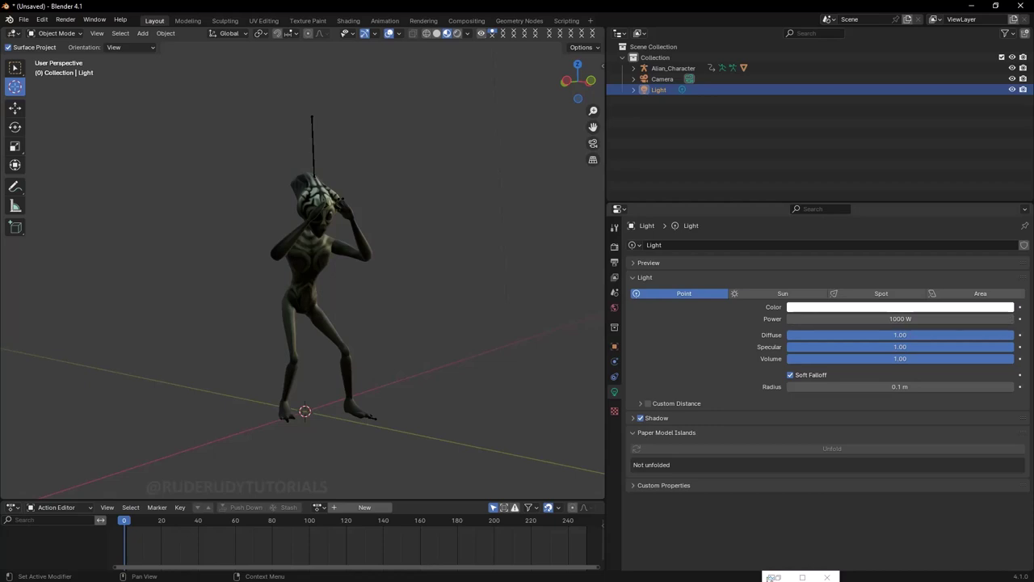
{"action": "left_click", "coordinate": [648, 263]}
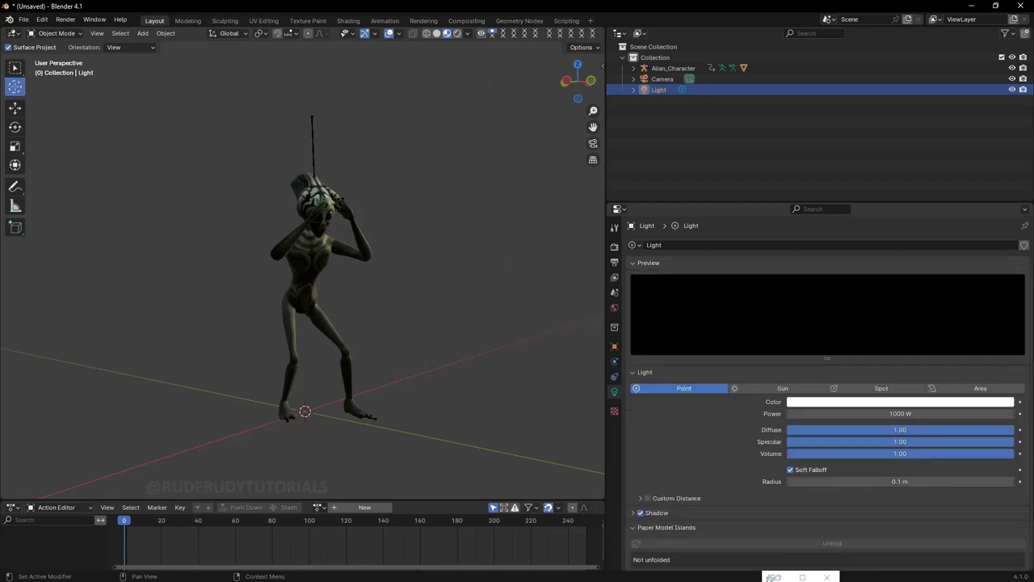
{"action": "left_click", "coordinate": [648, 262]}
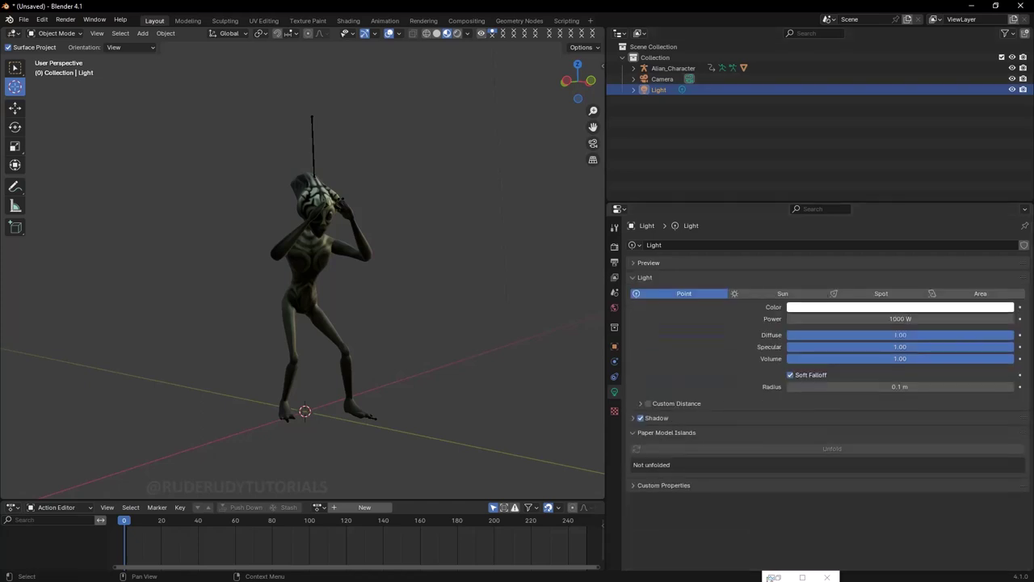
{"action": "left_click_drag", "start_coordinate": [761, 13], "coordinate": [568, 17]}
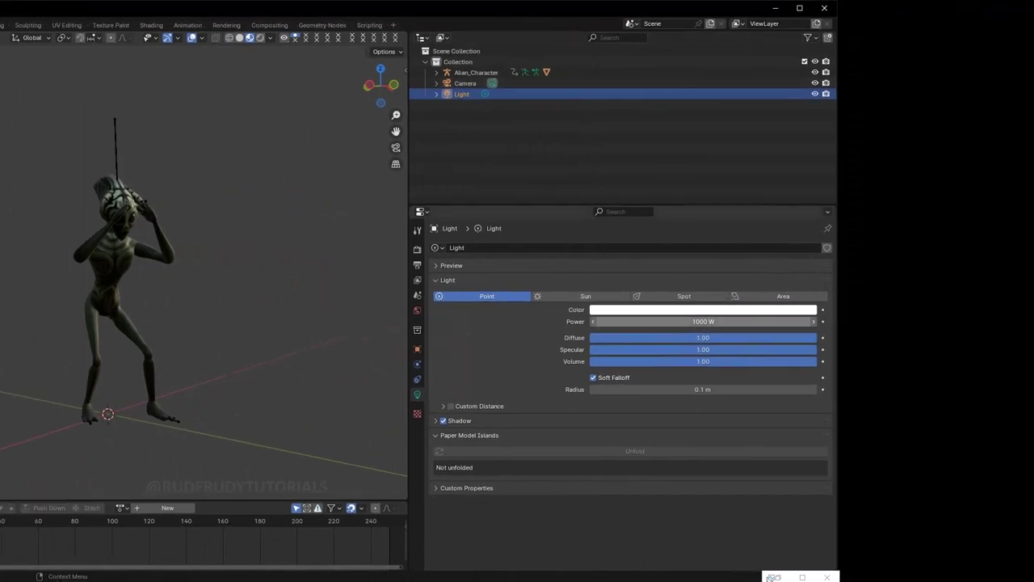
{"action": "left_click_drag", "start_coordinate": [703, 321], "coordinate": [708, 322]}
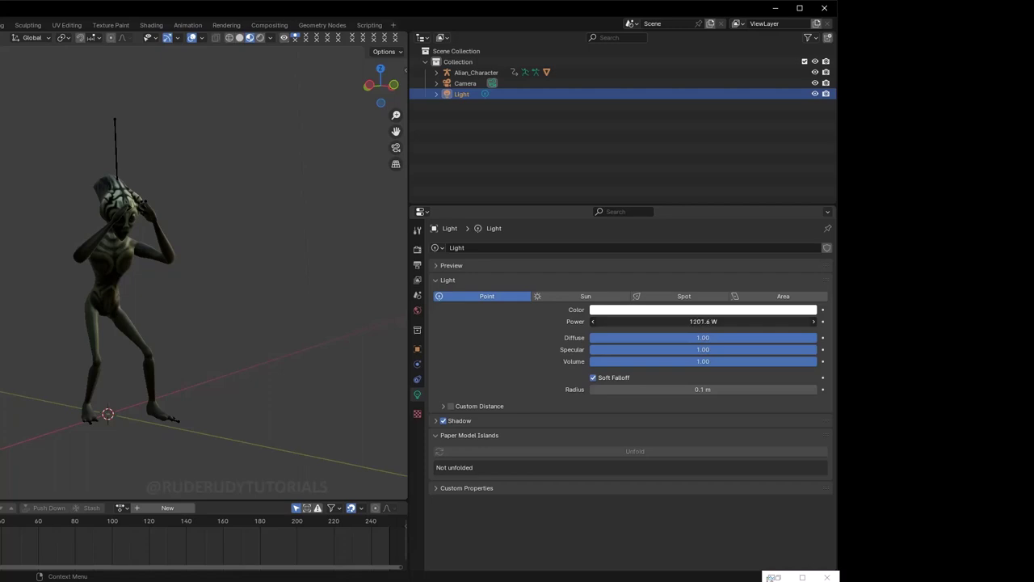
{"action": "left_click_drag", "start_coordinate": [703, 322], "coordinate": [708, 321]}
Try the Point, Spot and Area light types, settling on a Sun lamp.
{"action": "left_click", "coordinate": [586, 296]}
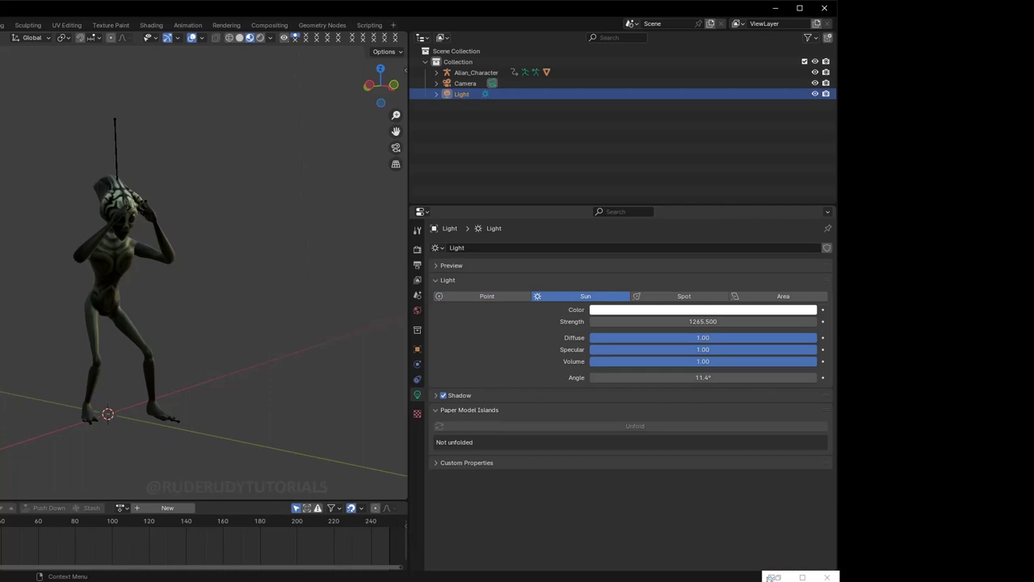
{"action": "key", "text": "ctrl+z"}
{"action": "left_click", "coordinate": [683, 296]}
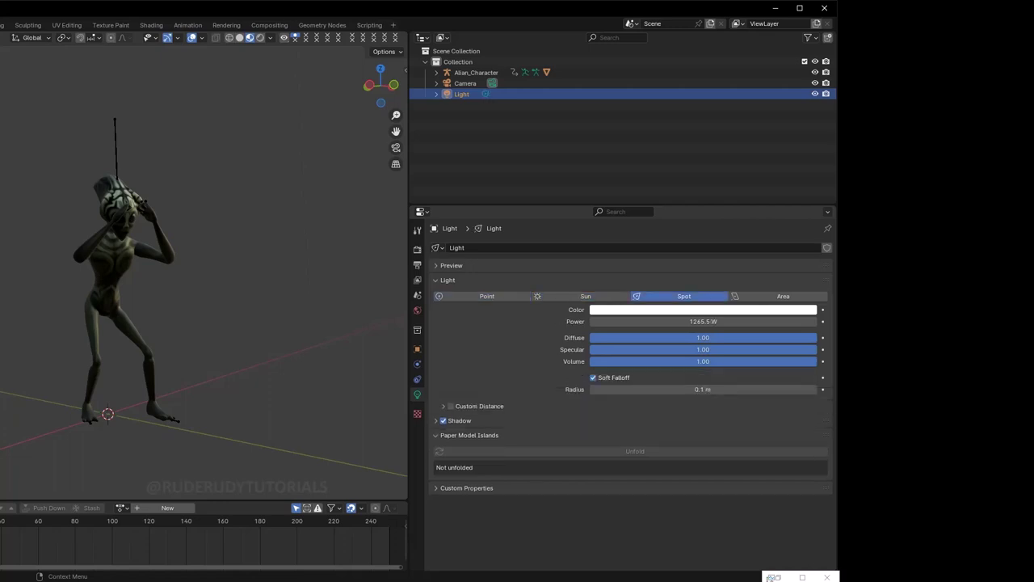
{"action": "left_click", "coordinate": [783, 295]}
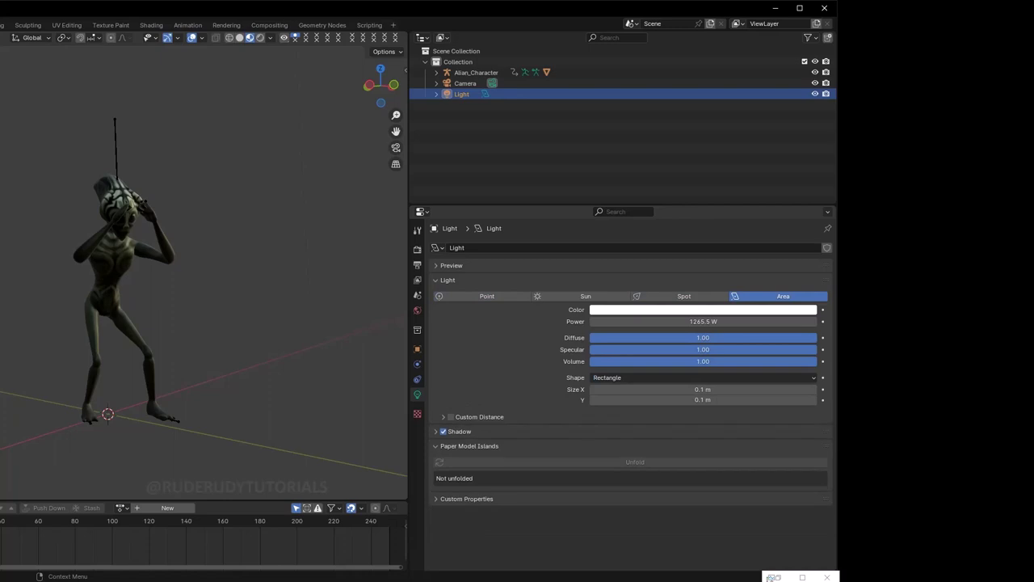
{"action": "left_click", "coordinate": [585, 296]}
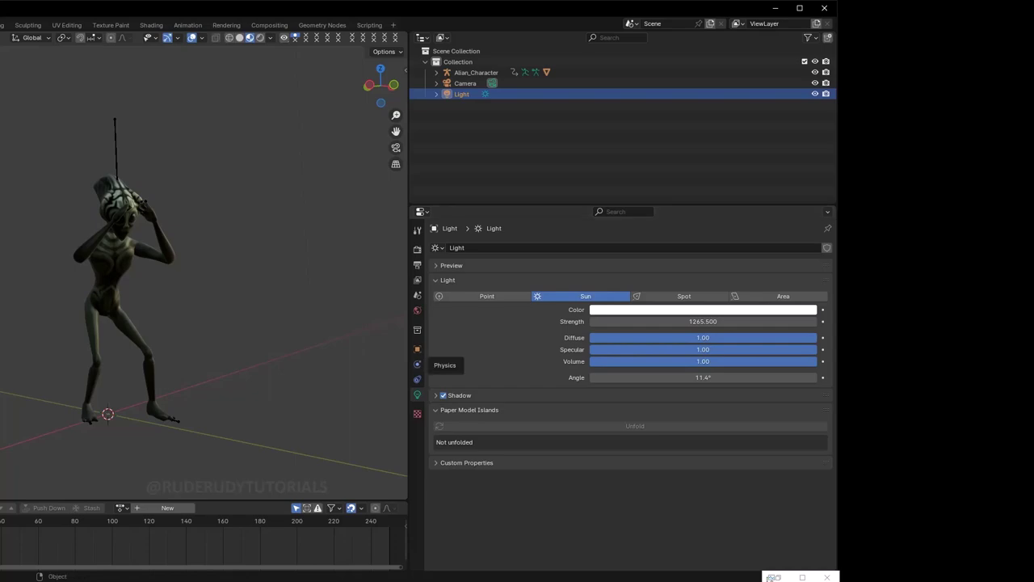
{"action": "left_click_drag", "start_coordinate": [409, 363], "coordinate": [622, 356]}
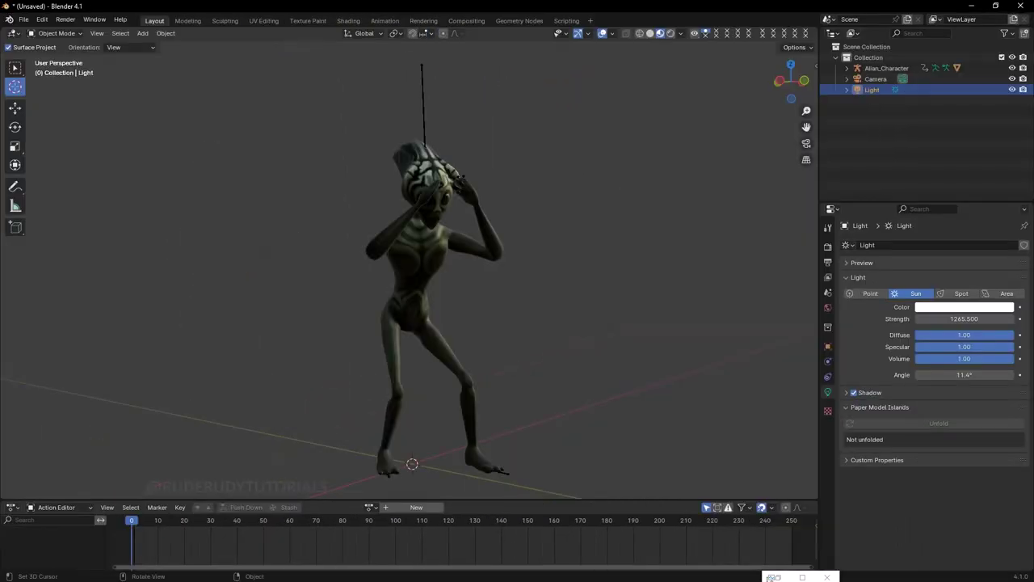
Select the Alian_Character armature, keeping its name, and bring up the 3D view's Align View options.
{"action": "middle_click_drag", "start_coordinate": [231, 295], "coordinate": [50, 320]}
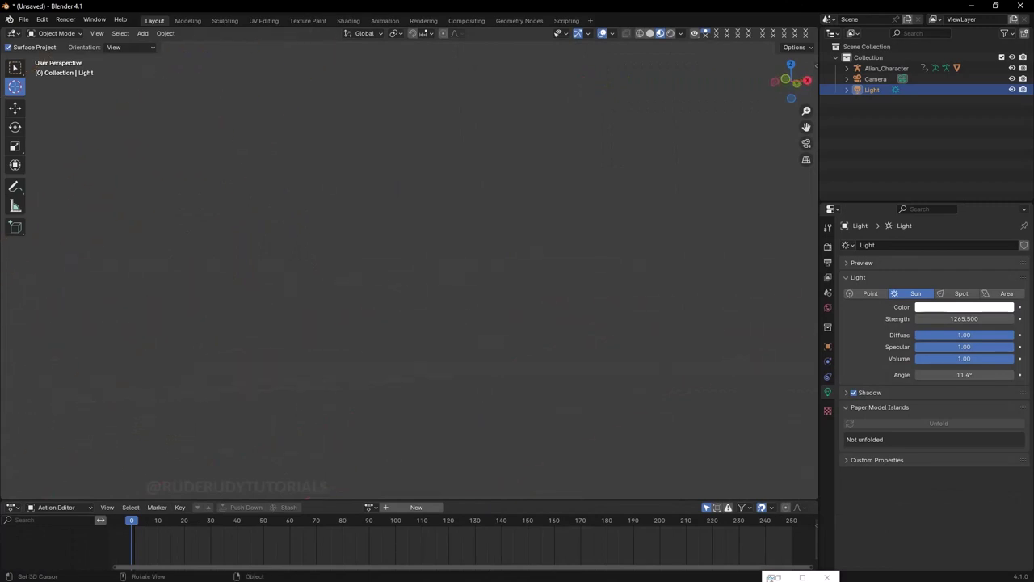
{"action": "double_click", "coordinate": [886, 68]}
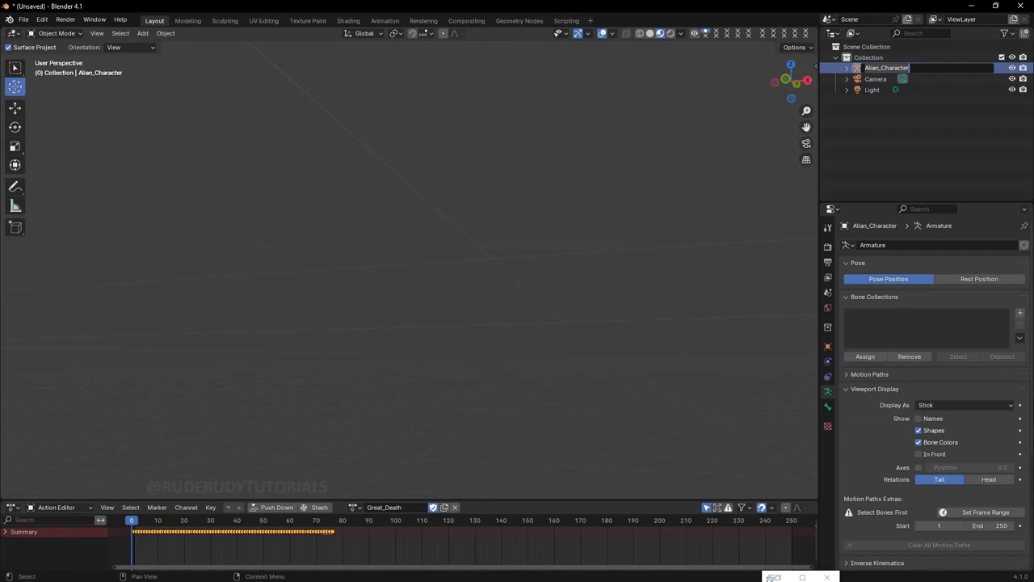
{"action": "key", "text": "End"}
{"action": "key", "text": "Return"}
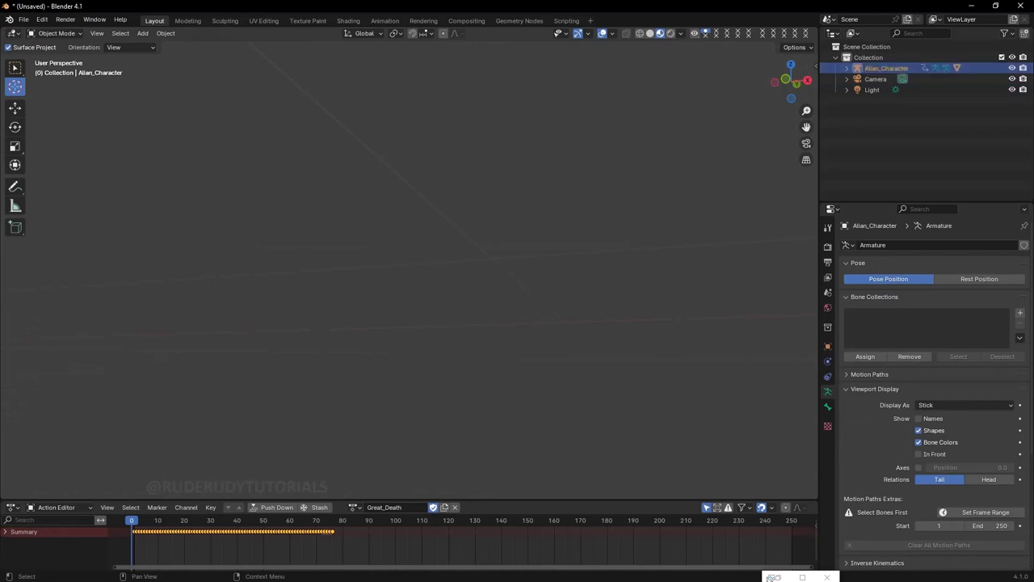
{"action": "key", "text": "Down"}
{"action": "key", "text": "Up"}
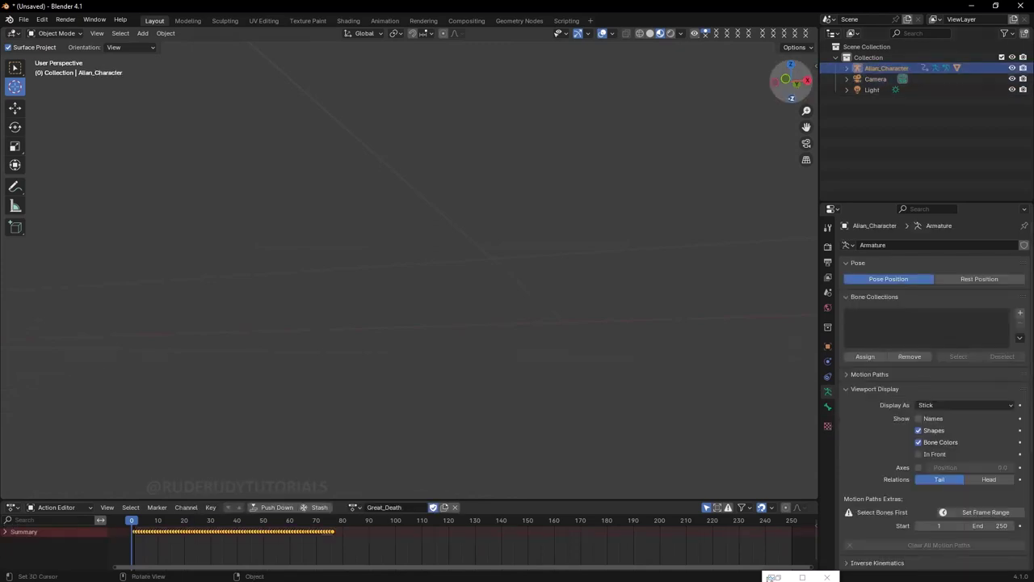
{"action": "left_click", "coordinate": [107, 507]}
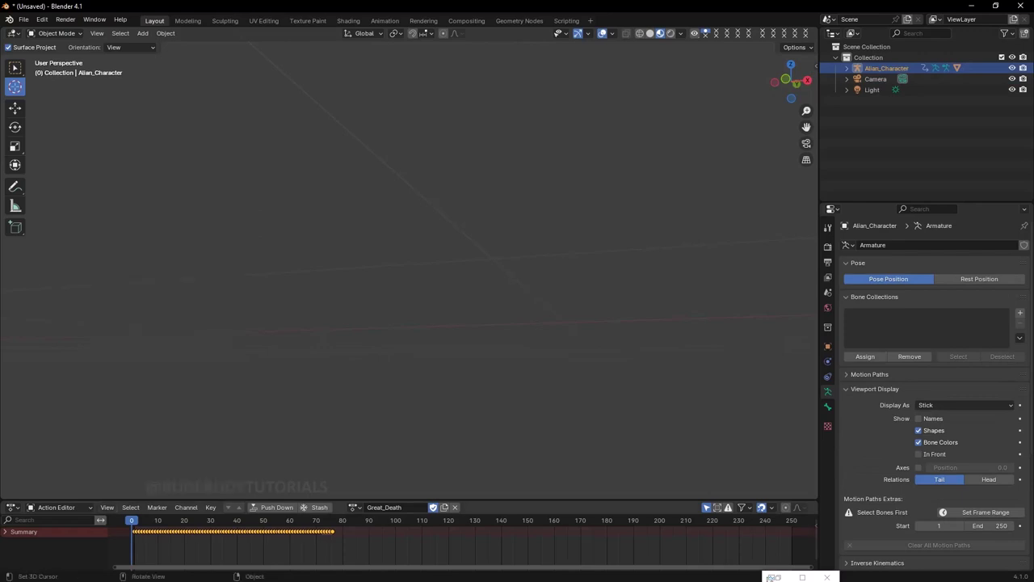
{"action": "left_click", "coordinate": [97, 33]}
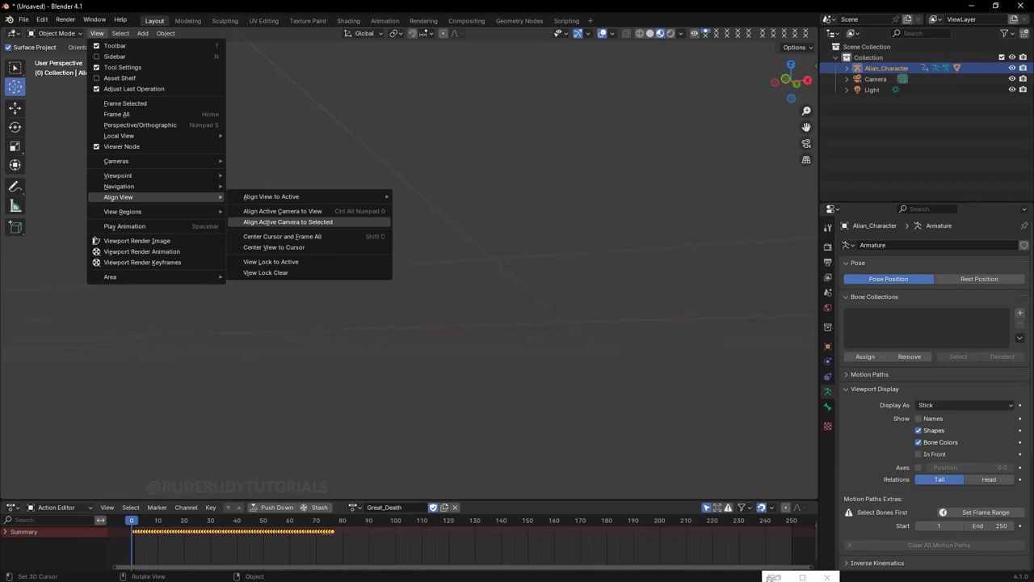
Frame the alien character in the viewport by orbiting, panning and zooming in.
{"action": "key", "text": "Escape"}
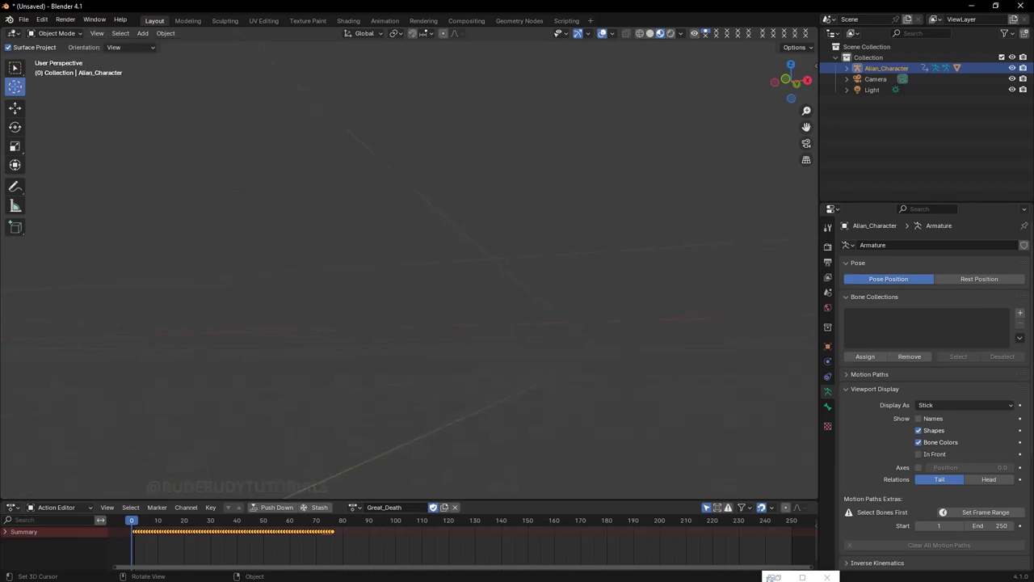
{"action": "middle_click_drag", "start_coordinate": [404, 283], "coordinate": [622, 283]}
{"action": "scroll", "coordinate": [409, 267], "scroll_direction": "down", "scroll_amount": 3}
{"action": "scroll", "coordinate": [408, 267], "scroll_direction": "down", "scroll_amount": 1}
{"action": "middle_click_drag", "start_coordinate": [408, 266], "coordinate": [530, 267]}
{"action": "middle_click_drag", "start_coordinate": [7, 297], "coordinate": [417, 296], "text": "shift"}
{"action": "scroll", "coordinate": [413, 288], "scroll_direction": "up", "scroll_amount": 1}
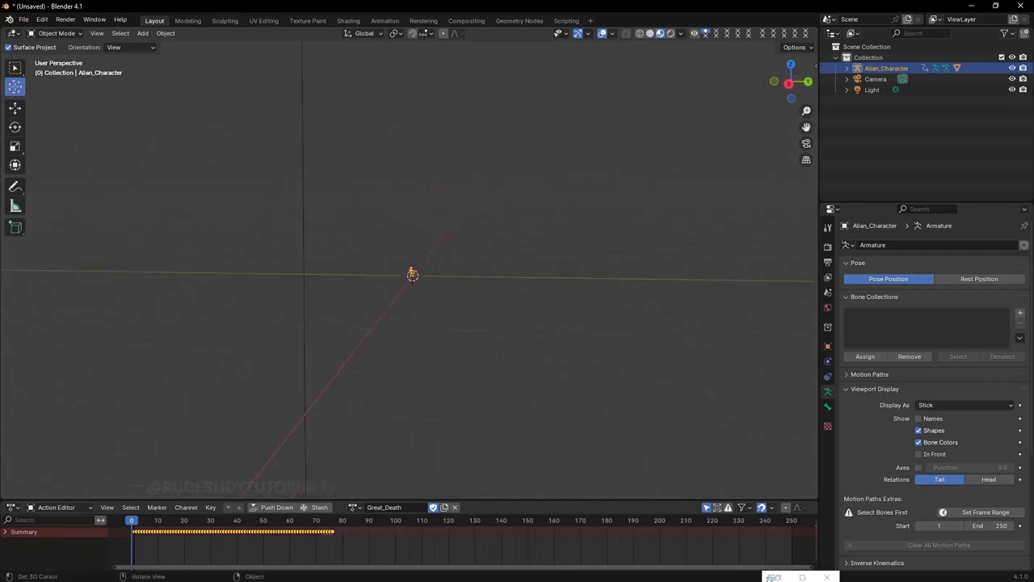
{"action": "scroll", "coordinate": [414, 288], "scroll_direction": "up", "scroll_amount": 1}
{"action": "scroll", "coordinate": [413, 288], "scroll_direction": "up", "scroll_amount": 1}
{"action": "scroll", "coordinate": [413, 287], "scroll_direction": "up", "scroll_amount": 1}
{"action": "scroll", "coordinate": [414, 287], "scroll_direction": "up", "scroll_amount": 1}
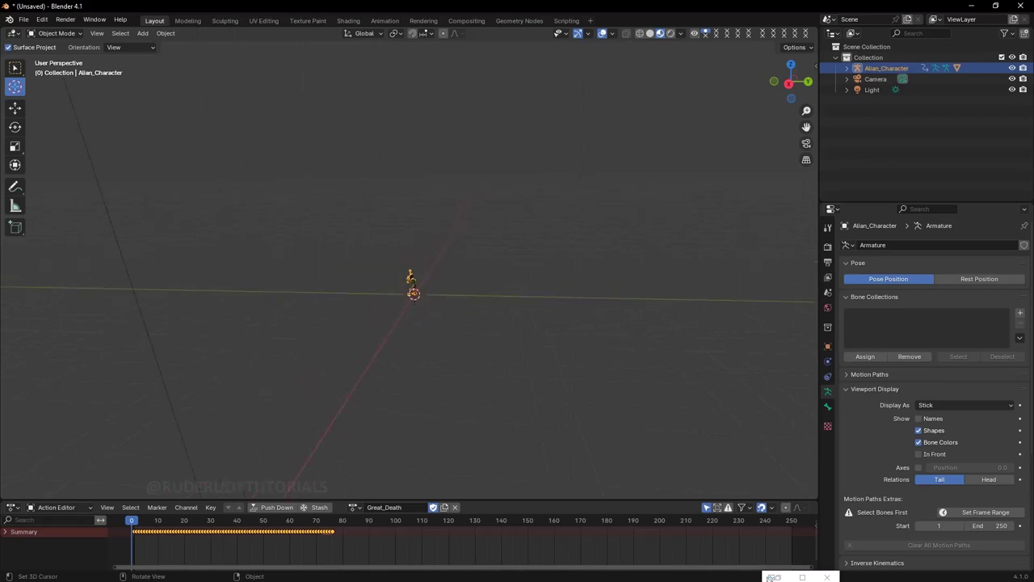
{"action": "scroll", "coordinate": [414, 288], "scroll_direction": "up", "scroll_amount": 1}
{"action": "scroll", "coordinate": [414, 287], "scroll_direction": "up", "scroll_amount": 1}
{"action": "scroll", "coordinate": [414, 287], "scroll_direction": "up", "scroll_amount": 1}
{"action": "scroll", "coordinate": [414, 287], "scroll_direction": "up", "scroll_amount": 2}
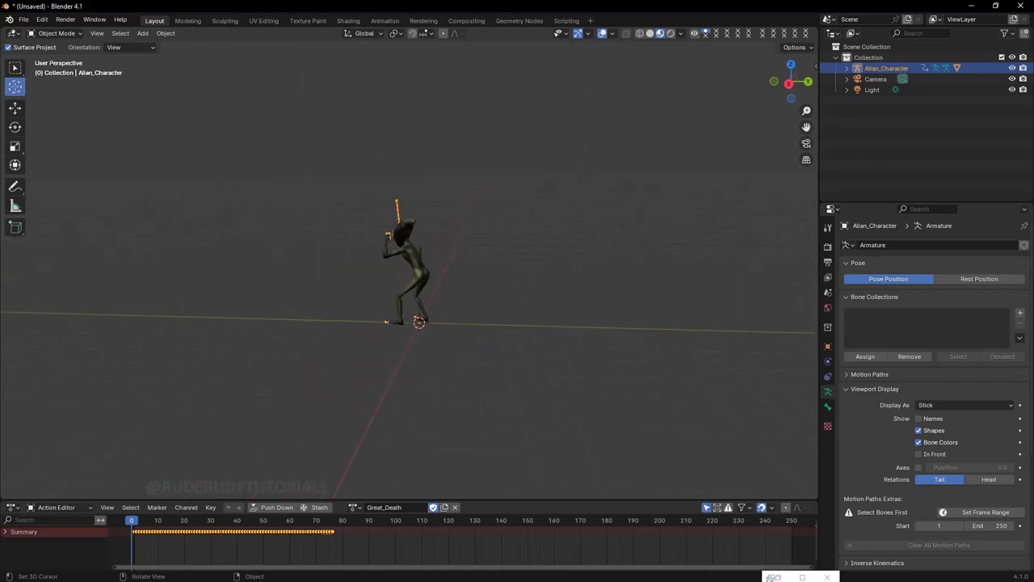
{"action": "scroll", "coordinate": [414, 288], "scroll_direction": "up", "scroll_amount": 2}
{"action": "scroll", "coordinate": [413, 287], "scroll_direction": "up", "scroll_amount": 2}
{"action": "scroll", "coordinate": [414, 288], "scroll_direction": "up", "scroll_amount": 2}
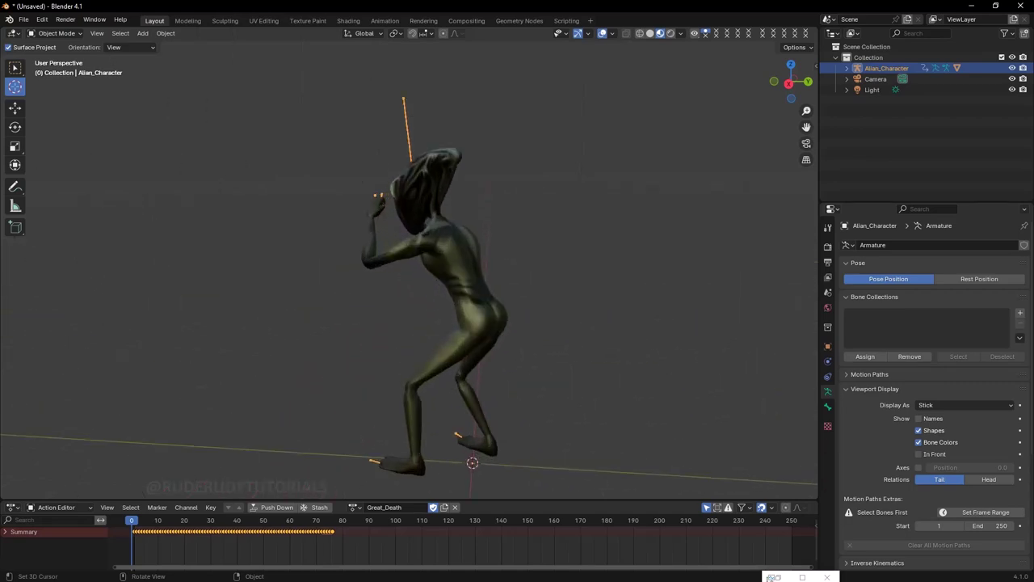
Adjust the angle slightly and play the Great_Death animation.
{"action": "middle_click_drag", "start_coordinate": [414, 287], "coordinate": [387, 288]}
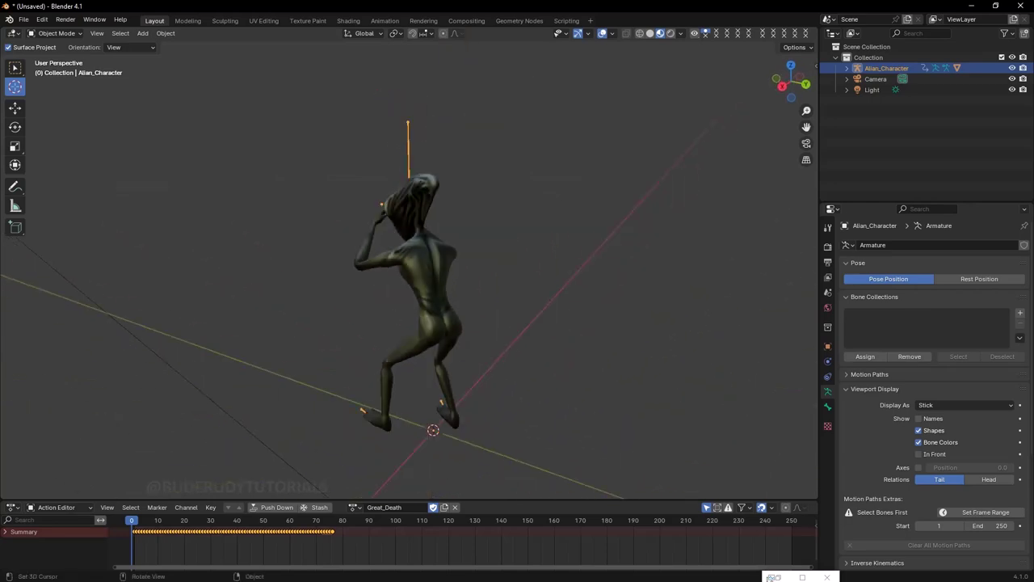
{"action": "scroll", "coordinate": [414, 288], "scroll_direction": "down", "scroll_amount": 2}
{"action": "scroll", "coordinate": [413, 288], "scroll_direction": "down", "scroll_amount": 1}
{"action": "scroll", "coordinate": [414, 288], "scroll_direction": "up", "scroll_amount": 2}
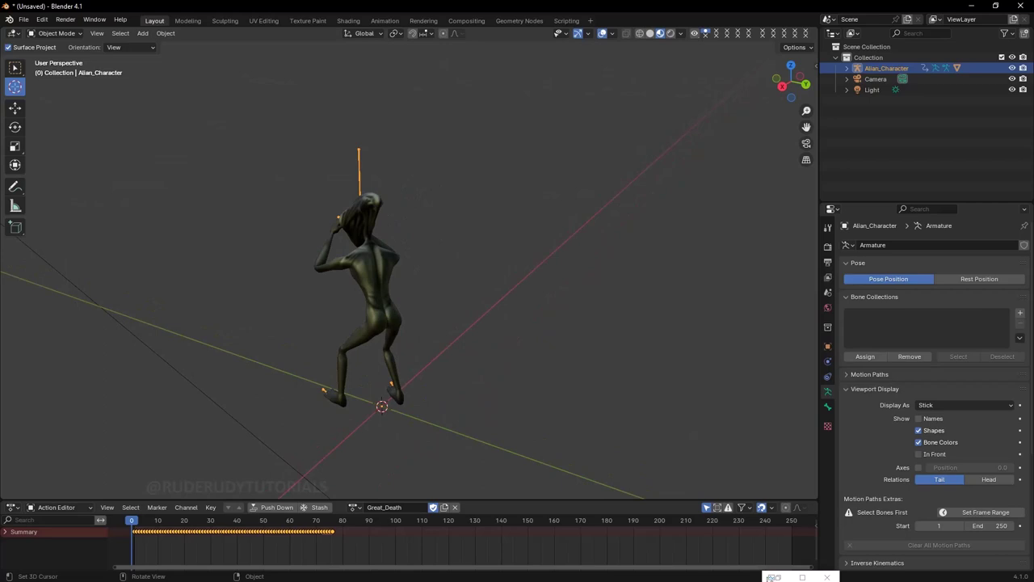
{"action": "key", "text": "space"}
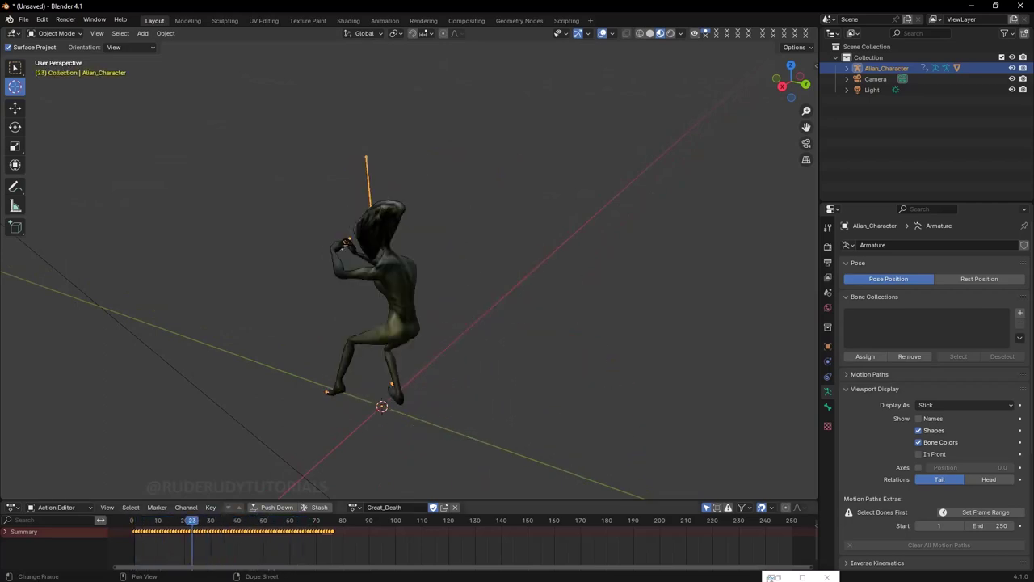
Stop playback and orbit to view the alien from the front.
{"action": "key", "text": "Escape"}
{"action": "mouse_move", "coordinate": [404, 283]}
{"action": "middle_mouse_down"}
{"action": "mouse_move", "coordinate": [453, 282]}
{"action": "mouse_move", "coordinate": [388, 283]}
{"action": "mouse_move", "coordinate": [469, 283]}
{"action": "middle_mouse_up"}
{"action": "scroll", "coordinate": [404, 267], "scroll_direction": "up", "scroll_amount": 2}
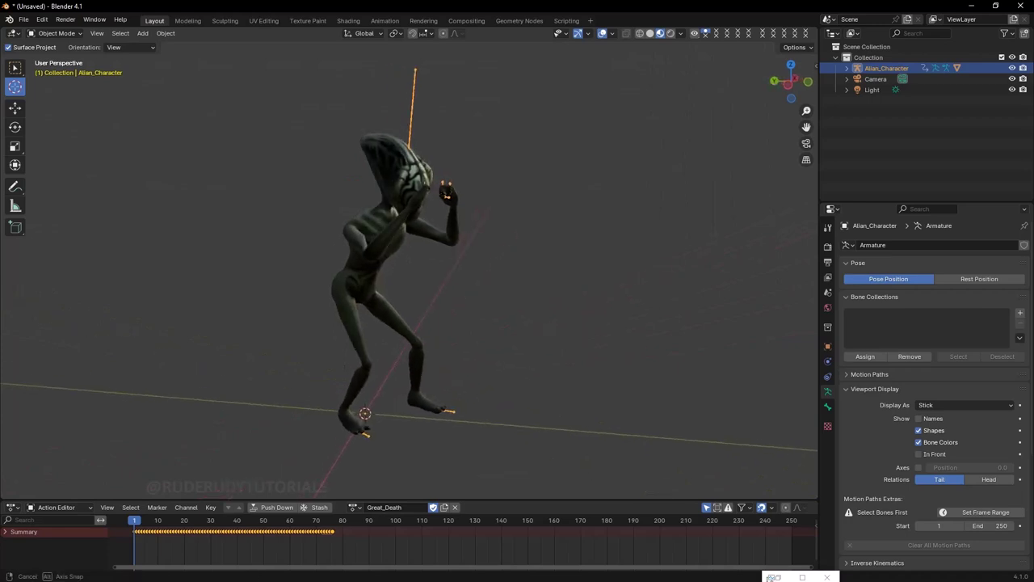
{"action": "mouse_move", "coordinate": [468, 283]}
{"action": "middle_mouse_down"}
{"action": "mouse_move", "coordinate": [251, 283]}
{"action": "mouse_move", "coordinate": [226, 319]}
{"action": "mouse_move", "coordinate": [218, 307]}
{"action": "middle_mouse_up"}
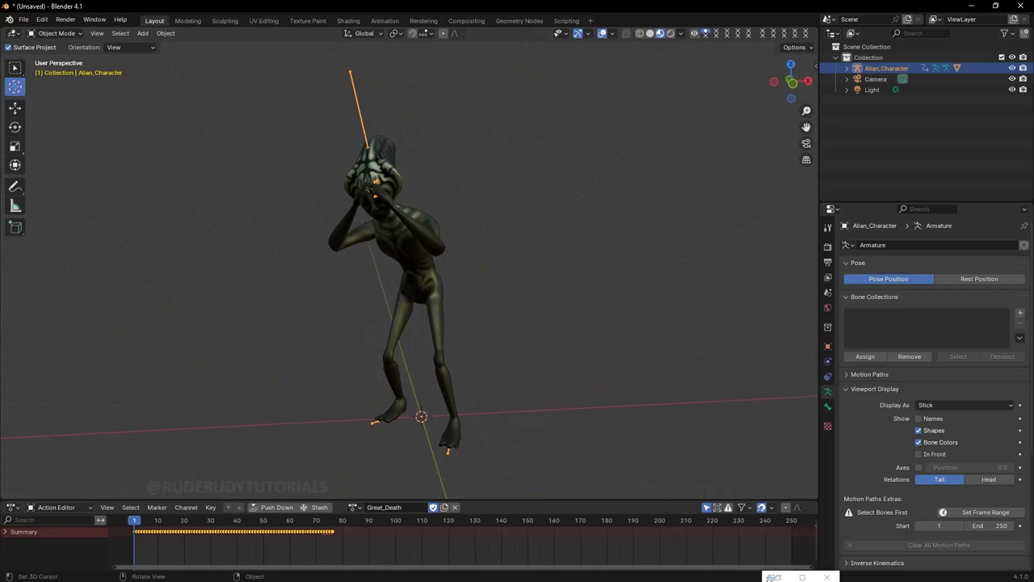
Scrub the Great_Death animation back to frame 1 and show the File import formats.
{"action": "mouse_move", "coordinate": [134, 520]}
{"action": "left_mouse_down"}
{"action": "mouse_move", "coordinate": [316, 519]}
{"action": "mouse_move", "coordinate": [137, 520]}
{"action": "left_mouse_up"}
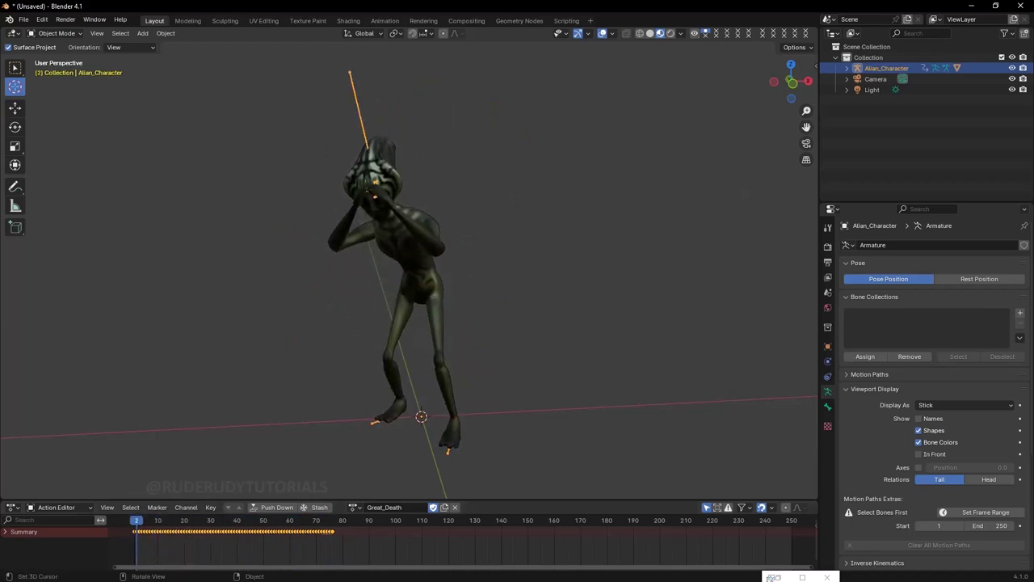
{"action": "left_click_drag", "start_coordinate": [135, 520], "coordinate": [134, 520]}
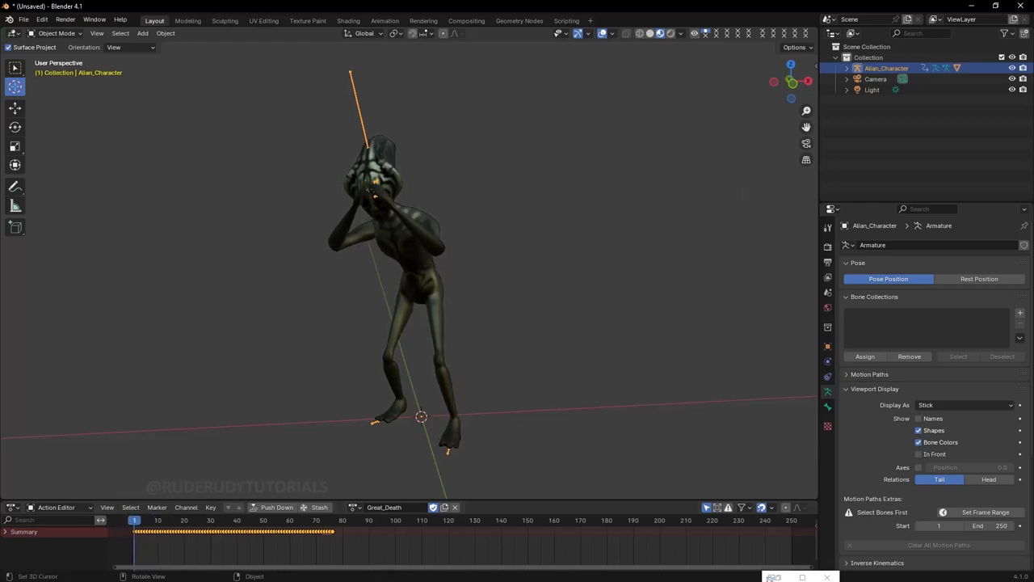
{"action": "left_click", "coordinate": [23, 19]}
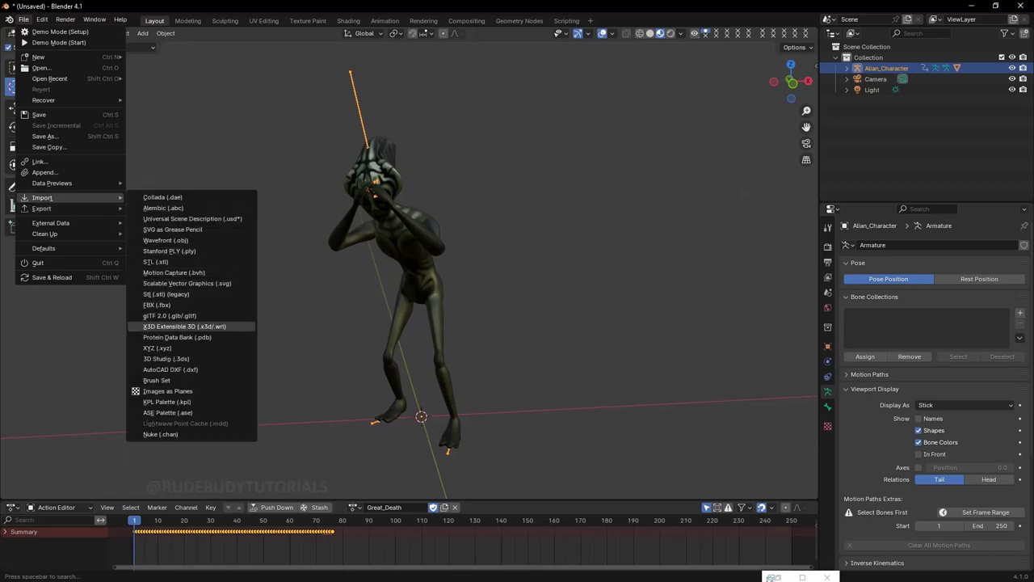
Import Zombie Death.fbx through Import FBX, leaving its file name unchanged.
{"action": "left_click", "coordinate": [157, 304]}
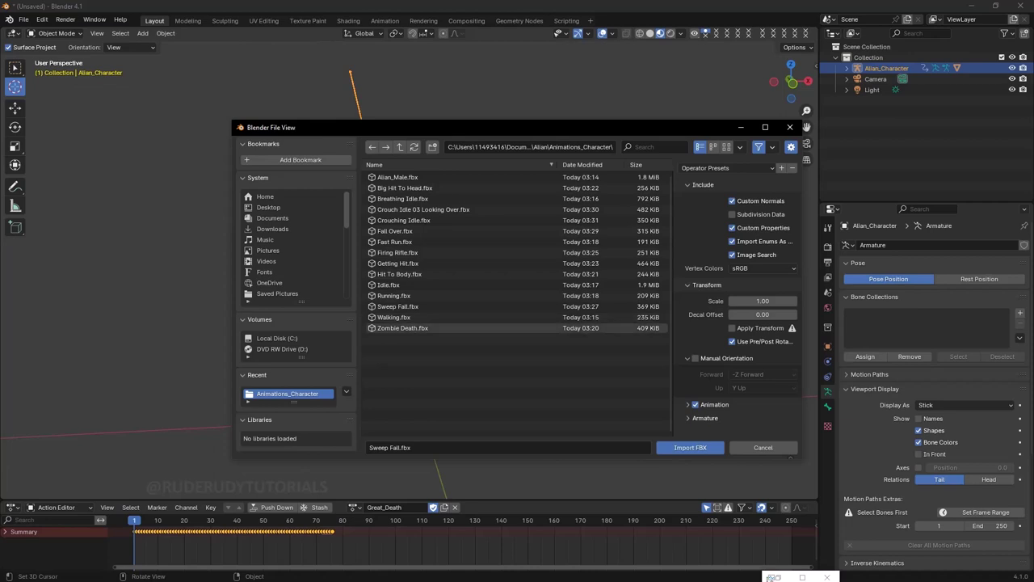
{"action": "left_click", "coordinate": [402, 327]}
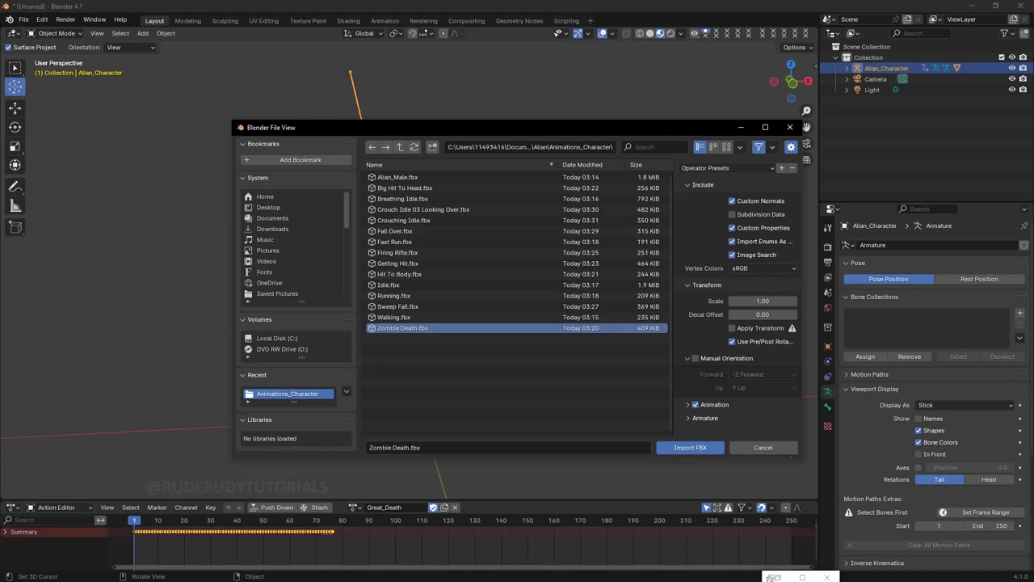
{"action": "right_click", "coordinate": [339, 327]}
{"action": "left_click", "coordinate": [339, 326]}
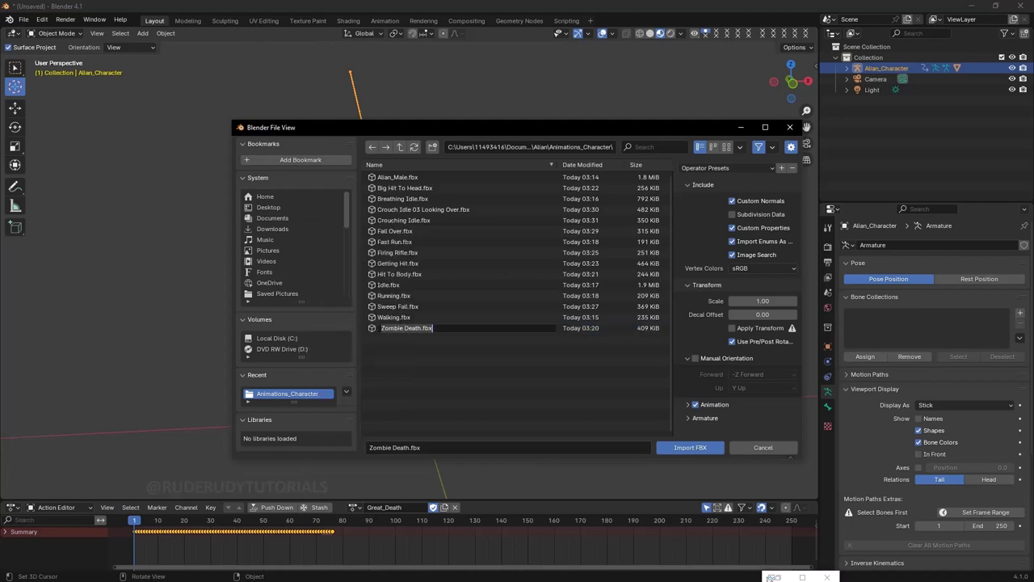
{"action": "left_click", "coordinate": [404, 328]}
{"action": "key", "text": "Return"}
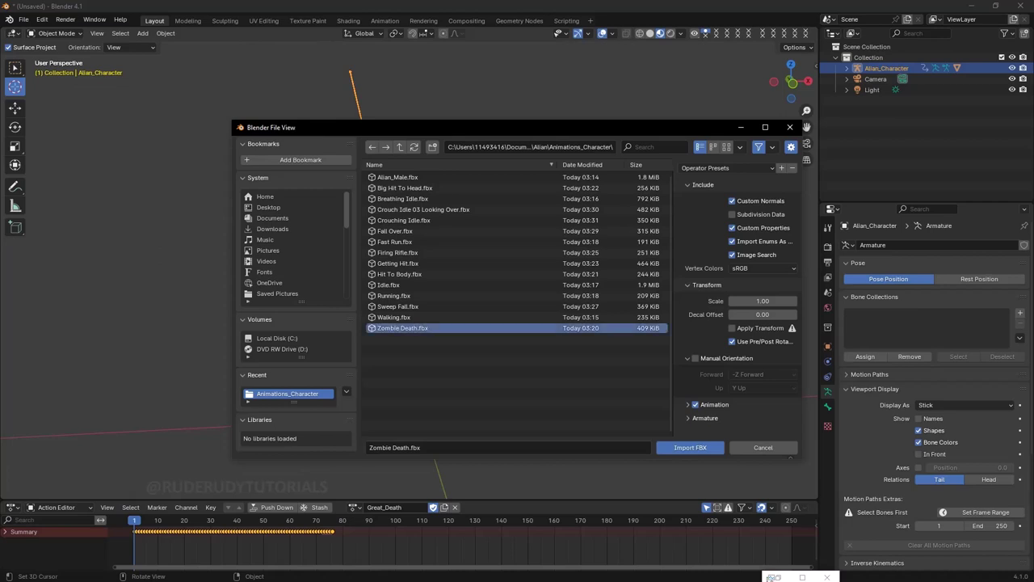
{"action": "key", "text": "Return"}
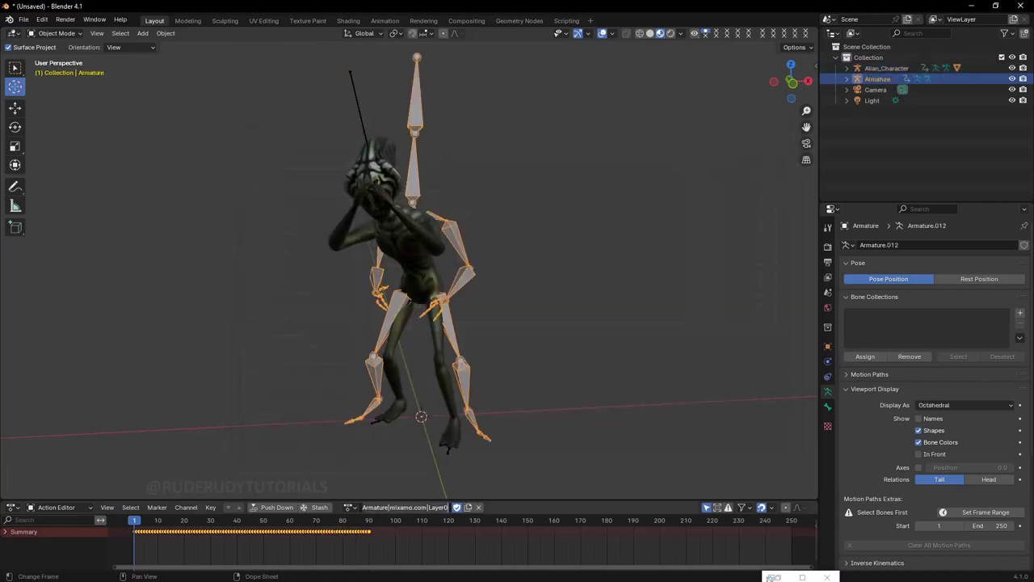
Name the imported action 'Death', preview it, and delete the extra imported Armature.
{"action": "left_click", "coordinate": [404, 506]}
{"action": "type", "text": "Death"}
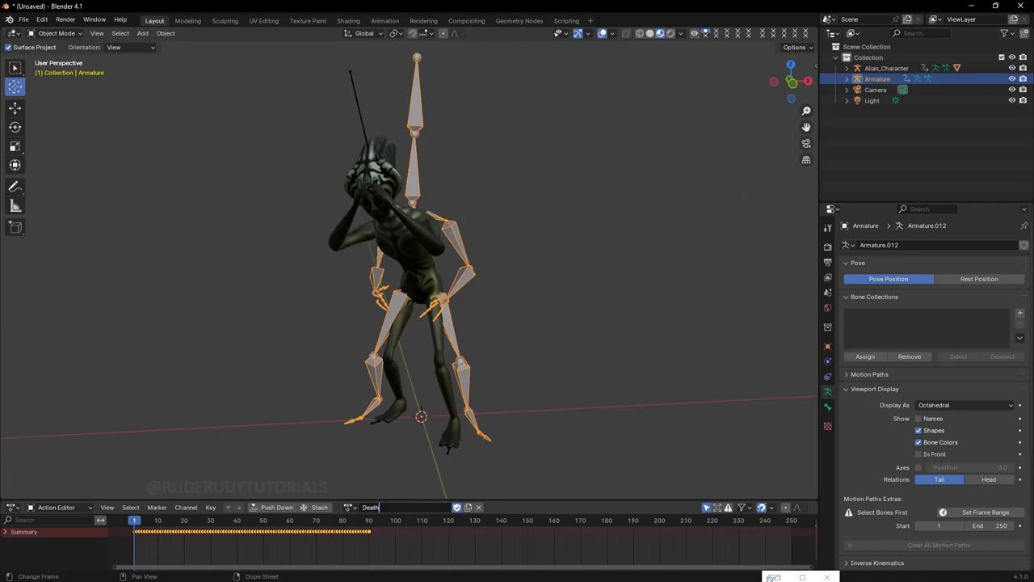
{"action": "key", "text": "Return"}
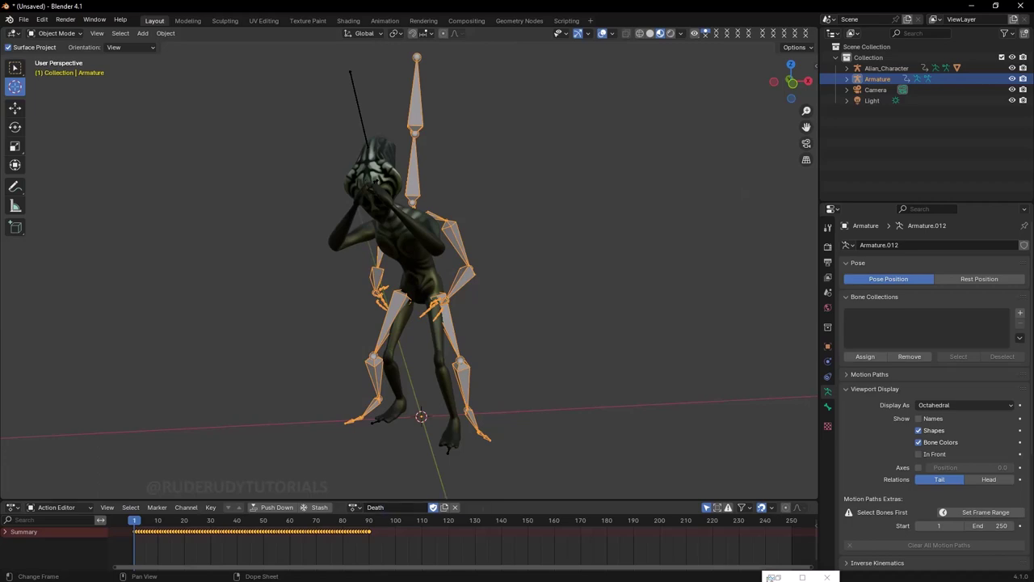
{"action": "key", "text": "space"}
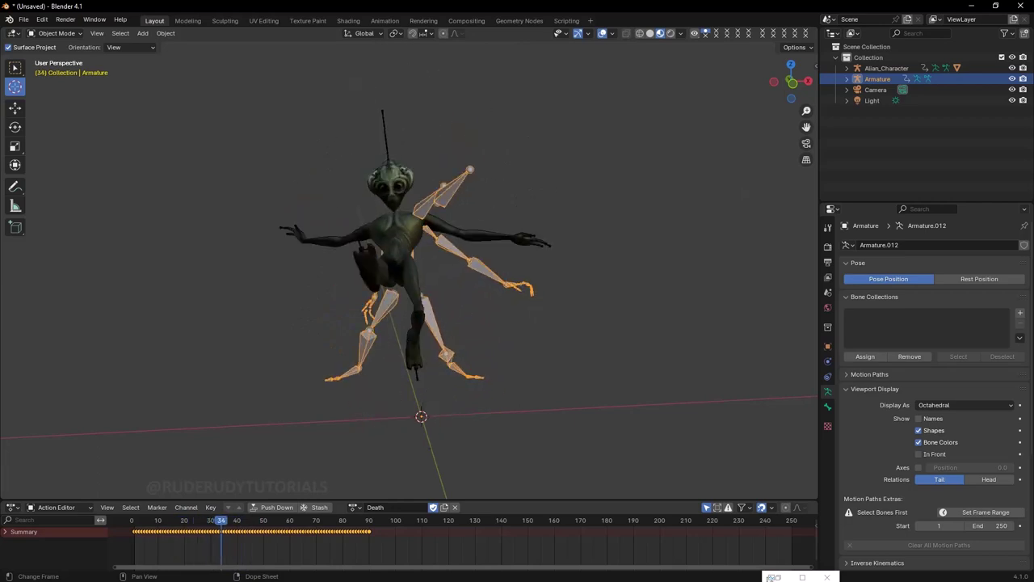
{"action": "right_click", "coordinate": [849, 80]}
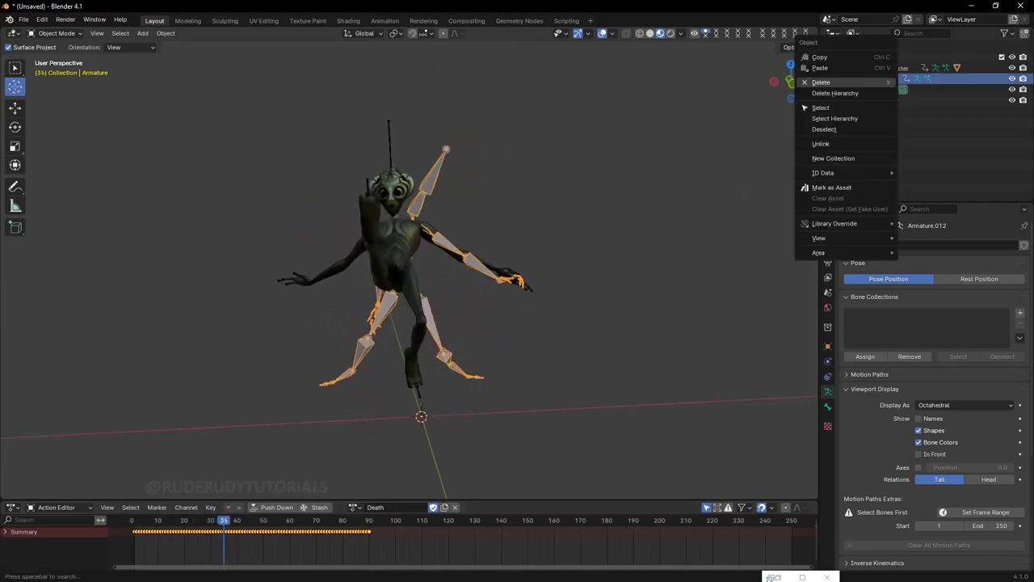
{"action": "left_click", "coordinate": [821, 82]}
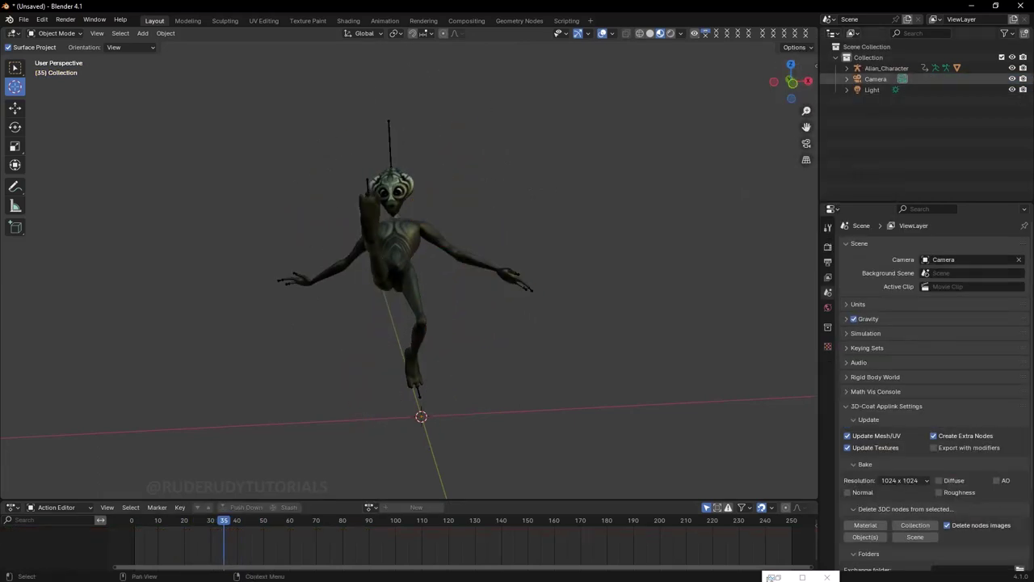
Assign the Death action to Alian_Character and scrub back to frame 0.
{"action": "left_click", "coordinate": [886, 68]}
{"action": "mouse_move", "coordinate": [420, 283]}
{"action": "middle_mouse_down"}
{"action": "mouse_move", "coordinate": [550, 267]}
{"action": "mouse_move", "coordinate": [808, 267]}
{"action": "middle_mouse_up"}
{"action": "middle_click_drag", "start_coordinate": [436, 266], "coordinate": [808, 266]}
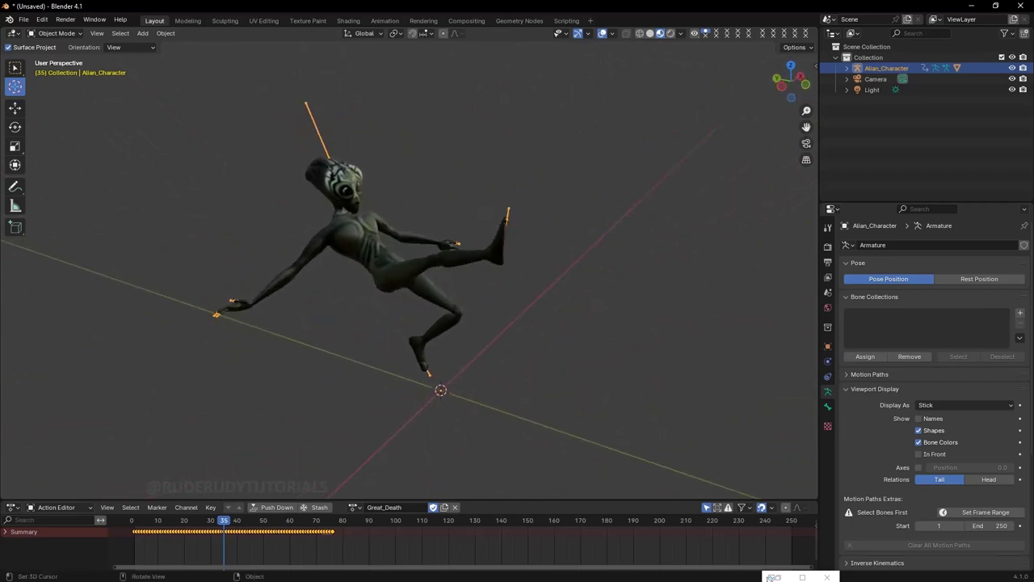
{"action": "left_click", "coordinate": [355, 506]}
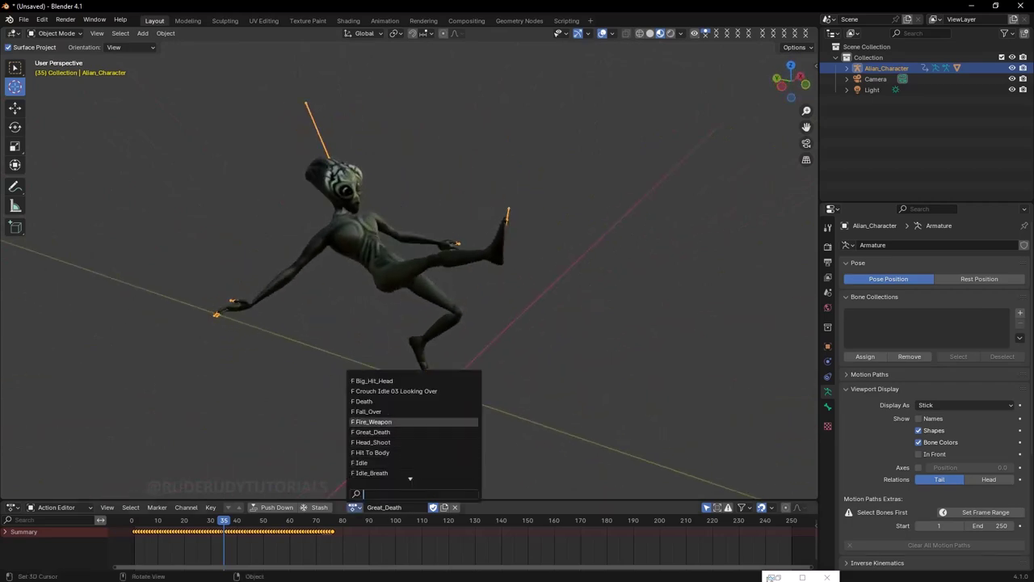
{"action": "left_click", "coordinate": [371, 401]}
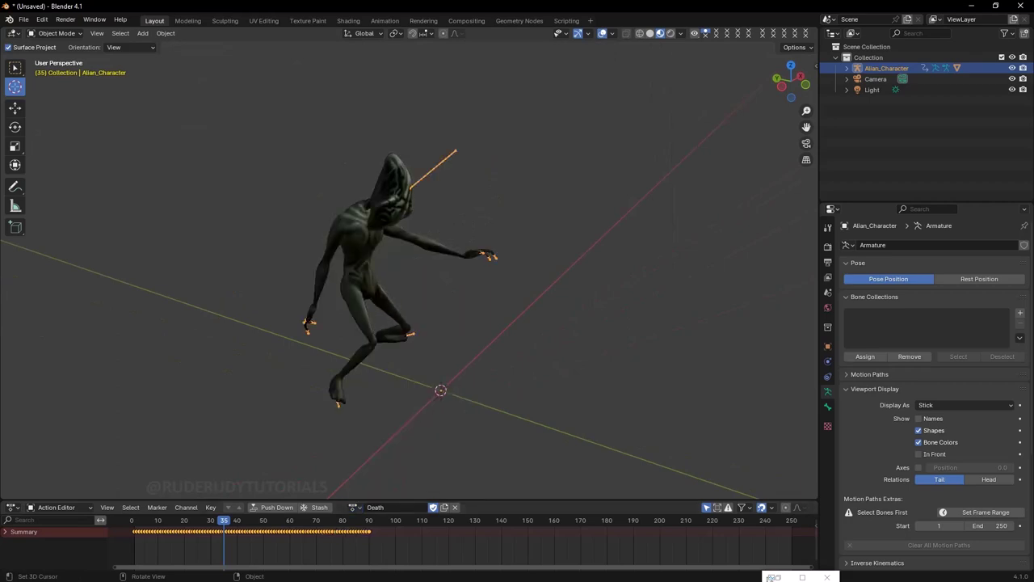
{"action": "middle_click_drag", "start_coordinate": [565, 283], "coordinate": [566, 252]}
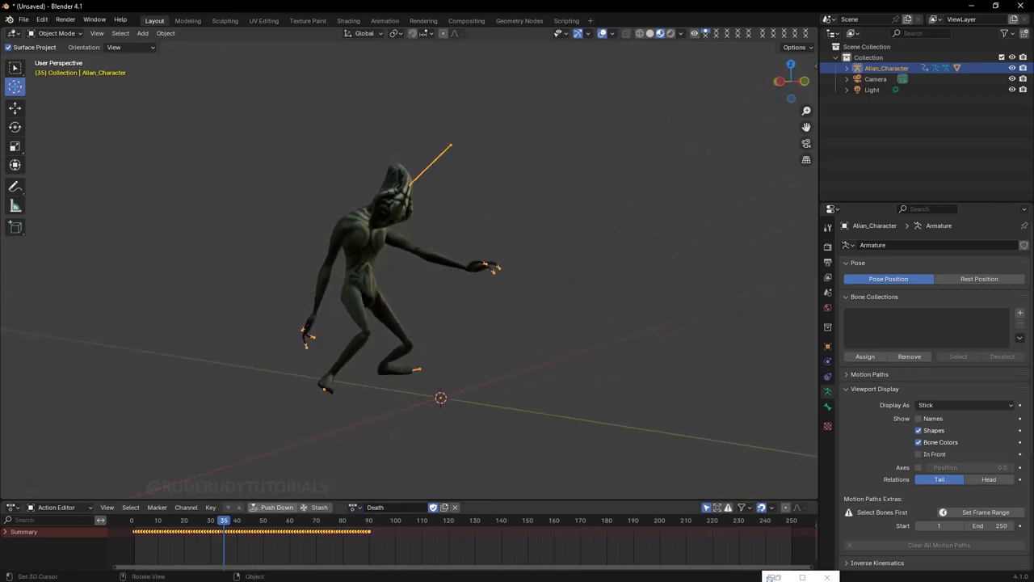
{"action": "mouse_move", "coordinate": [223, 520]}
{"action": "left_mouse_down"}
{"action": "mouse_move", "coordinate": [132, 519]}
{"action": "mouse_move", "coordinate": [313, 519]}
{"action": "mouse_move", "coordinate": [132, 519]}
{"action": "left_mouse_up"}
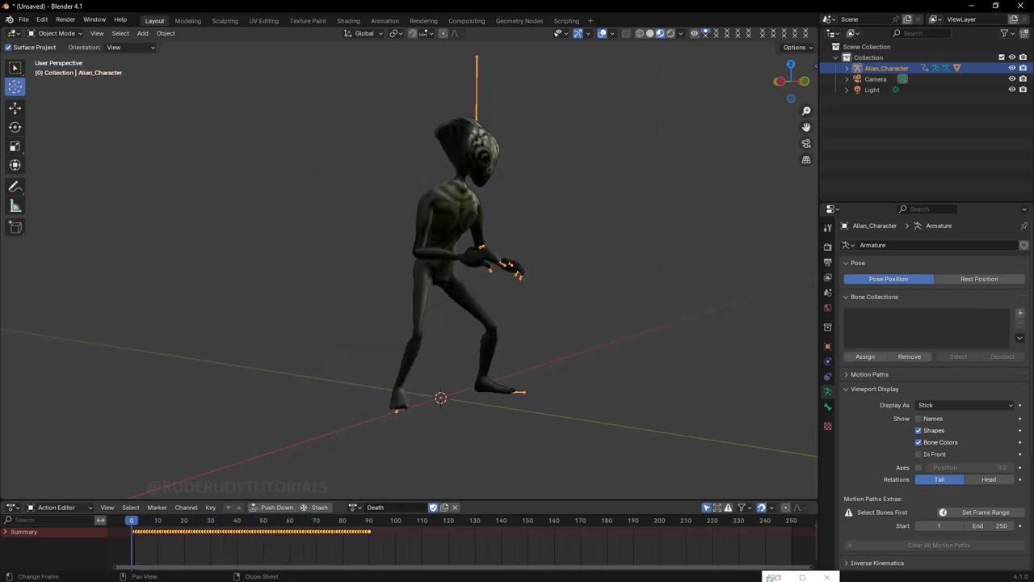
{"action": "mouse_move", "coordinate": [441, 324]}
{"action": "middle_mouse_down"}
{"action": "mouse_move", "coordinate": [348, 327]}
{"action": "mouse_move", "coordinate": [420, 323]}
{"action": "mouse_move", "coordinate": [364, 327]}
{"action": "mouse_move", "coordinate": [413, 323]}
{"action": "mouse_move", "coordinate": [372, 331]}
{"action": "middle_mouse_up"}
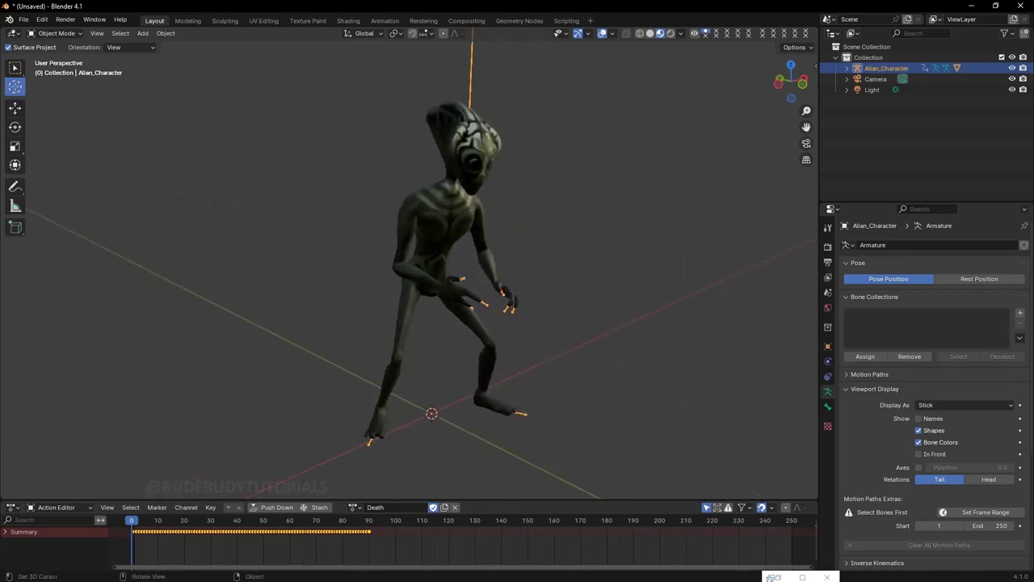
{"action": "left_click", "coordinate": [23, 19]}
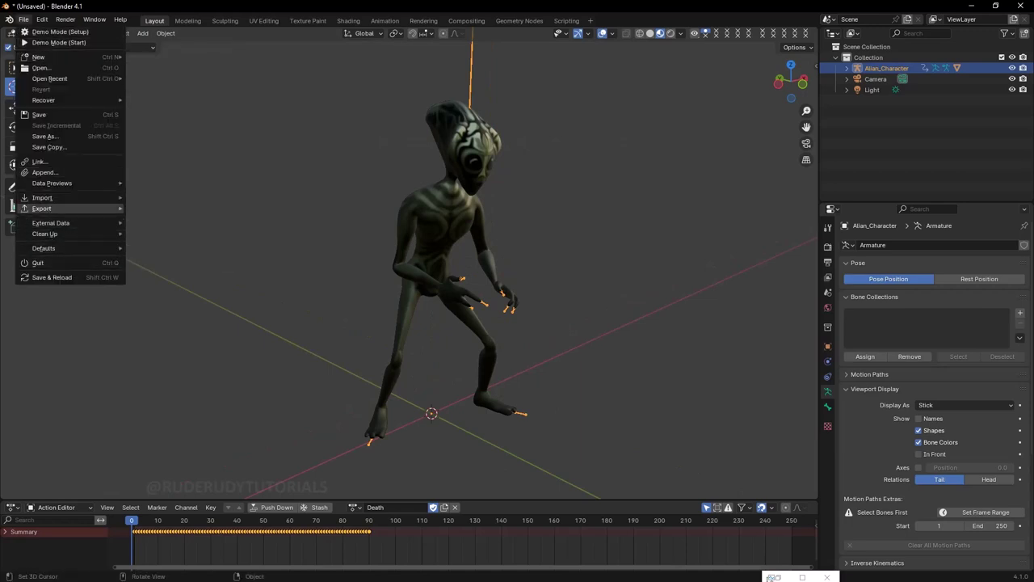
Start an FBX export and limit the exported Object Types to Armature.
{"action": "left_click", "coordinate": [157, 315]}
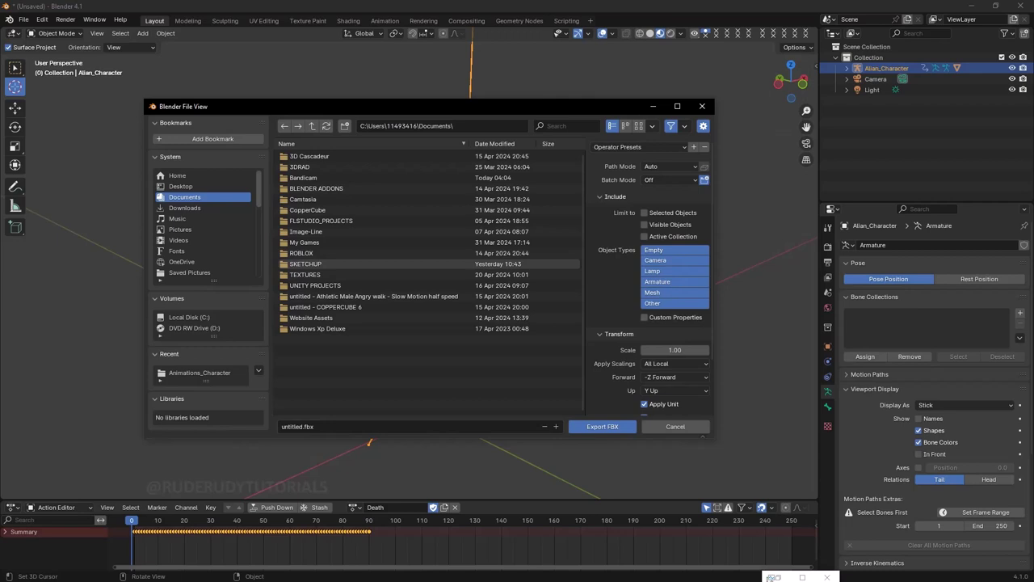
{"action": "left_click", "coordinate": [675, 270]}
{"action": "left_click", "coordinate": [675, 261]}
{"action": "left_click", "coordinate": [675, 271]}
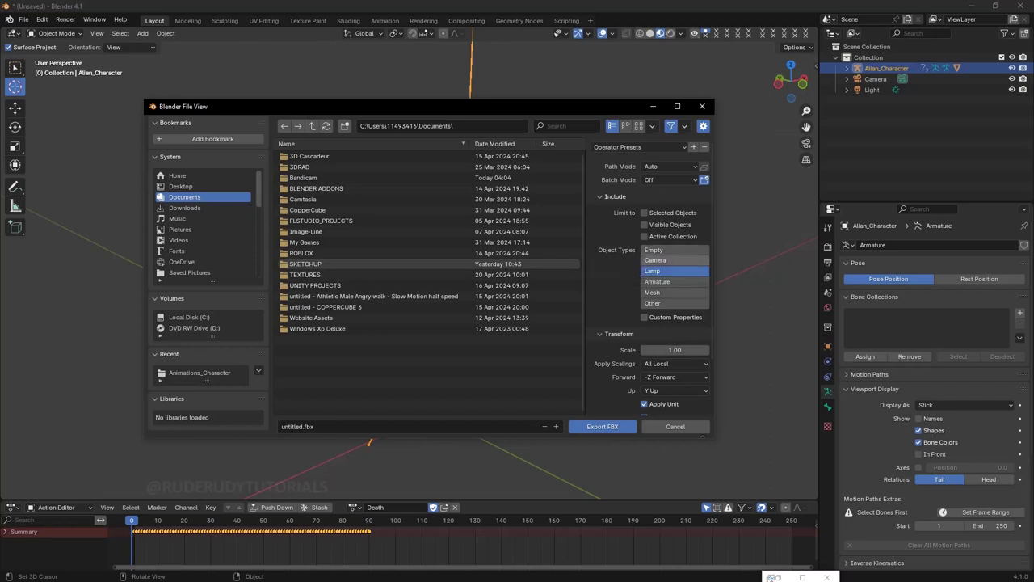
{"action": "left_click", "coordinate": [657, 281]}
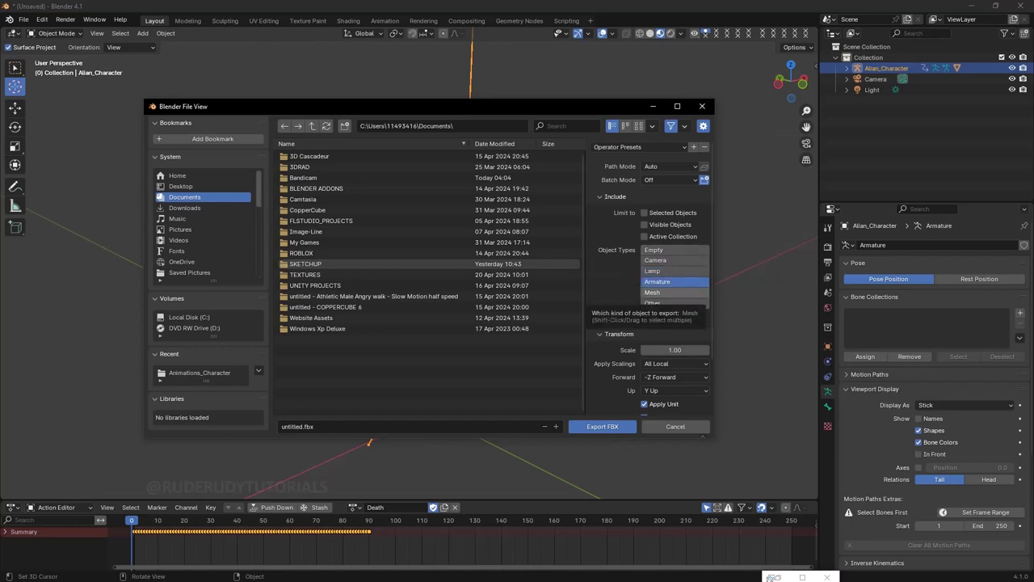
{"action": "left_click", "coordinate": [655, 291]}
{"action": "left_click", "coordinate": [657, 281]}
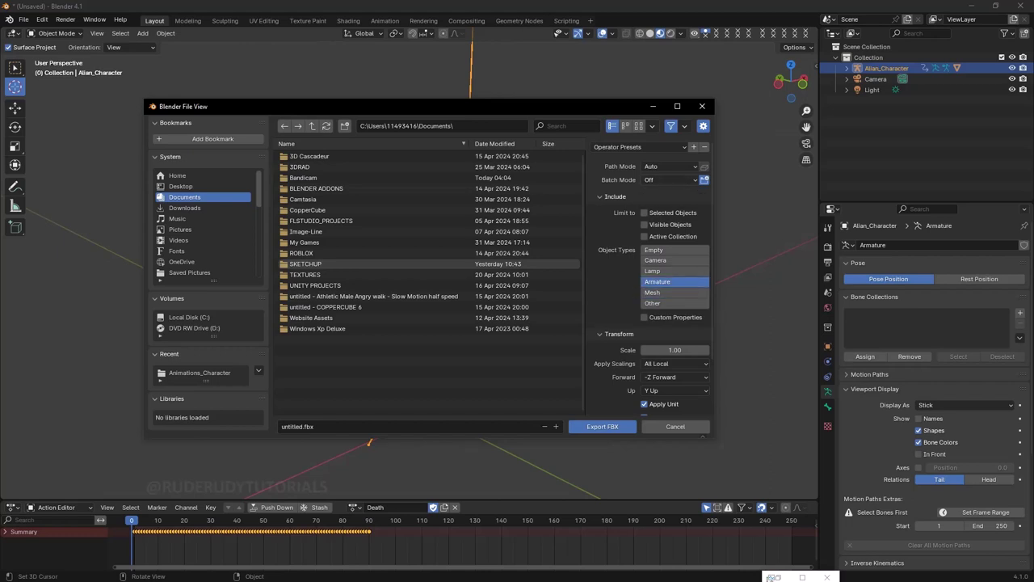
Keep Batch Mode Off and enable Custom Properties in the export settings.
{"action": "left_click", "coordinate": [659, 180]}
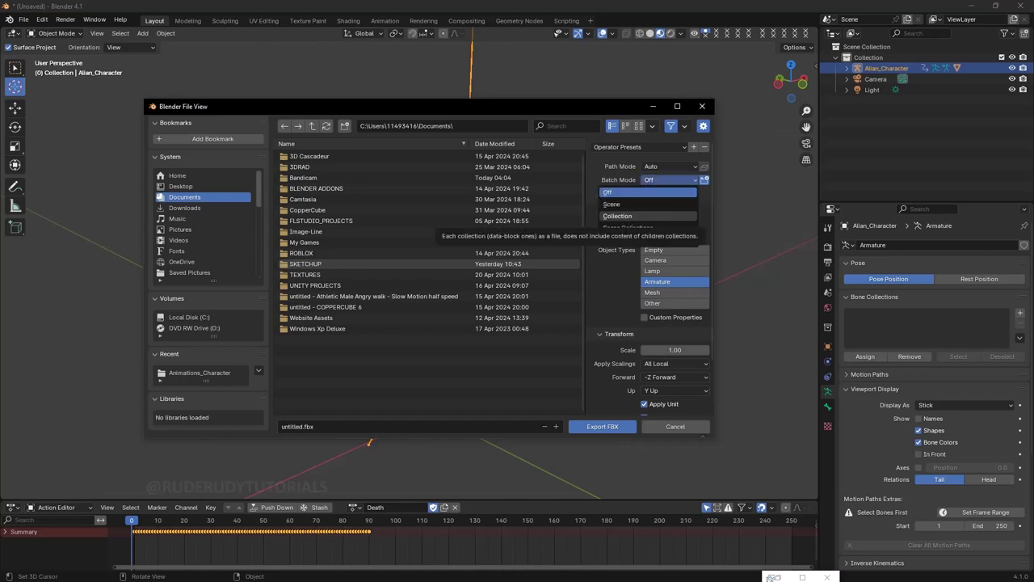
{"action": "key", "text": "Escape"}
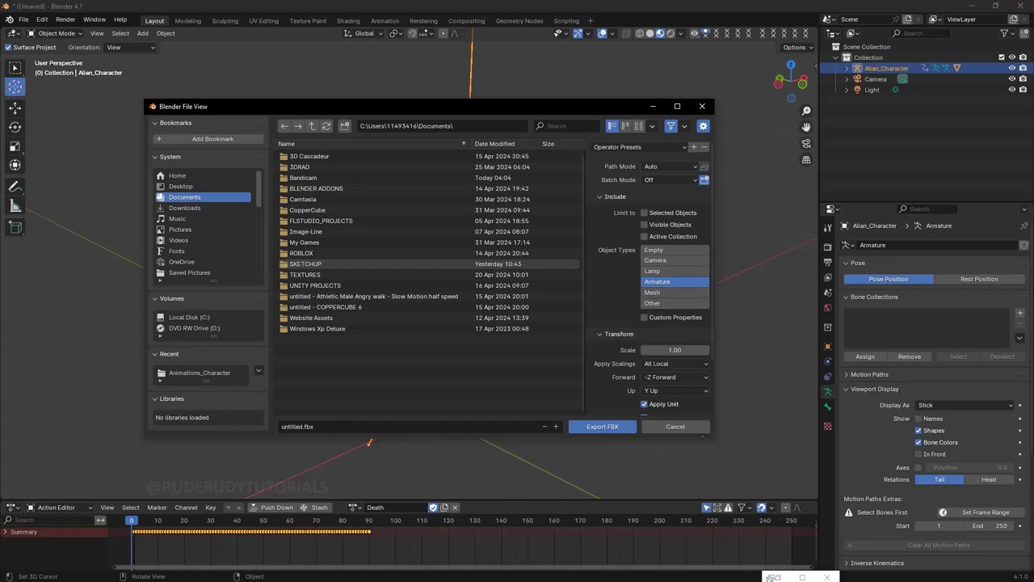
{"action": "left_click", "coordinate": [644, 317]}
{"action": "scroll", "coordinate": [651, 315], "scroll_direction": "down", "scroll_amount": 1}
{"action": "scroll", "coordinate": [650, 315], "scroll_direction": "down", "scroll_amount": 1}
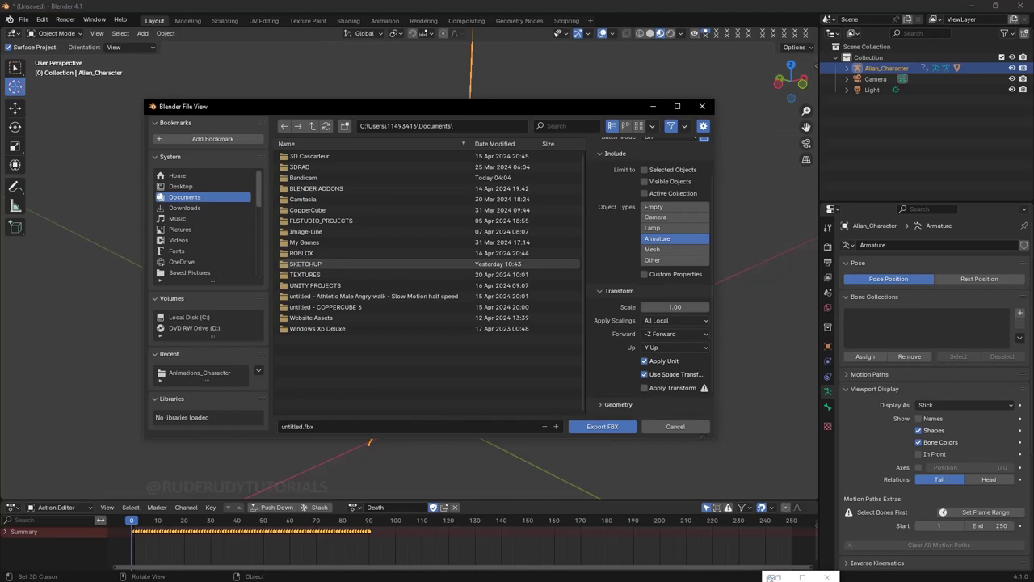
Review the Export FBX settings, then cancel the export without saving a file.
{"action": "scroll", "coordinate": [651, 283], "scroll_direction": "down", "scroll_amount": 3}
{"action": "scroll", "coordinate": [651, 282], "scroll_direction": "down", "scroll_amount": 1}
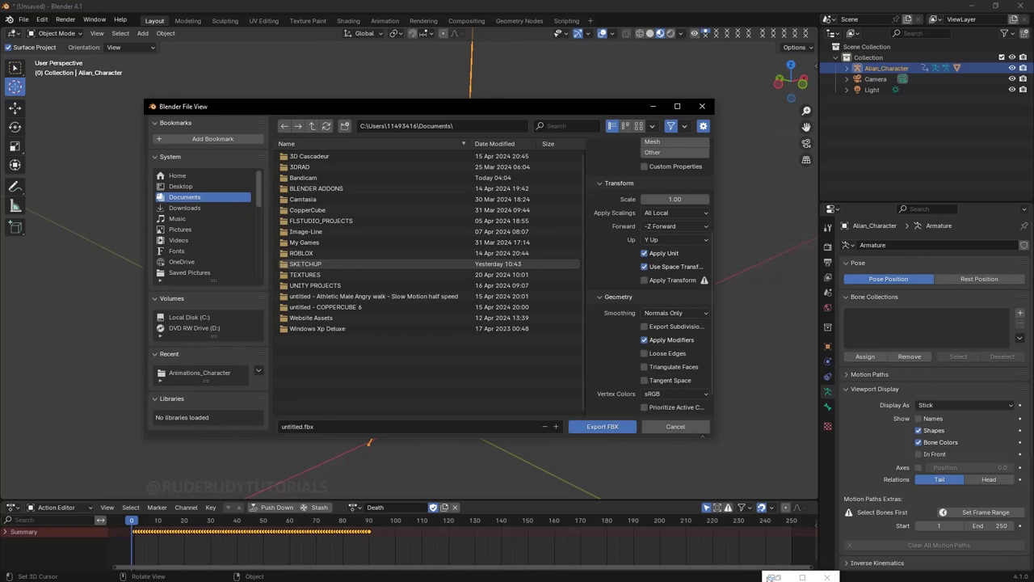
{"action": "scroll", "coordinate": [651, 277], "scroll_direction": "down", "scroll_amount": 1}
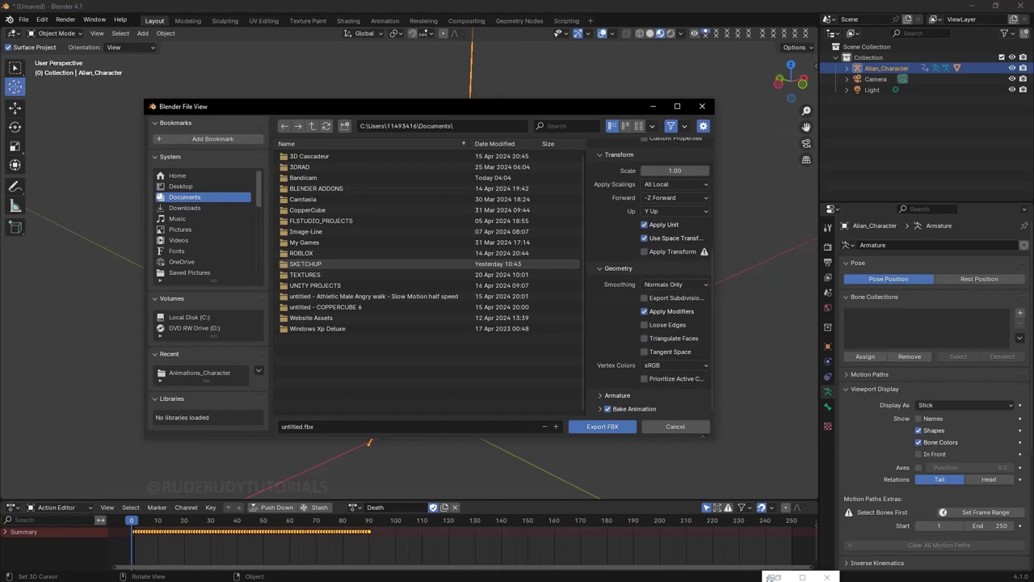
{"action": "scroll", "coordinate": [651, 275], "scroll_direction": "up", "scroll_amount": 2}
{"action": "scroll", "coordinate": [652, 275], "scroll_direction": "up", "scroll_amount": 1}
{"action": "scroll", "coordinate": [652, 274], "scroll_direction": "up", "scroll_amount": 1}
{"action": "scroll", "coordinate": [652, 275], "scroll_direction": "up", "scroll_amount": 2}
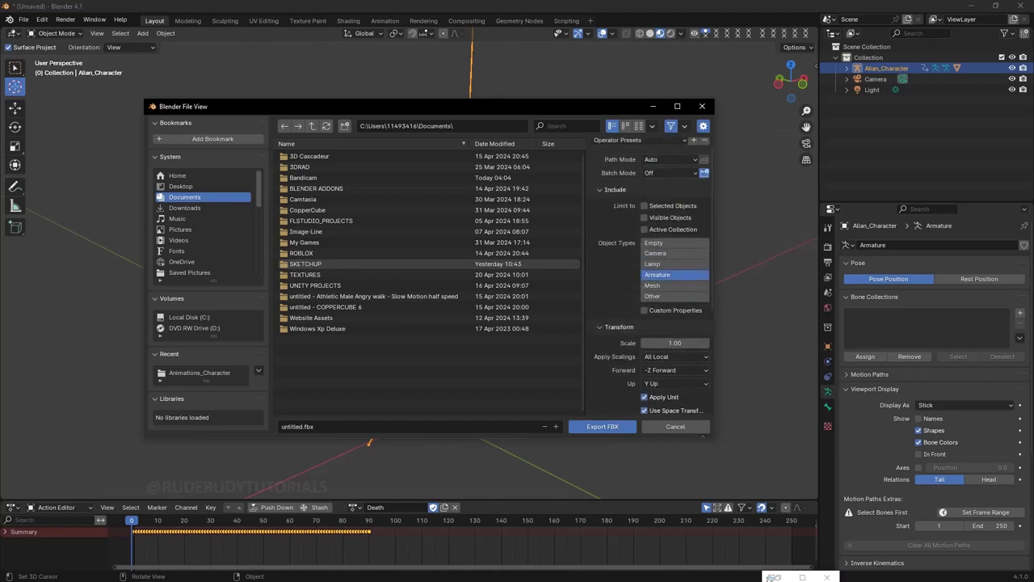
{"action": "scroll", "coordinate": [651, 275], "scroll_direction": "down", "scroll_amount": 1}
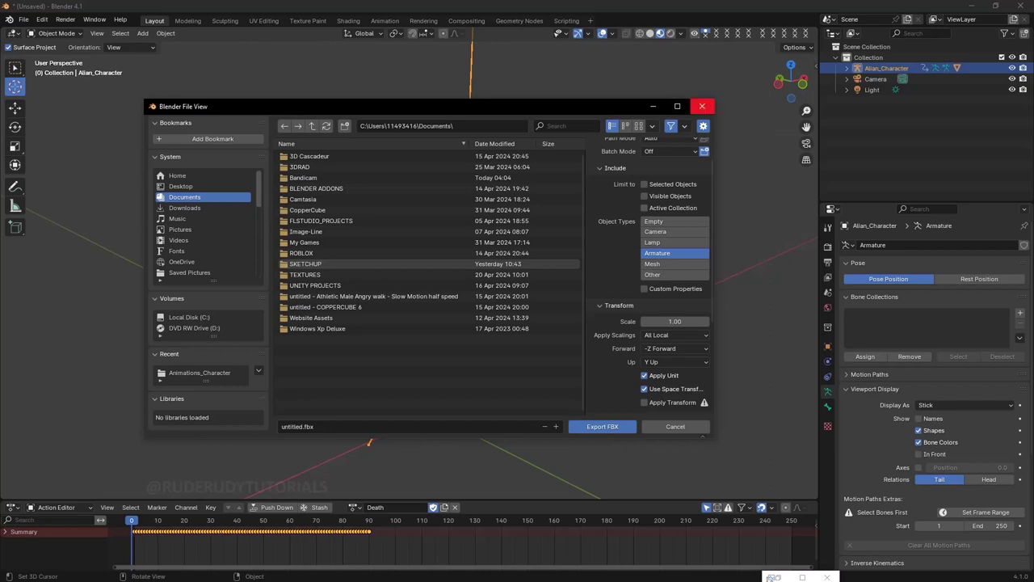
{"action": "left_click", "coordinate": [702, 106]}
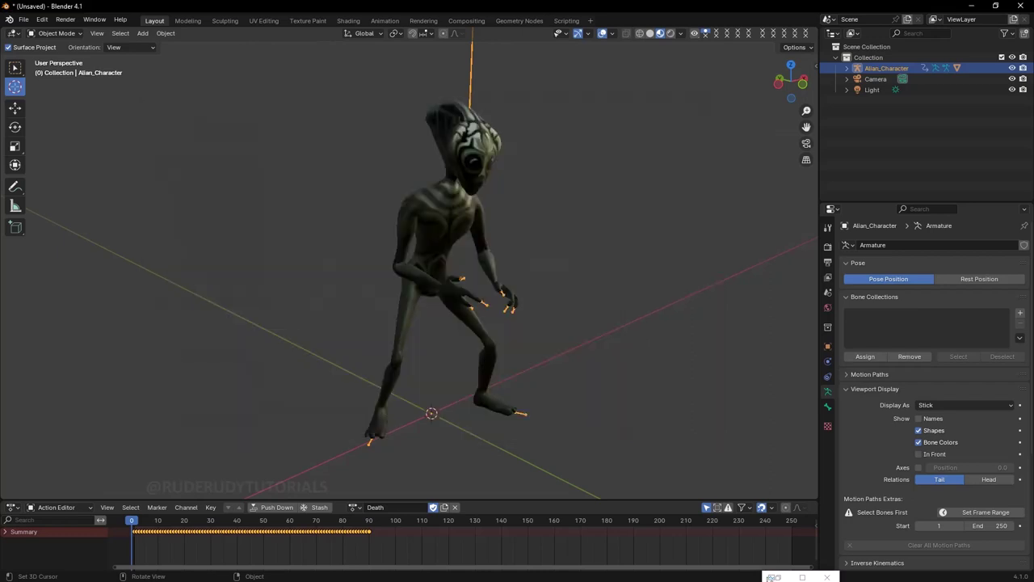
Delete the Camera object from the scene.
{"action": "left_click", "coordinate": [24, 19]}
{"action": "left_click", "coordinate": [875, 78]}
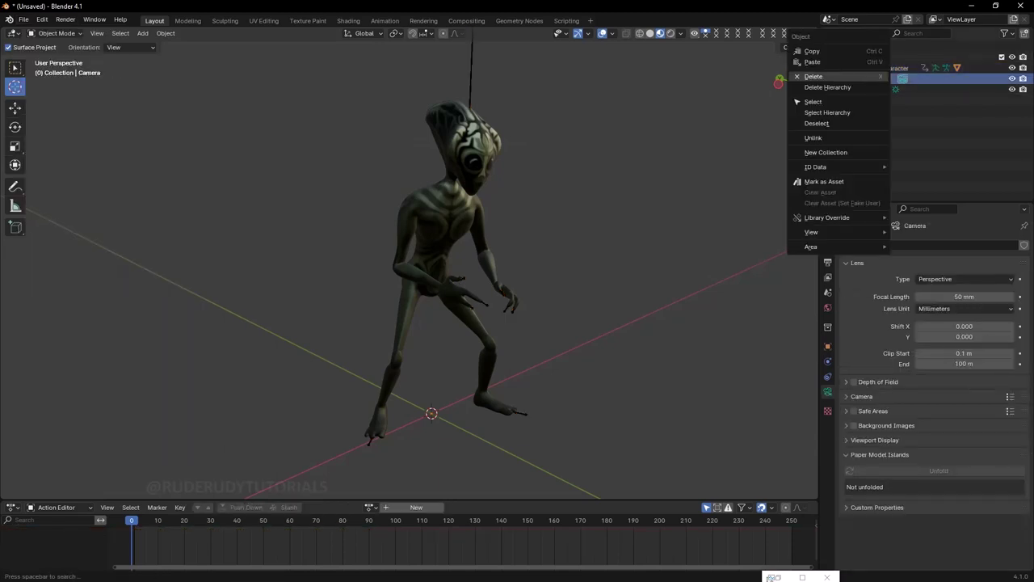
{"action": "left_click", "coordinate": [814, 76]}
Select the Alian_Character rig and bring up the File menu for exporting.
{"action": "middle_click_drag", "start_coordinate": [517, 259], "coordinate": [380, 249]}
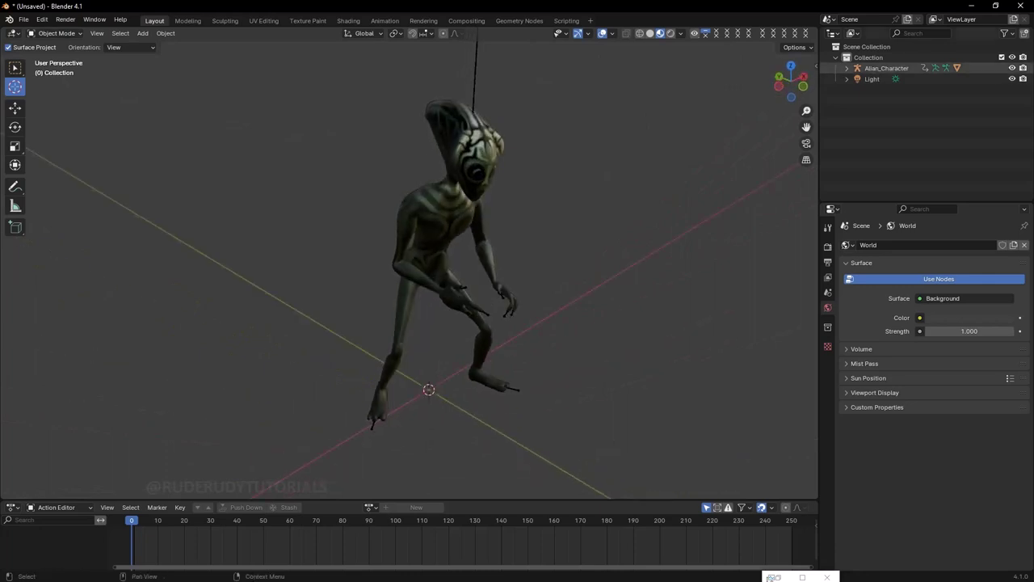
{"action": "left_click", "coordinate": [886, 68]}
{"action": "left_click", "coordinate": [23, 19]}
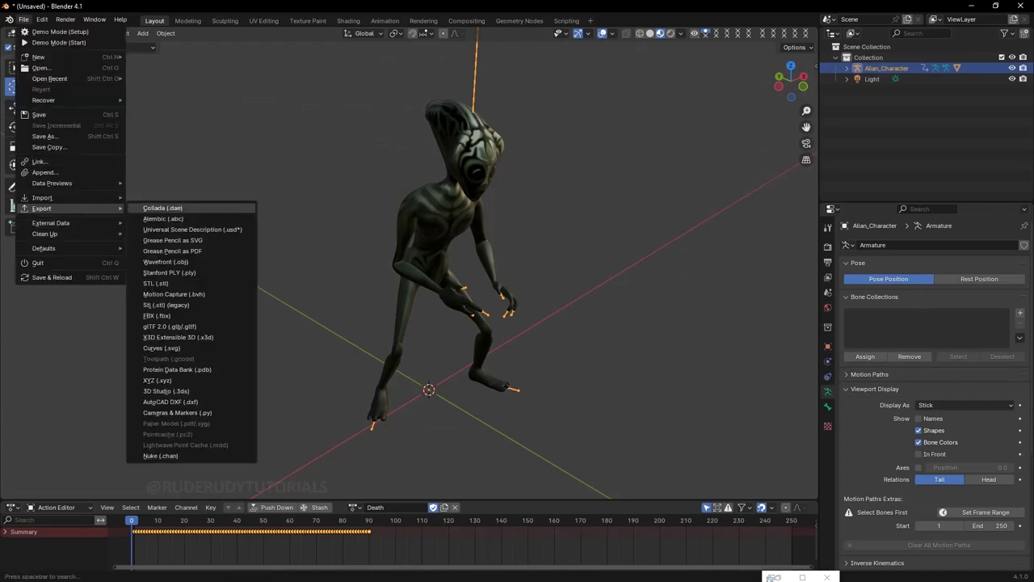
{"action": "mouse_move", "coordinate": [42, 208]}
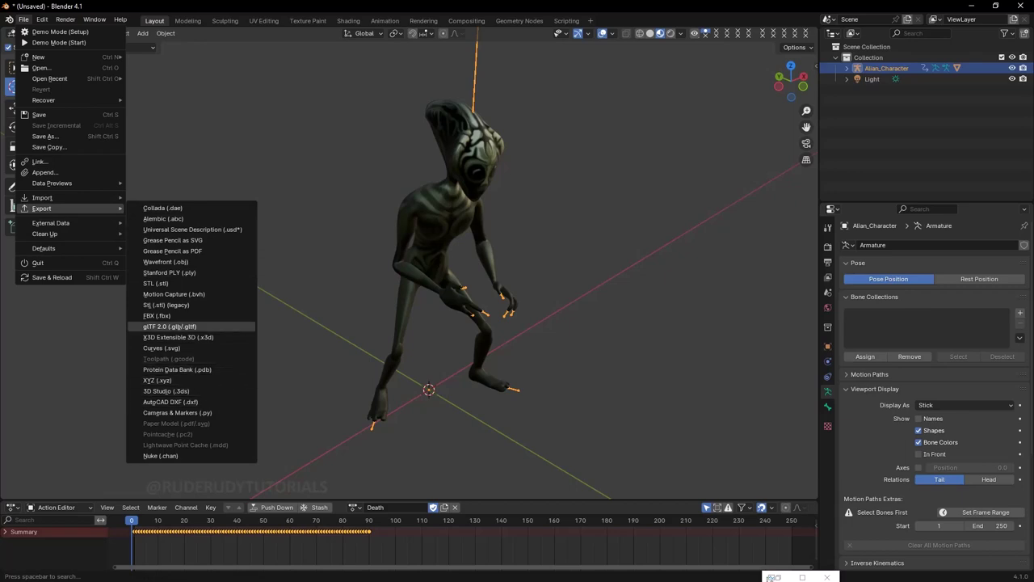
Start an FBX export and browse to CopperCube\projects\Tomb Survival v1.0\TOMB SURVIVAL\3D Models.
{"action": "left_click", "coordinate": [157, 315]}
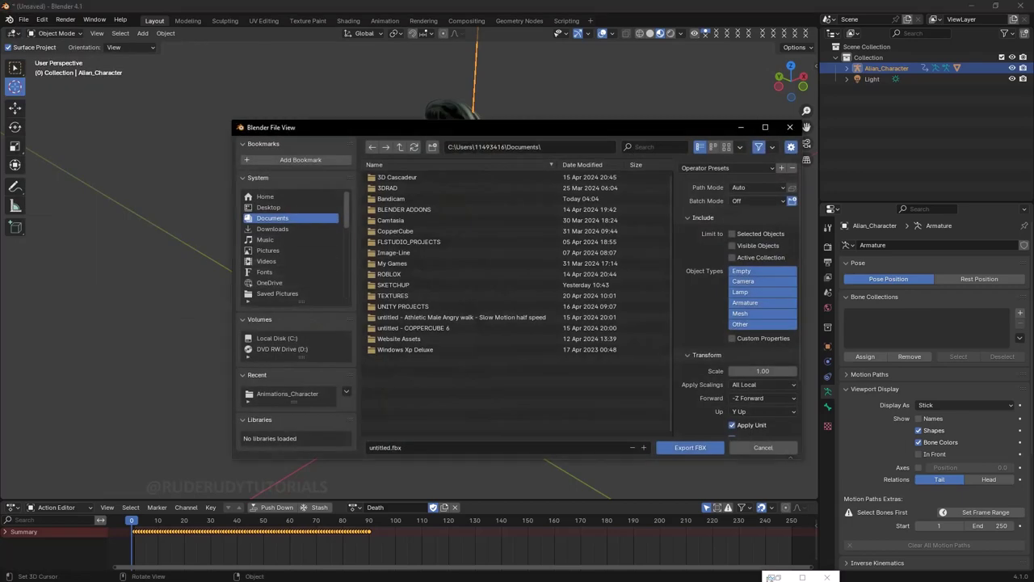
{"action": "left_click", "coordinate": [395, 232]}
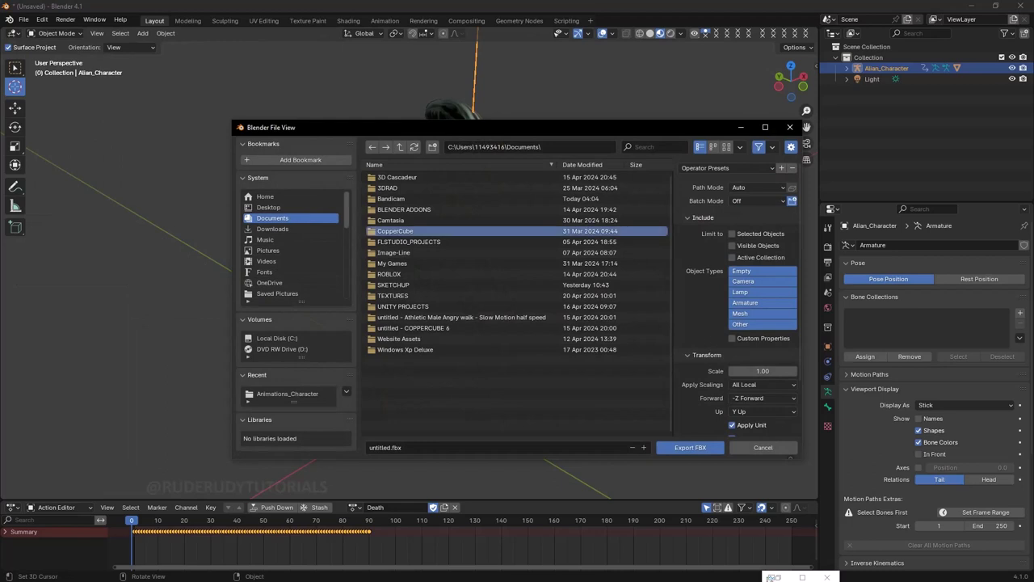
{"action": "double_click", "coordinate": [395, 231]}
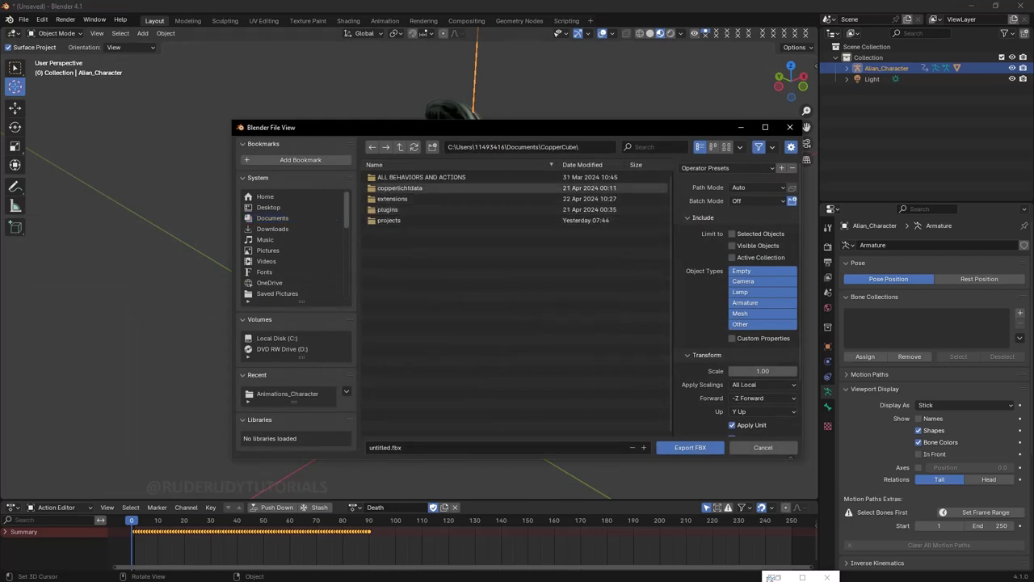
{"action": "double_click", "coordinate": [388, 220]}
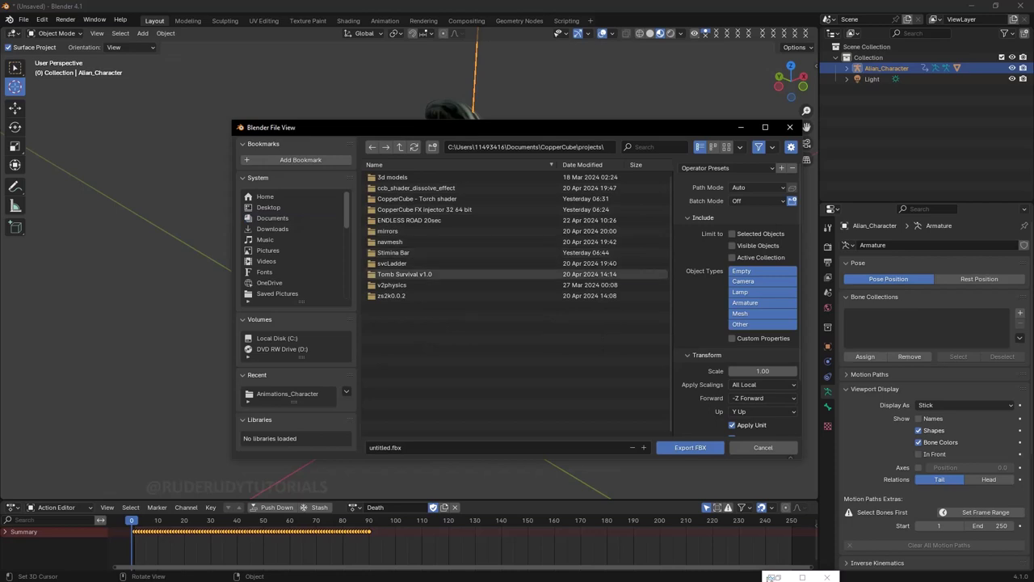
{"action": "double_click", "coordinate": [404, 274]}
{"action": "double_click", "coordinate": [395, 177]}
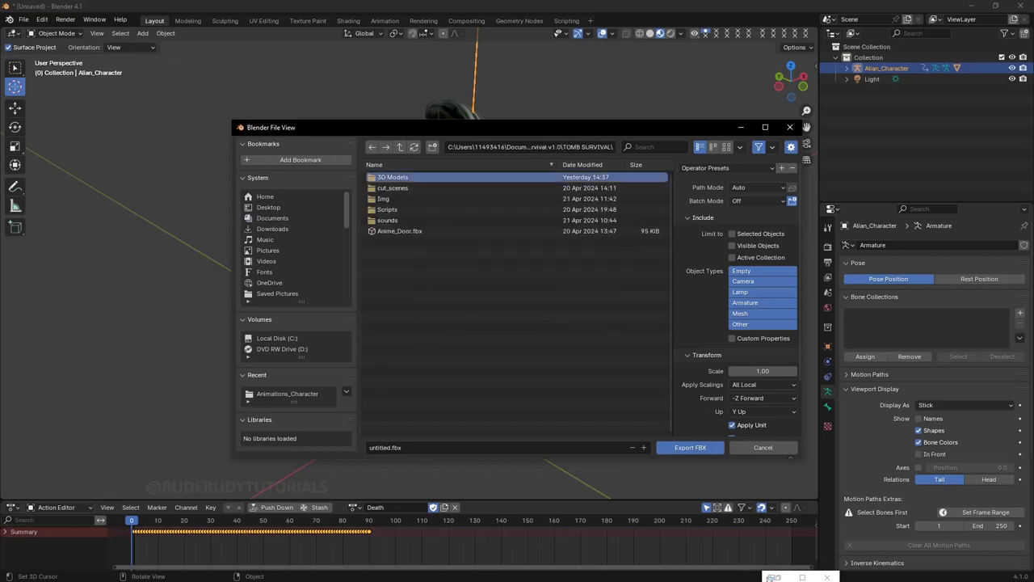
{"action": "double_click", "coordinate": [393, 177]}
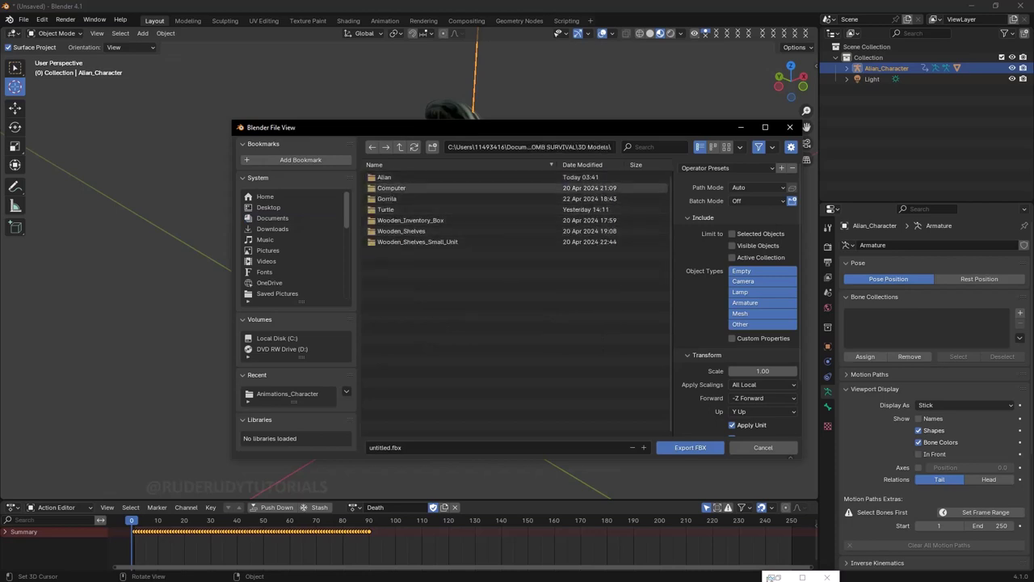
Open Alian\Animations_Character and use Alian_Male.fbx as the export file name.
{"action": "left_click", "coordinate": [384, 177]}
{"action": "double_click", "coordinate": [384, 177]}
{"action": "double_click", "coordinate": [396, 177]}
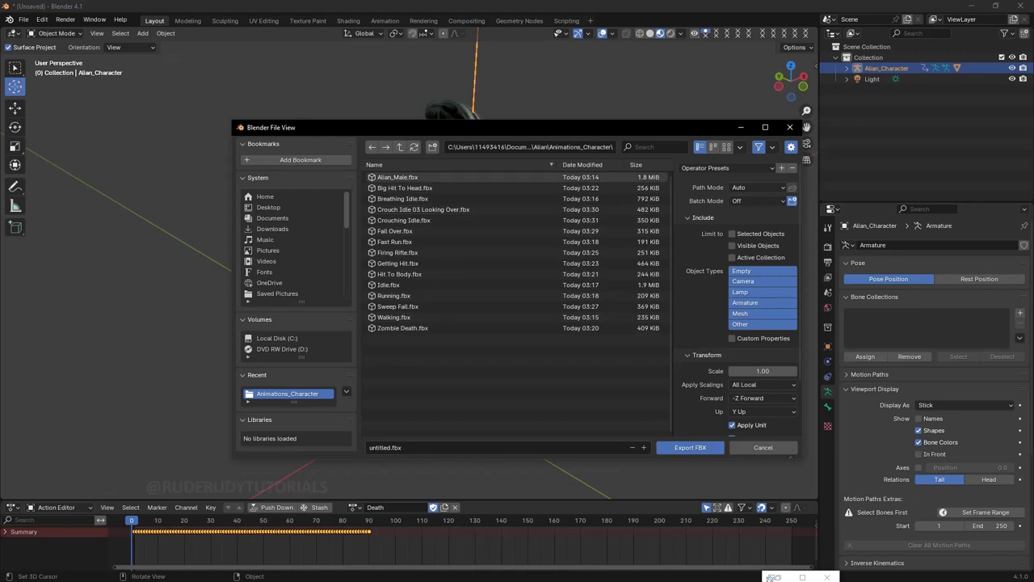
{"action": "left_click", "coordinate": [396, 177]}
{"action": "left_click", "coordinate": [392, 447]}
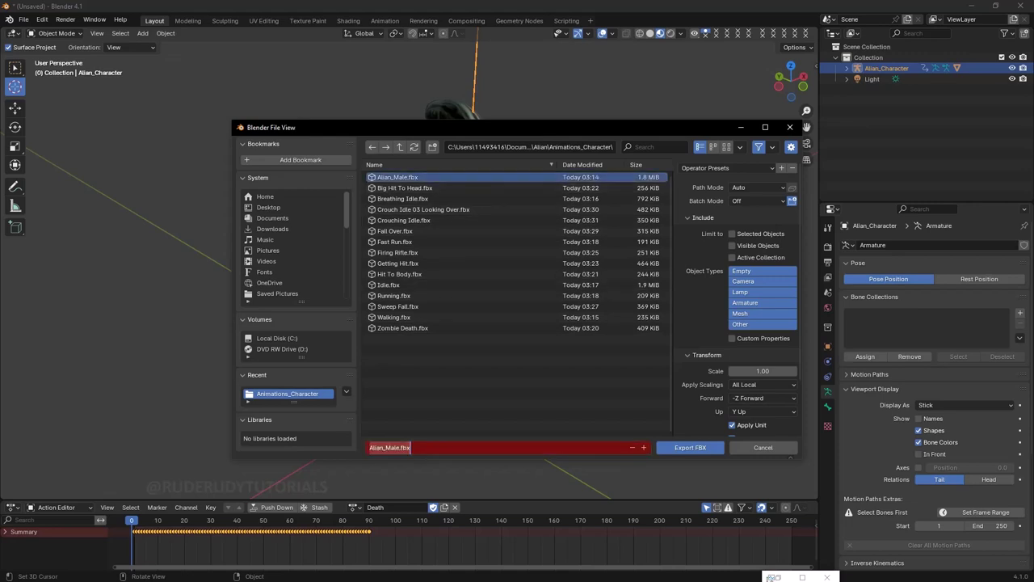
Rename the export to Alian Caracter.fbx, collapse Transform settings, and export the FBX.
{"action": "left_click", "coordinate": [401, 447]}
{"action": "type", "text": "Caracter"}
{"action": "key", "text": "Return"}
{"action": "left_click", "coordinate": [688, 354]}
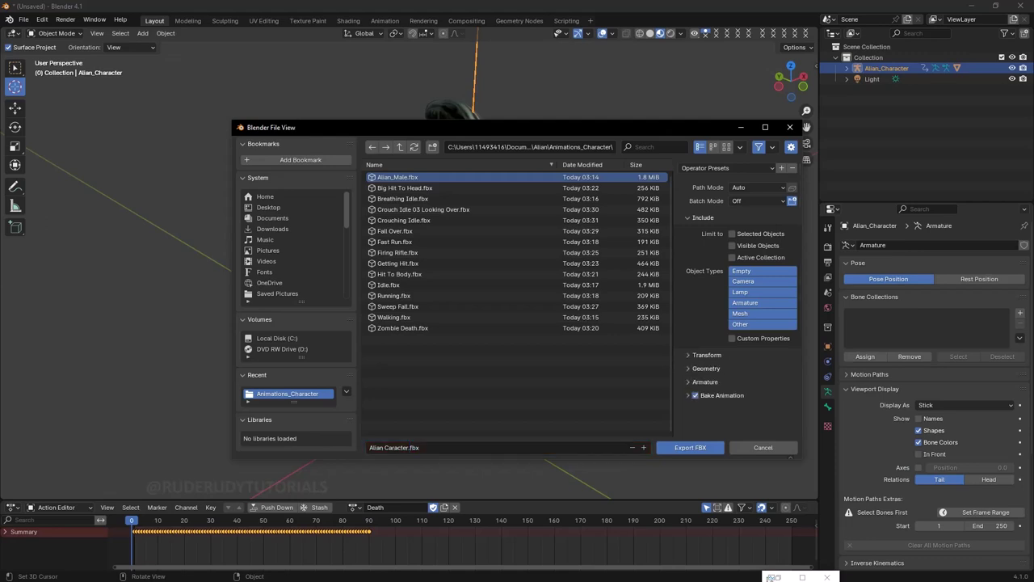
{"action": "left_click", "coordinate": [689, 447]}
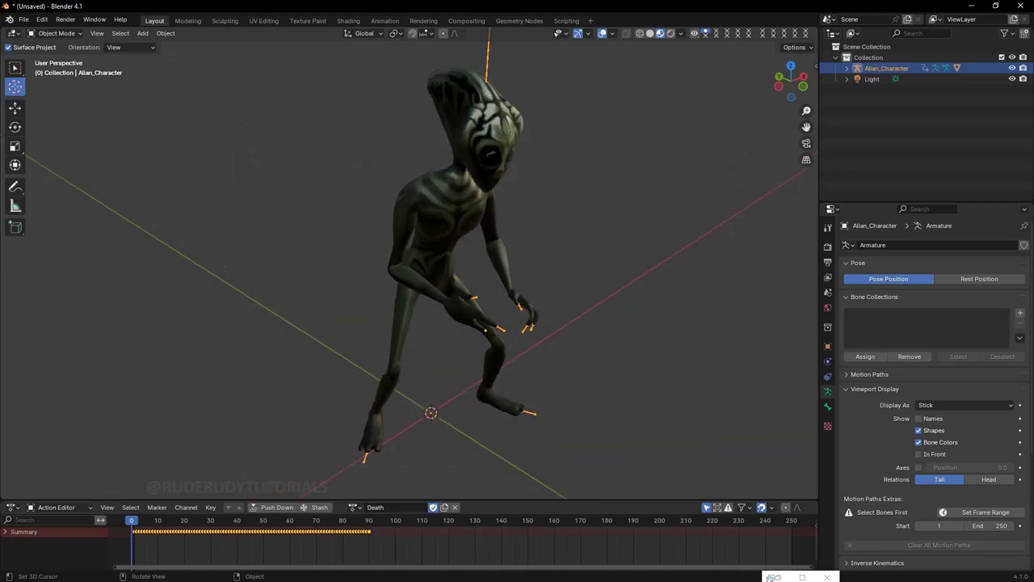
{"action": "middle_click_drag", "start_coordinate": [429, 267], "coordinate": [453, 243]}
Restore the CopperCube editor window from its taskbar button.
{"action": "scroll", "coordinate": [410, 266], "scroll_direction": "down", "scroll_amount": 2}
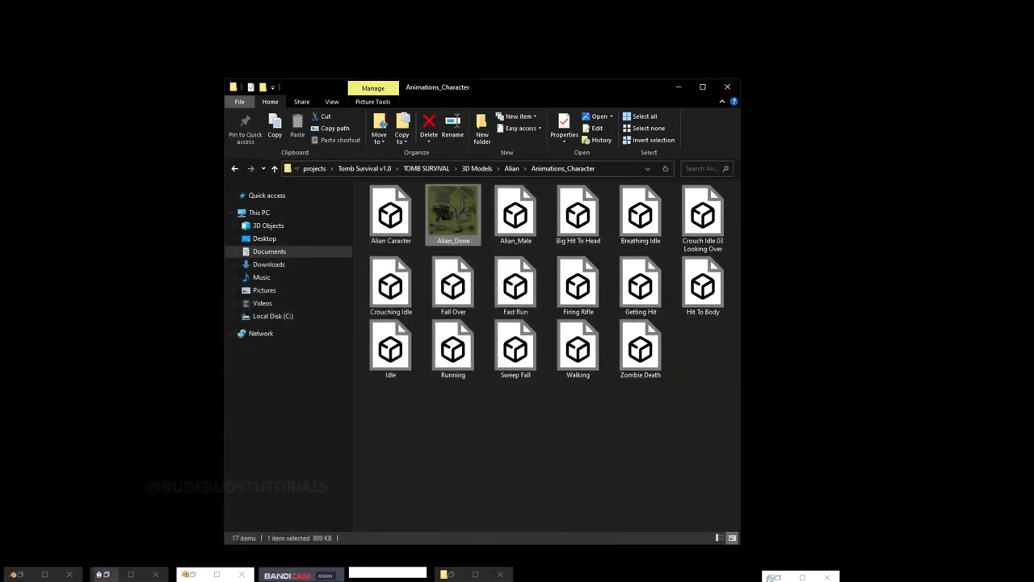
{"action": "right_click", "coordinate": [102, 573]}
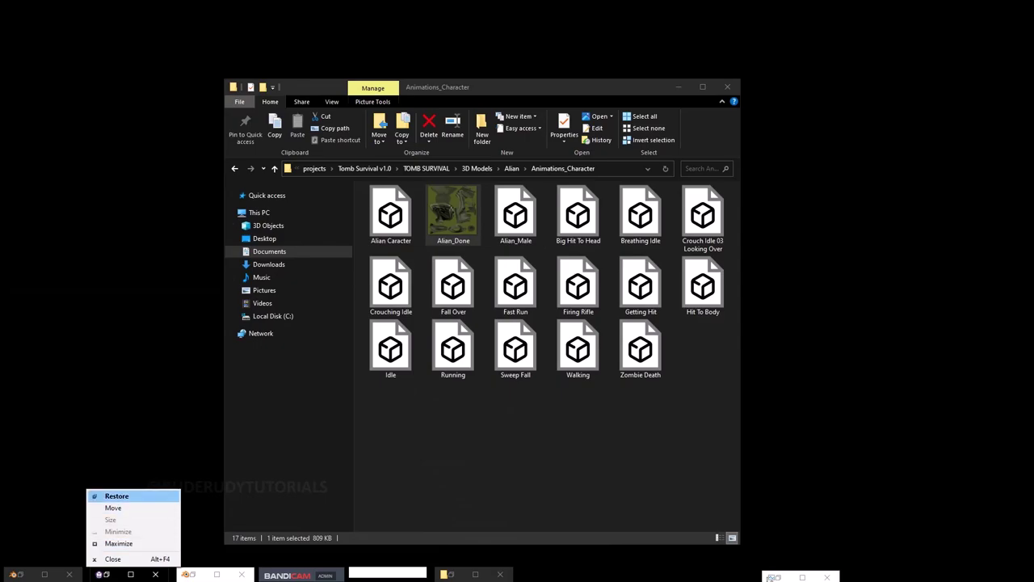
{"action": "left_click", "coordinate": [117, 495]}
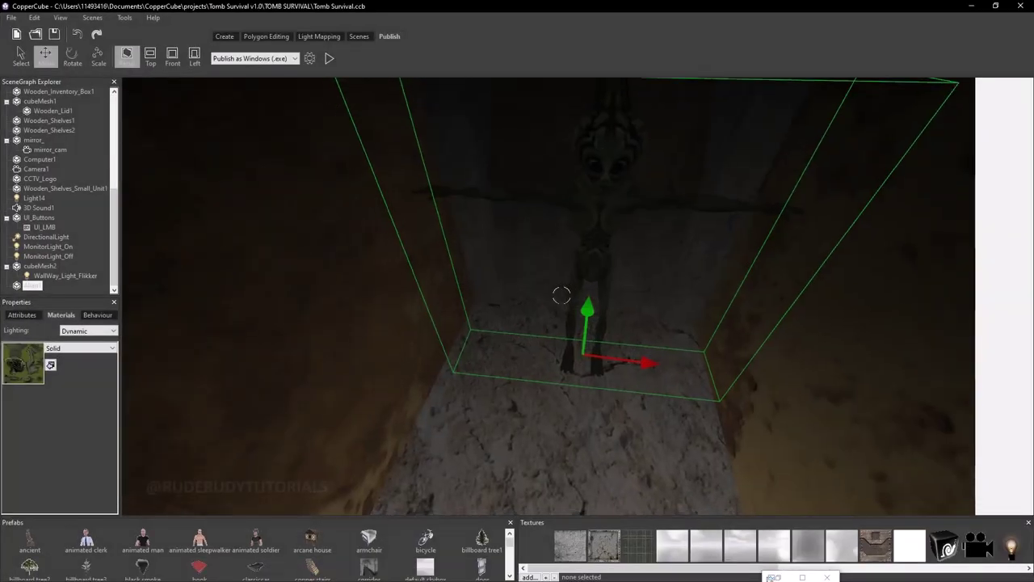
Delete the old alien node from the SceneGraph Explorer.
{"action": "left_click_drag", "start_coordinate": [561, 295], "coordinate": [561, 295]}
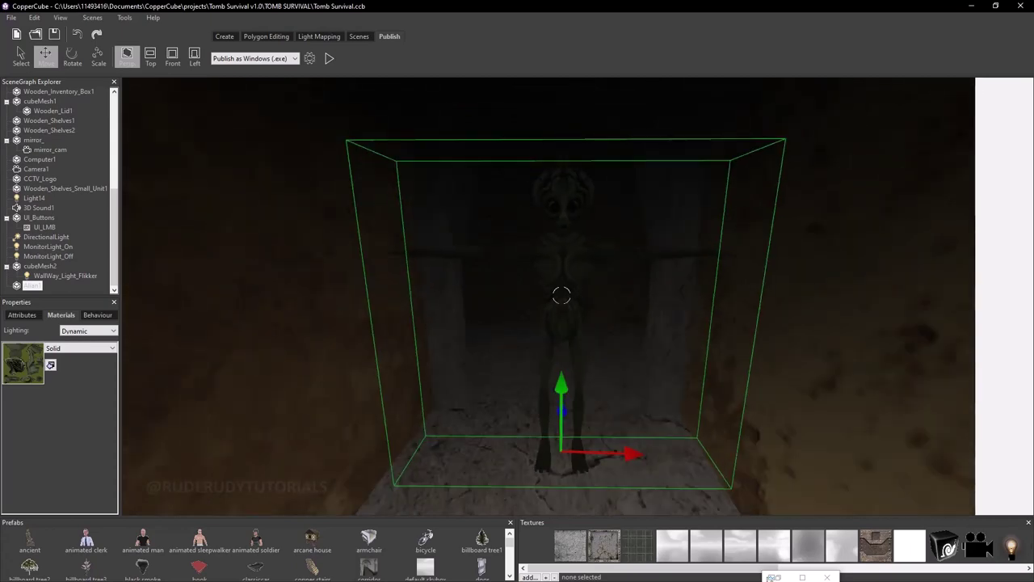
{"action": "scroll", "coordinate": [562, 295], "scroll_direction": "up", "scroll_amount": 2}
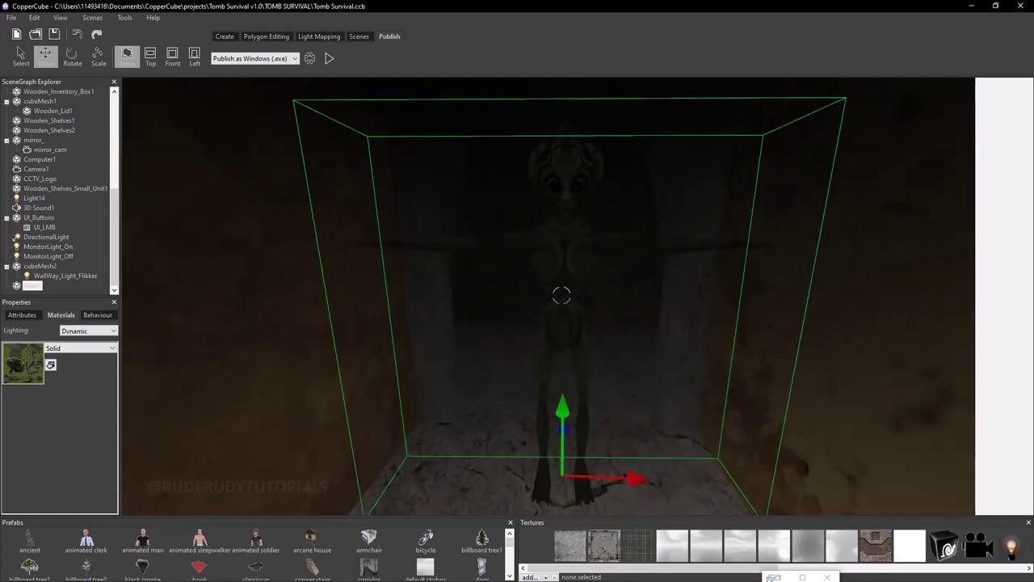
{"action": "right_click", "coordinate": [36, 286]}
{"action": "left_click", "coordinate": [65, 304]}
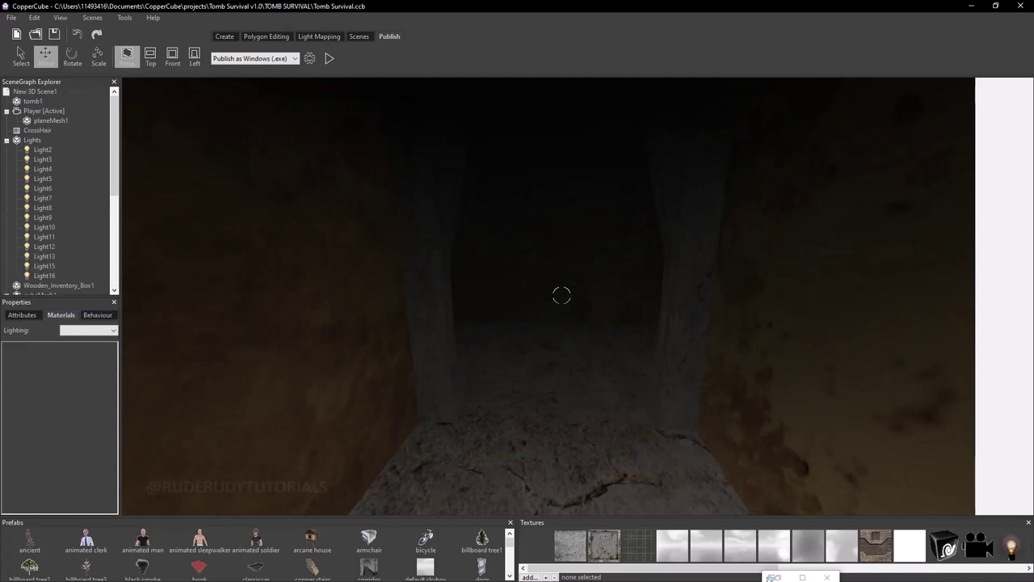
Bring up the File menu's Import options.
{"action": "scroll", "coordinate": [562, 294], "scroll_direction": "down", "scroll_amount": 2}
{"action": "scroll", "coordinate": [562, 295], "scroll_direction": "down", "scroll_amount": 2}
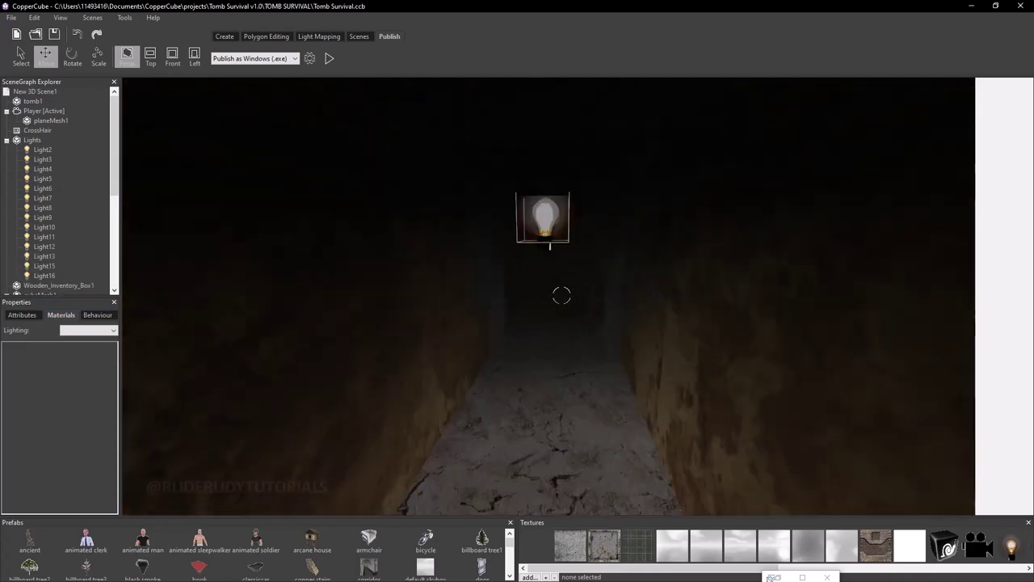
{"action": "scroll", "coordinate": [561, 295], "scroll_direction": "down", "scroll_amount": 2}
{"action": "scroll", "coordinate": [561, 295], "scroll_direction": "up", "scroll_amount": 2}
{"action": "scroll", "coordinate": [561, 295], "scroll_direction": "down", "scroll_amount": 1}
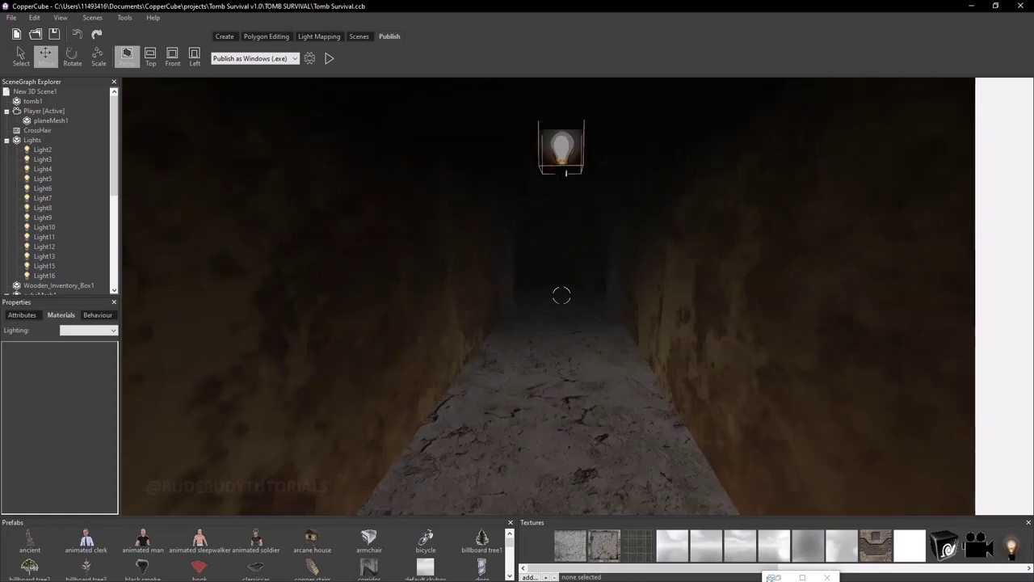
{"action": "left_click", "coordinate": [11, 17]}
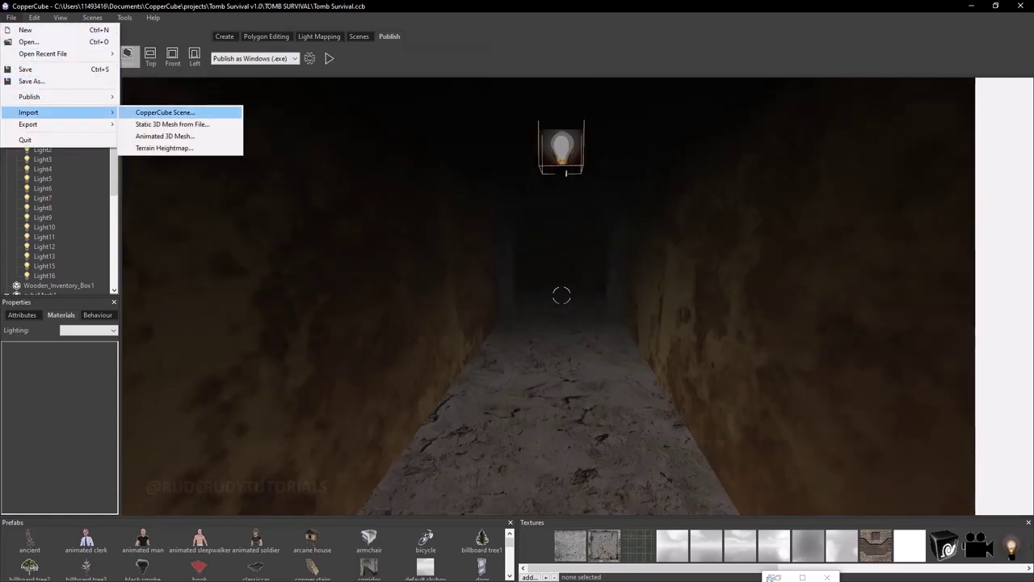
Import the animated mesh Alian Caracter from the Animations_Character folder.
{"action": "left_click", "coordinate": [165, 136]}
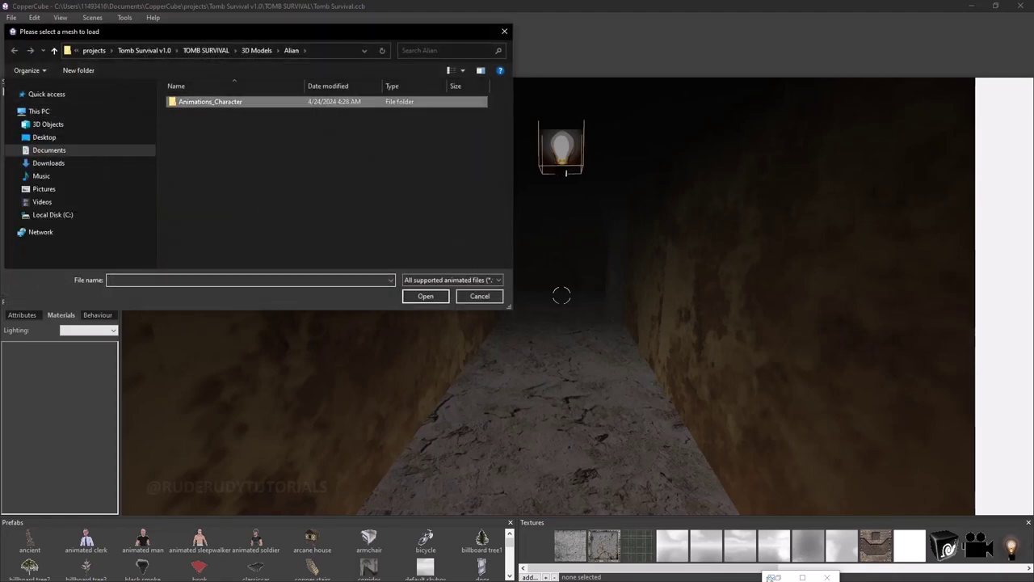
{"action": "double_click", "coordinate": [210, 101]}
{"action": "left_click", "coordinate": [198, 101]}
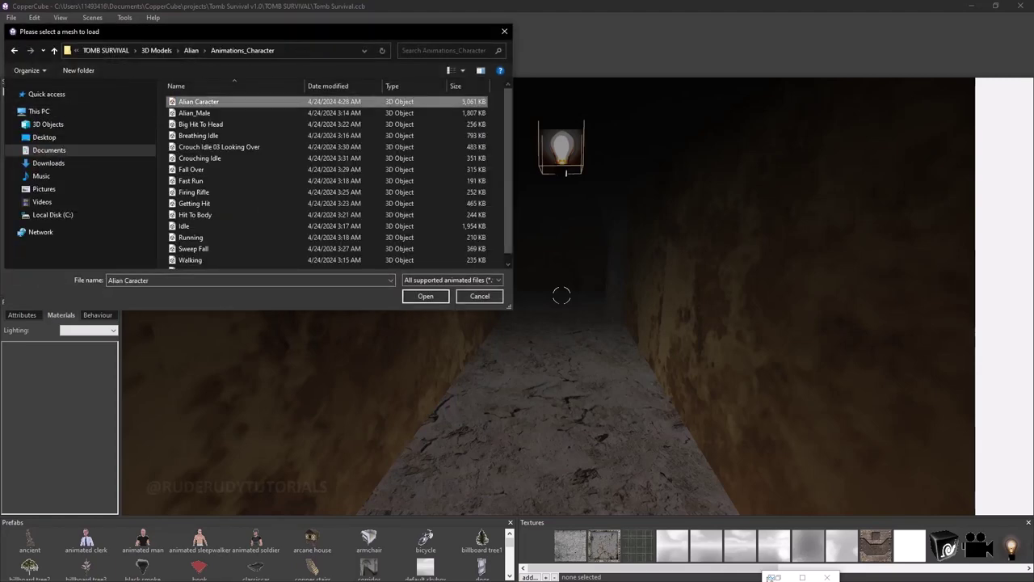
{"action": "key", "text": "Return"}
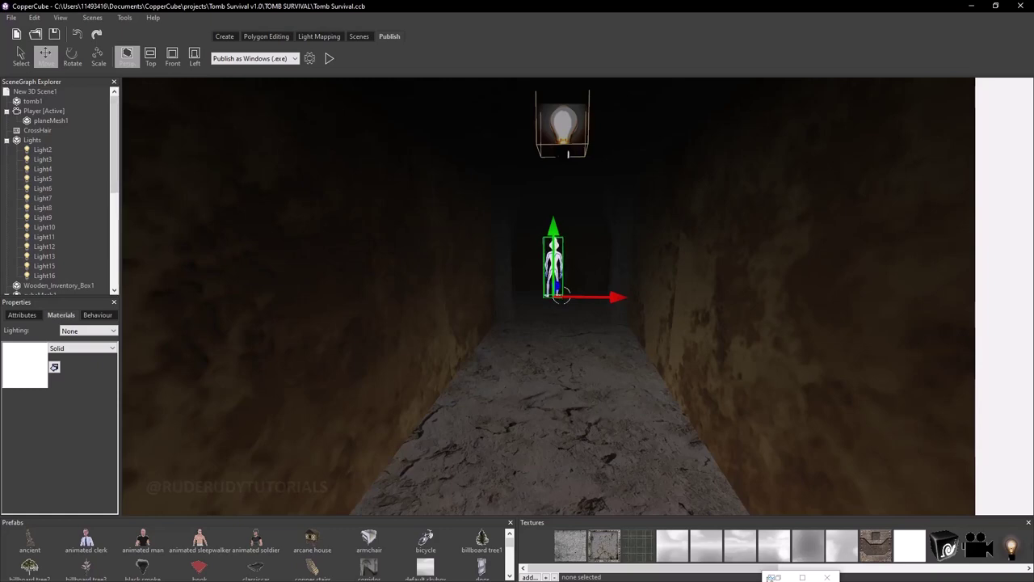
Scale the alien up to several times its size, then return to the Move tool.
{"action": "left_click", "coordinate": [98, 57]}
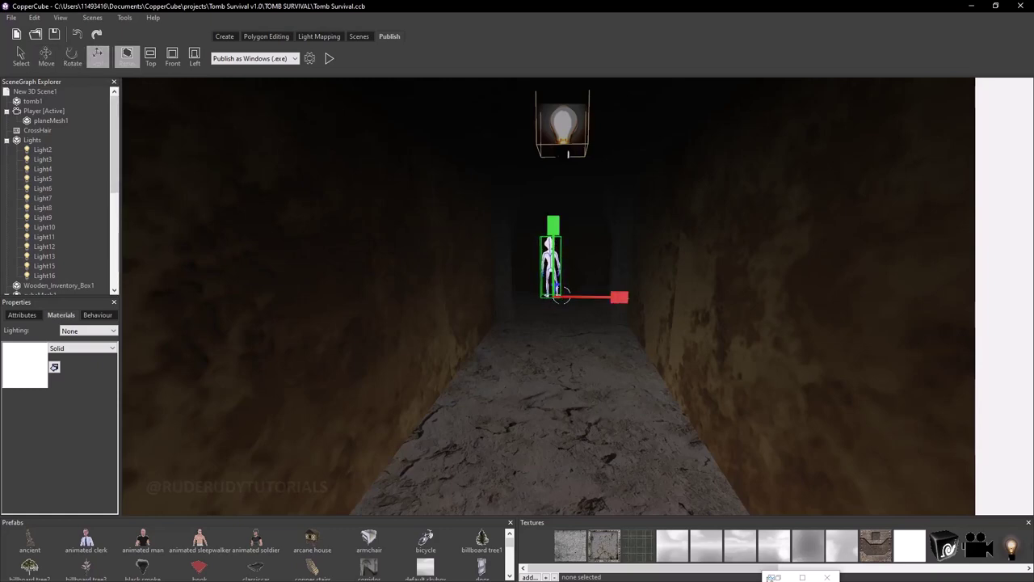
{"action": "left_click_drag", "start_coordinate": [563, 298], "coordinate": [560, 297]}
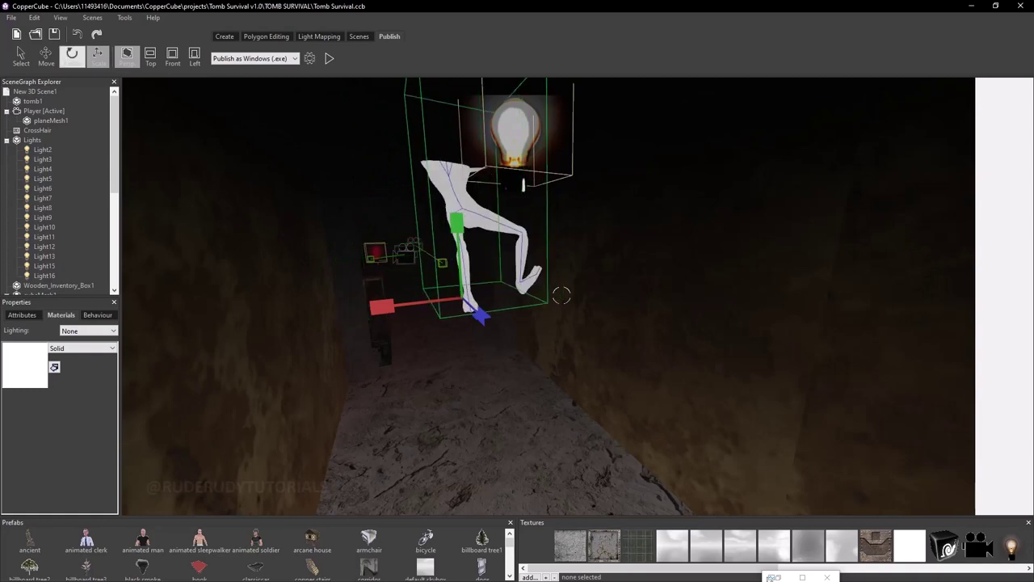
{"action": "left_click", "coordinate": [20, 55]}
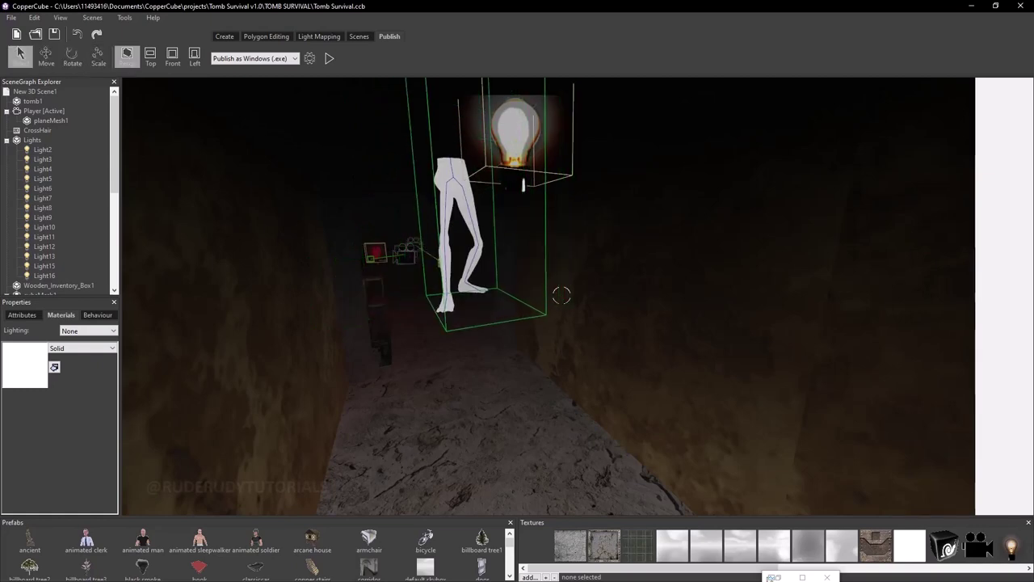
{"action": "key", "text": "w"}
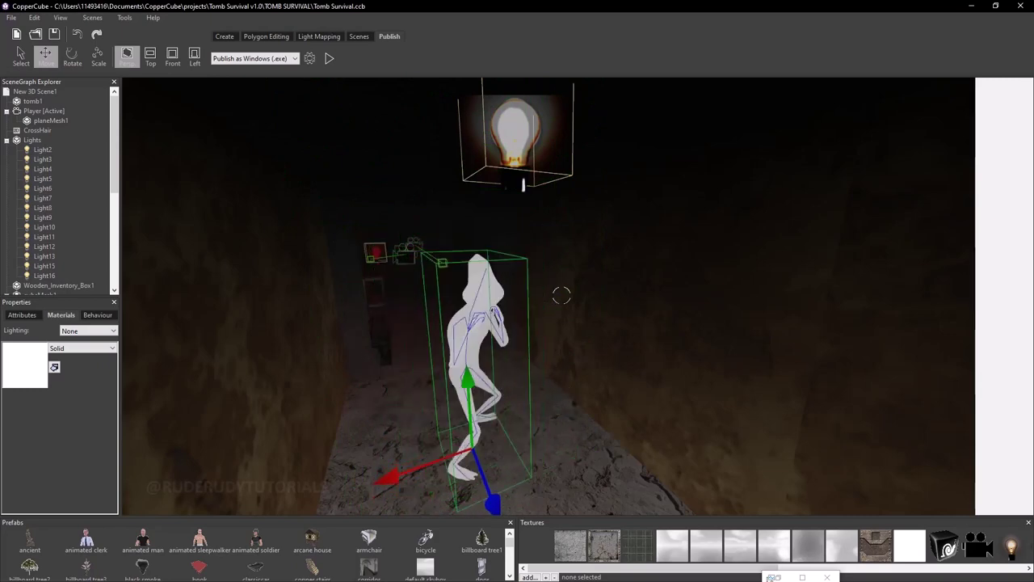
Add a new texture file and select the Alian_Done image.
{"action": "scroll", "coordinate": [561, 296], "scroll_direction": "up", "scroll_amount": 2}
{"action": "scroll", "coordinate": [561, 296], "scroll_direction": "up", "scroll_amount": 3}
{"action": "scroll", "coordinate": [561, 296], "scroll_direction": "down", "scroll_amount": 2}
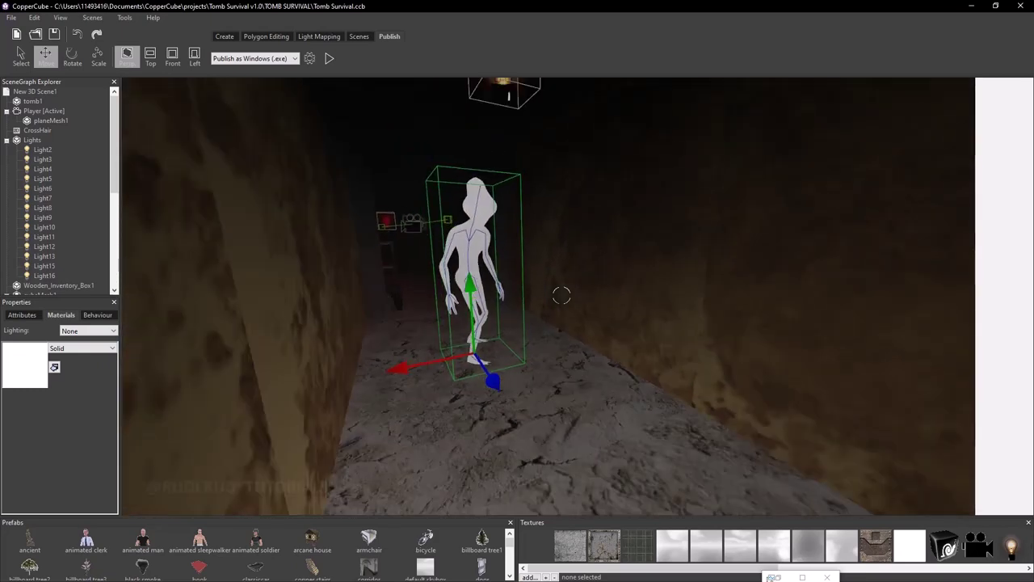
{"action": "scroll", "coordinate": [561, 296], "scroll_direction": "down", "scroll_amount": 2}
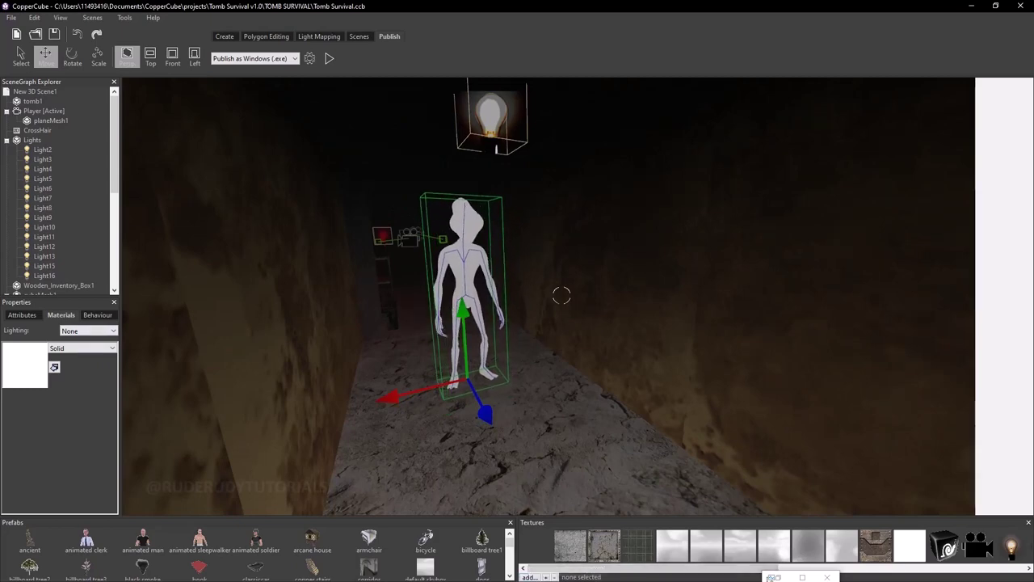
{"action": "left_click", "coordinate": [531, 577]}
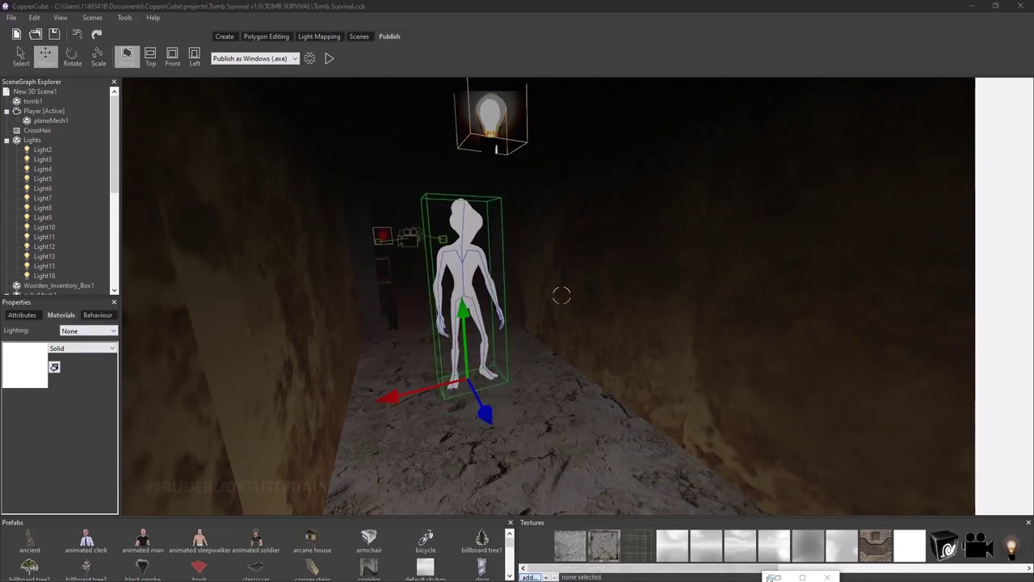
{"action": "left_click", "coordinate": [194, 113]}
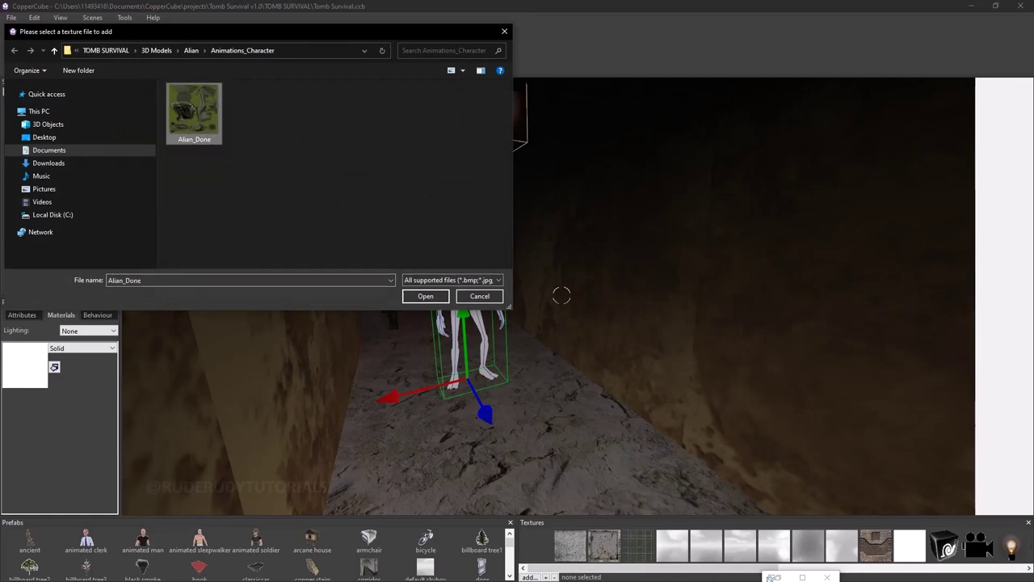
Load the Alian_Done texture and assign it to the alien's material slot.
{"action": "right_click", "coordinate": [261, 136]}
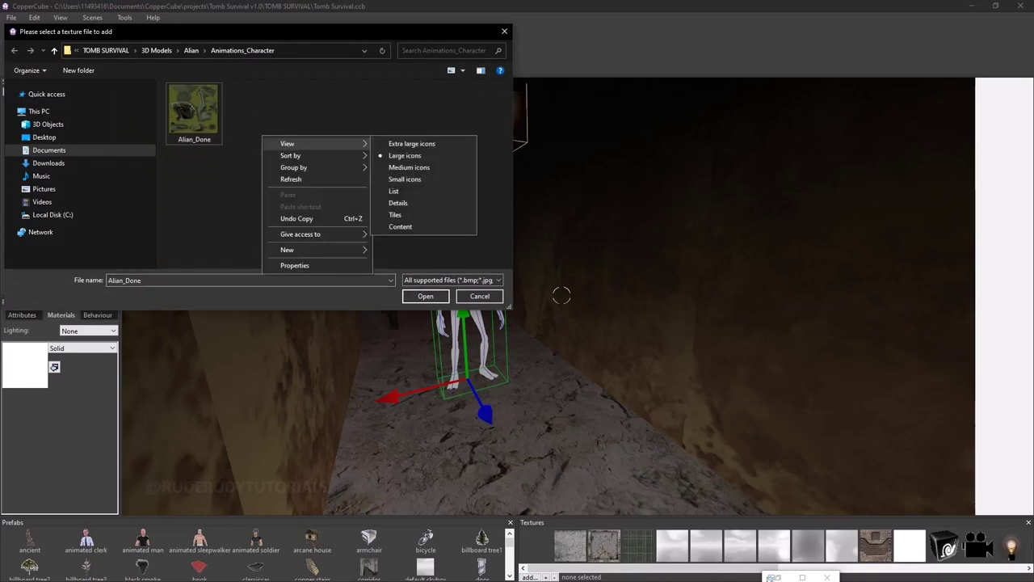
{"action": "left_click", "coordinate": [408, 143]}
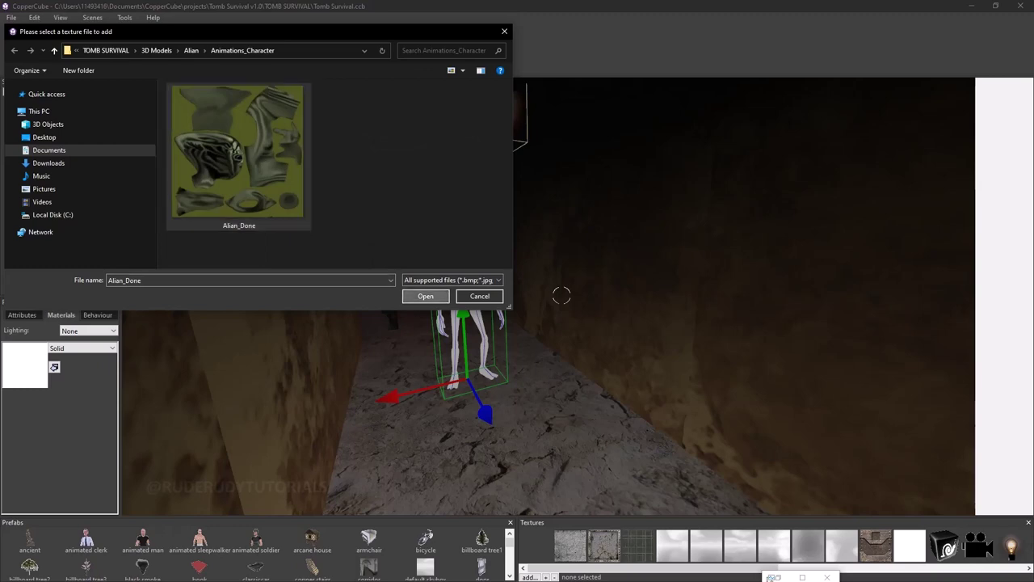
{"action": "key", "text": "Return"}
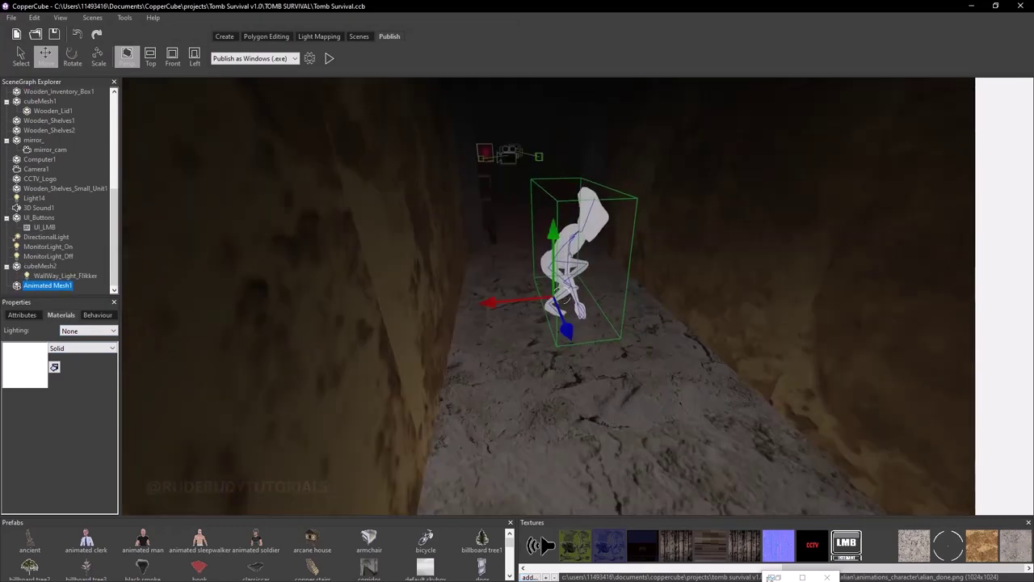
{"action": "left_click", "coordinate": [54, 367]}
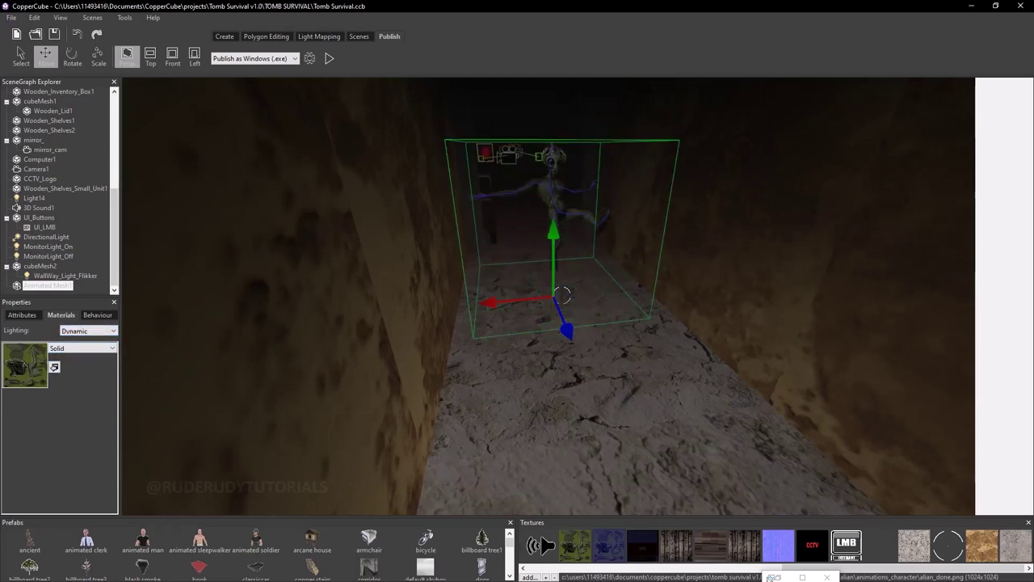
{"action": "scroll", "coordinate": [561, 293], "scroll_direction": "up", "scroll_amount": 5}
{"action": "right_click_drag", "start_coordinate": [562, 294], "coordinate": [561, 293]}
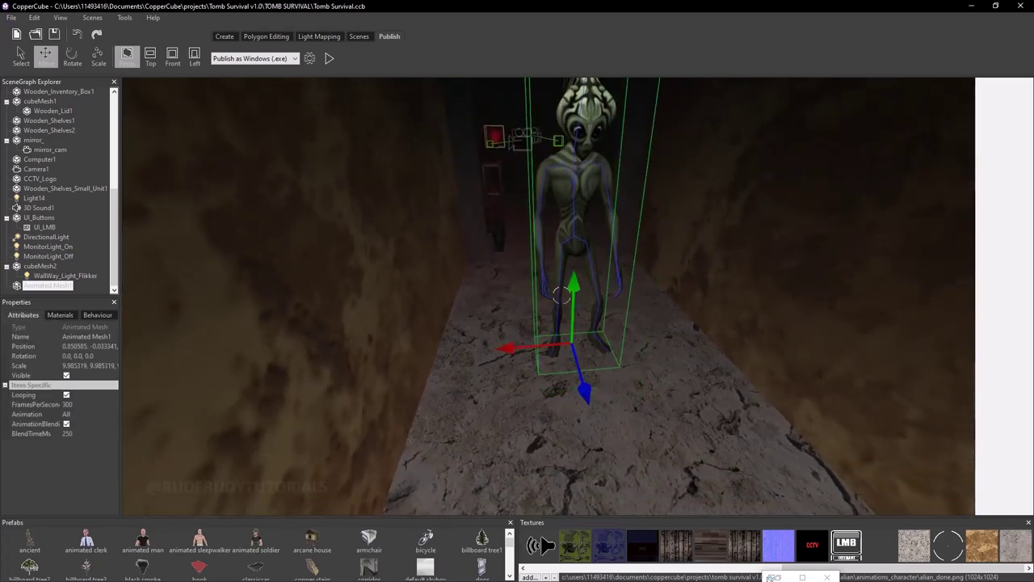
Set the alien's Animation attribute to Alian_Character|Idle.
{"action": "key", "text": "alt+Down"}
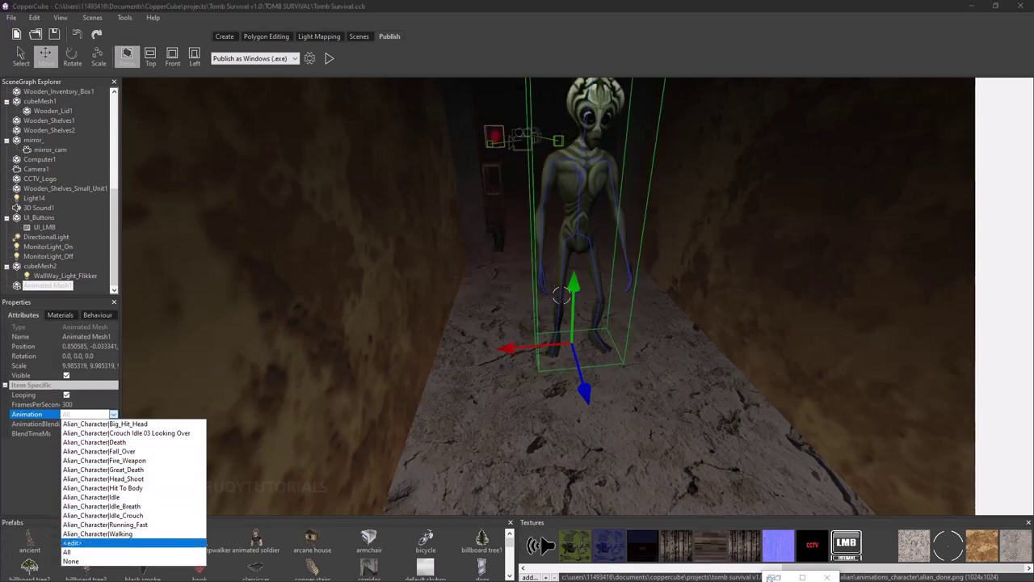
{"action": "key", "text": "Return"}
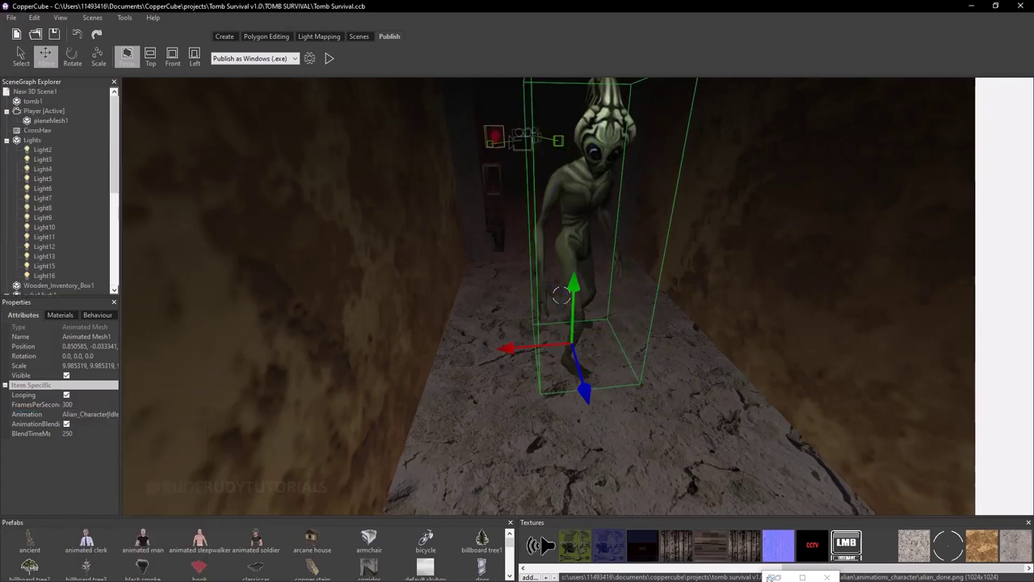
{"action": "scroll", "coordinate": [561, 296], "scroll_direction": "up", "scroll_amount": 2}
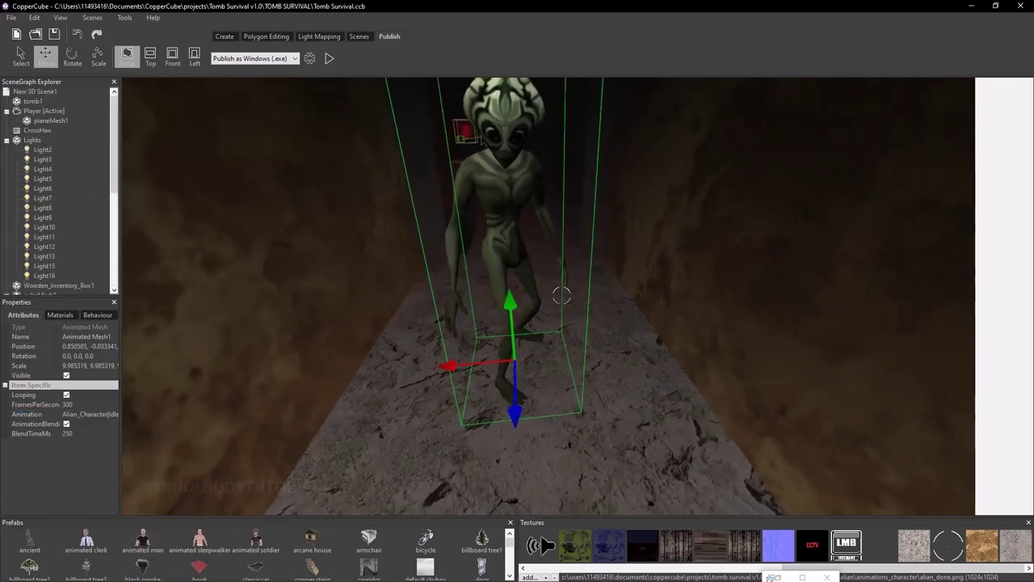
{"action": "scroll", "coordinate": [561, 295], "scroll_direction": "up", "scroll_amount": 3}
{"action": "right_click_drag", "start_coordinate": [561, 295], "coordinate": [560, 296]}
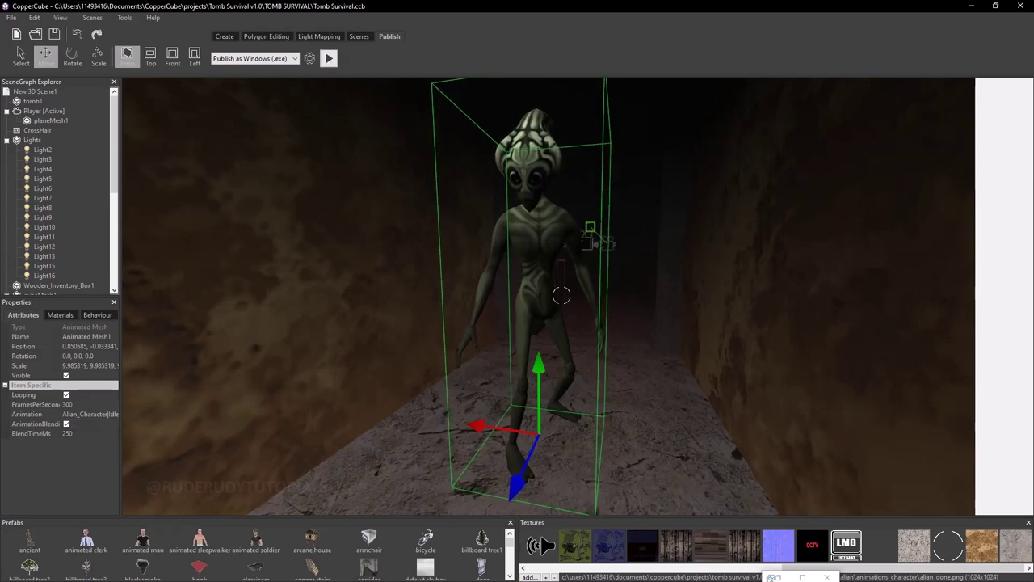
Publish the tomb scene as a Windows test build with F5.
{"action": "key", "text": "F5"}
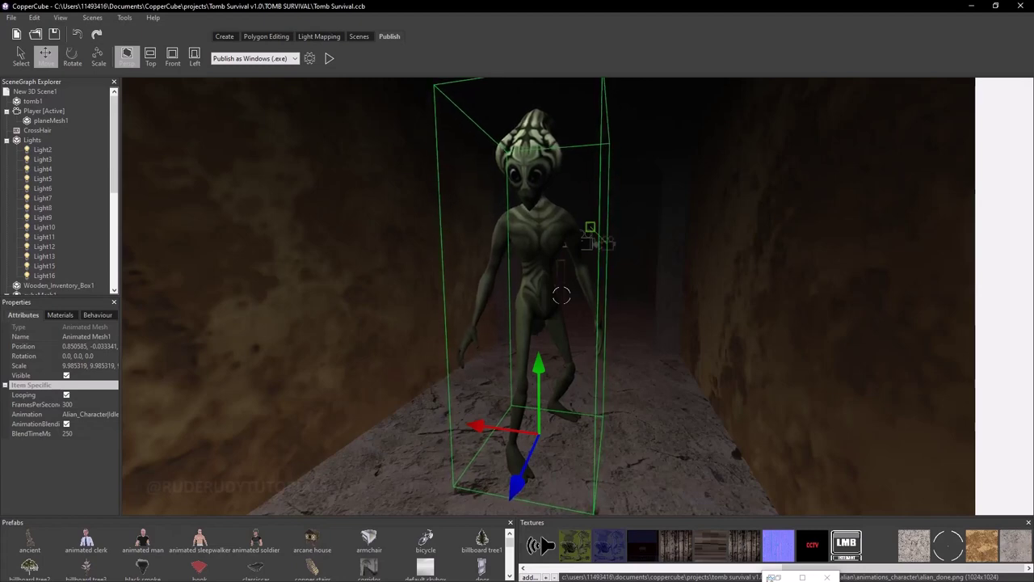
{"action": "scroll", "coordinate": [562, 296], "scroll_direction": "down", "scroll_amount": 3}
{"action": "scroll", "coordinate": [561, 295], "scroll_direction": "down", "scroll_amount": 3}
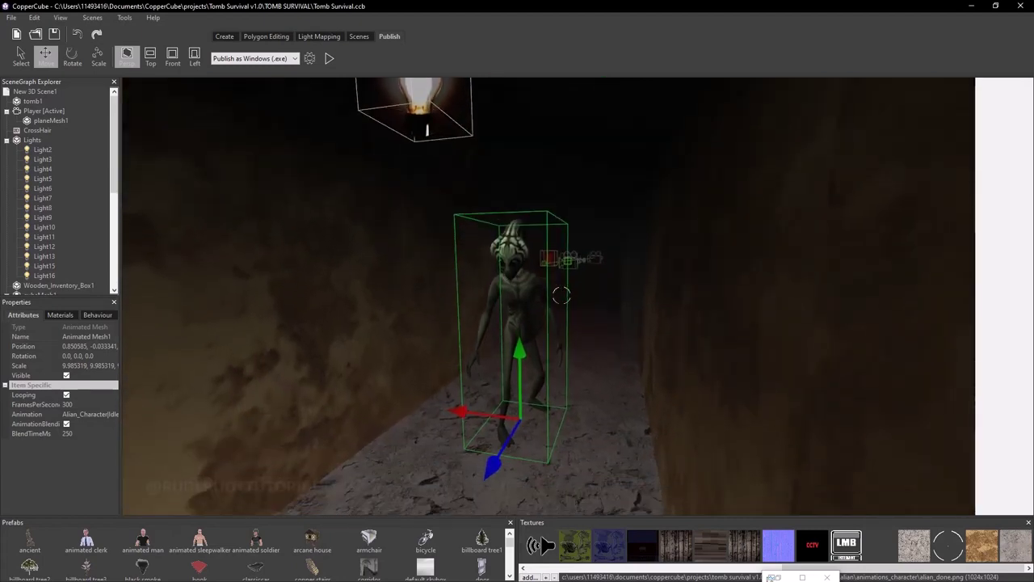
{"action": "left_click_drag", "start_coordinate": [562, 296], "coordinate": [561, 296]}
Hide Camera1 by unchecking its Visible attribute.
{"action": "left_click", "coordinate": [562, 296]}
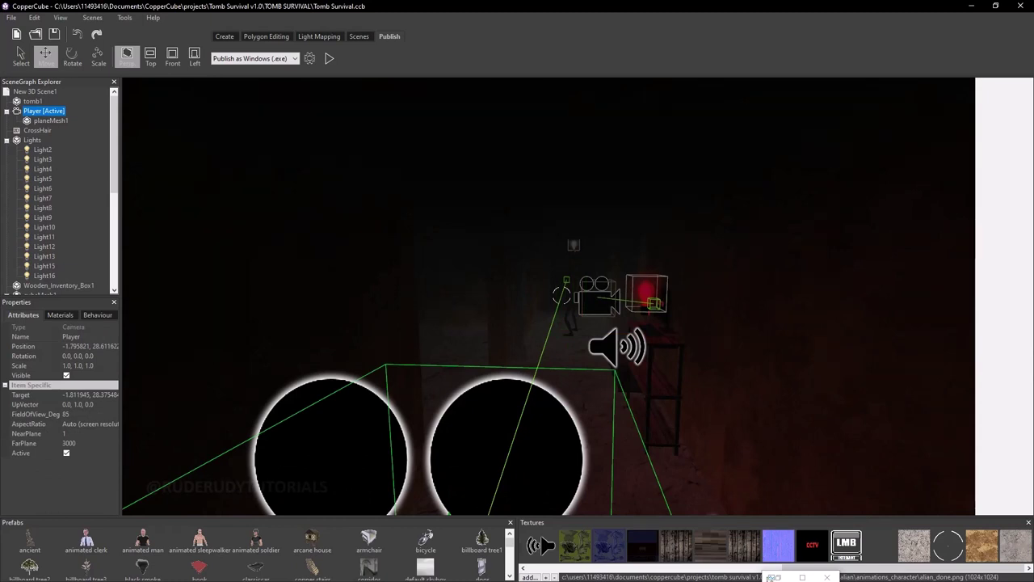
{"action": "left_click", "coordinate": [6, 140]}
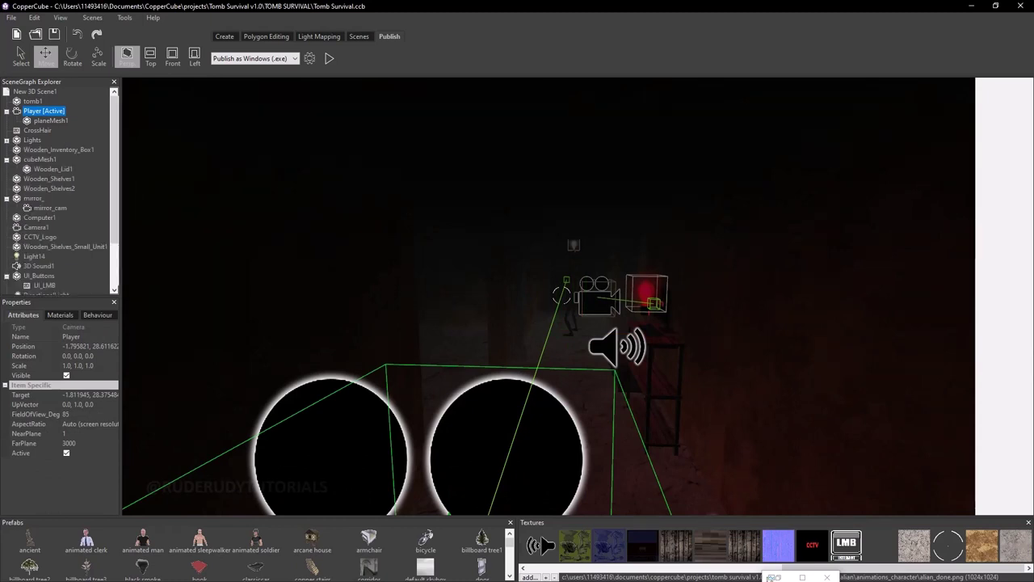
{"action": "scroll", "coordinate": [61, 190], "scroll_direction": "down", "scroll_amount": 2}
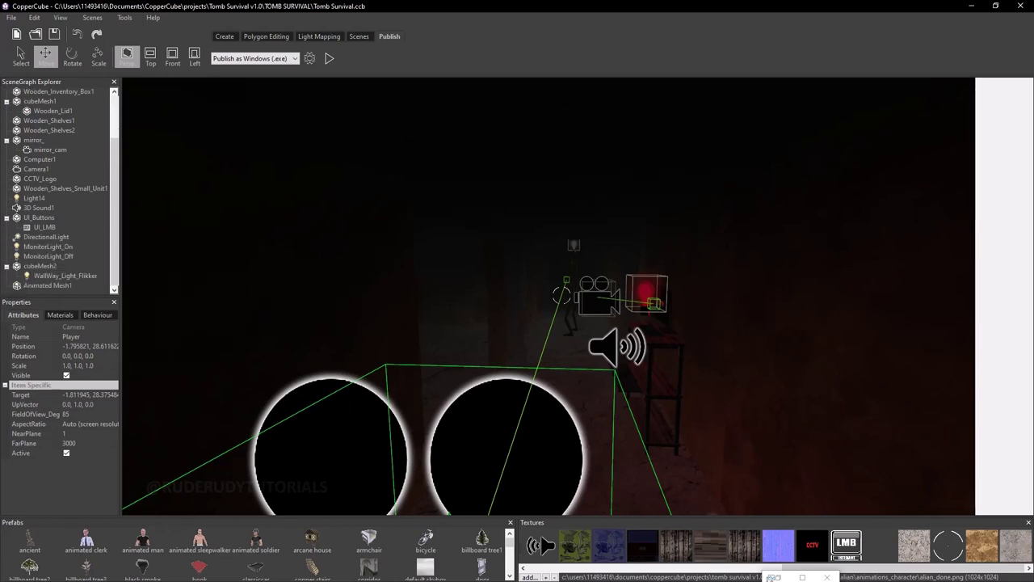
{"action": "left_click", "coordinate": [36, 169]}
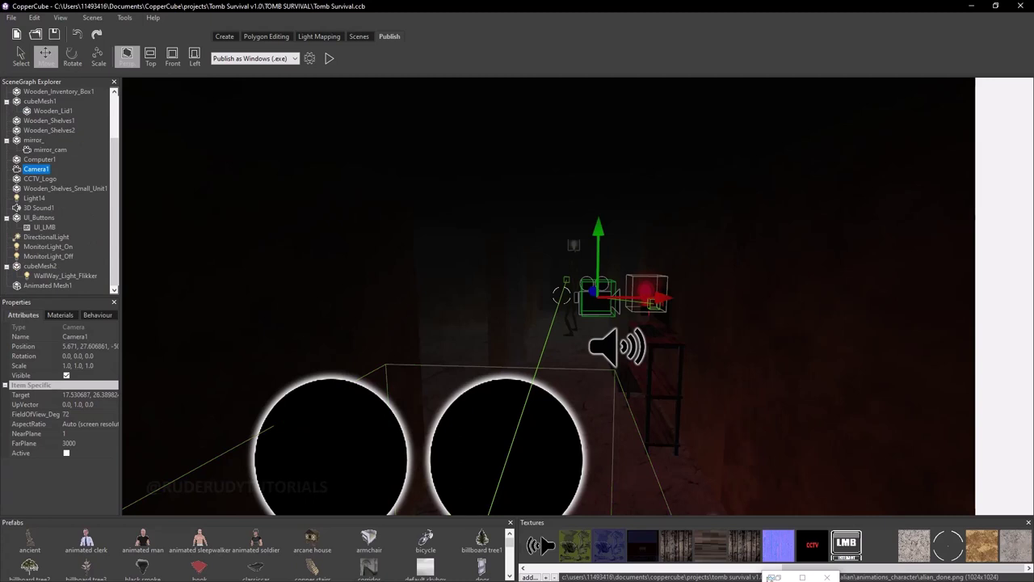
{"action": "left_click", "coordinate": [66, 375]}
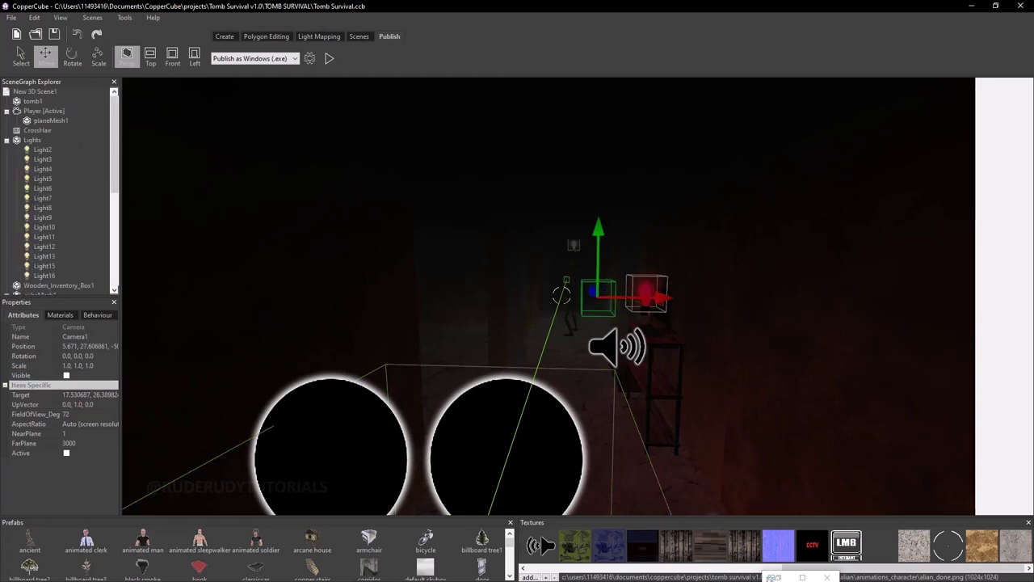
Select mirror_cam and launch a play-test of the tomb scene.
{"action": "scroll", "coordinate": [61, 186], "scroll_direction": "down", "scroll_amount": 5}
{"action": "scroll", "coordinate": [61, 186], "scroll_direction": "down", "scroll_amount": 1}
{"action": "scroll", "coordinate": [61, 186], "scroll_direction": "down", "scroll_amount": 1}
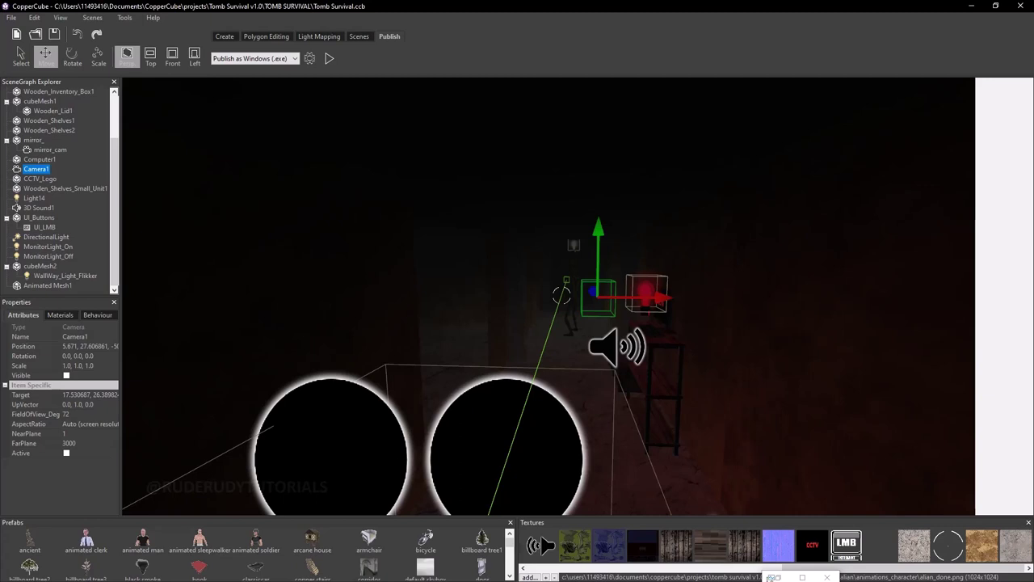
{"action": "left_click", "coordinate": [50, 149]}
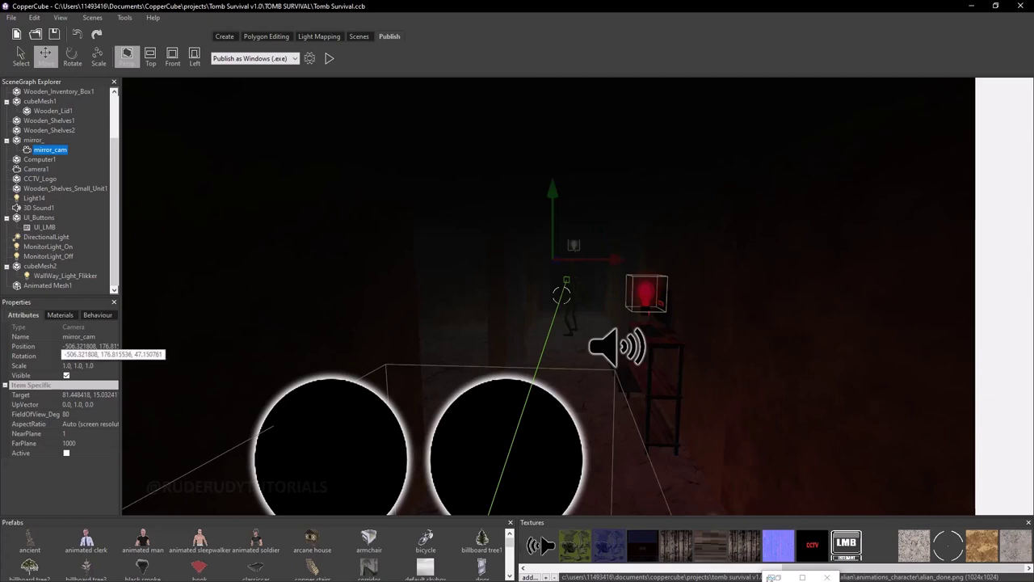
{"action": "scroll", "coordinate": [61, 185], "scroll_direction": "up", "scroll_amount": 7}
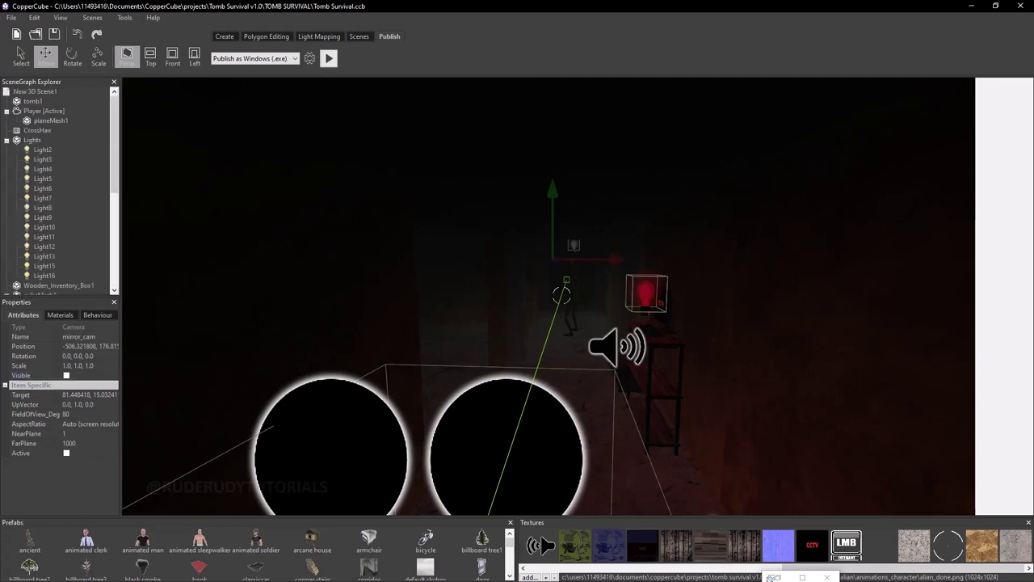
{"action": "left_click", "coordinate": [328, 58]}
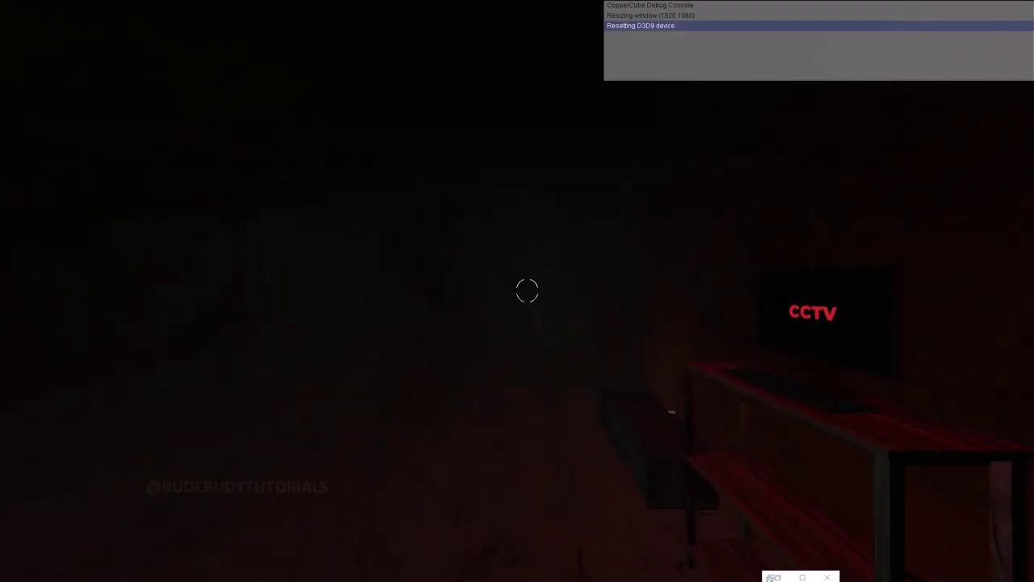
Walk down the tomb corridor past the alien, then exit the preview with Esc.
{"action": "key", "text": "w"}
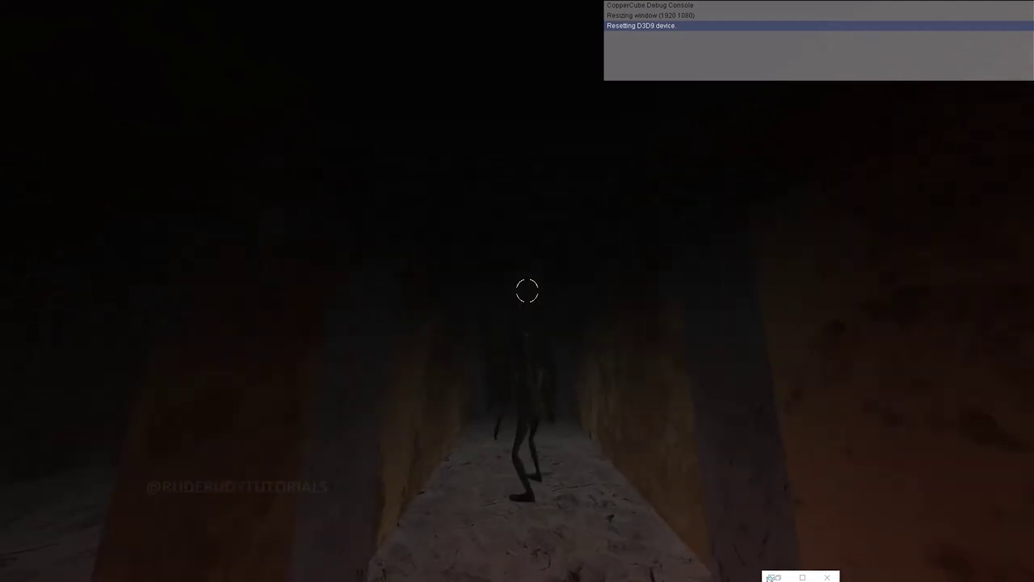
{"action": "key", "text": "w"}
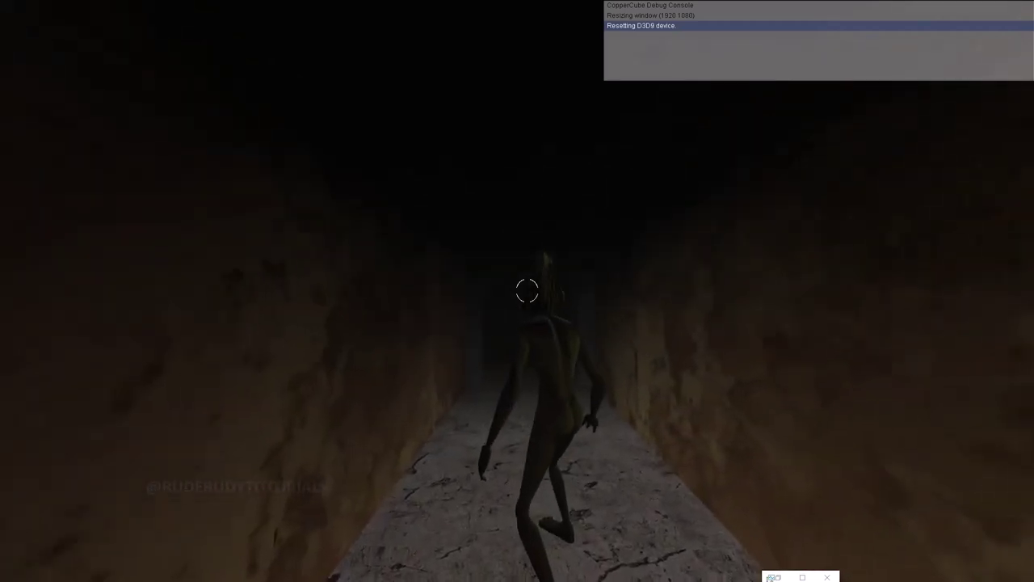
{"action": "key", "text": "w"}
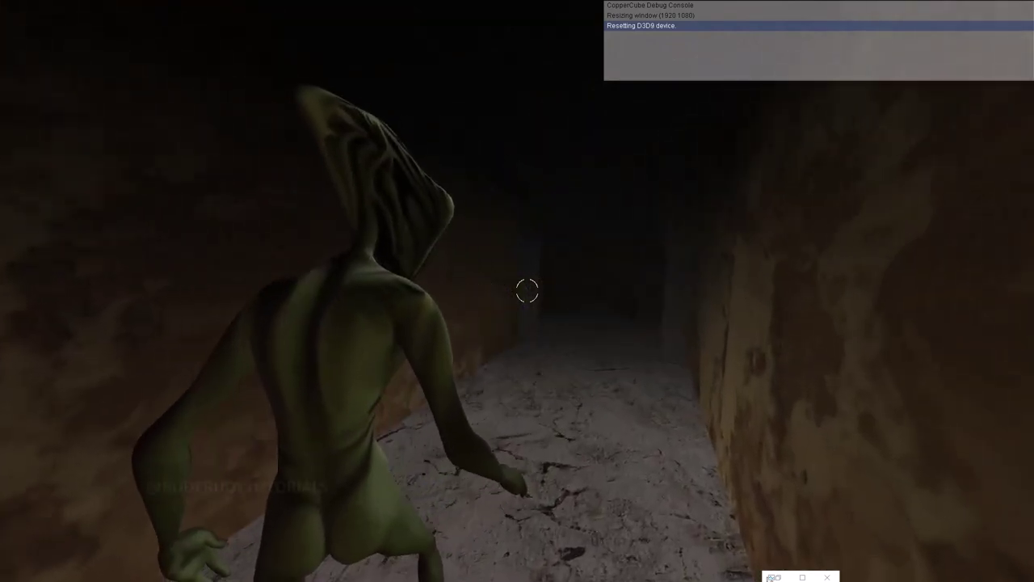
{"action": "key", "text": "Escape"}
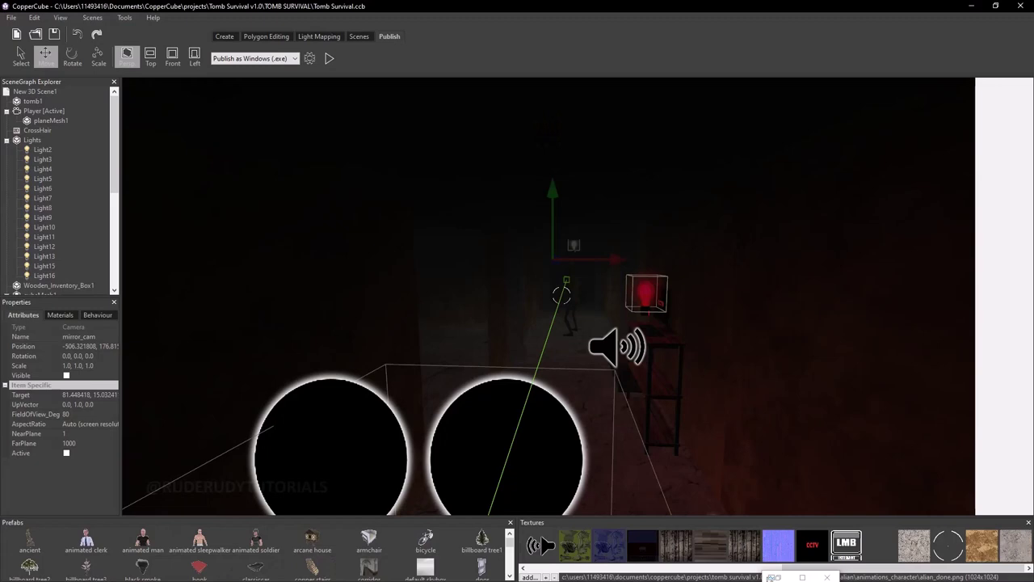
Select the alien in the corridor and try the Big_Hit_Head animation on it.
{"action": "scroll", "coordinate": [549, 296], "scroll_direction": "up", "scroll_amount": 3}
{"action": "scroll", "coordinate": [548, 296], "scroll_direction": "up", "scroll_amount": 3}
{"action": "scroll", "coordinate": [549, 296], "scroll_direction": "up", "scroll_amount": 5}
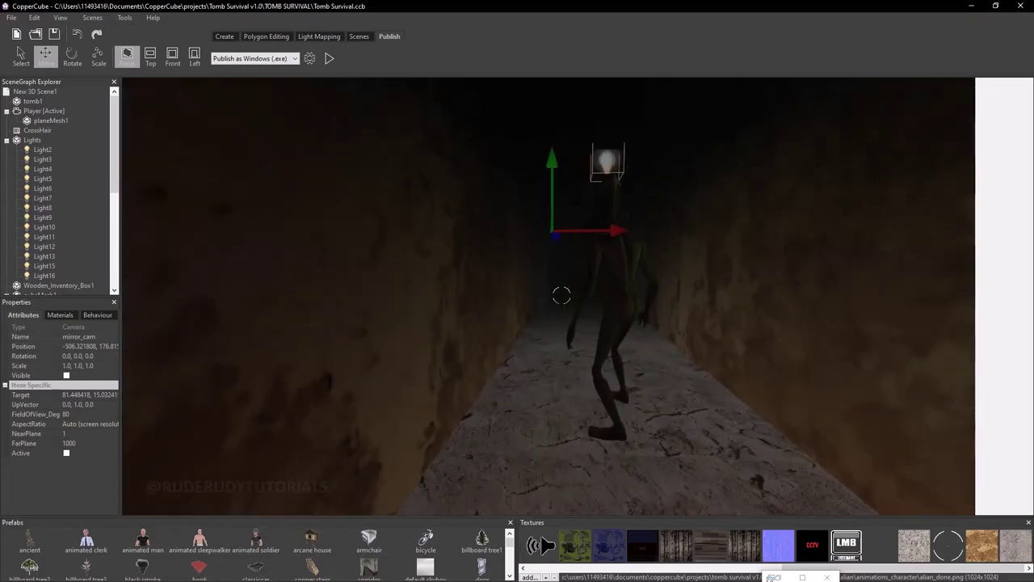
{"action": "scroll", "coordinate": [561, 296], "scroll_direction": "up", "scroll_amount": 3}
{"action": "scroll", "coordinate": [562, 296], "scroll_direction": "up", "scroll_amount": 3}
{"action": "scroll", "coordinate": [562, 296], "scroll_direction": "up", "scroll_amount": 3}
{"action": "scroll", "coordinate": [561, 296], "scroll_direction": "up", "scroll_amount": 3}
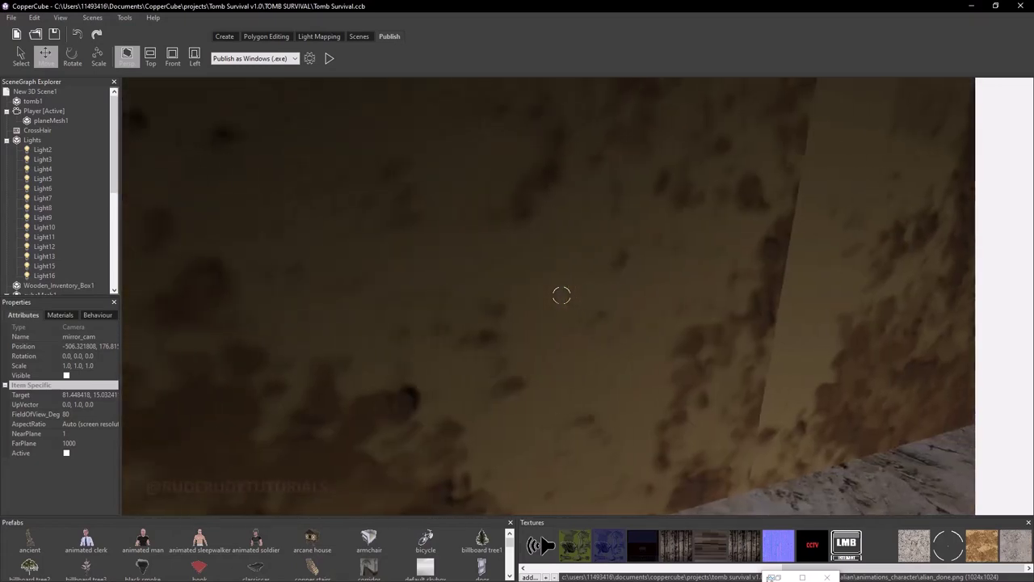
{"action": "scroll", "coordinate": [561, 296], "scroll_direction": "down", "scroll_amount": 5}
{"action": "scroll", "coordinate": [562, 296], "scroll_direction": "down", "scroll_amount": 2}
{"action": "scroll", "coordinate": [562, 296], "scroll_direction": "down", "scroll_amount": 2}
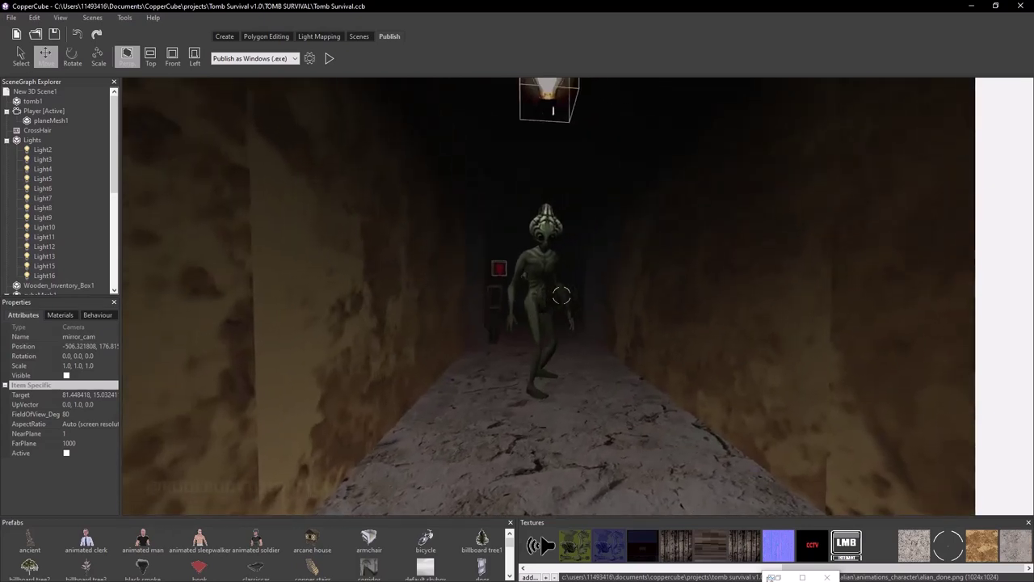
{"action": "scroll", "coordinate": [561, 296], "scroll_direction": "up", "scroll_amount": 3}
{"action": "scroll", "coordinate": [562, 296], "scroll_direction": "up", "scroll_amount": 1}
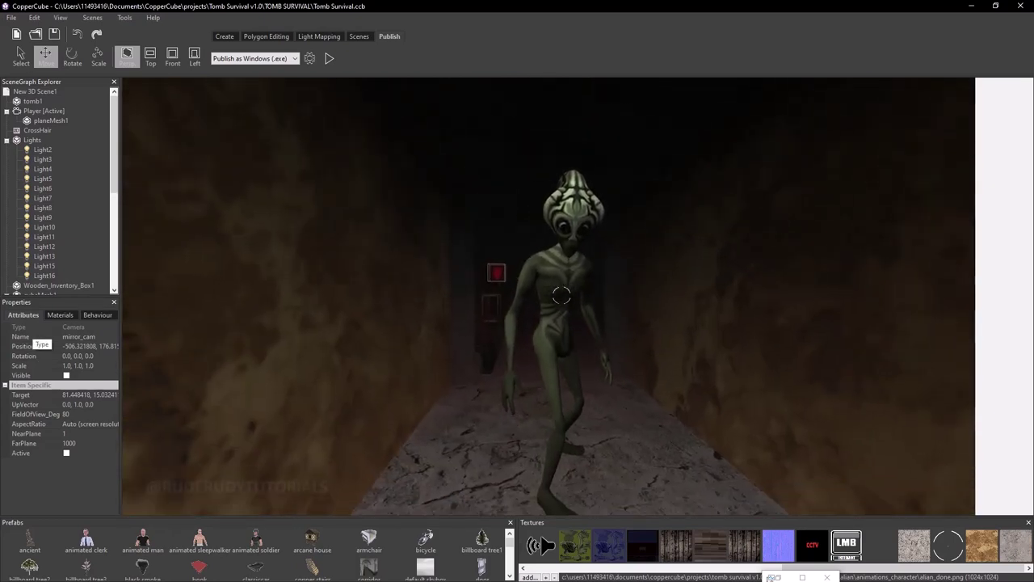
{"action": "left_click", "coordinate": [561, 296]}
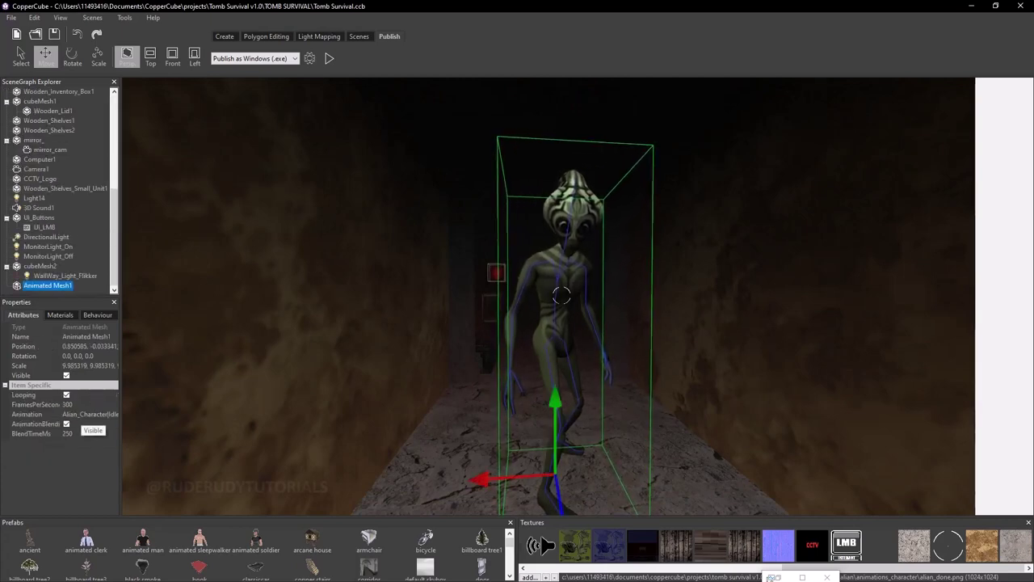
{"action": "left_click", "coordinate": [114, 414]}
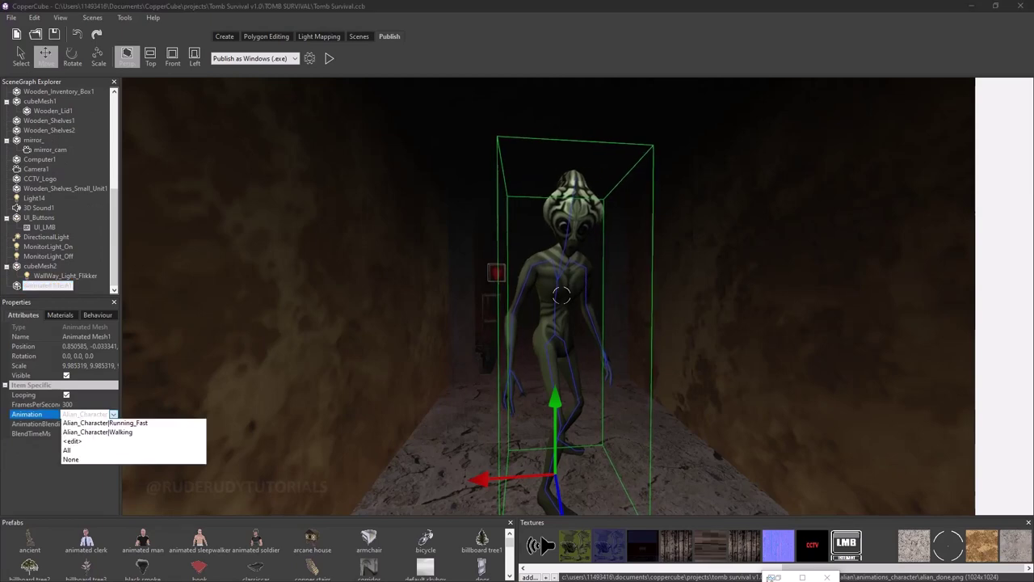
{"action": "key", "text": "Return"}
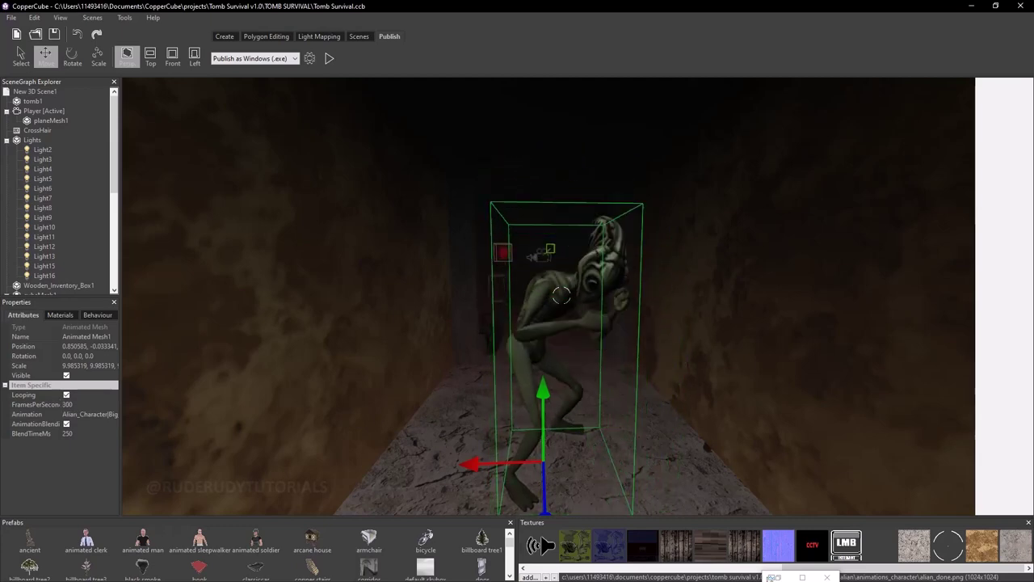
Widen the side panels and switch the alien to Alian_Character|Crouch Idle 03 Looking Over.
{"action": "left_click", "coordinate": [85, 414]}
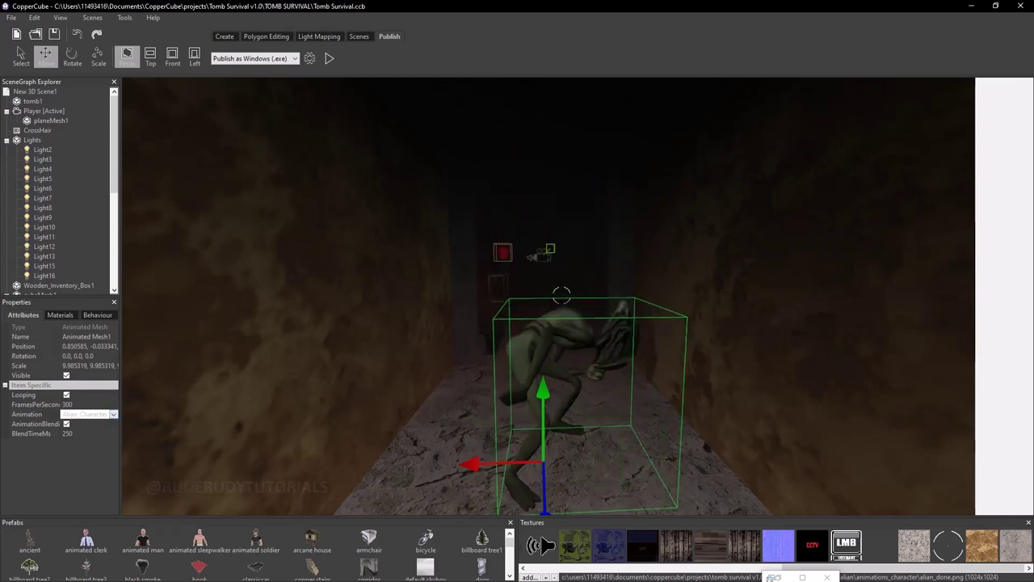
{"action": "left_click_drag", "start_coordinate": [120, 291], "coordinate": [170, 291]}
{"action": "left_click", "coordinate": [162, 414]}
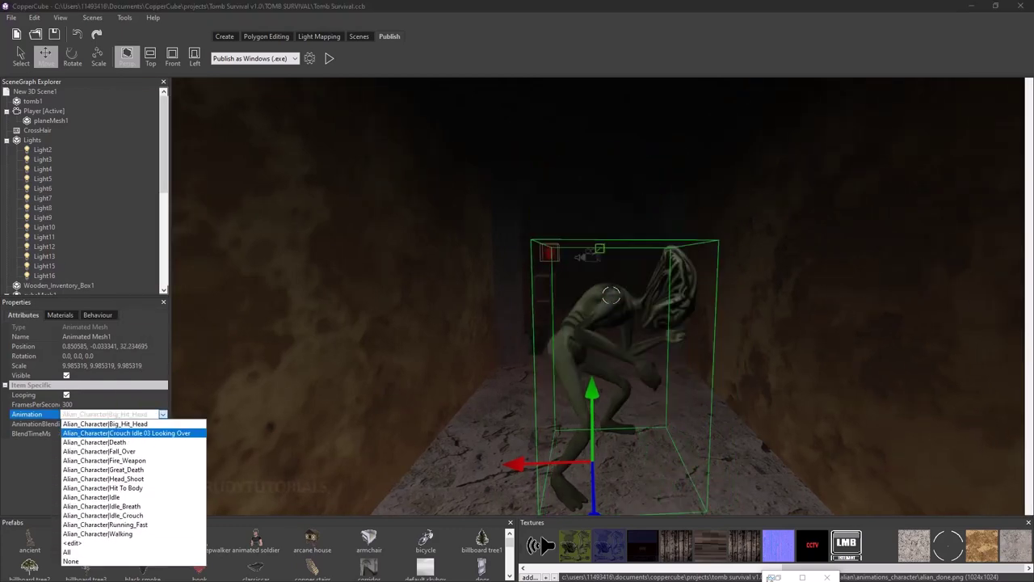
{"action": "left_click", "coordinate": [105, 424]}
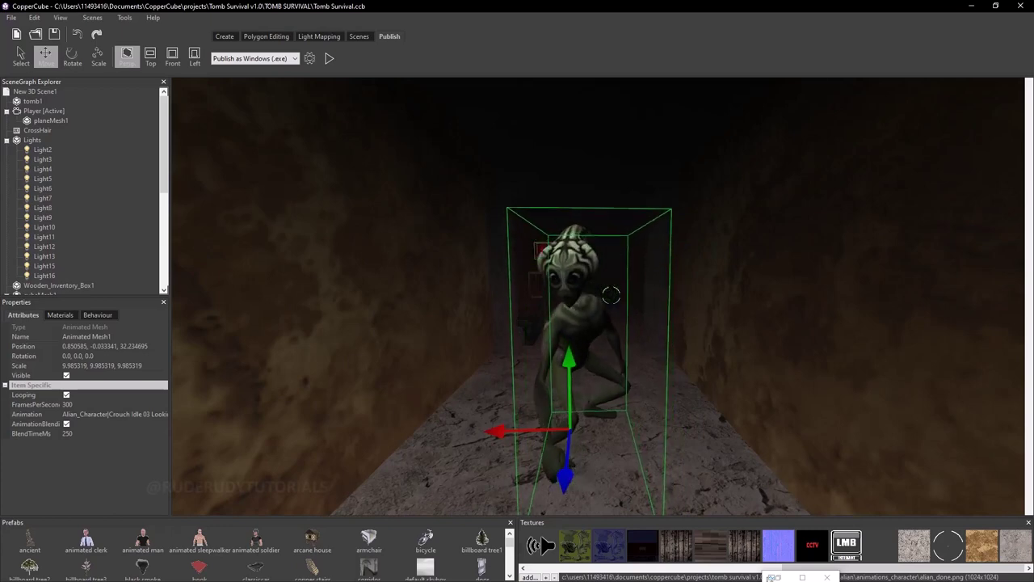
{"action": "left_click", "coordinate": [163, 414]}
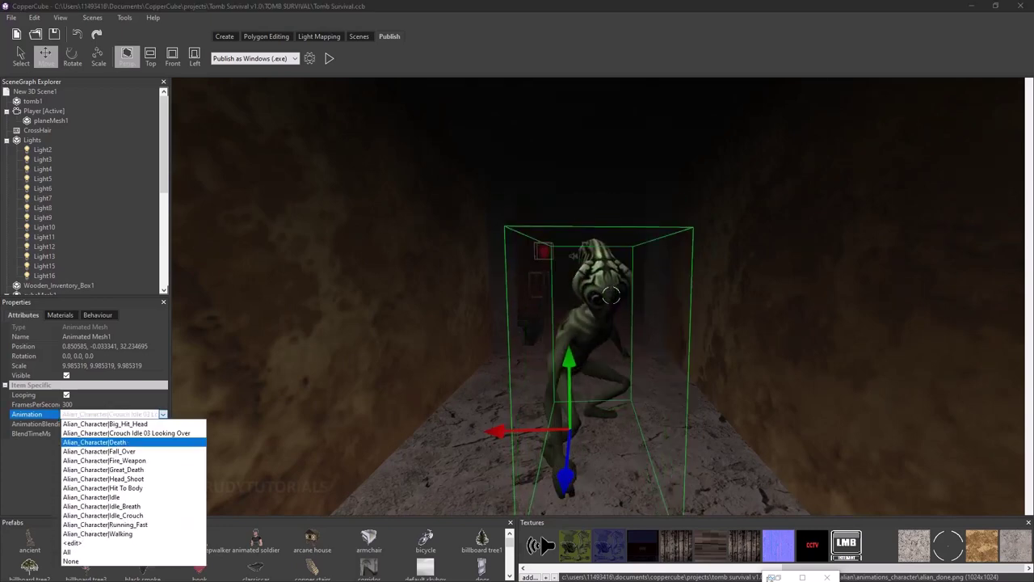
Preview the Death, Fall_Over, Fire_Weapon and Great_Death animations on the alien.
{"action": "left_click", "coordinate": [95, 442]}
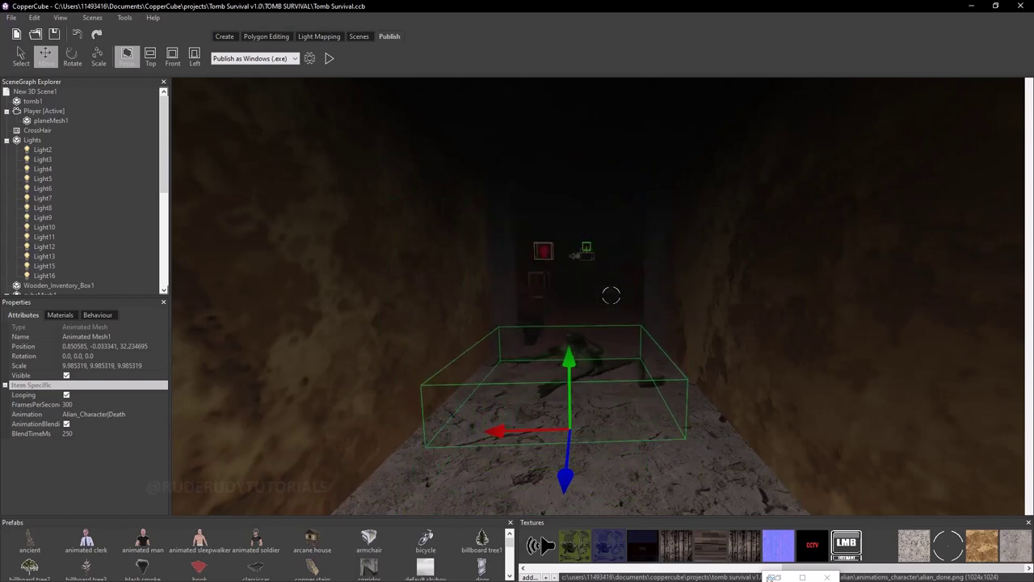
{"action": "left_click", "coordinate": [113, 414]}
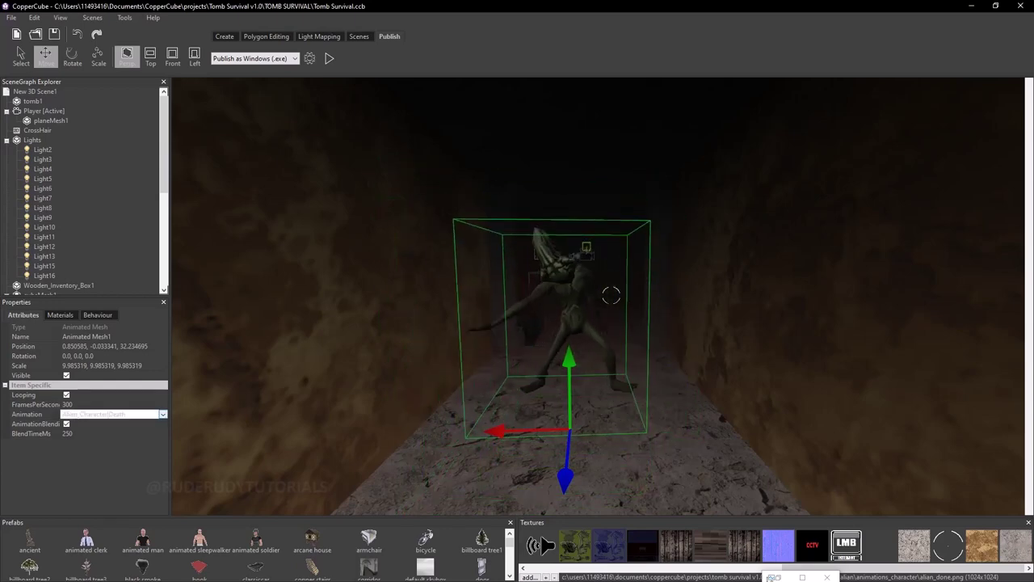
{"action": "left_click", "coordinate": [162, 414]}
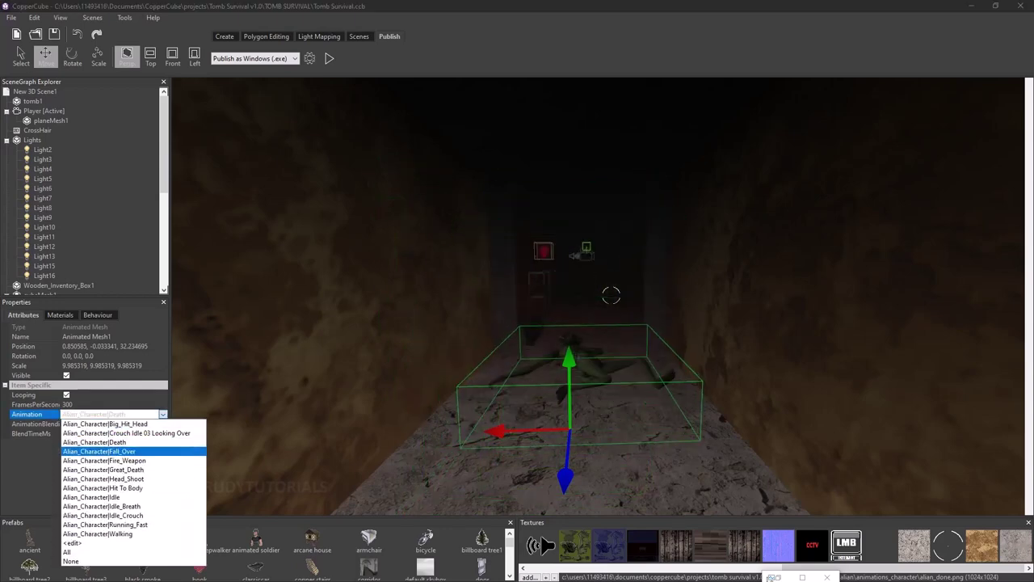
{"action": "left_click", "coordinate": [98, 451]}
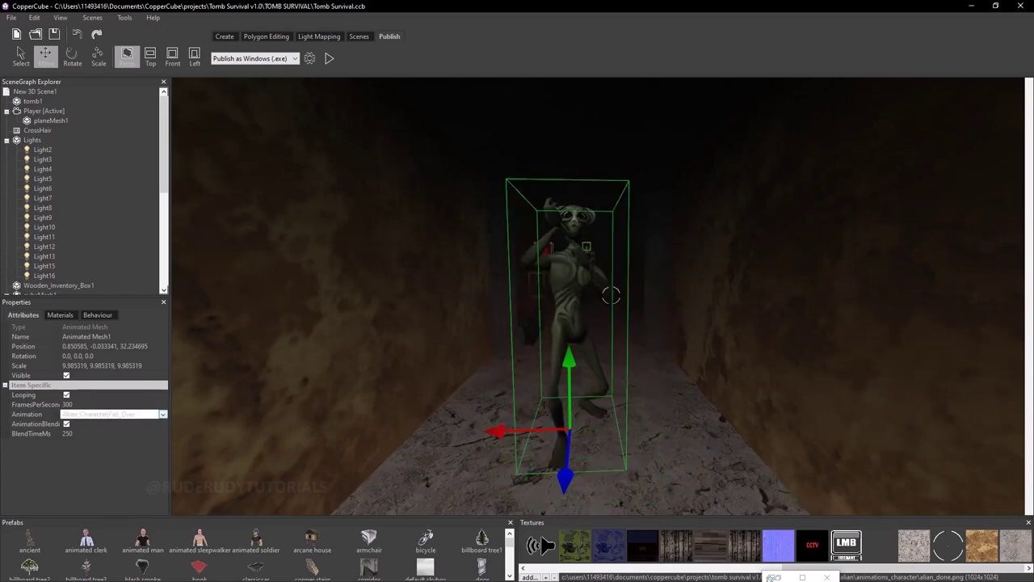
{"action": "left_click", "coordinate": [113, 413]}
{"action": "left_click", "coordinate": [104, 460]}
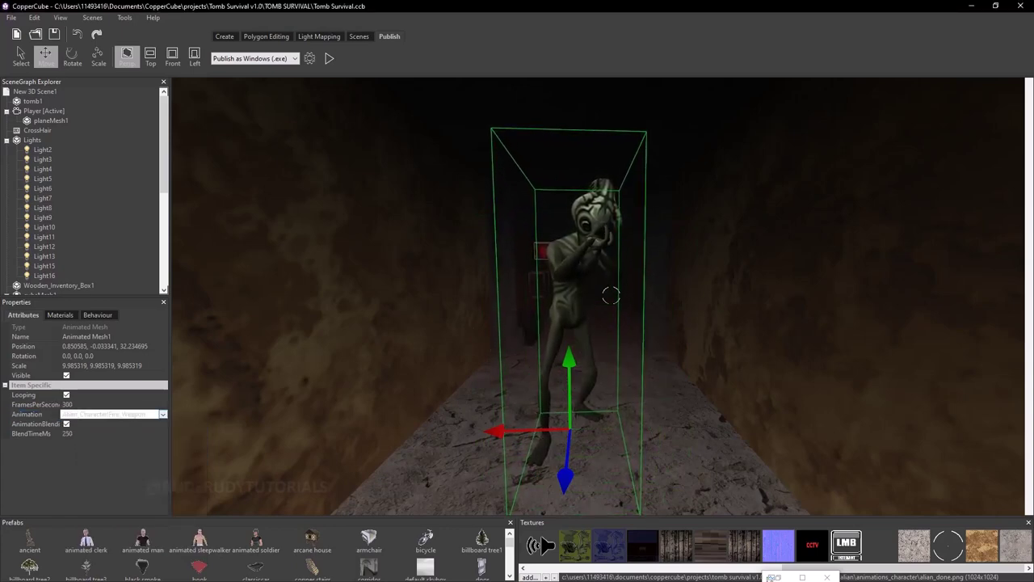
{"action": "left_click", "coordinate": [113, 414]}
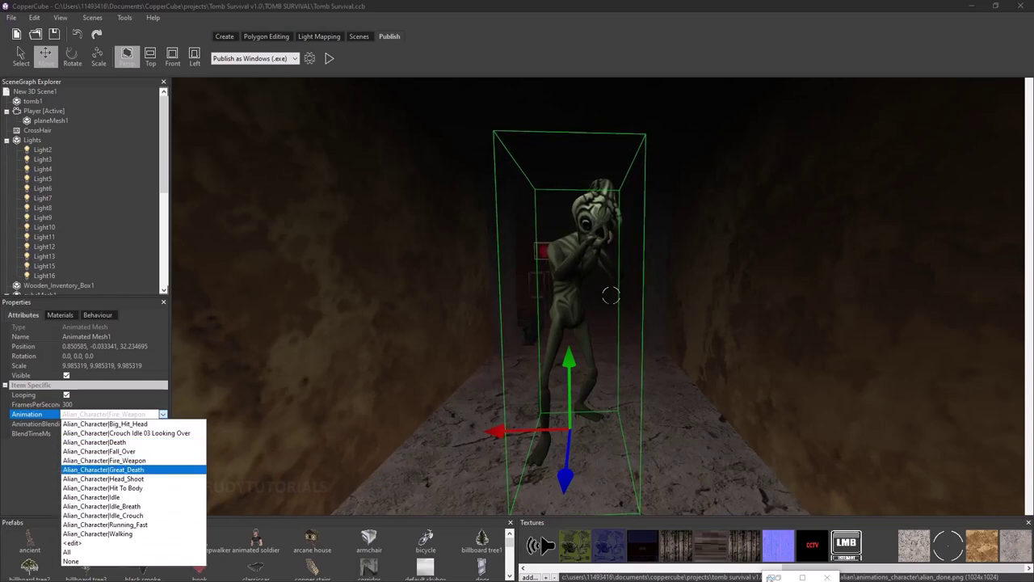
{"action": "key", "text": "Return"}
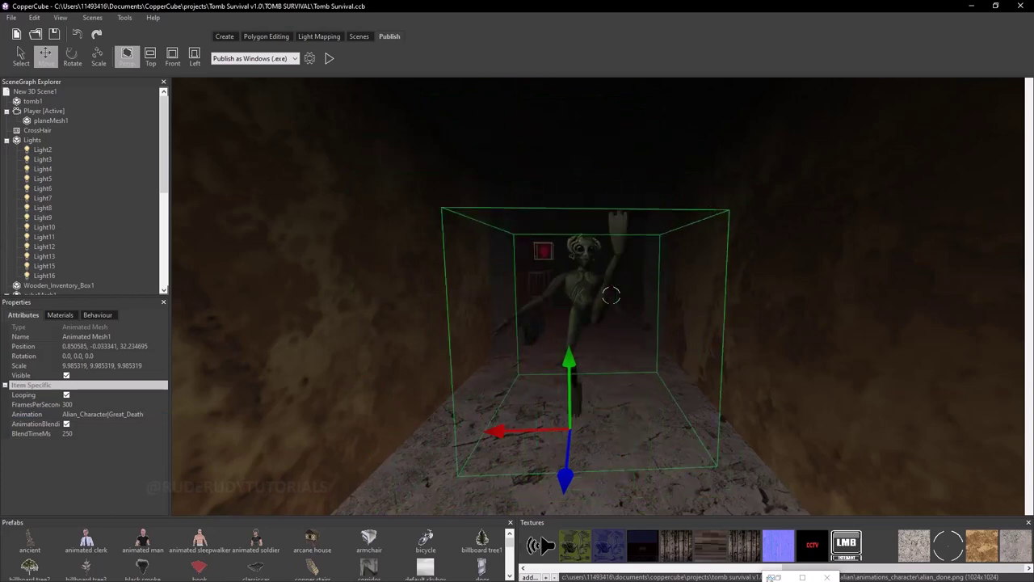
Preview the Head_Shoot, Hit To Body, Idle and Idle_Breath animations on the alien.
{"action": "left_click", "coordinate": [113, 413]}
{"action": "left_click", "coordinate": [163, 414]}
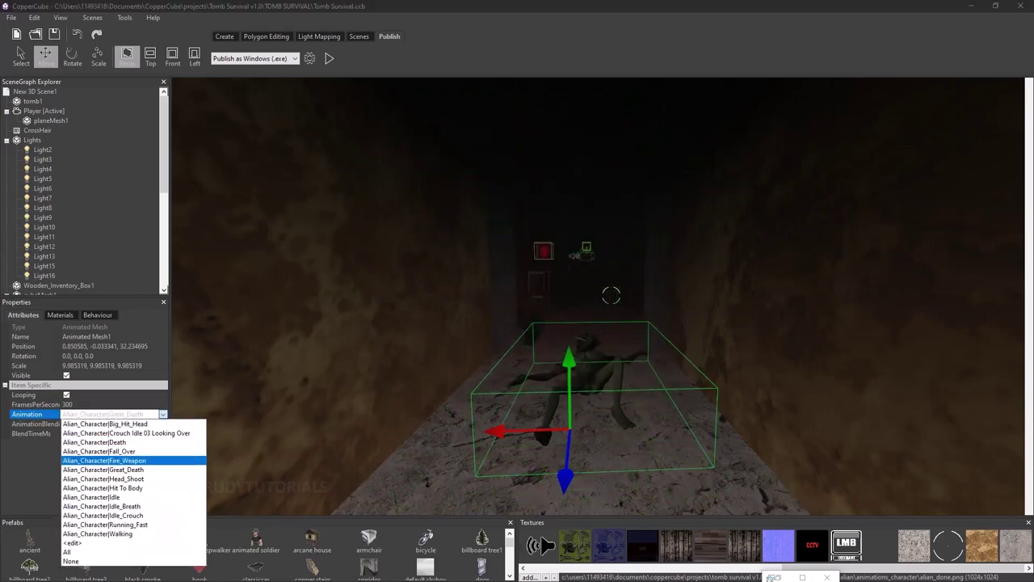
{"action": "key", "text": "Down"}
{"action": "key", "text": "Down"}
{"action": "key", "text": "Return"}
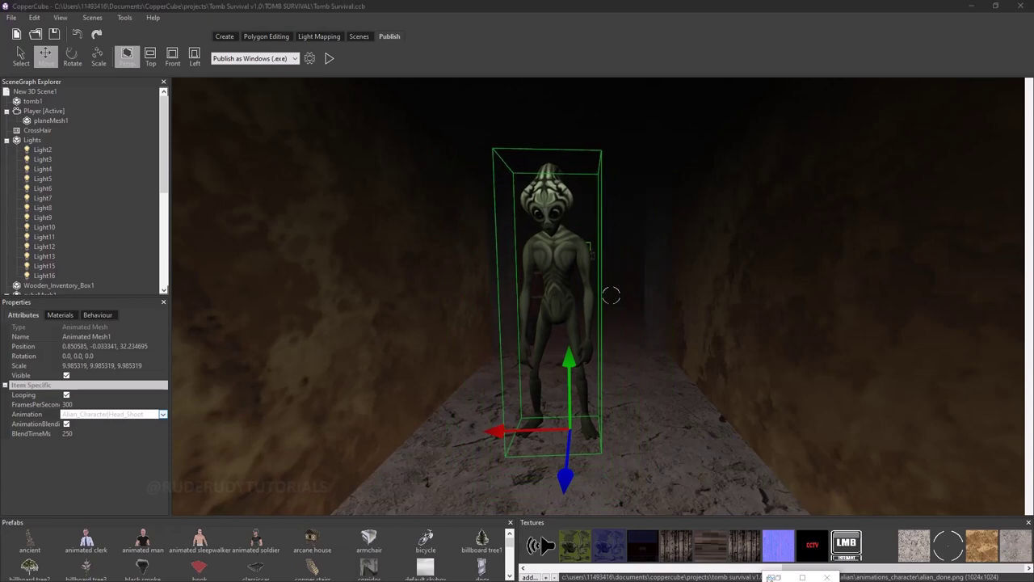
{"action": "left_click", "coordinate": [113, 414]}
{"action": "left_click", "coordinate": [102, 488]}
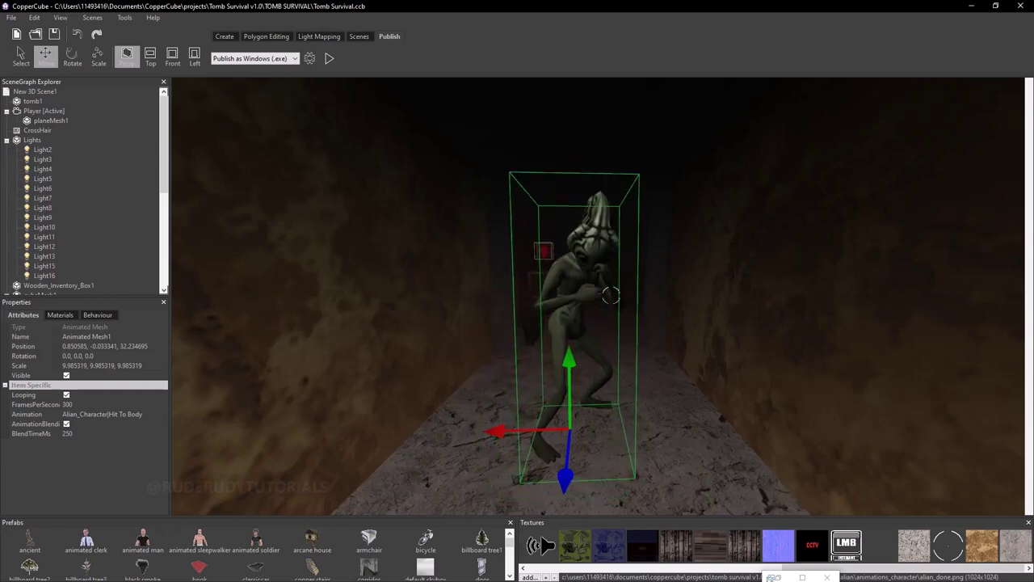
{"action": "left_click", "coordinate": [113, 414]}
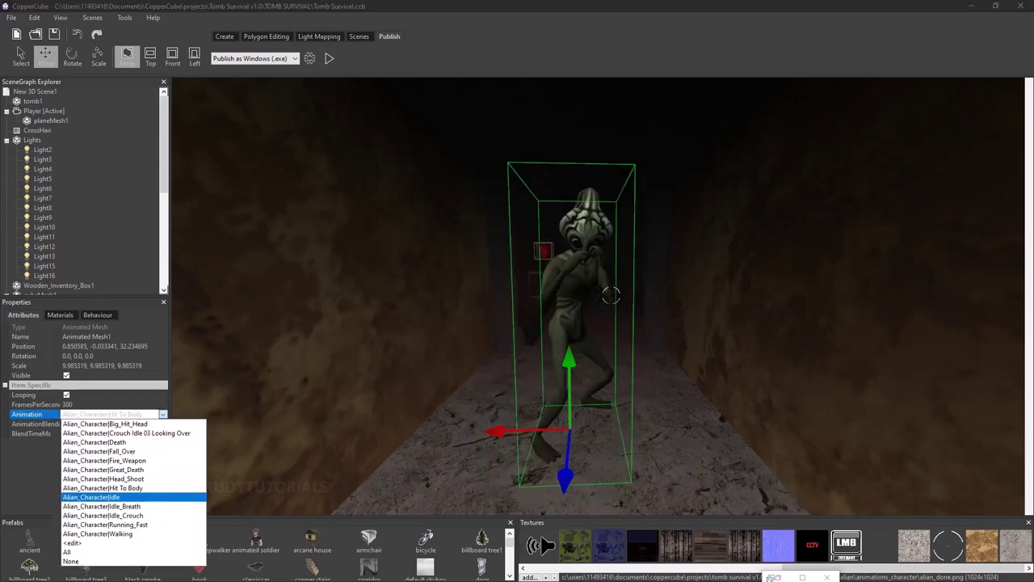
{"action": "key", "text": "Return"}
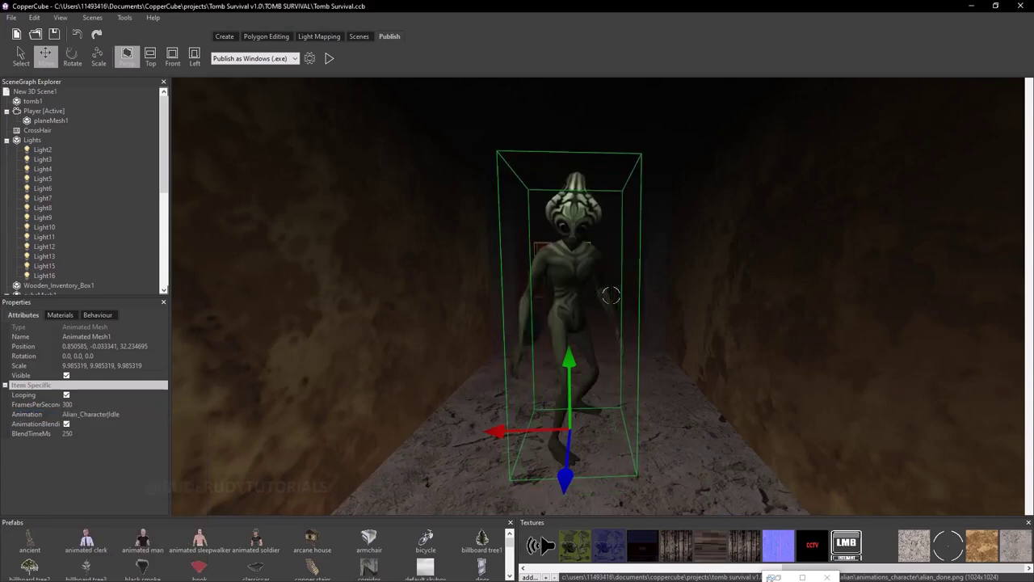
{"action": "key", "text": "alt+Down"}
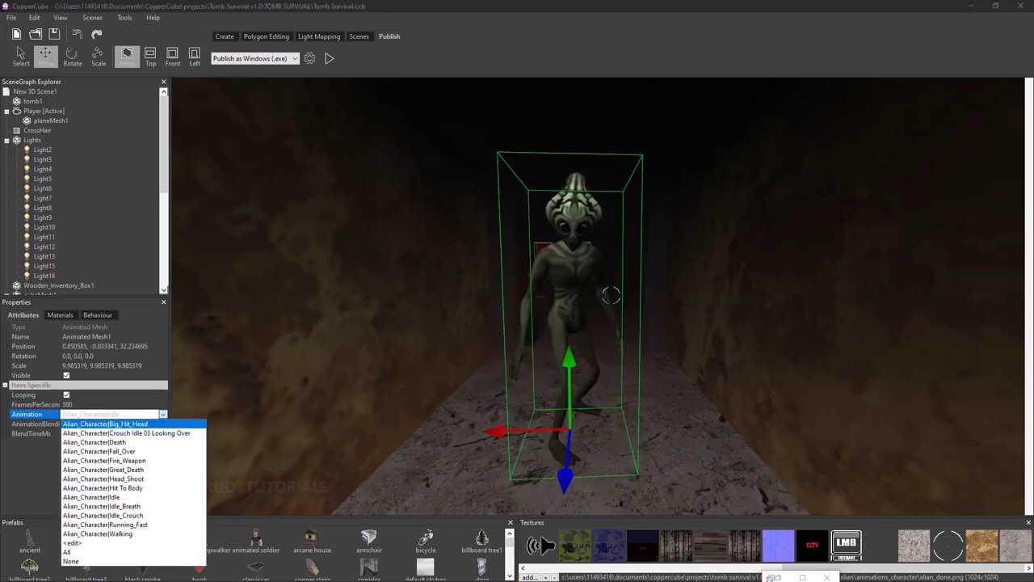
{"action": "key", "text": "Down"}
{"action": "key", "text": "Return"}
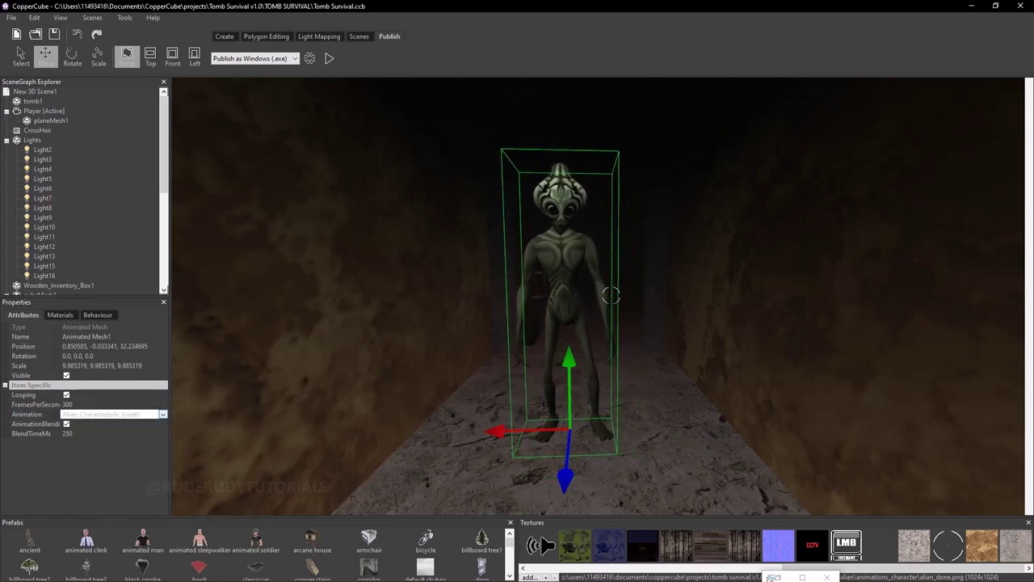
Try Idle_Crouch, then settle the alien on Alian_Character|Running_Fast.
{"action": "key", "text": "alt+Down"}
{"action": "key", "text": "Down"}
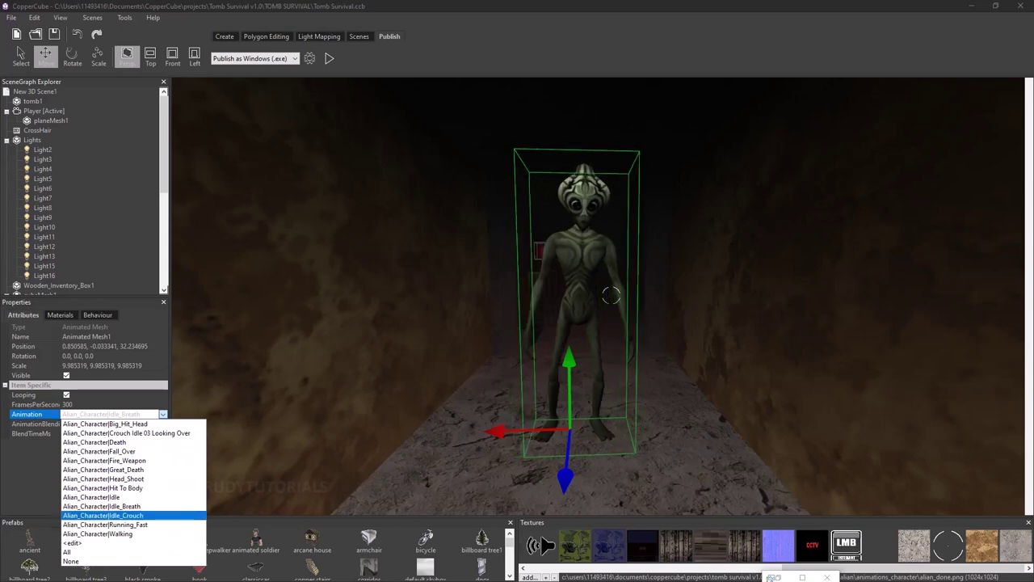
{"action": "key", "text": "Return"}
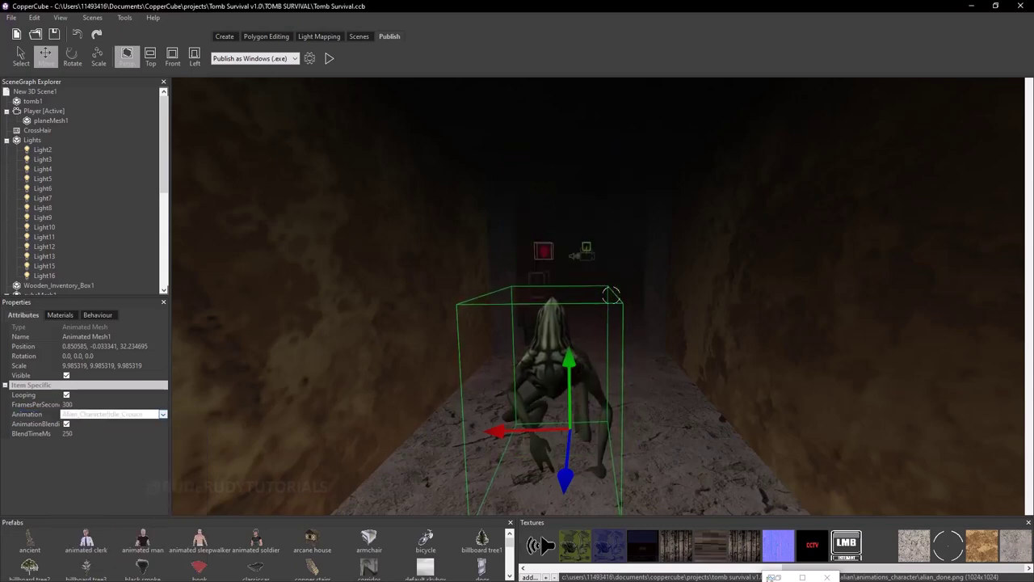
{"action": "key", "text": "alt+Down"}
{"action": "key", "text": "Down"}
{"action": "key", "text": "Return"}
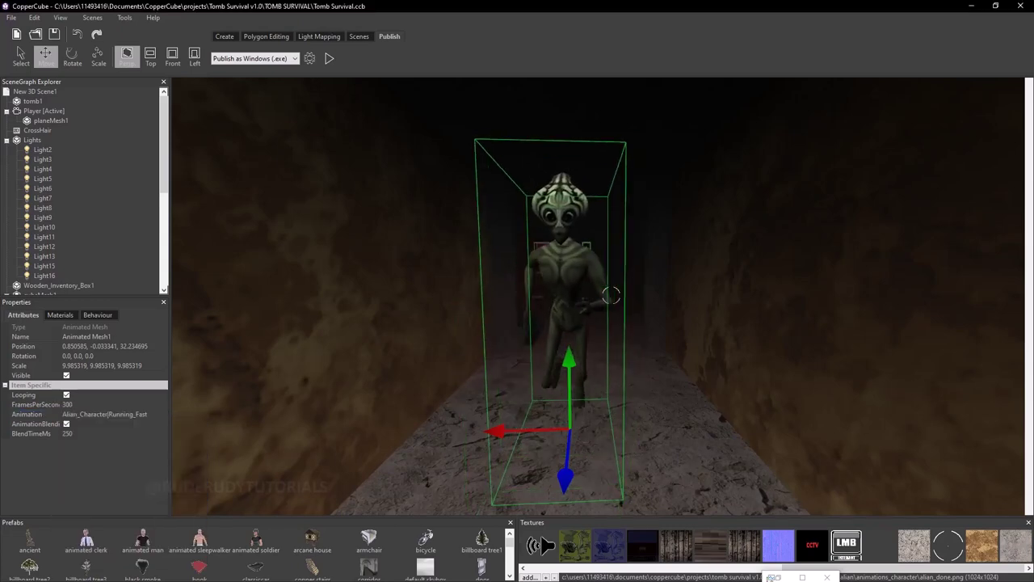
{"action": "scroll", "coordinate": [611, 295], "scroll_direction": "down", "scroll_amount": 3}
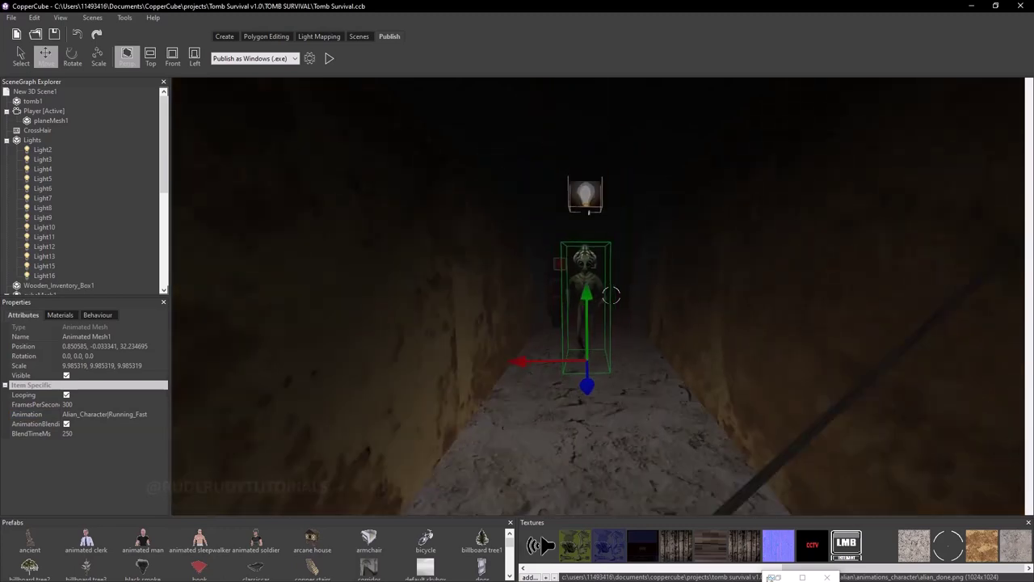
{"action": "scroll", "coordinate": [611, 296], "scroll_direction": "down", "scroll_amount": 2}
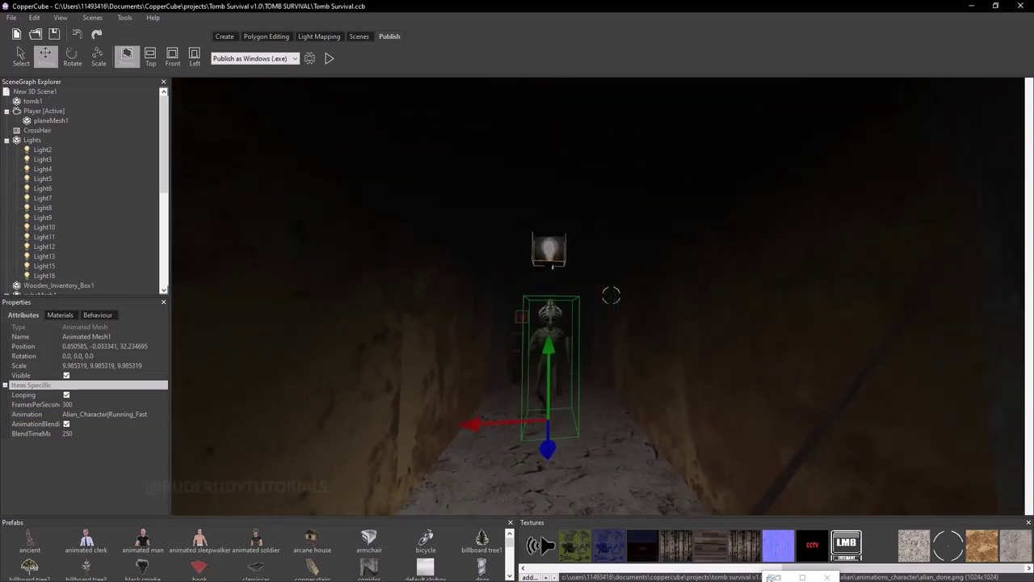
{"action": "scroll", "coordinate": [610, 296], "scroll_direction": "down", "scroll_amount": 1}
{"action": "scroll", "coordinate": [611, 296], "scroll_direction": "down", "scroll_amount": 1}
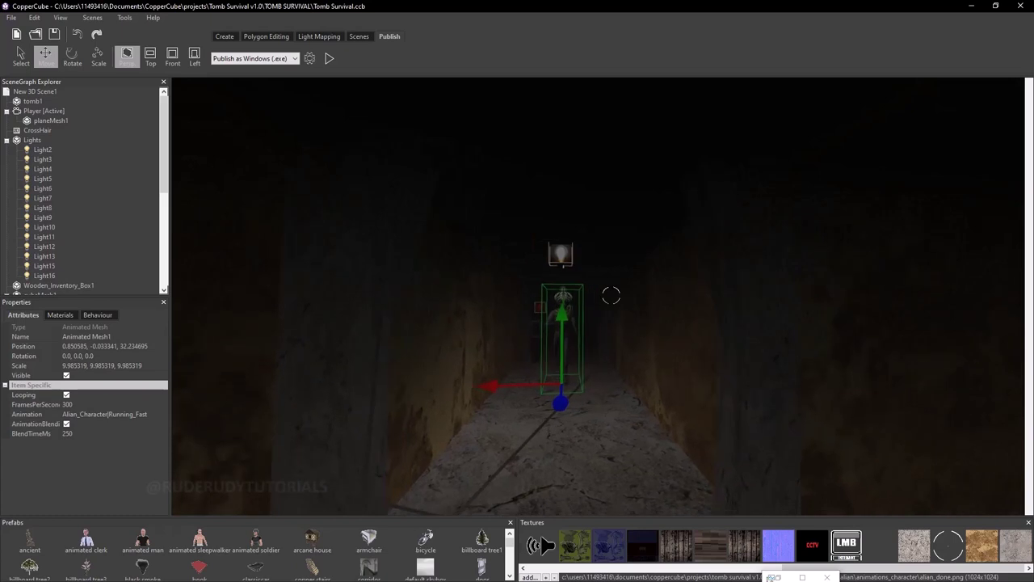
{"action": "scroll", "coordinate": [610, 296], "scroll_direction": "up", "scroll_amount": 1}
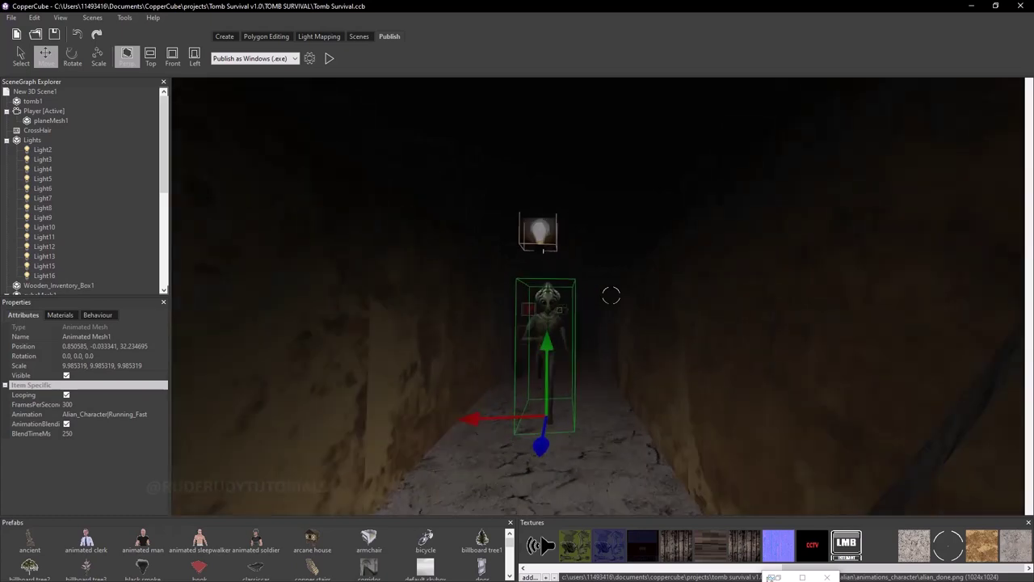
{"action": "scroll", "coordinate": [611, 296], "scroll_direction": "up", "scroll_amount": 2}
{"action": "scroll", "coordinate": [611, 296], "scroll_direction": "up", "scroll_amount": 1}
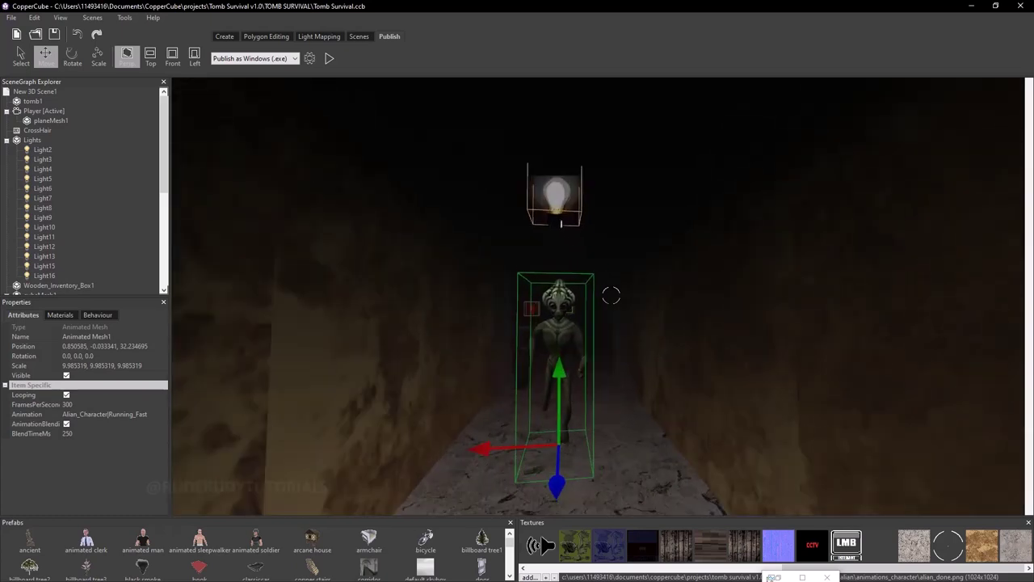
Drag the alien farther along the corridor and check its placement from several angles.
{"action": "left_click_drag", "start_coordinate": [482, 449], "coordinate": [522, 450]}
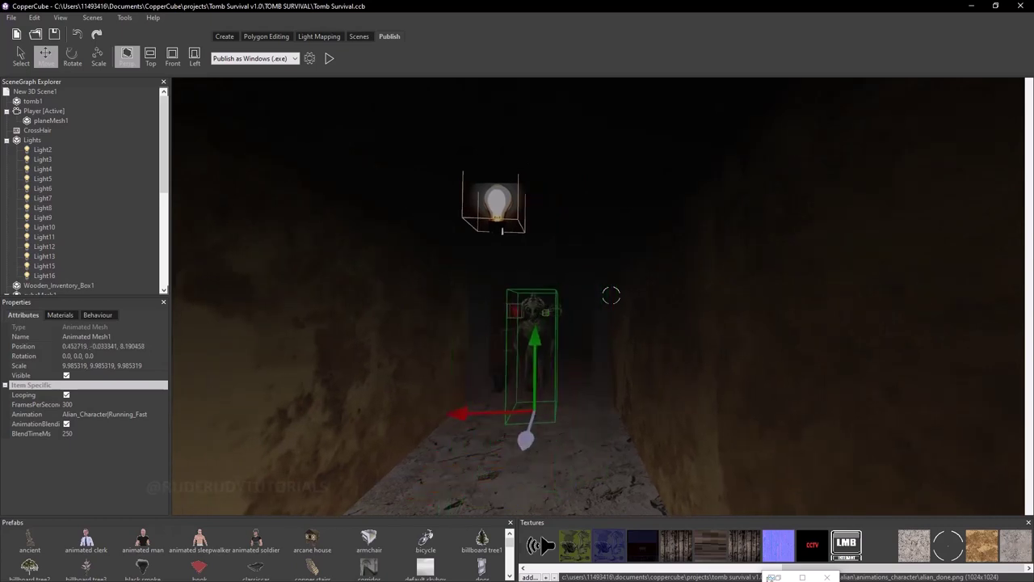
{"action": "key", "text": "Left"}
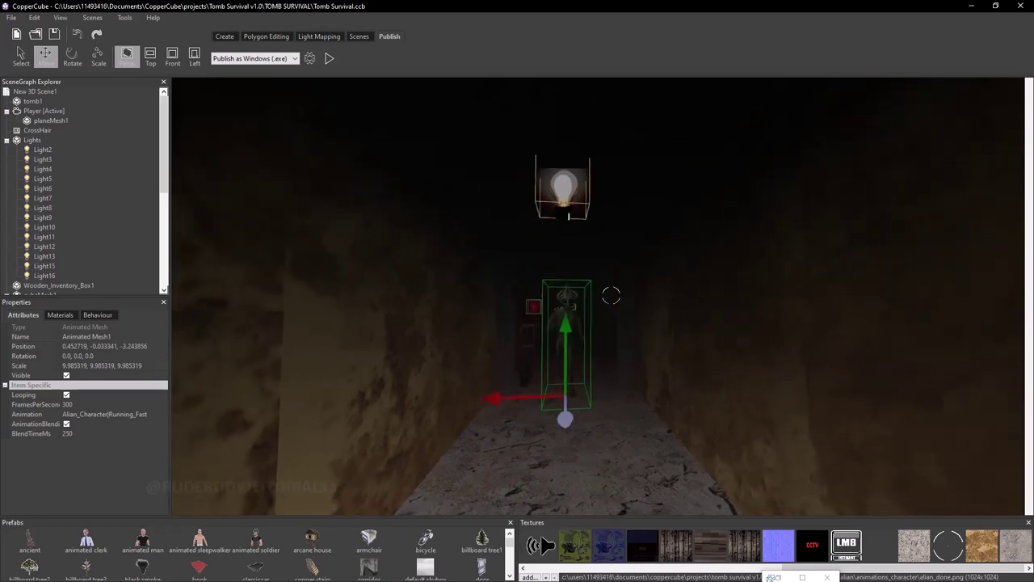
{"action": "key", "text": "Up"}
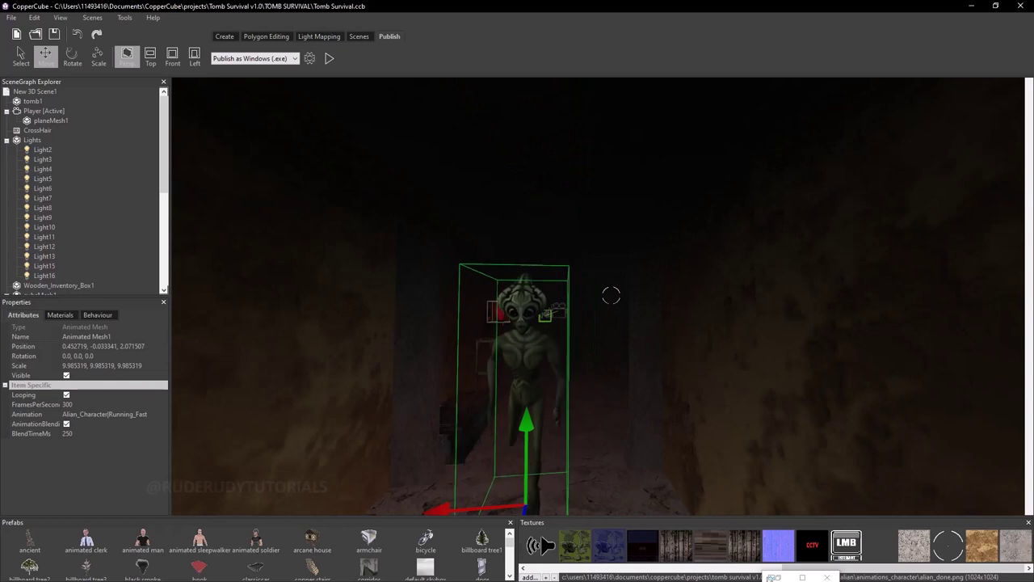
{"action": "key", "text": "Right"}
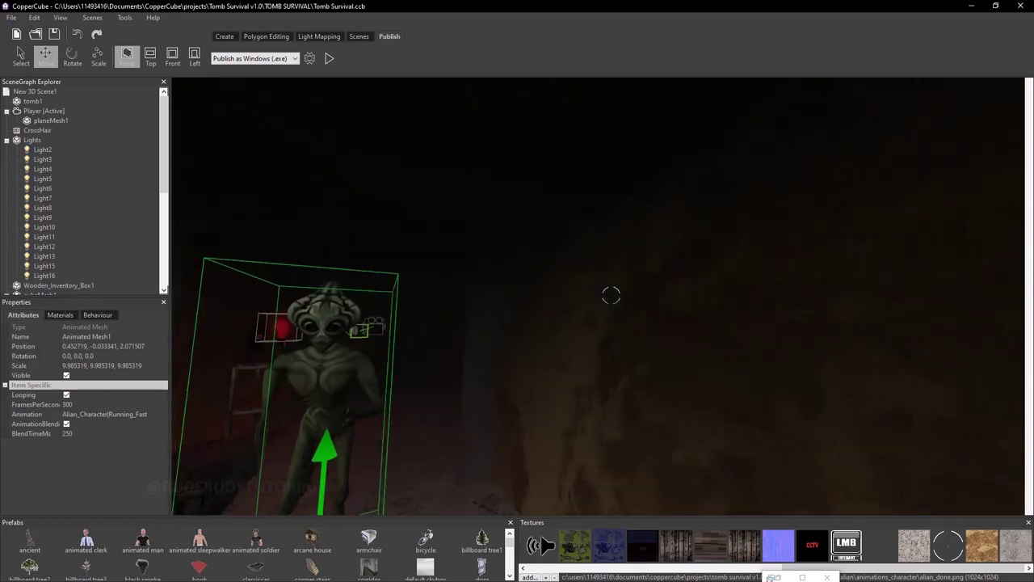
{"action": "key", "text": "Left"}
{"action": "key", "text": "Down"}
{"action": "key", "text": "Left"}
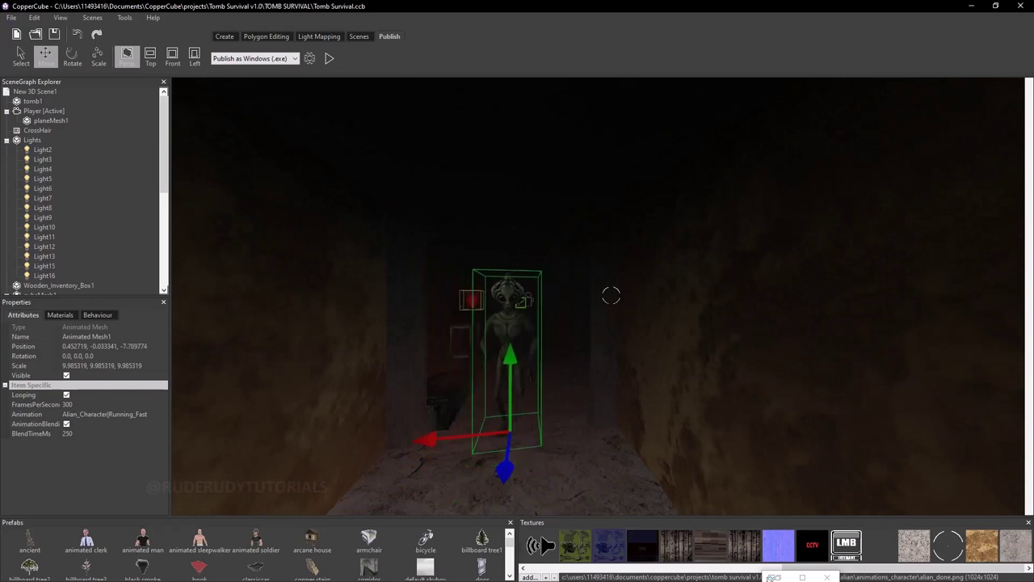
{"action": "left_click", "coordinate": [162, 413]}
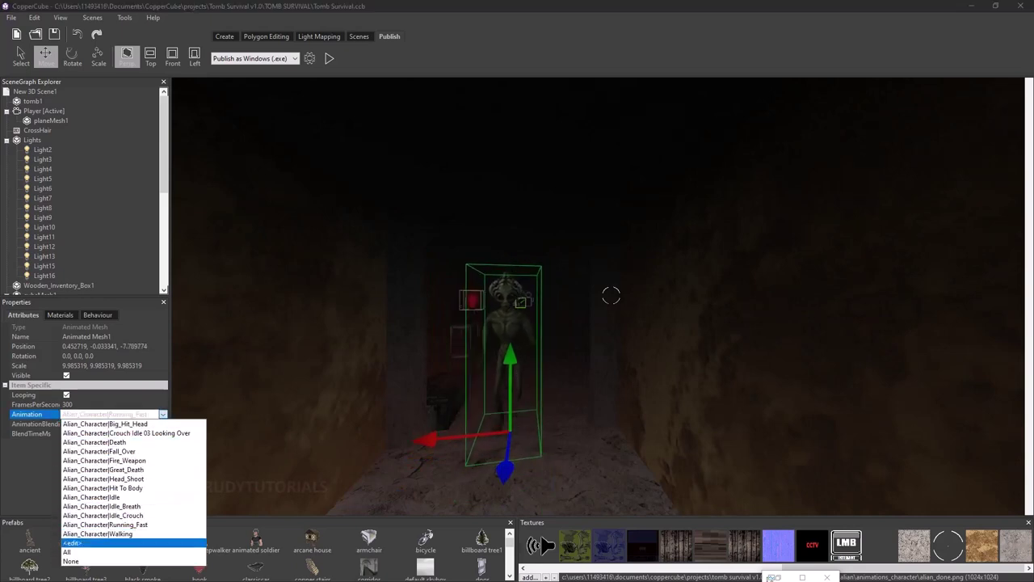
Set the alien to the Alian_Character|Walking animation and enlarge it slightly.
{"action": "left_click", "coordinate": [97, 533]}
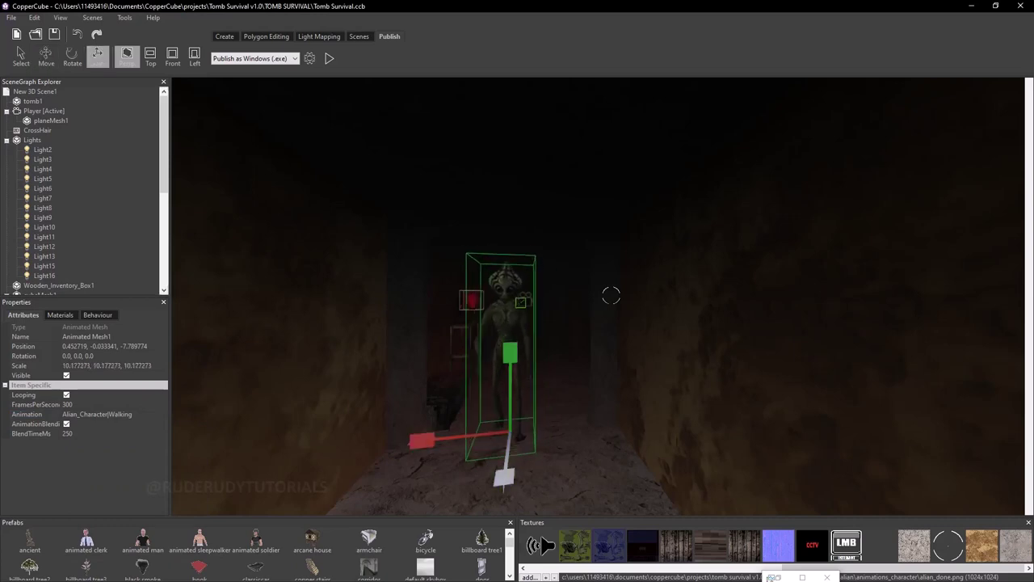
{"action": "left_click_drag", "start_coordinate": [510, 353], "coordinate": [510, 323]}
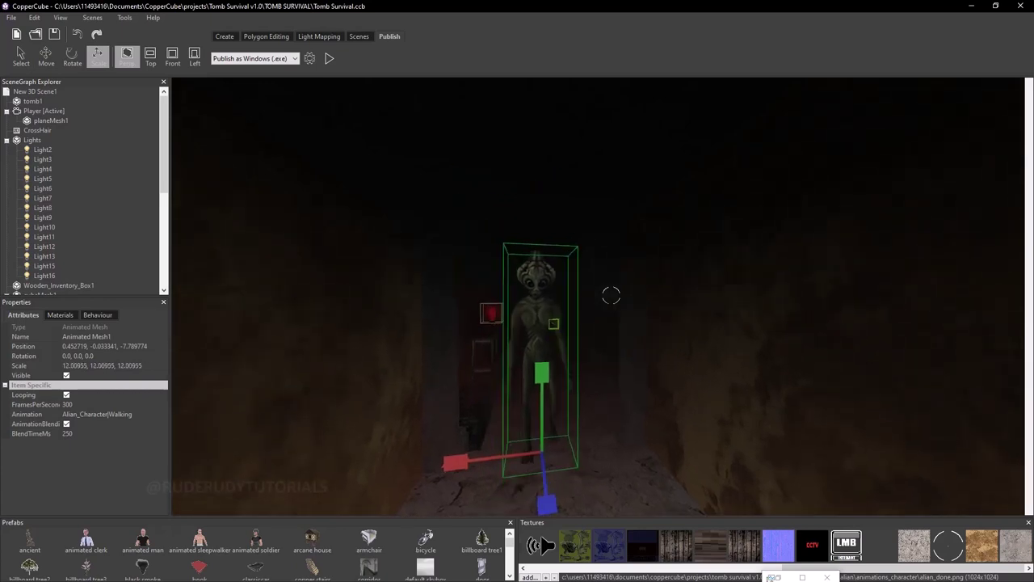
{"action": "scroll", "coordinate": [610, 296], "scroll_direction": "up", "scroll_amount": 2}
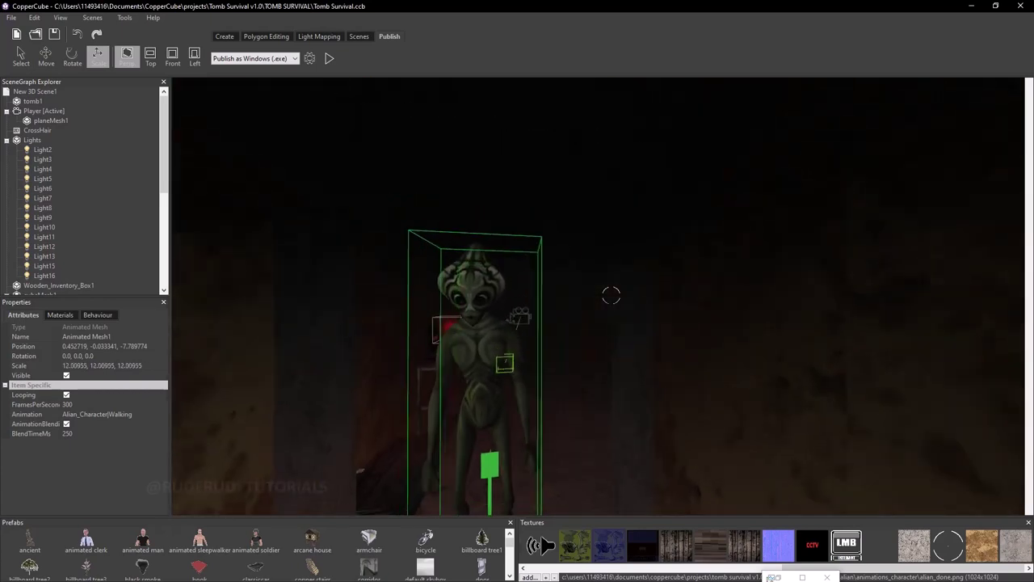
{"action": "scroll", "coordinate": [611, 295], "scroll_direction": "down", "scroll_amount": 2}
{"action": "scroll", "coordinate": [611, 296], "scroll_direction": "down", "scroll_amount": 2}
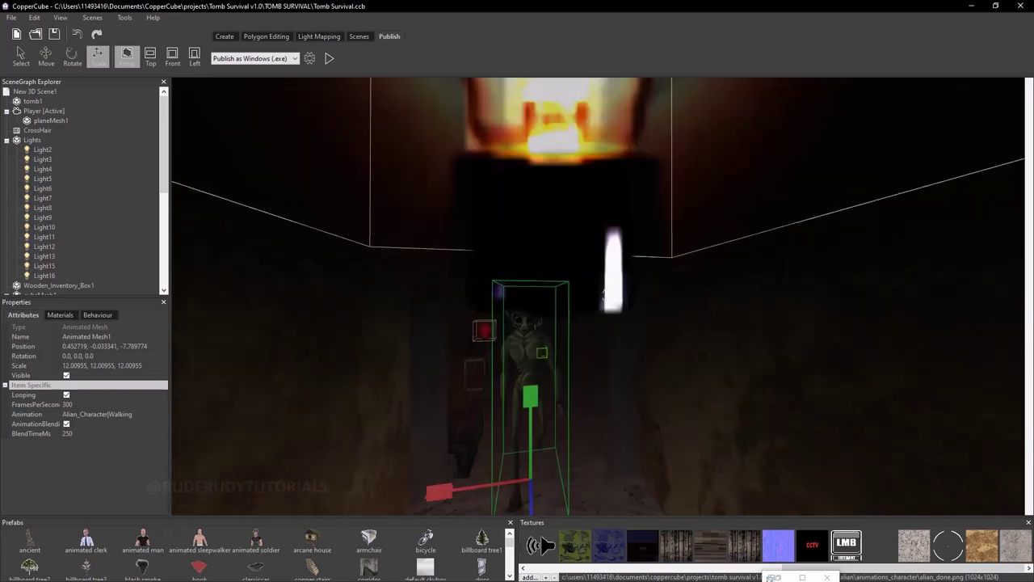
{"action": "scroll", "coordinate": [608, 296], "scroll_direction": "up", "scroll_amount": 2}
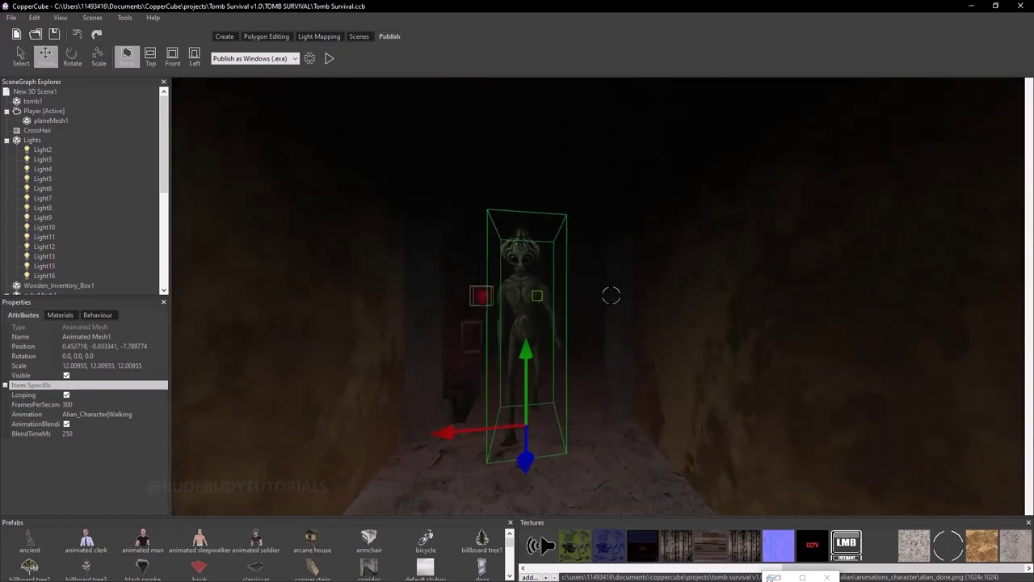
{"action": "scroll", "coordinate": [610, 296], "scroll_direction": "up", "scroll_amount": 2}
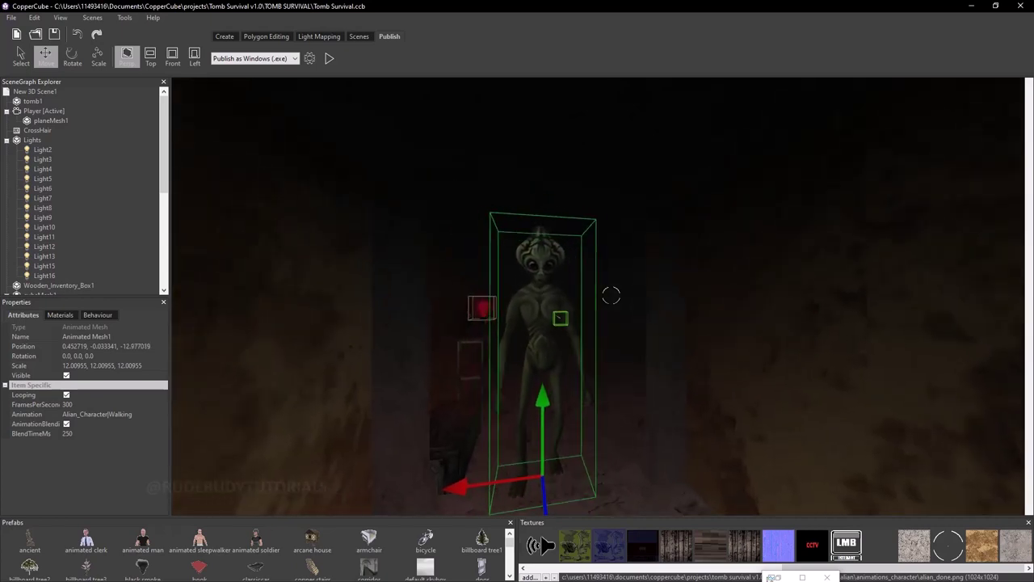
Fine-tune the alien's size with the Scale tool to about 12.108.
{"action": "key", "text": "r"}
{"action": "scroll", "coordinate": [611, 296], "scroll_direction": "down", "scroll_amount": 1}
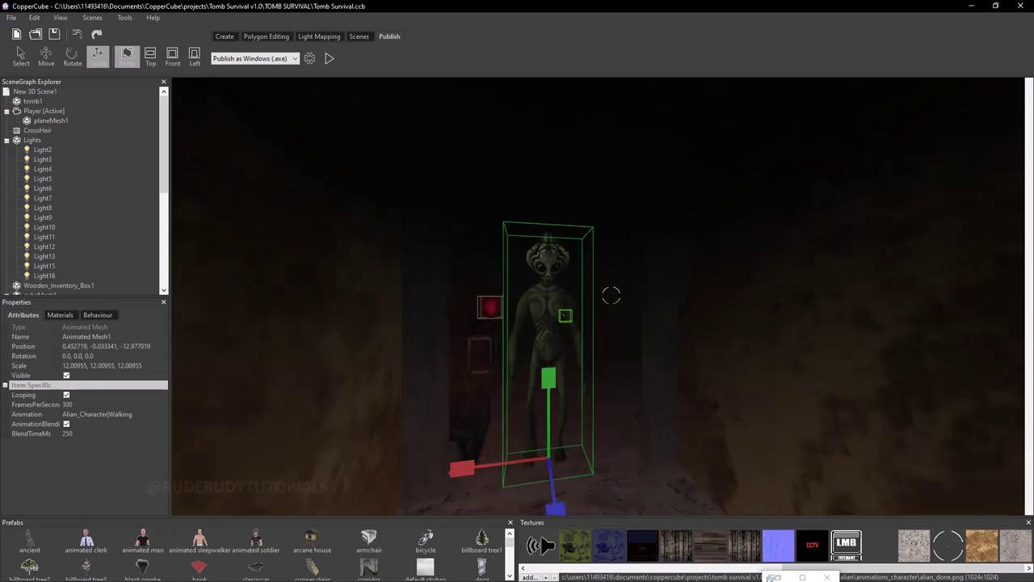
{"action": "left_click_drag", "start_coordinate": [611, 296], "coordinate": [611, 296]}
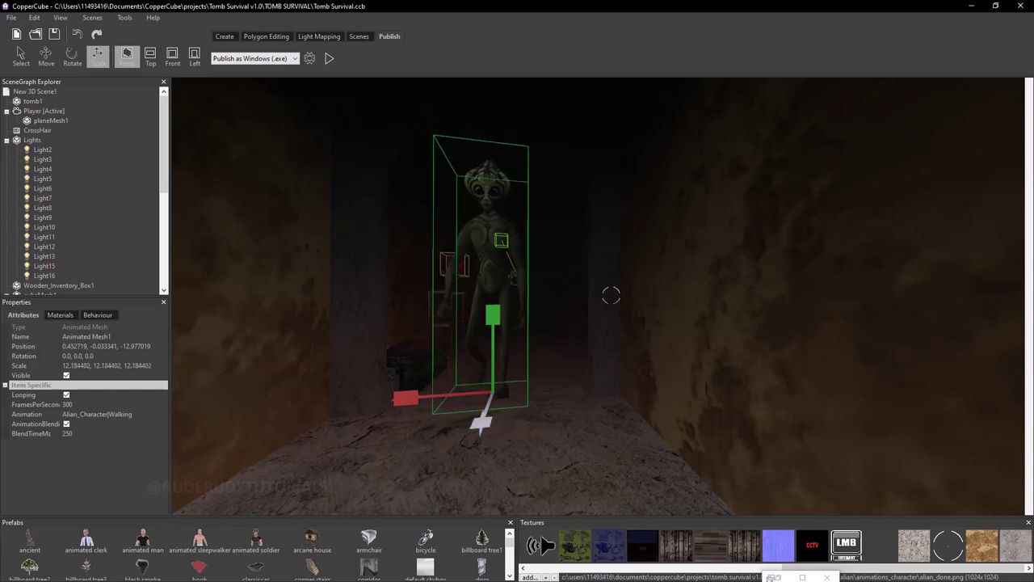
{"action": "left_click_drag", "start_coordinate": [611, 296], "coordinate": [611, 296]}
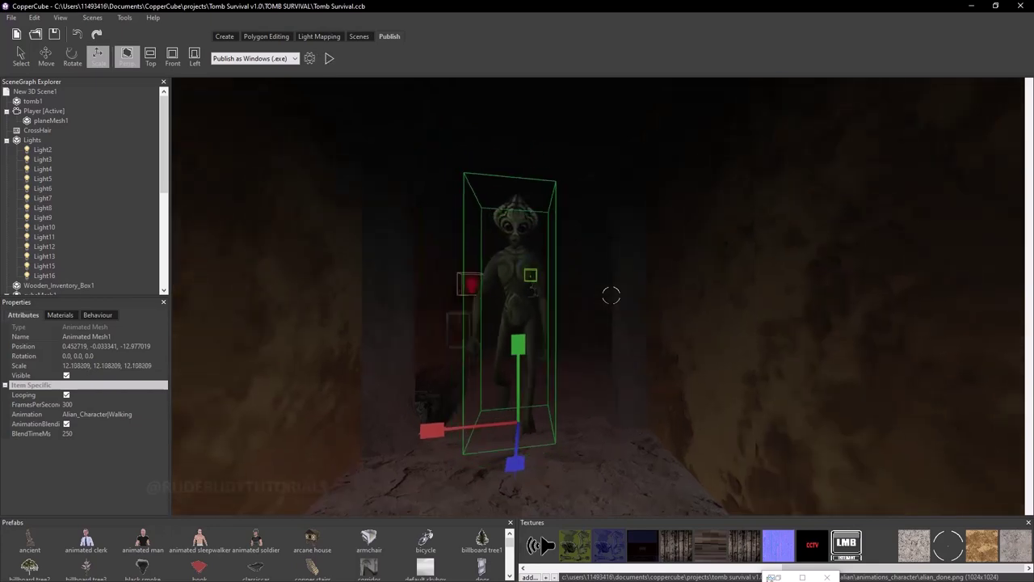
{"action": "left_click", "coordinate": [11, 17]}
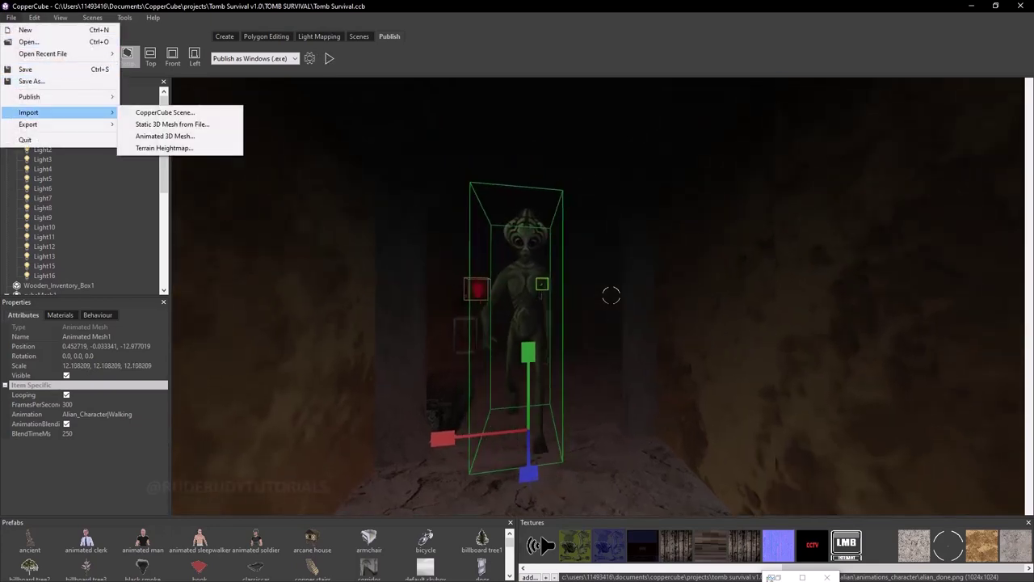
Save the tomb scene, then play-test walking up to the CCTV monitor and interacting with it.
{"action": "left_click", "coordinate": [25, 70]}
{"action": "left_click", "coordinate": [329, 58]}
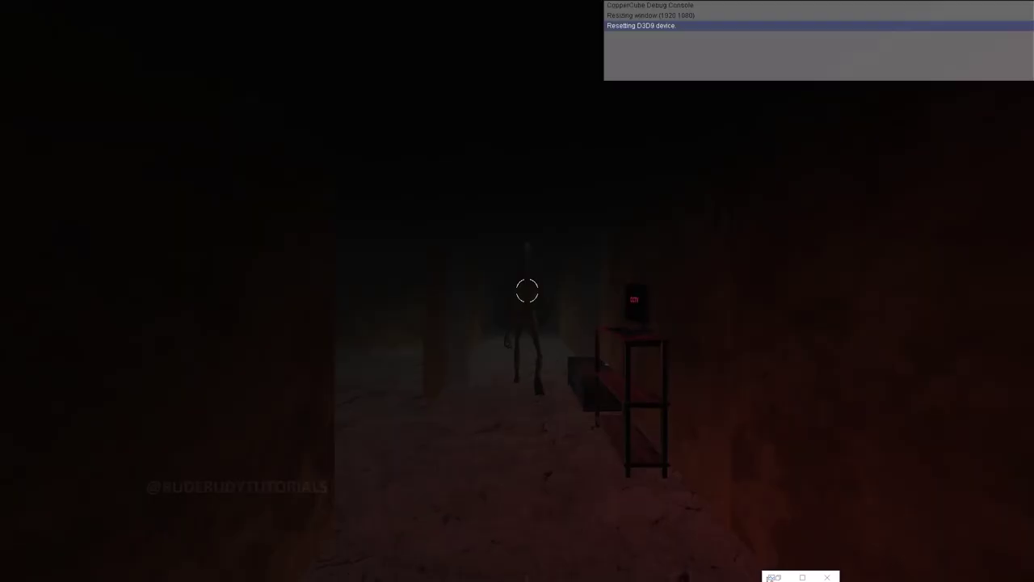
{"action": "key", "text": "w"}
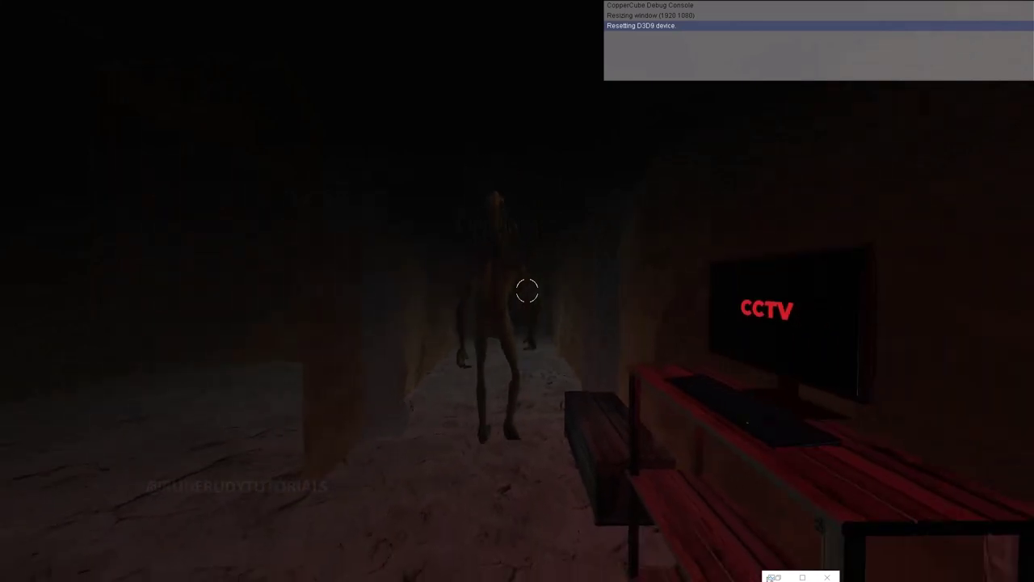
{"action": "key", "text": "w"}
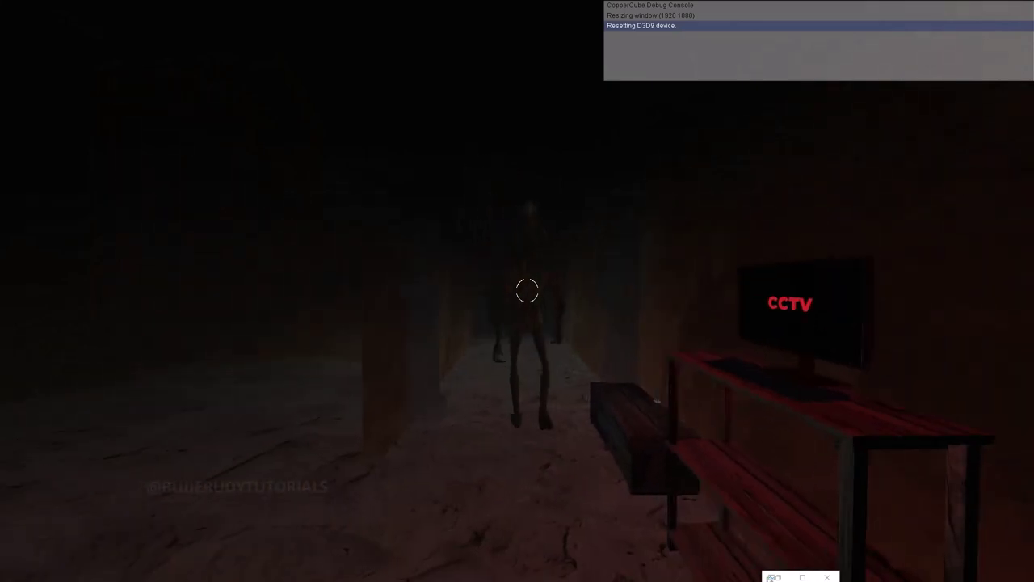
{"action": "key", "text": "w"}
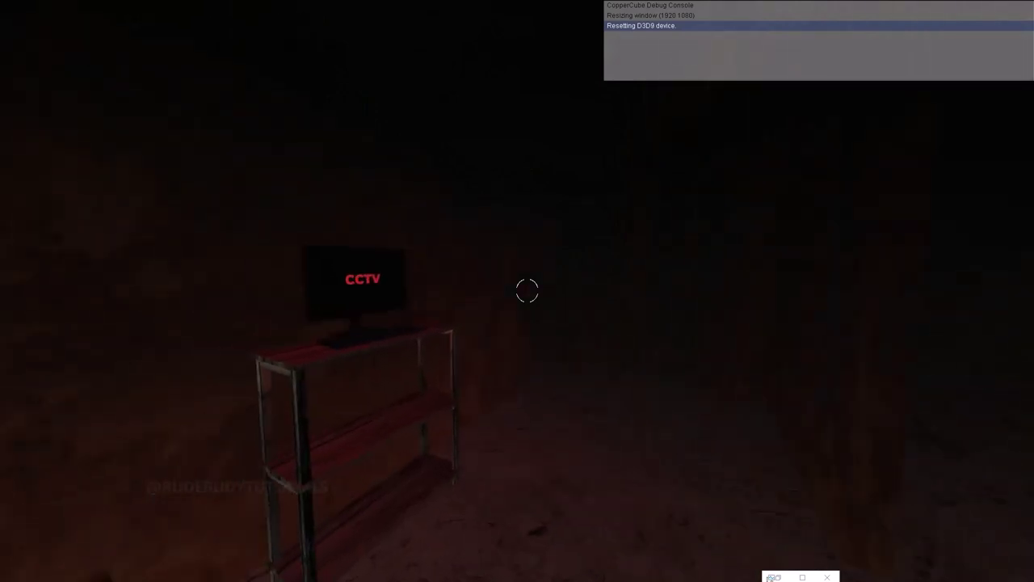
{"action": "key", "text": "w"}
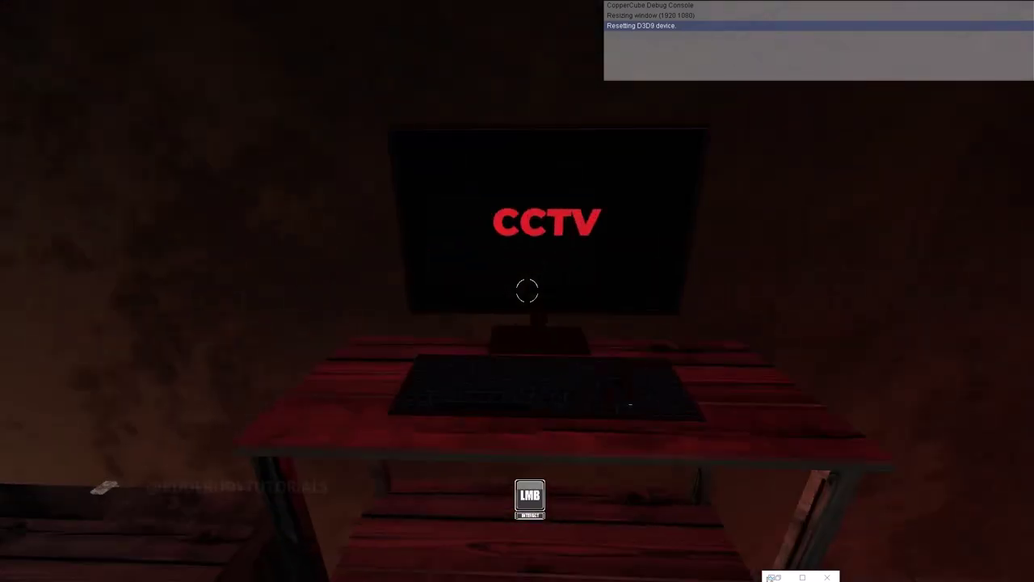
{"action": "left_click", "coordinate": [527, 291]}
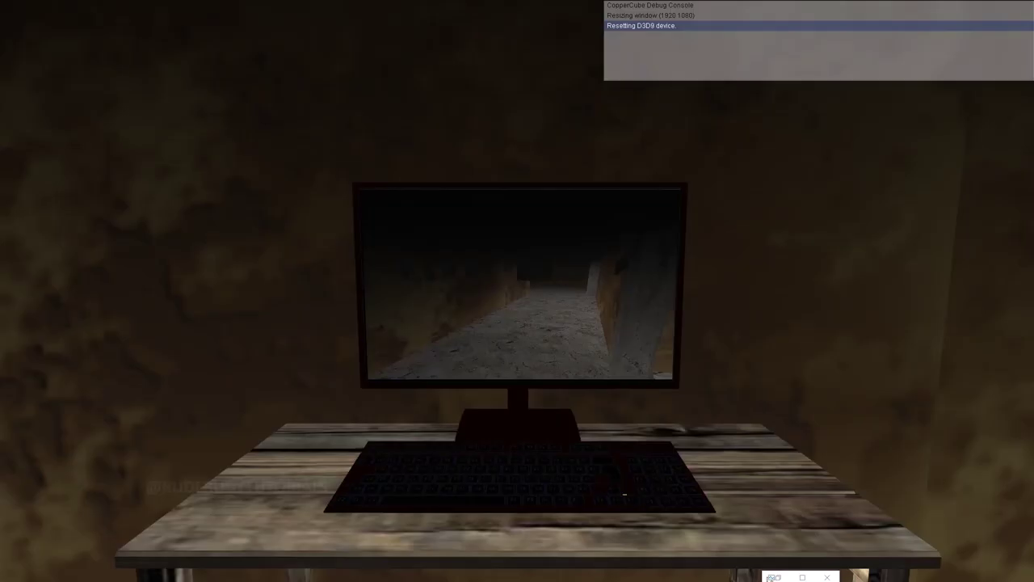
{"action": "key", "text": "Escape"}
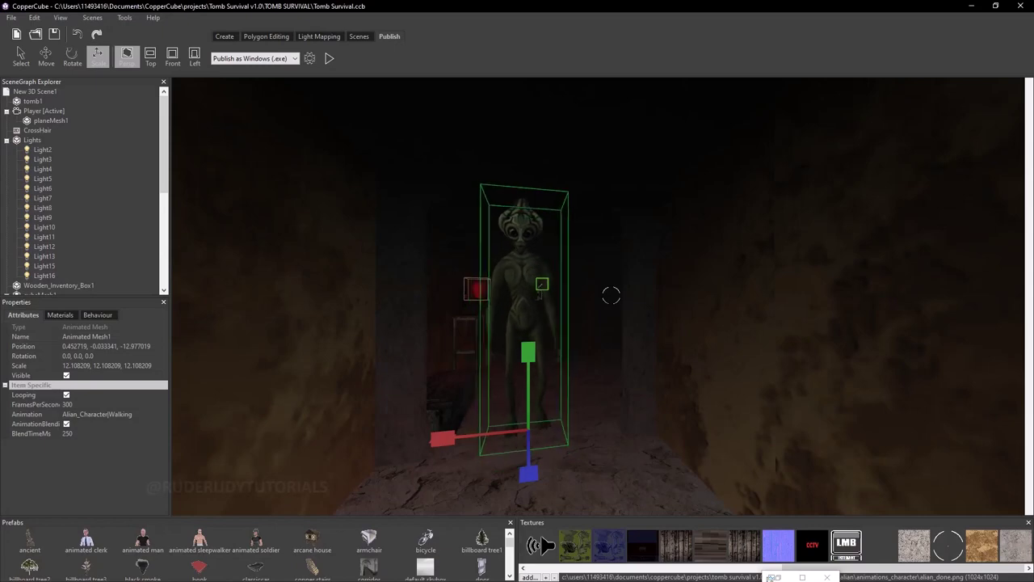
Play-test again with F5 and switch the CCTV monitor to the live camera feed.
{"action": "key", "text": "F5"}
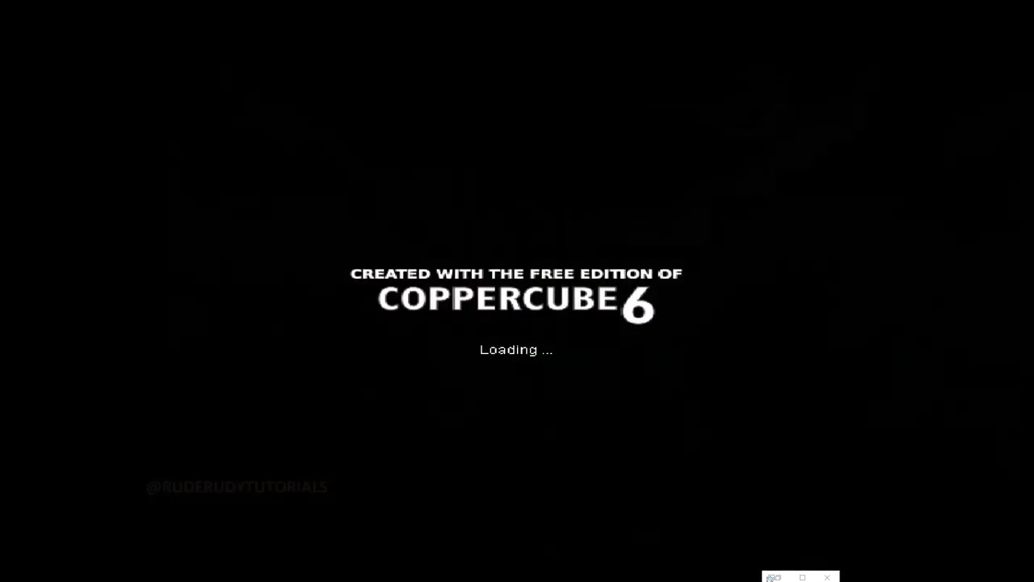
{"action": "key", "text": "w"}
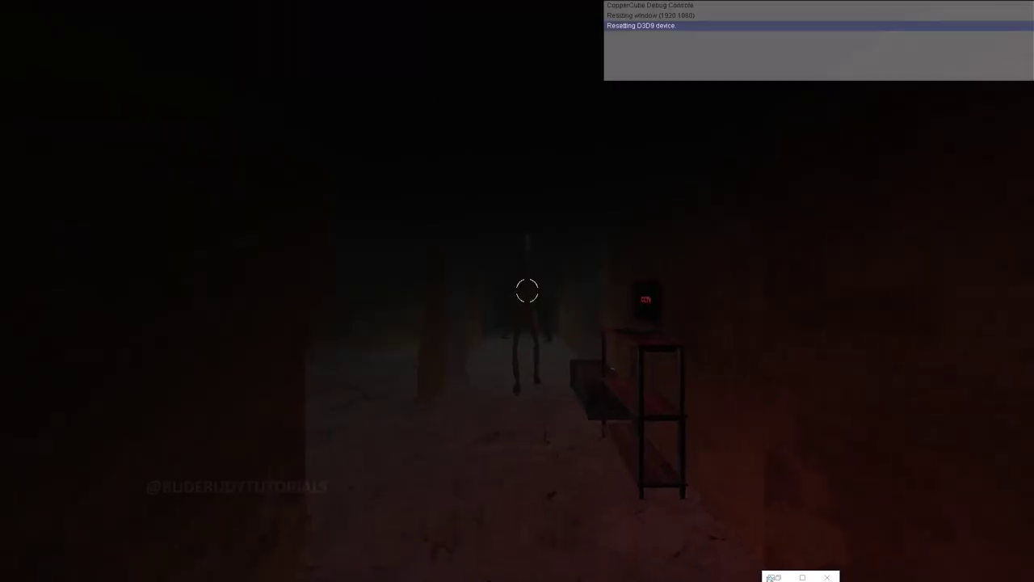
{"action": "key", "text": "w"}
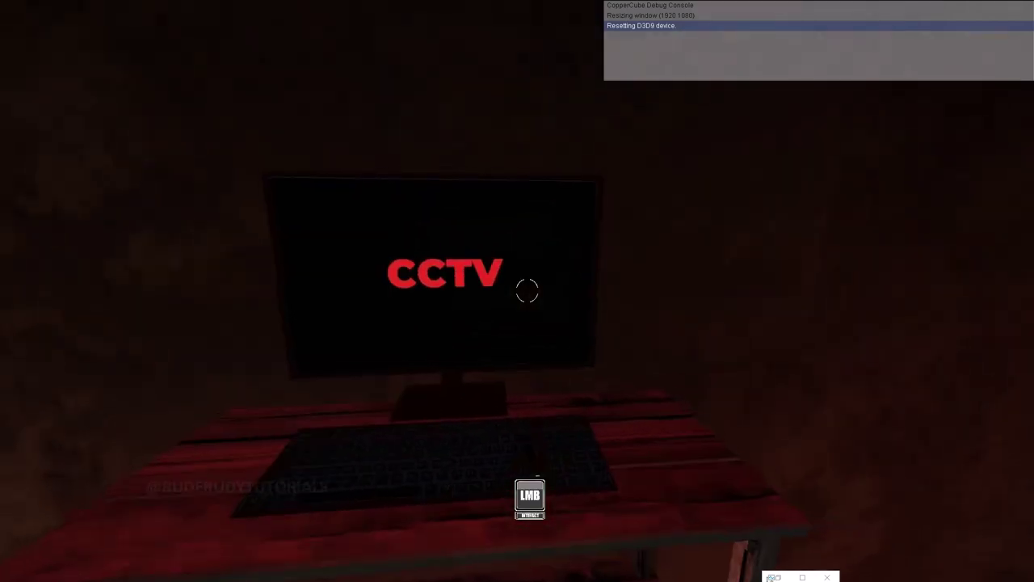
{"action": "left_click", "coordinate": [527, 293]}
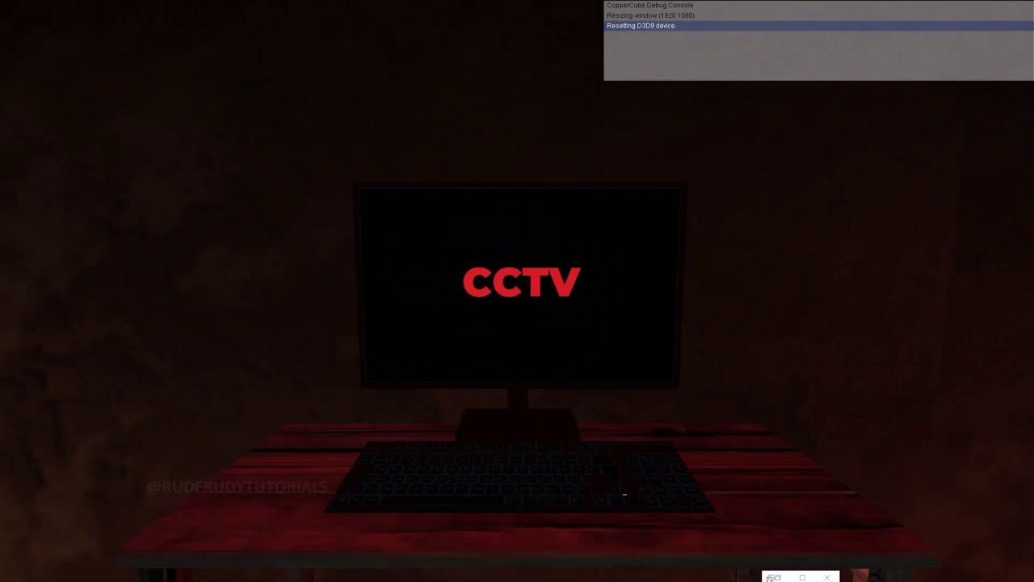
{"action": "left_click", "coordinate": [517, 291]}
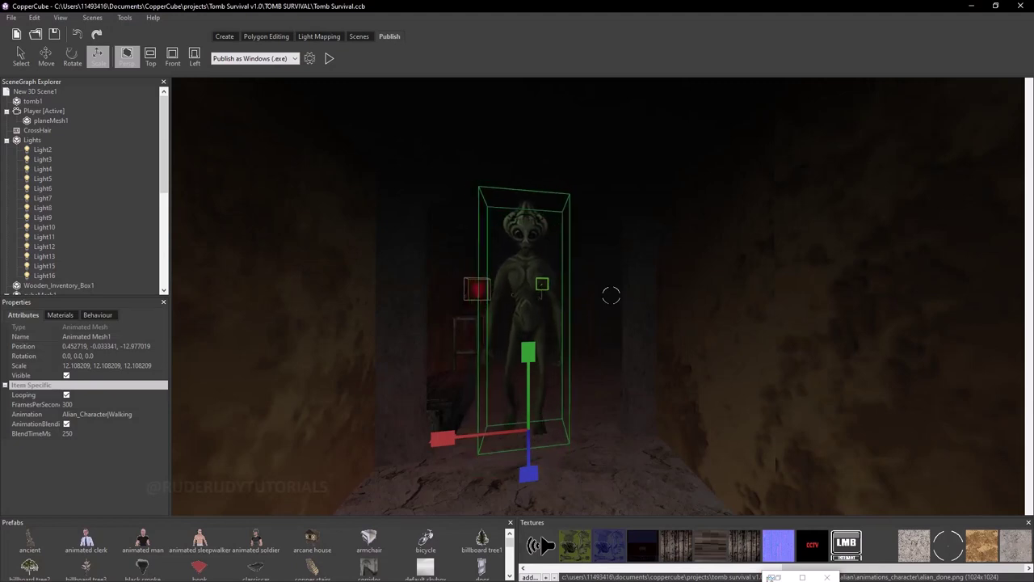
Make Camera1 visible again in the tomb scene.
{"action": "scroll", "coordinate": [85, 189], "scroll_direction": "down", "scroll_amount": 3}
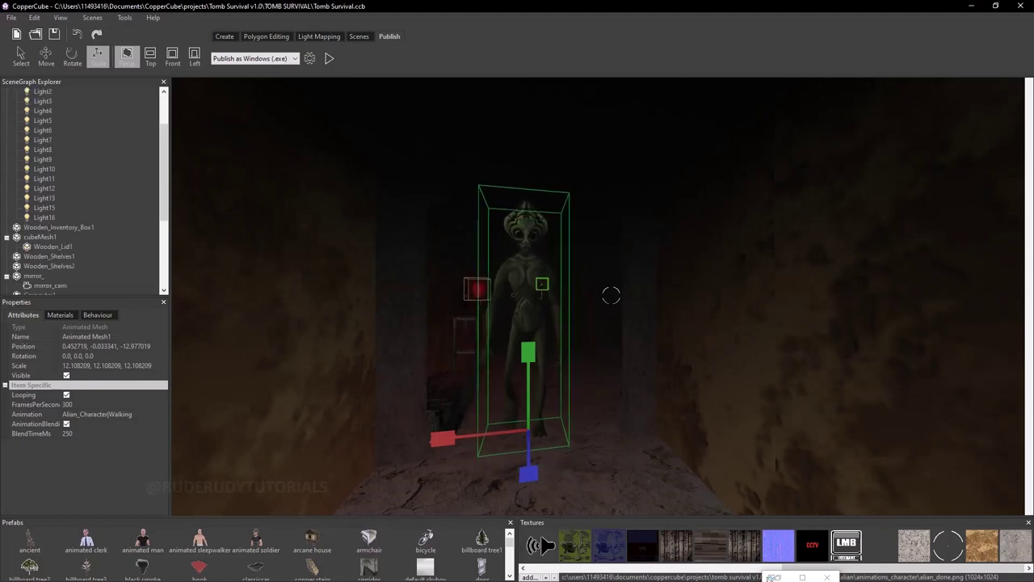
{"action": "left_click", "coordinate": [36, 276]}
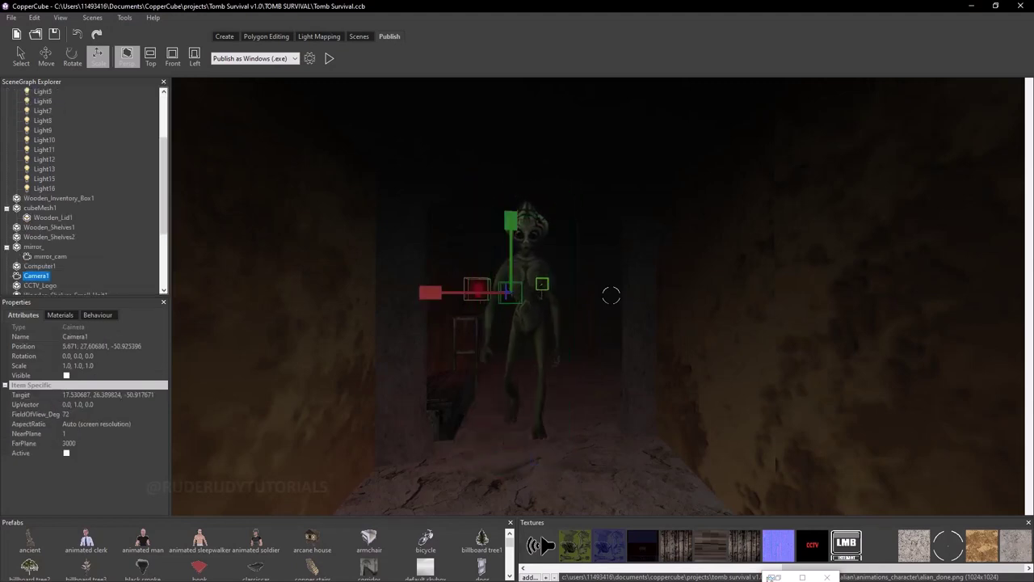
{"action": "left_click", "coordinate": [67, 375]}
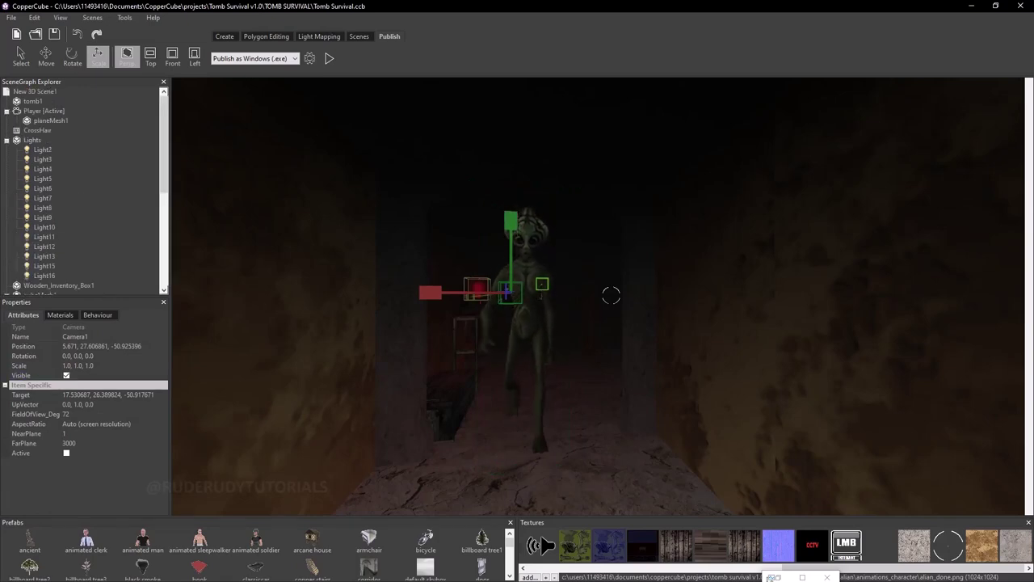
{"action": "left_click", "coordinate": [329, 58]}
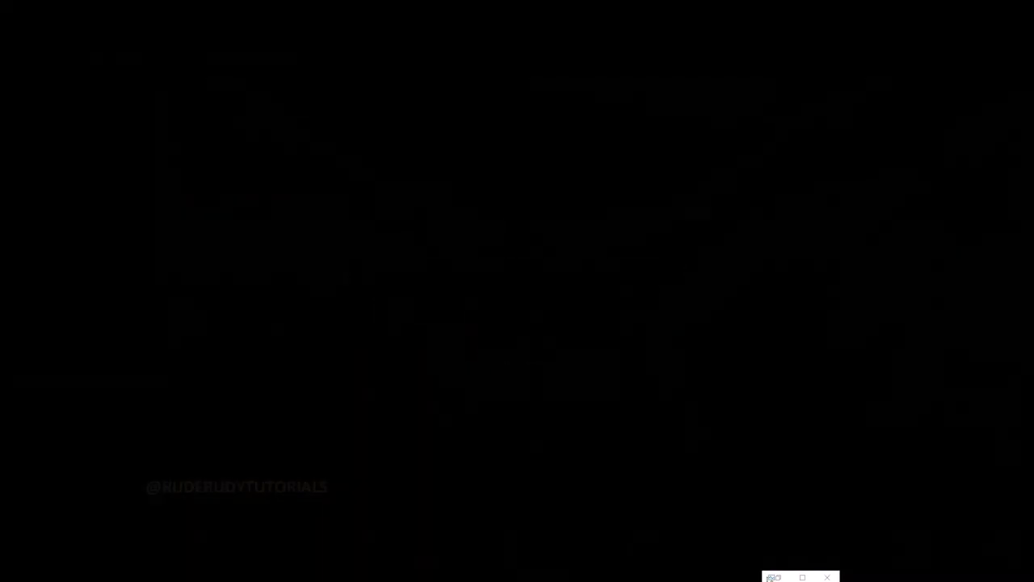
{"action": "key", "text": "w"}
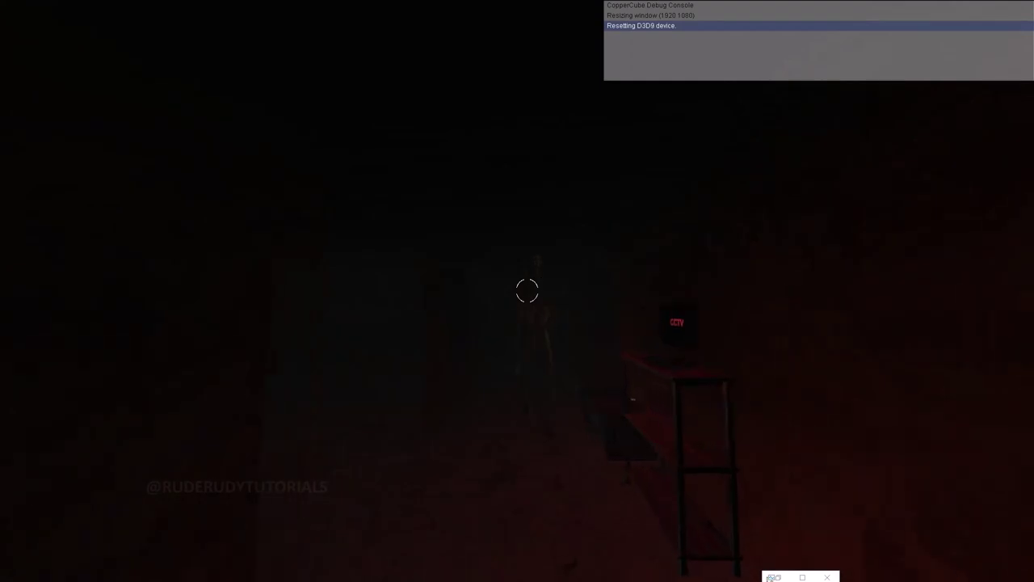
{"action": "key", "text": "w"}
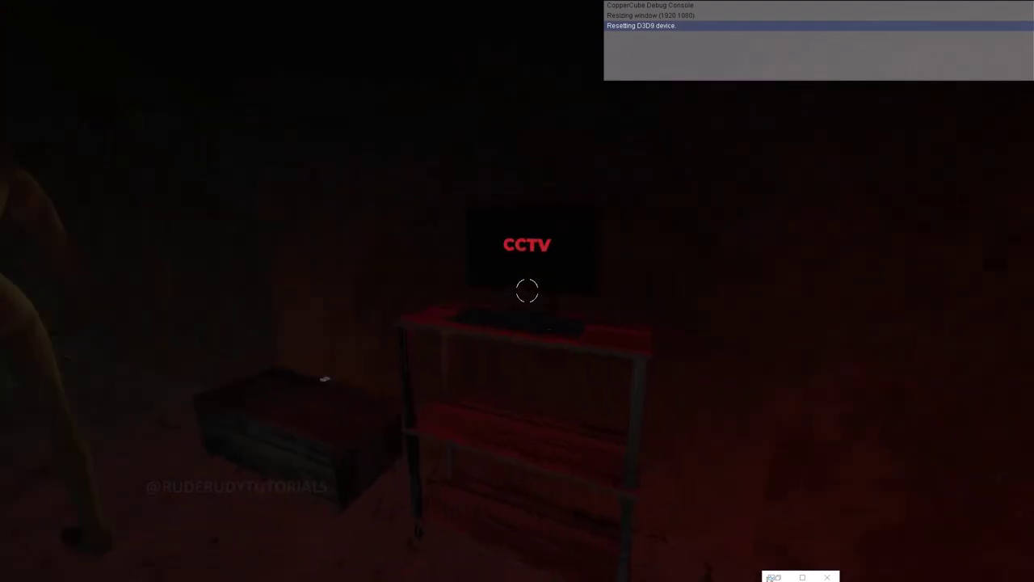
{"action": "left_click", "coordinate": [527, 291]}
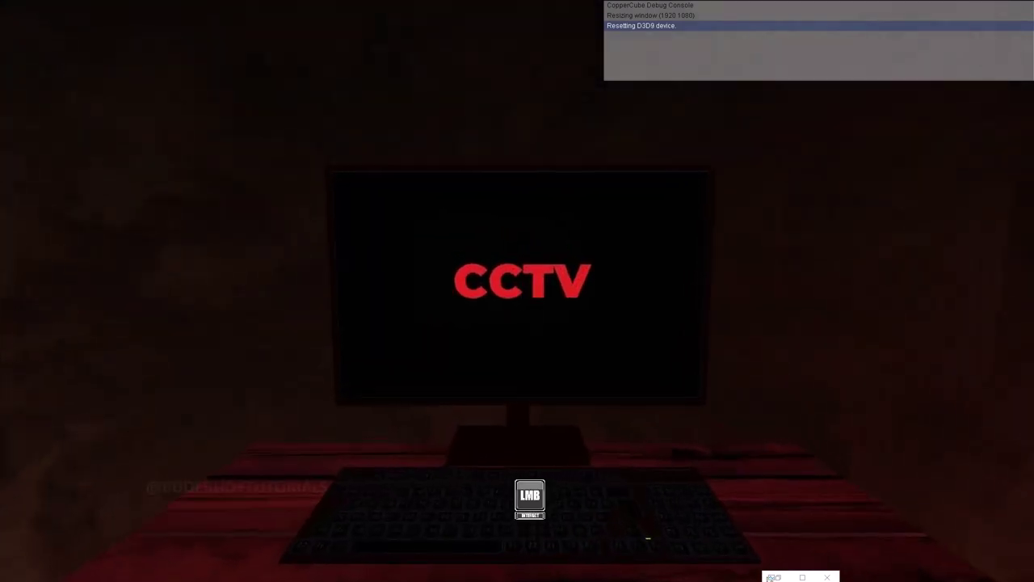
{"action": "key", "text": "Escape"}
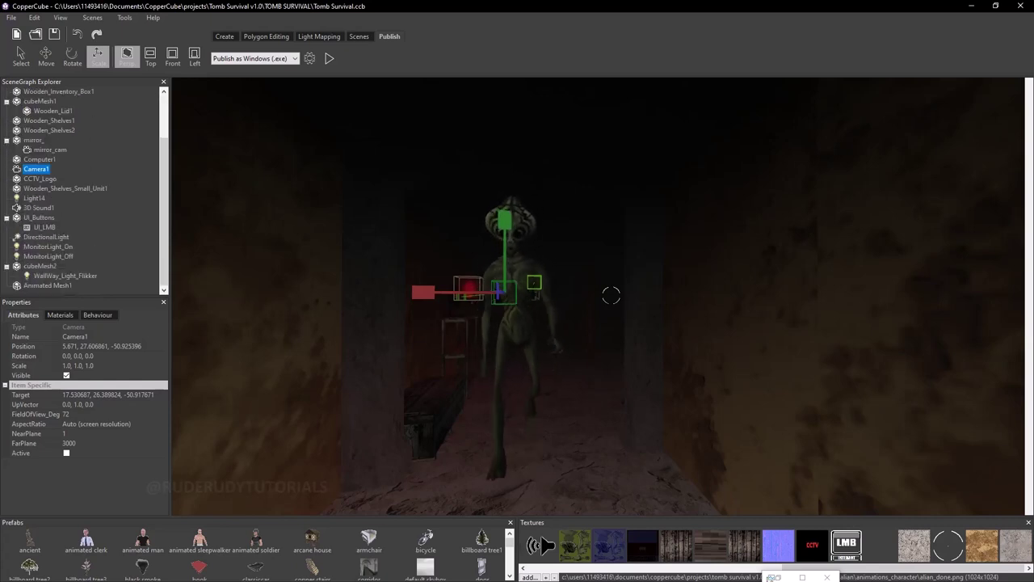
Select Animated Mesh1 and push it far down the tomb corridor with the Move tool.
{"action": "left_click", "coordinate": [47, 285]}
{"action": "right_click_drag", "start_coordinate": [610, 295], "coordinate": [611, 295]}
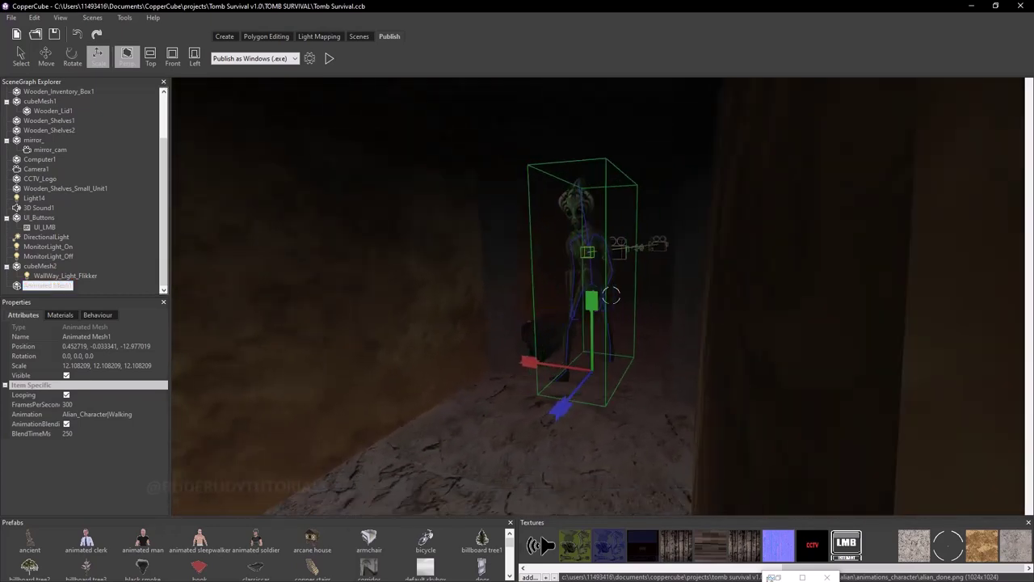
{"action": "key", "text": "q"}
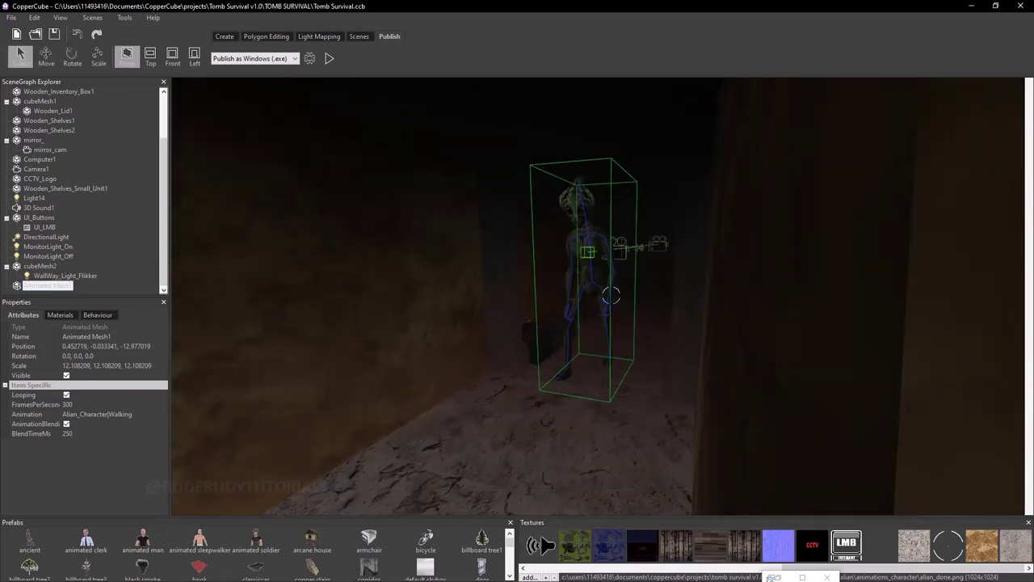
{"action": "key", "text": "w"}
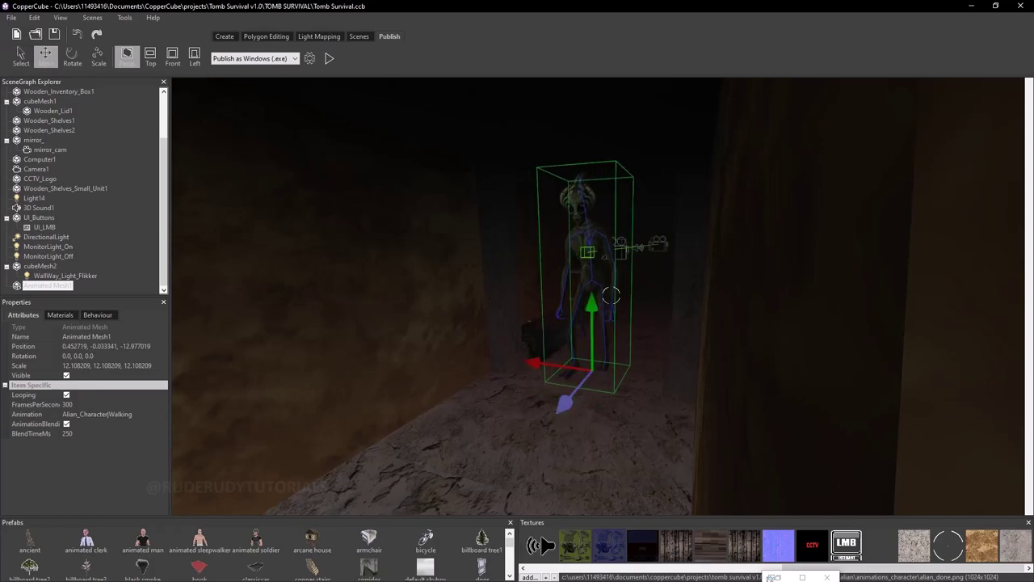
{"action": "scroll", "coordinate": [611, 295], "scroll_direction": "up", "scroll_amount": 3}
{"action": "left_click_drag", "start_coordinate": [611, 295], "coordinate": [611, 295]}
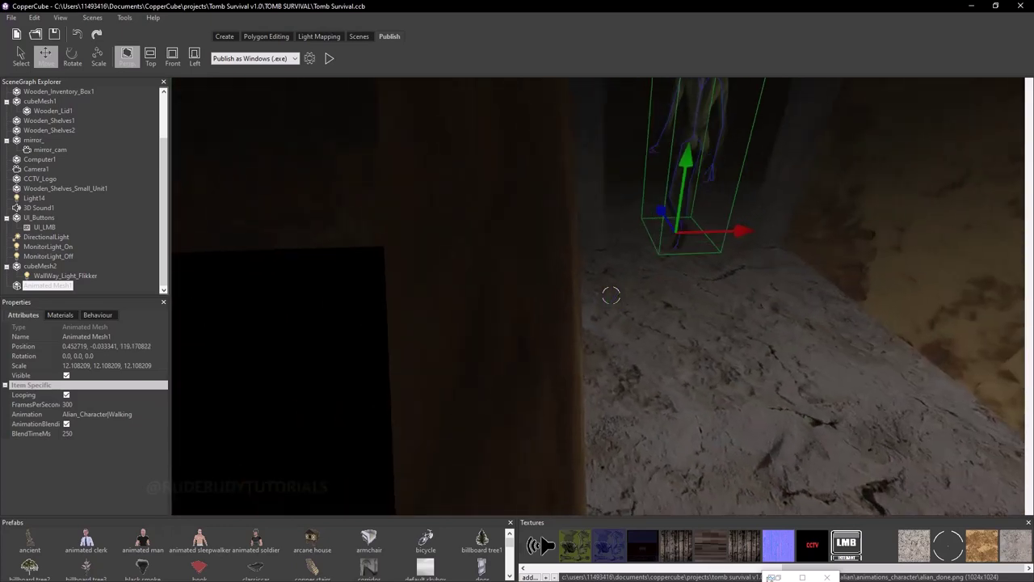
{"action": "right_click_drag", "start_coordinate": [611, 295], "coordinate": [611, 295]}
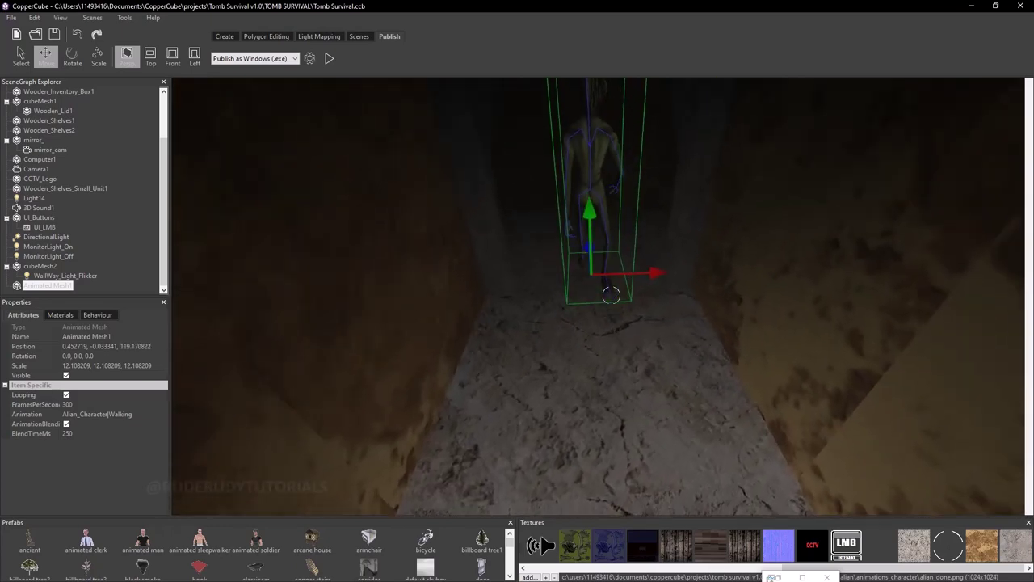
{"action": "left_click", "coordinate": [611, 295]}
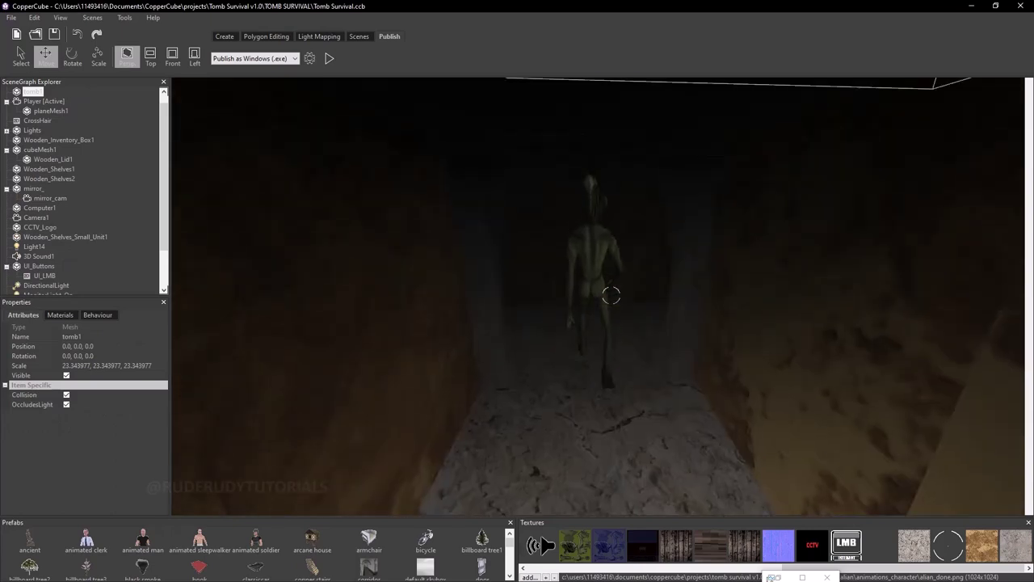
{"action": "right_click_drag", "start_coordinate": [611, 295], "coordinate": [611, 295]}
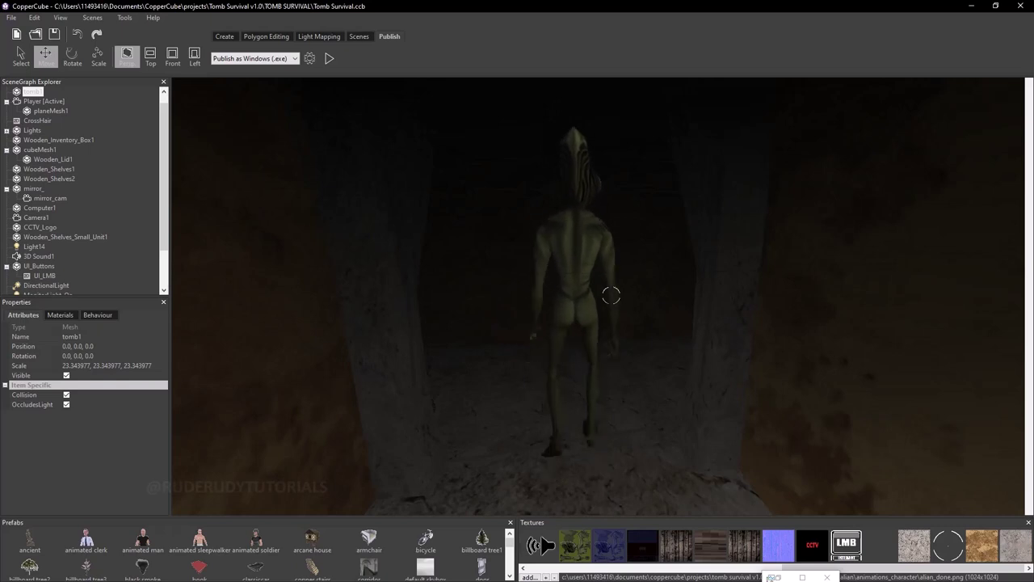
{"action": "scroll", "coordinate": [611, 295], "scroll_direction": "down", "scroll_amount": 2}
{"action": "left_click", "coordinate": [611, 294]}
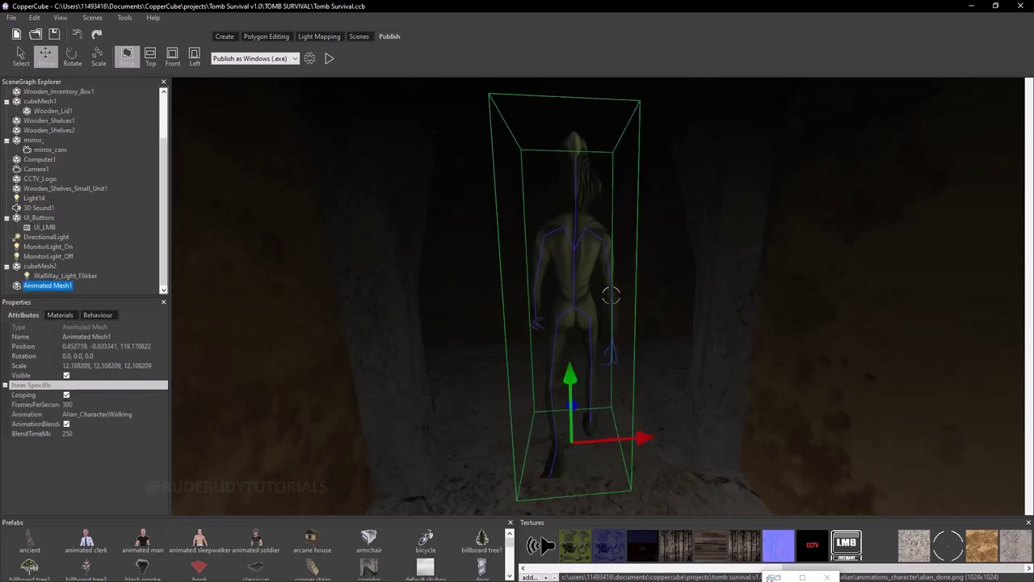
Set the alien's rotation to 0.0, 180.0, 0.0 so it faces the player.
{"action": "left_click", "coordinate": [89, 356]}
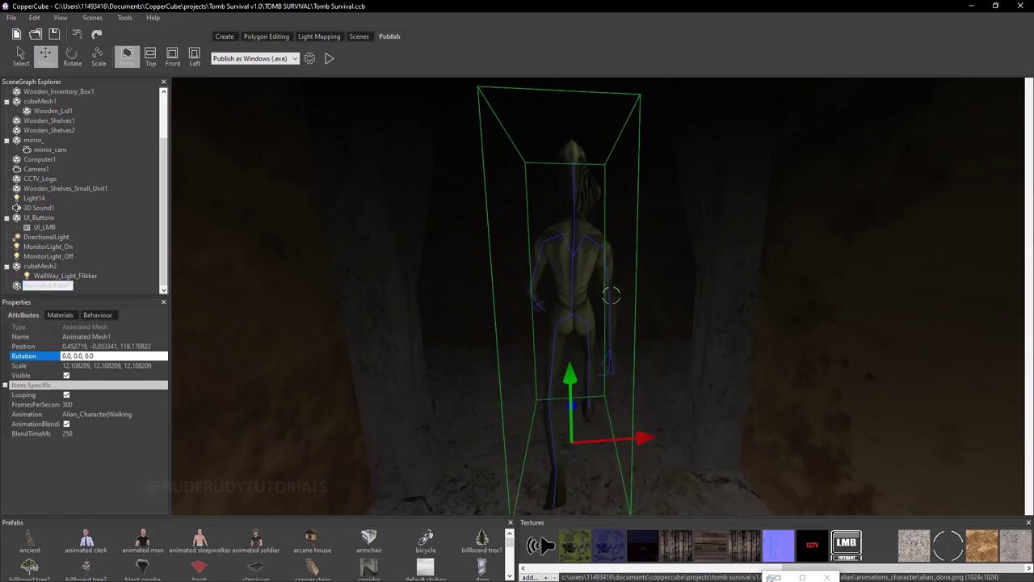
{"action": "left_click", "coordinate": [75, 355]}
{"action": "type", "text": "89"}
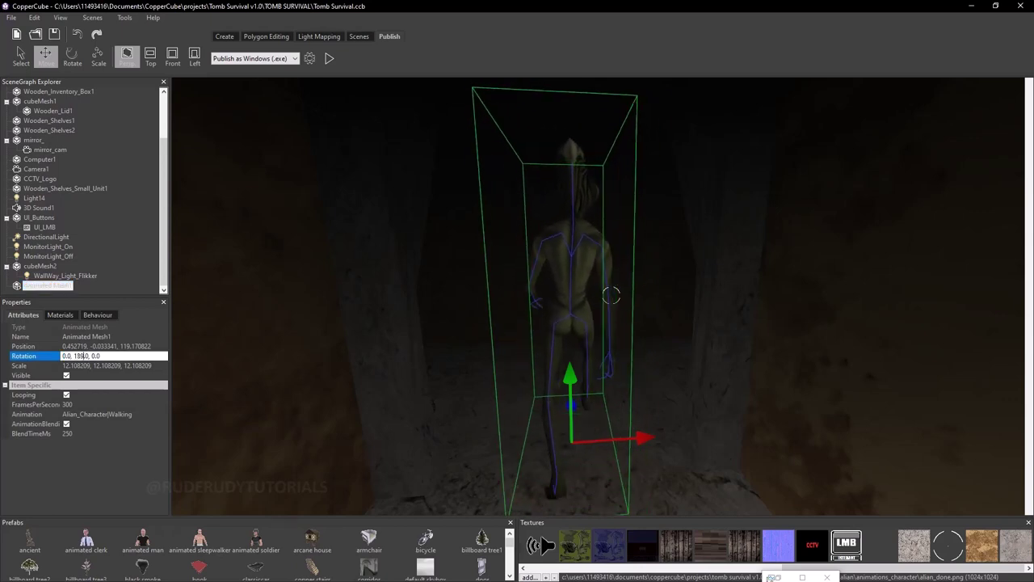
{"action": "key", "text": "Return"}
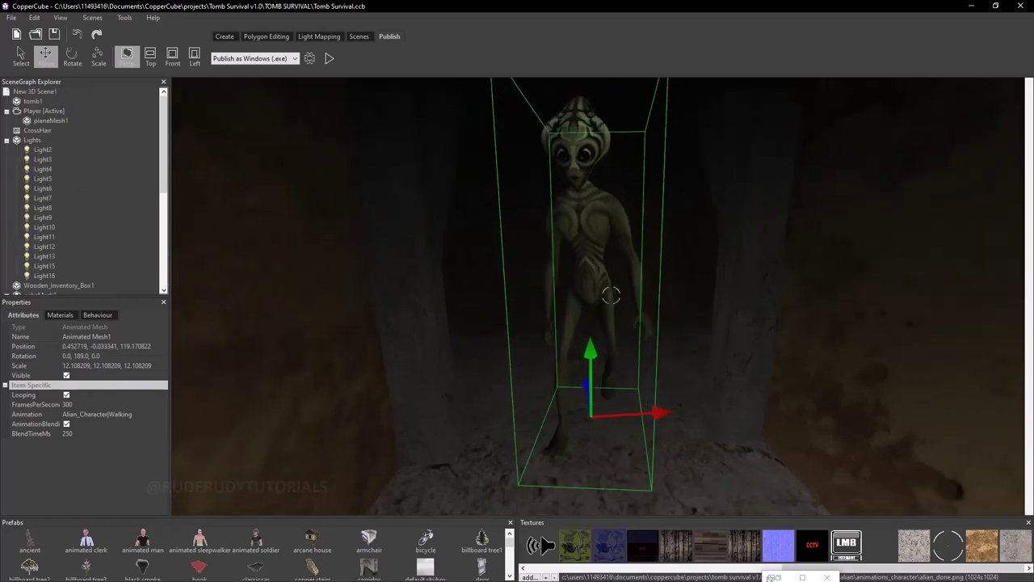
{"action": "left_click_drag", "start_coordinate": [610, 296], "coordinate": [611, 295]}
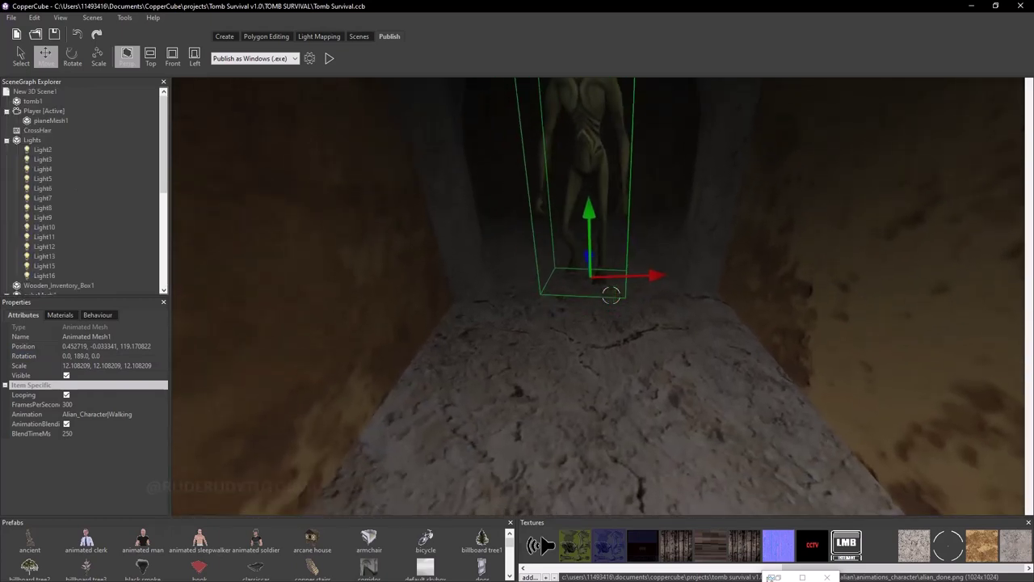
{"action": "left_click_drag", "start_coordinate": [611, 296], "coordinate": [611, 296]}
{"action": "left_click", "coordinate": [81, 355]}
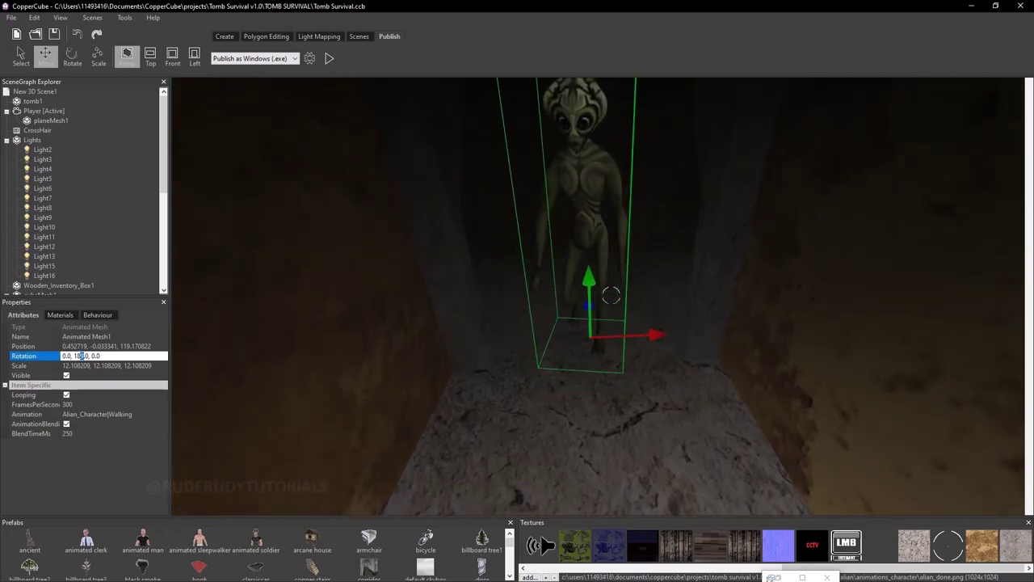
{"action": "type", "text": "0"}
{"action": "key", "text": "Return"}
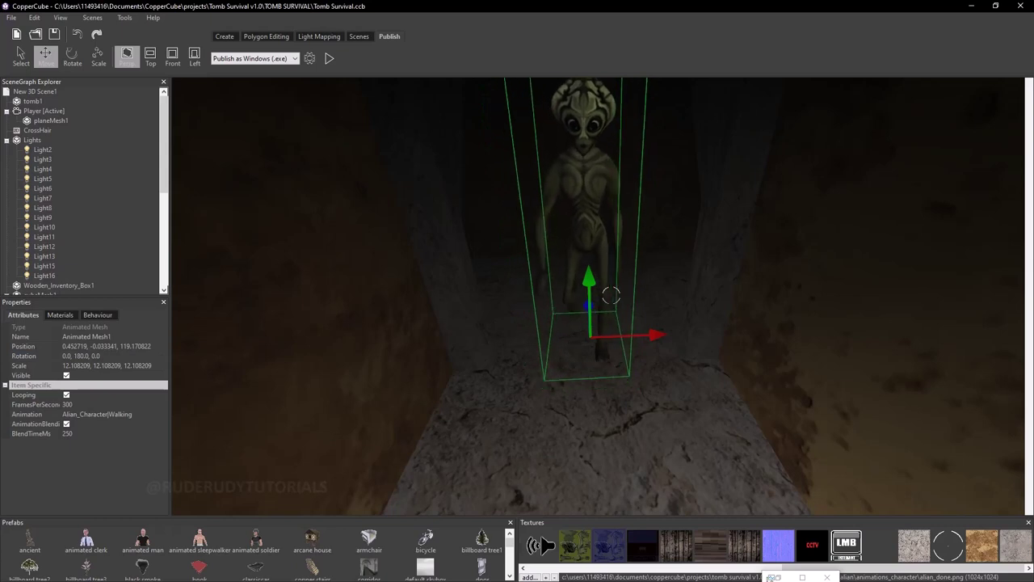
{"action": "left_click_drag", "start_coordinate": [611, 296], "coordinate": [611, 296]}
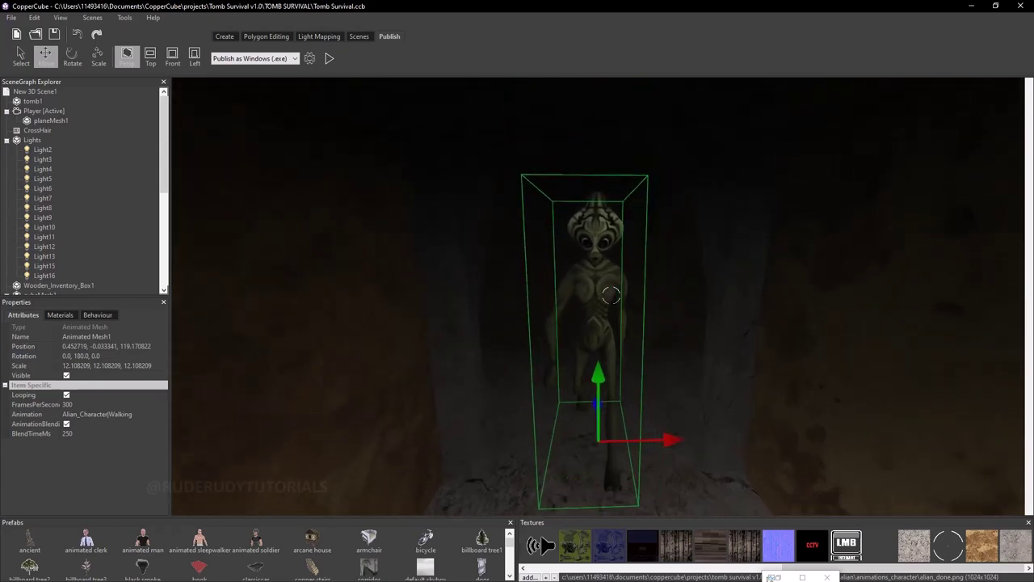
Set the alien's animation to Alian_Character|Idle_Breath.
{"action": "left_click", "coordinate": [113, 413]}
{"action": "left_click", "coordinate": [162, 414]}
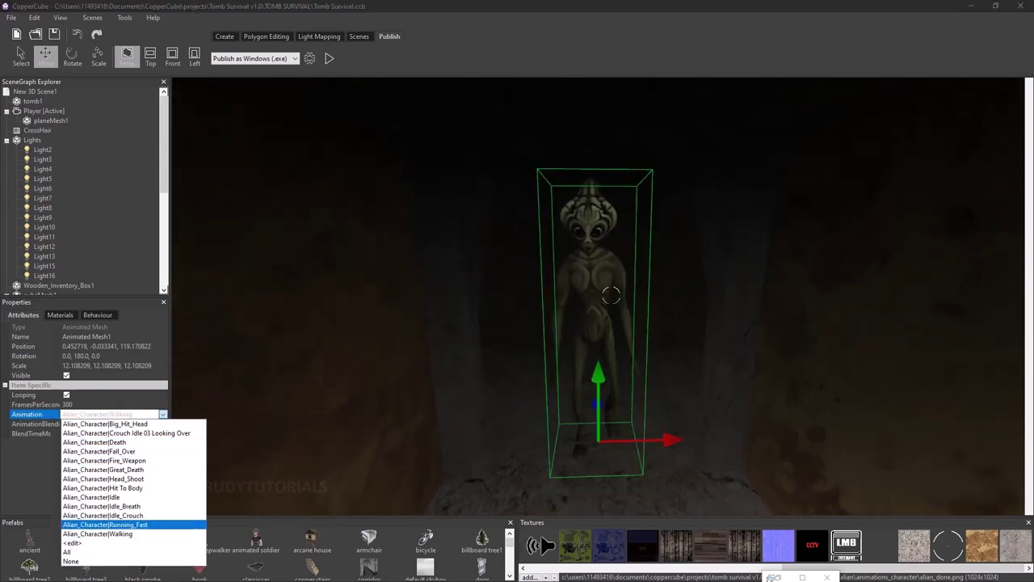
{"action": "left_click", "coordinate": [101, 505]}
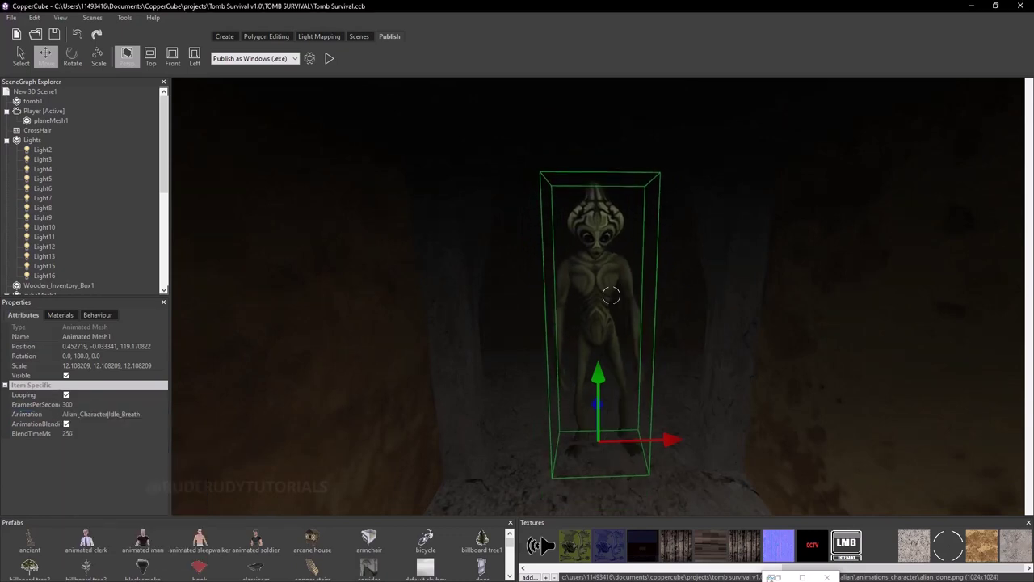
Shift the alien across the corridor to about X -1.35 and frame it up close.
{"action": "left_click_drag", "start_coordinate": [611, 296], "coordinate": [611, 296]}
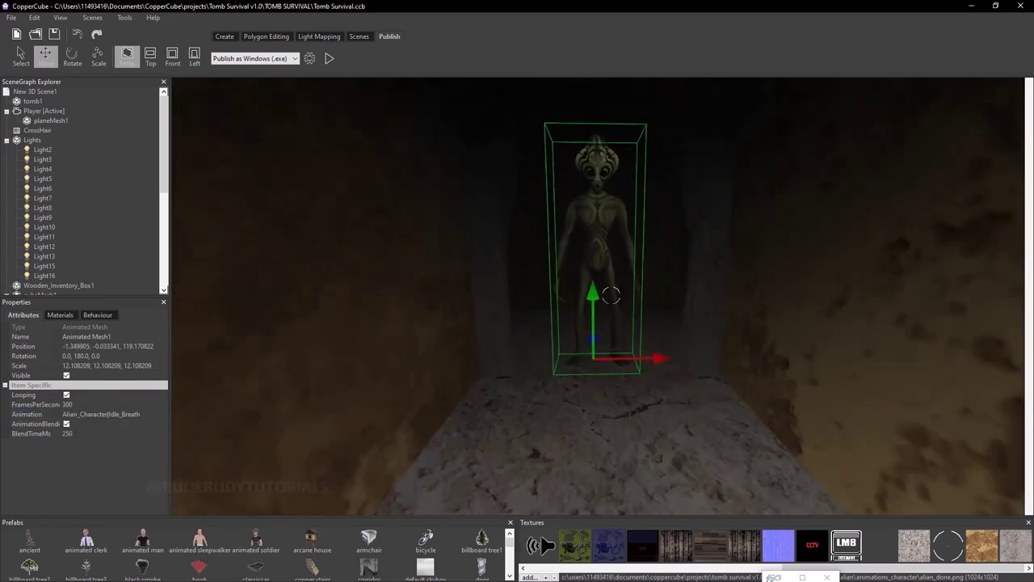
{"action": "left_click_drag", "start_coordinate": [611, 295], "coordinate": [611, 296]}
{"action": "scroll", "coordinate": [610, 295], "scroll_direction": "down", "scroll_amount": 5}
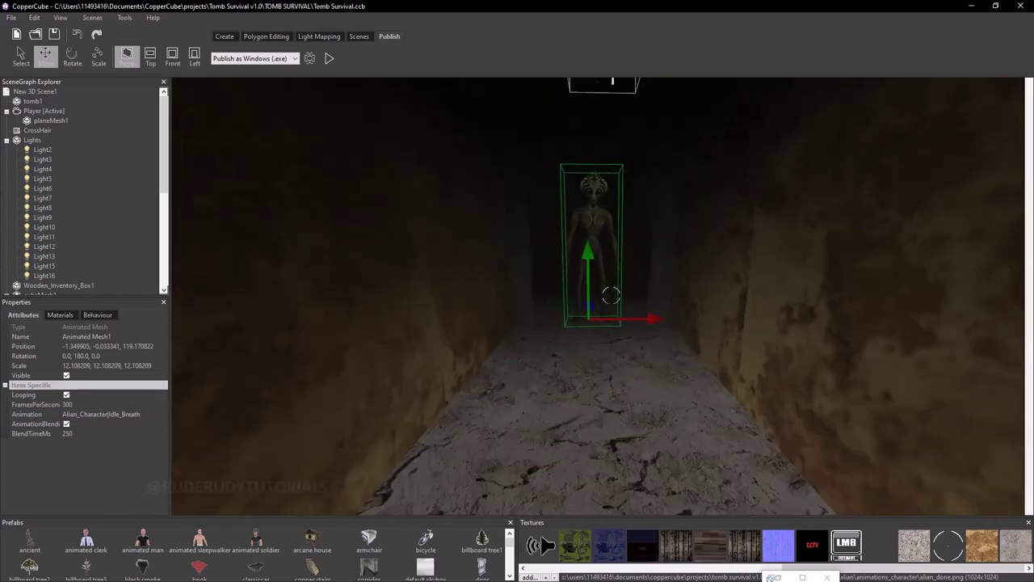
{"action": "scroll", "coordinate": [611, 295], "scroll_direction": "up", "scroll_amount": 2}
{"action": "scroll", "coordinate": [611, 296], "scroll_direction": "up", "scroll_amount": 2}
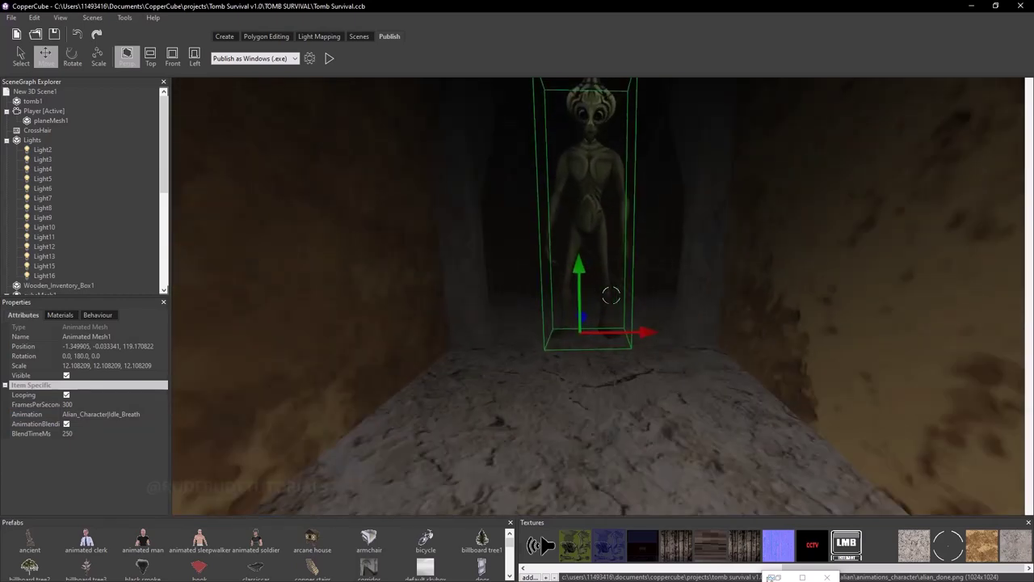
{"action": "scroll", "coordinate": [611, 296], "scroll_direction": "up", "scroll_amount": 2}
{"action": "scroll", "coordinate": [611, 296], "scroll_direction": "up", "scroll_amount": 2}
{"action": "scroll", "coordinate": [611, 296], "scroll_direction": "down", "scroll_amount": 2}
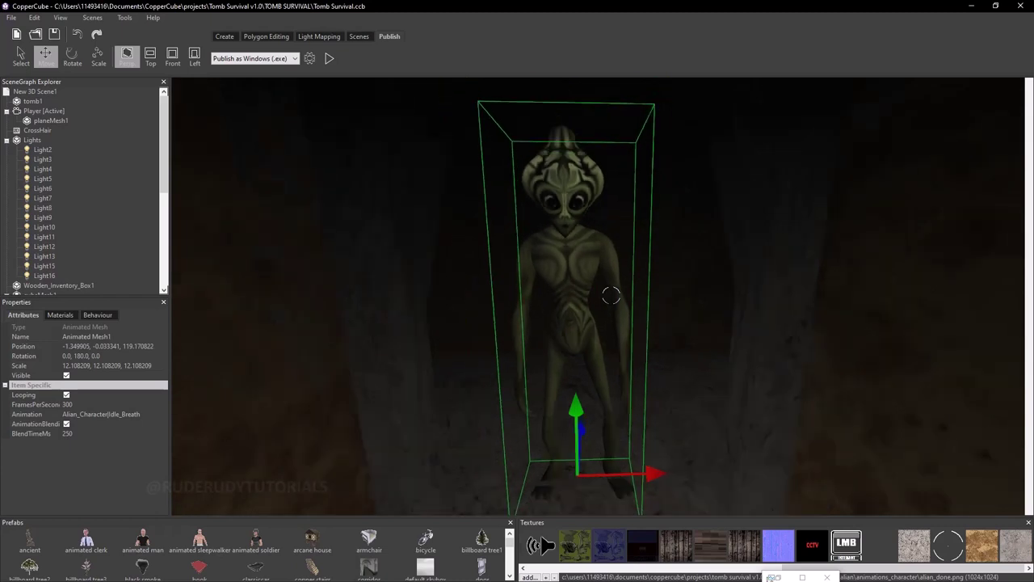
{"action": "right_click_drag", "start_coordinate": [611, 296], "coordinate": [611, 296]}
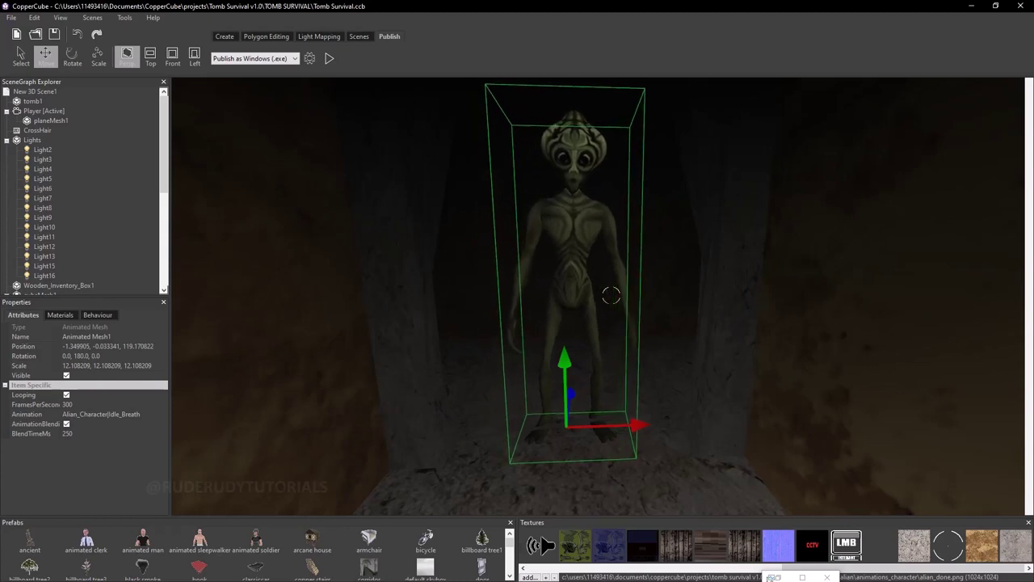
Open the texture's Animations_Character folder and show its files as large icons.
{"action": "right_click", "coordinate": [605, 550]}
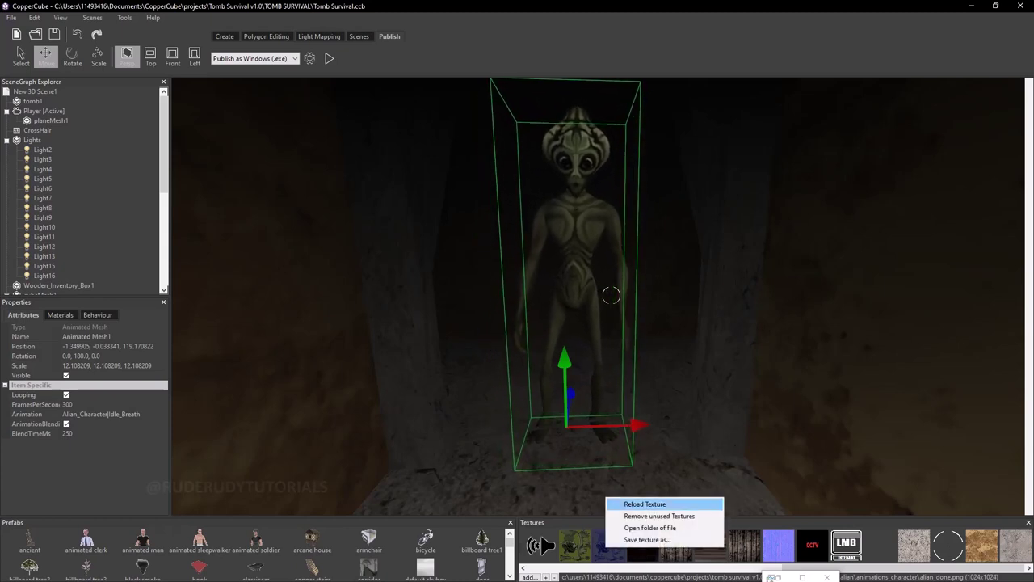
{"action": "left_click", "coordinate": [650, 528]}
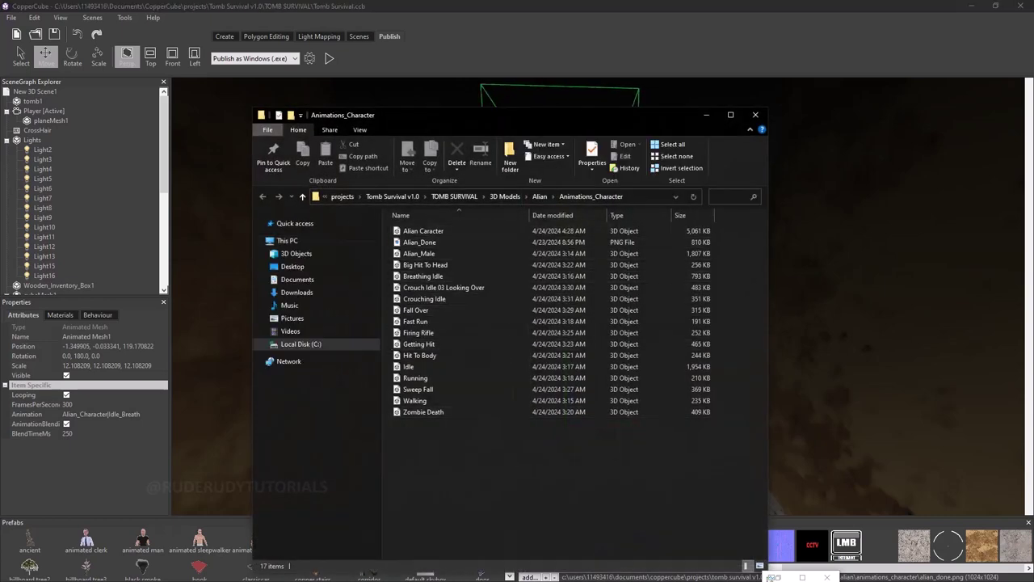
{"action": "right_click", "coordinate": [444, 428]}
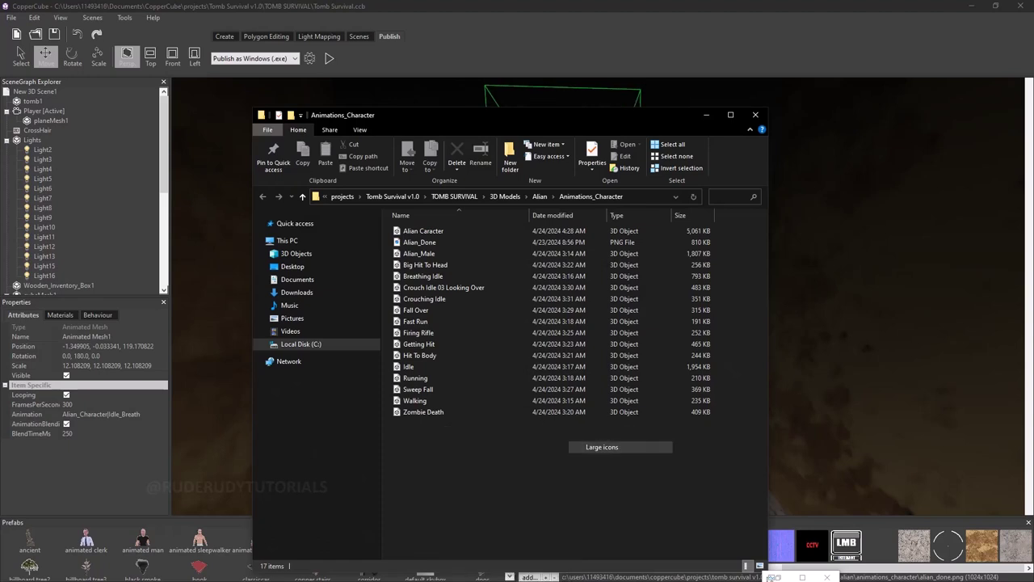
{"action": "left_click", "coordinate": [602, 447]}
Open Alian_Done.png with GIMP.
{"action": "left_click", "coordinate": [482, 242]}
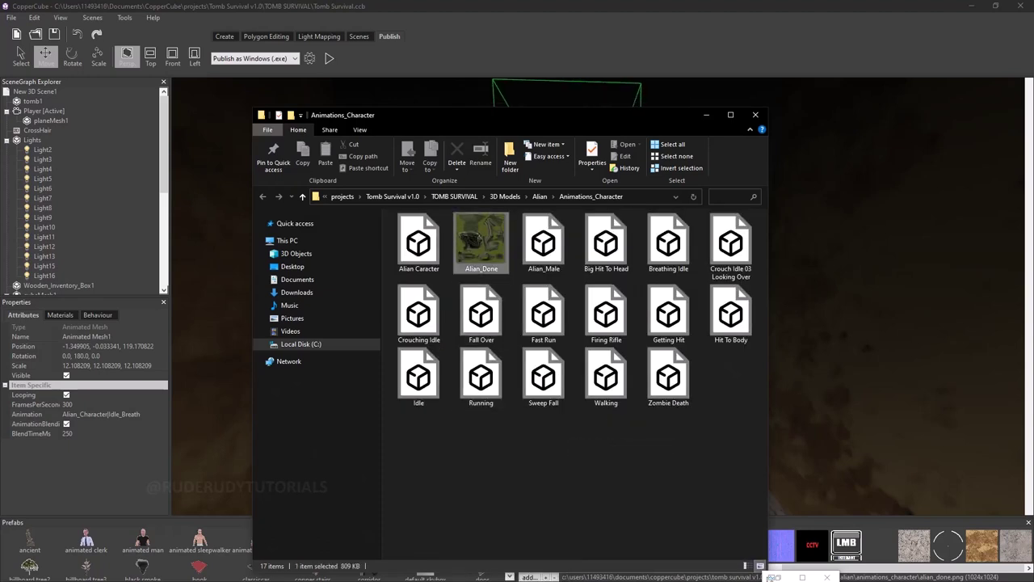
{"action": "right_click", "coordinate": [481, 242]}
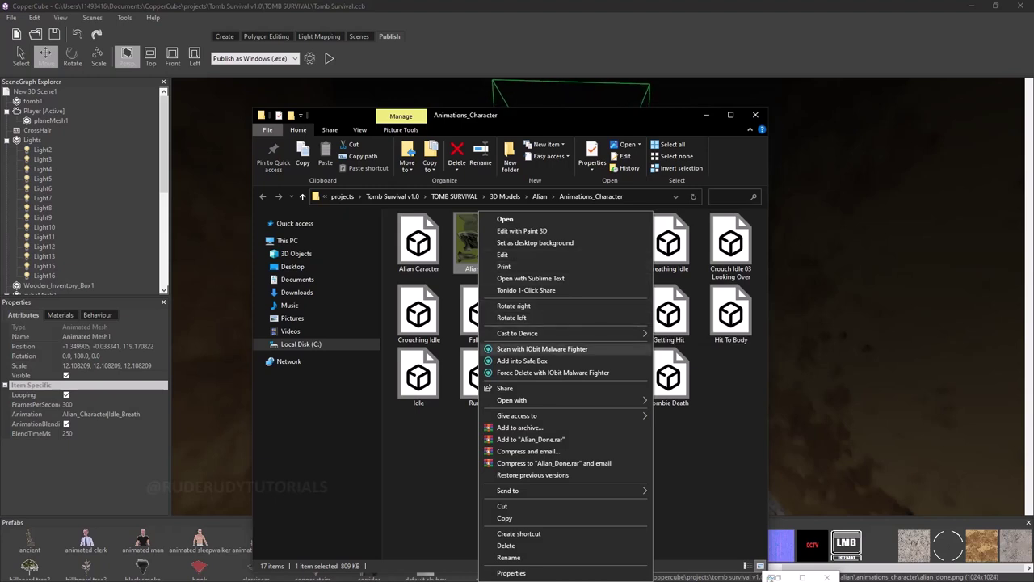
{"action": "mouse_move", "coordinate": [534, 400]}
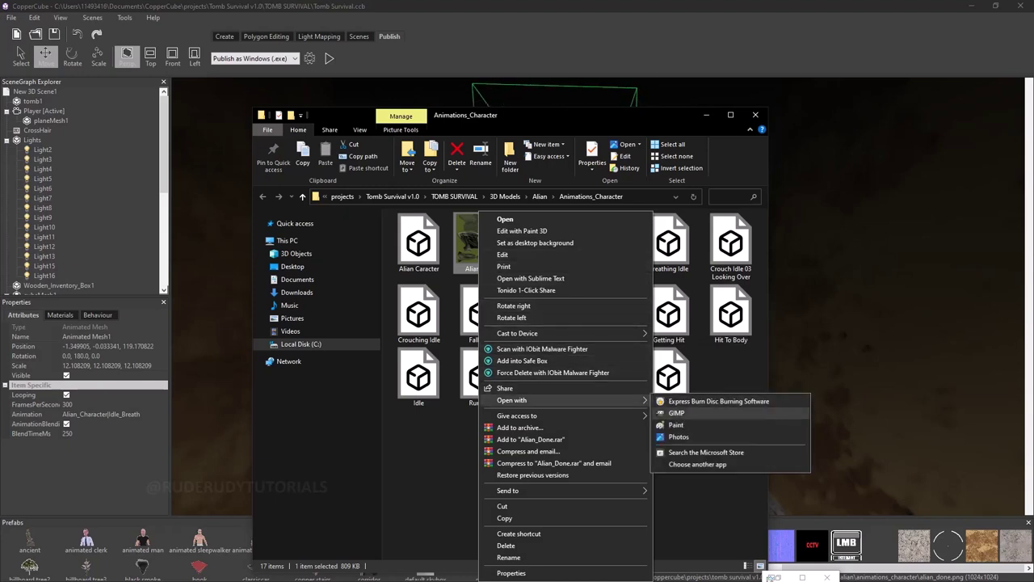
{"action": "left_click", "coordinate": [678, 413]}
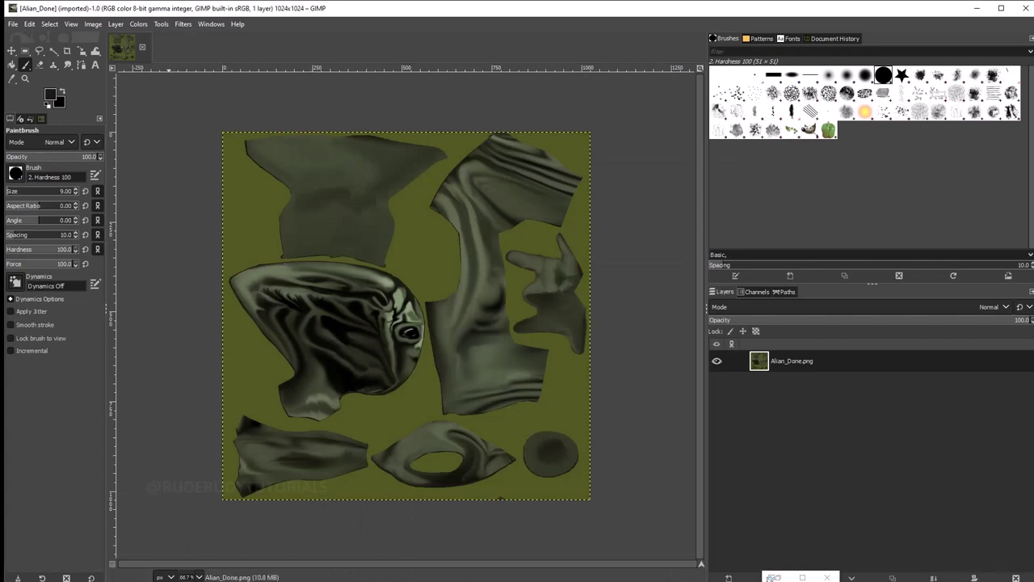
Apply Color Balance to midtones: Cyan-Red -50, Magenta-Green 25.4, Yellow-Blue -25.4.
{"action": "left_click", "coordinate": [138, 23]}
{"action": "left_click", "coordinate": [162, 38]}
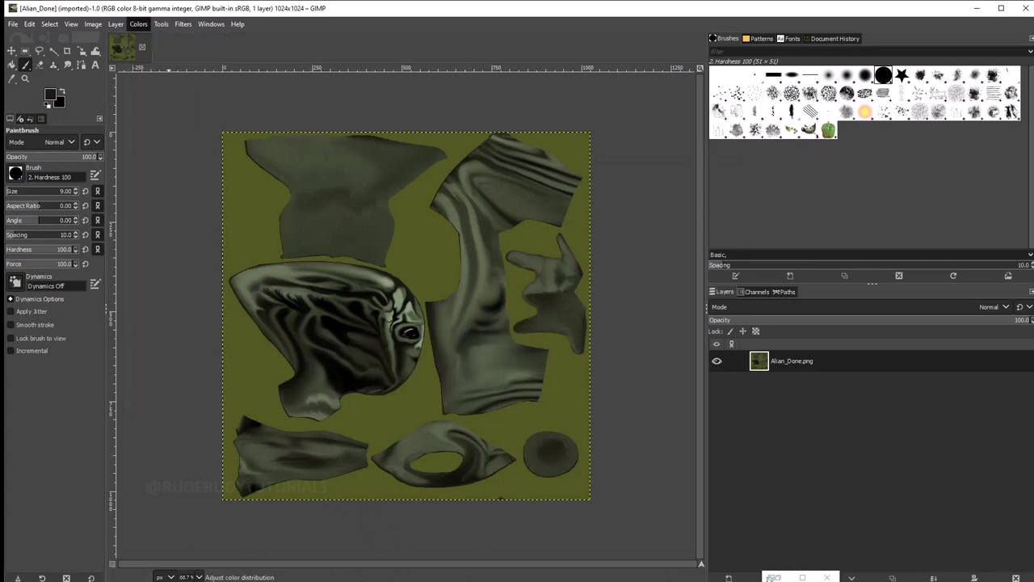
{"action": "left_click_drag", "start_coordinate": [121, 189], "coordinate": [75, 183]}
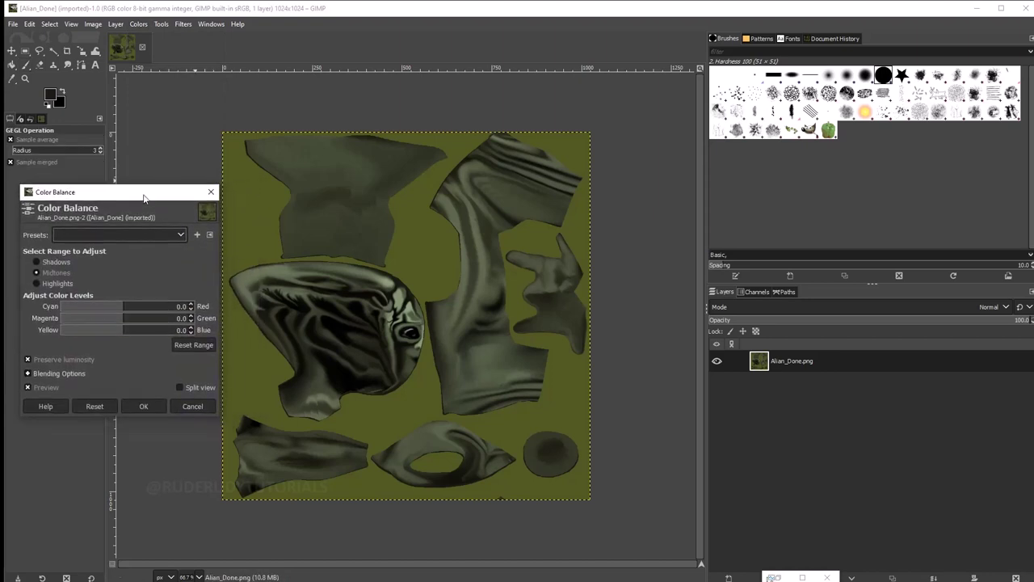
{"action": "mouse_move", "coordinate": [121, 300]}
{"action": "left_mouse_down"}
{"action": "mouse_move", "coordinate": [174, 301]}
{"action": "mouse_move", "coordinate": [73, 298]}
{"action": "left_mouse_up"}
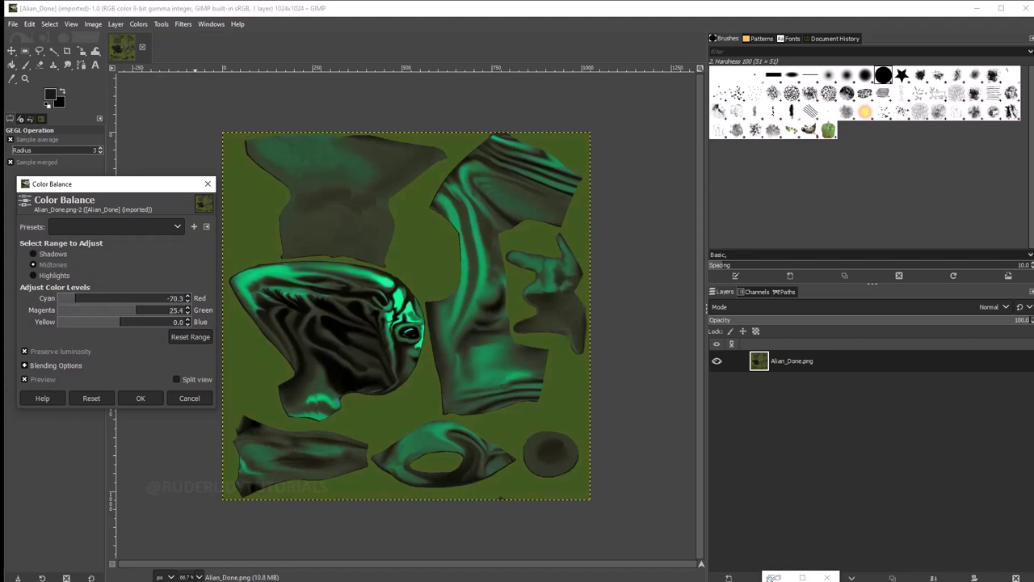
{"action": "left_click", "coordinate": [92, 322]}
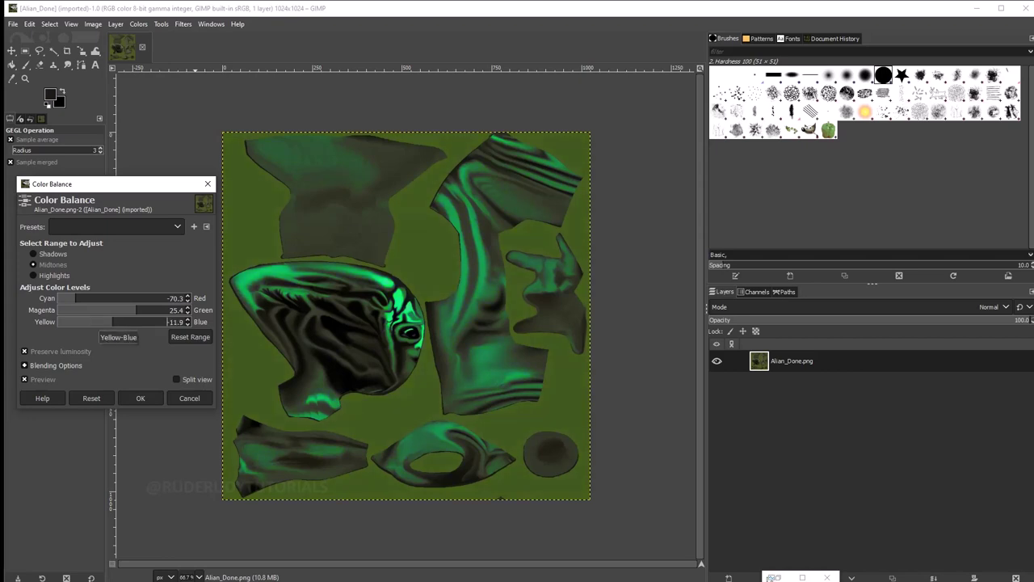
{"action": "left_click_drag", "start_coordinate": [117, 322], "coordinate": [103, 322]}
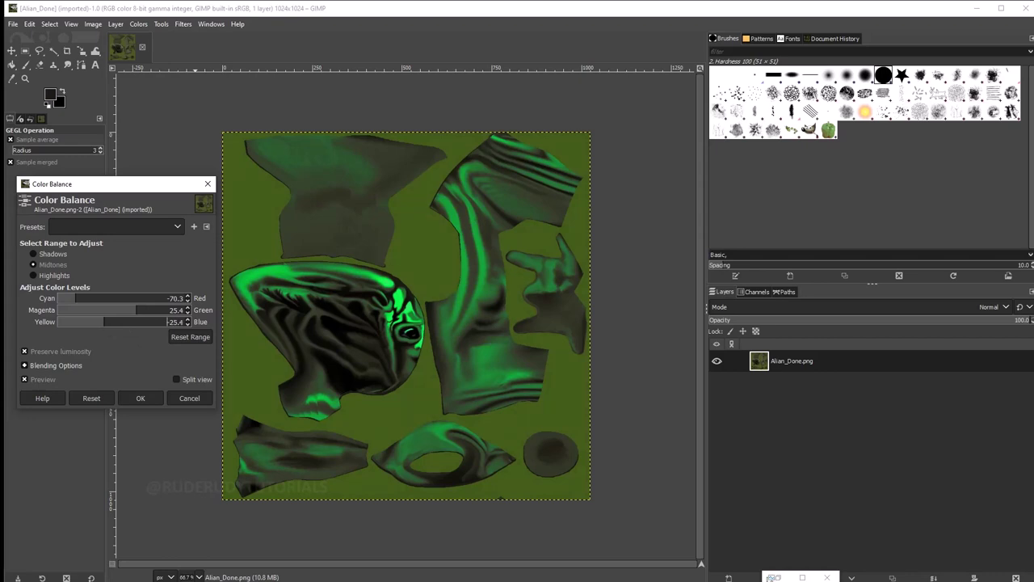
{"action": "left_click_drag", "start_coordinate": [80, 299], "coordinate": [105, 298]}
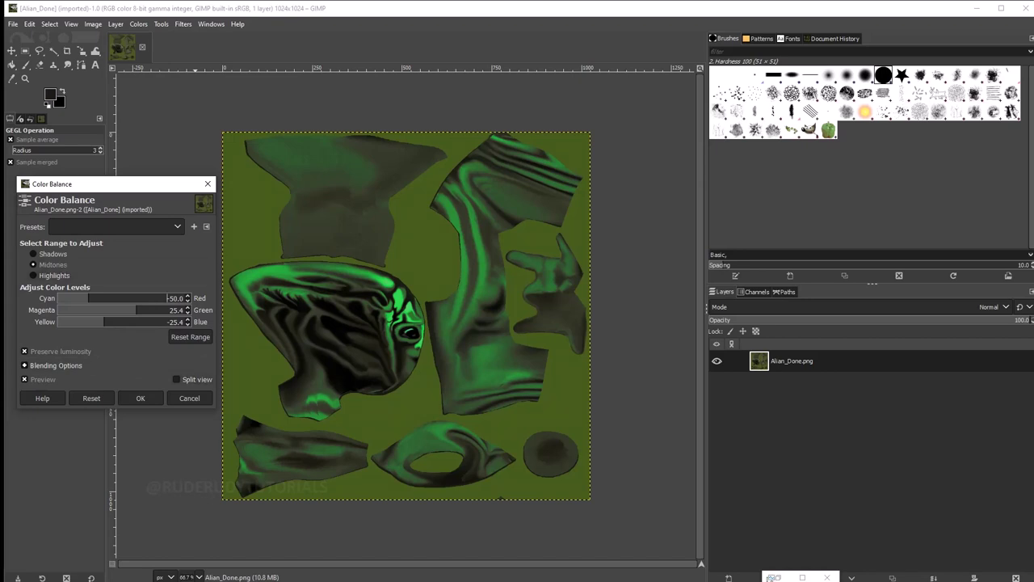
{"action": "left_click", "coordinate": [190, 379]}
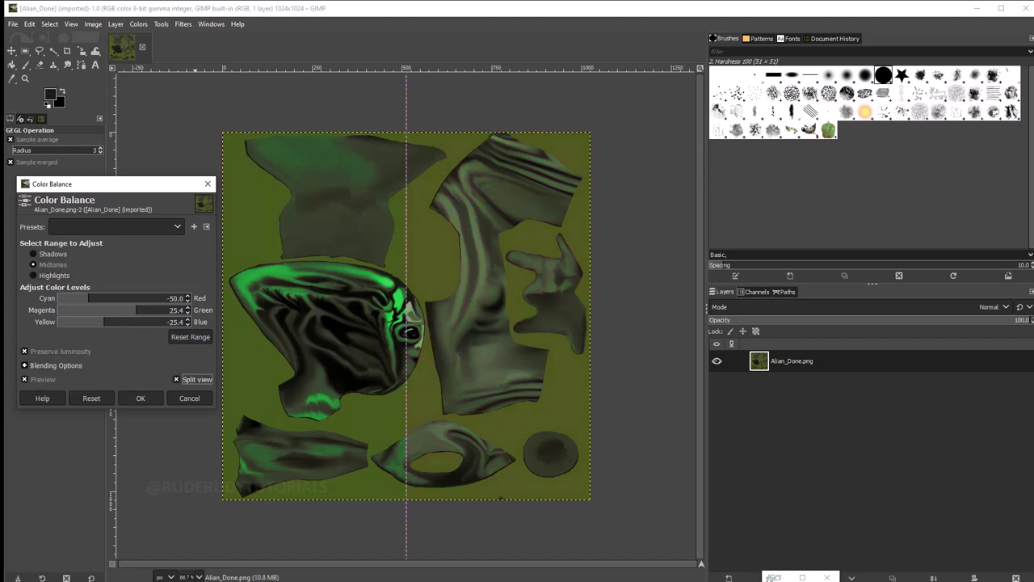
{"action": "left_click", "coordinate": [177, 379]}
{"action": "left_click", "coordinate": [141, 398]}
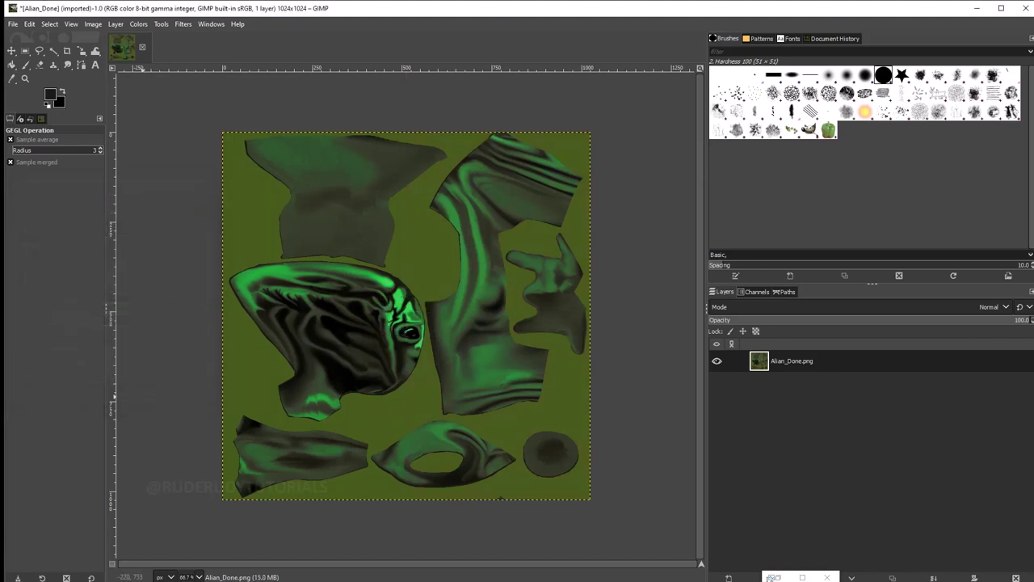
{"action": "left_click", "coordinate": [161, 23]}
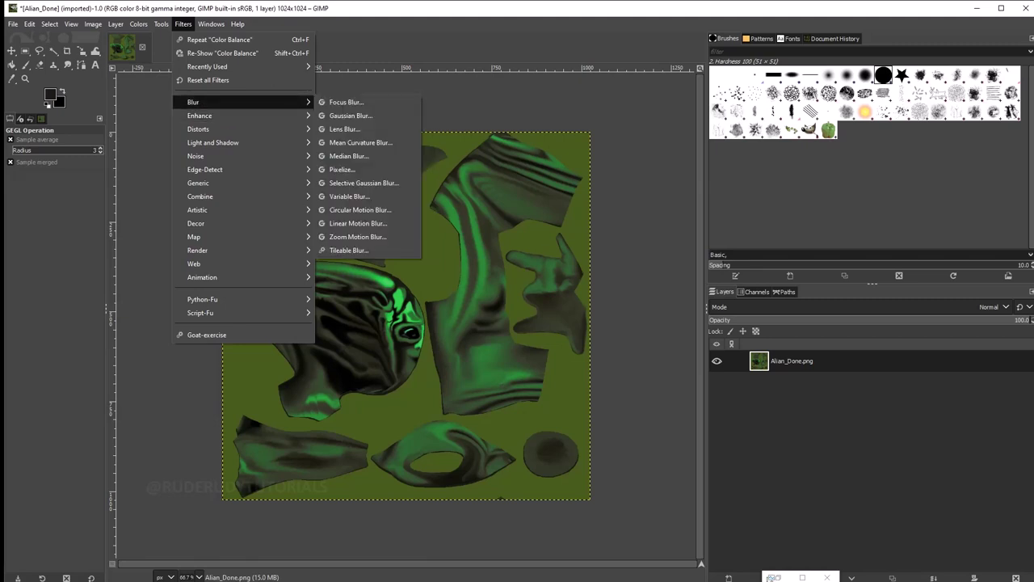
{"action": "mouse_move", "coordinate": [212, 142]}
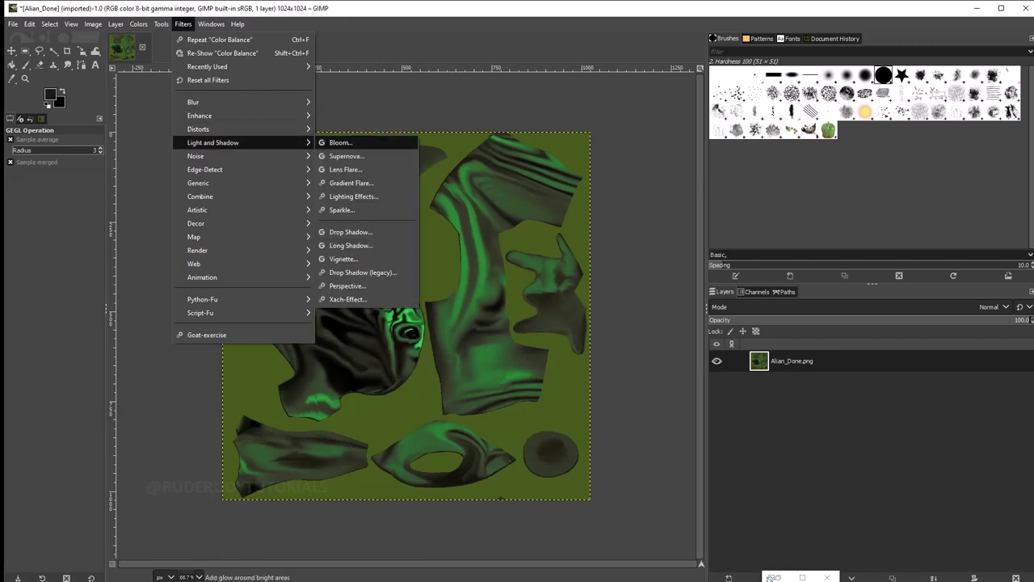
Add a Bloom filter with threshold 49.71, softness 0, radius 9.32 and strength 83.14.
{"action": "left_click", "coordinate": [331, 142]}
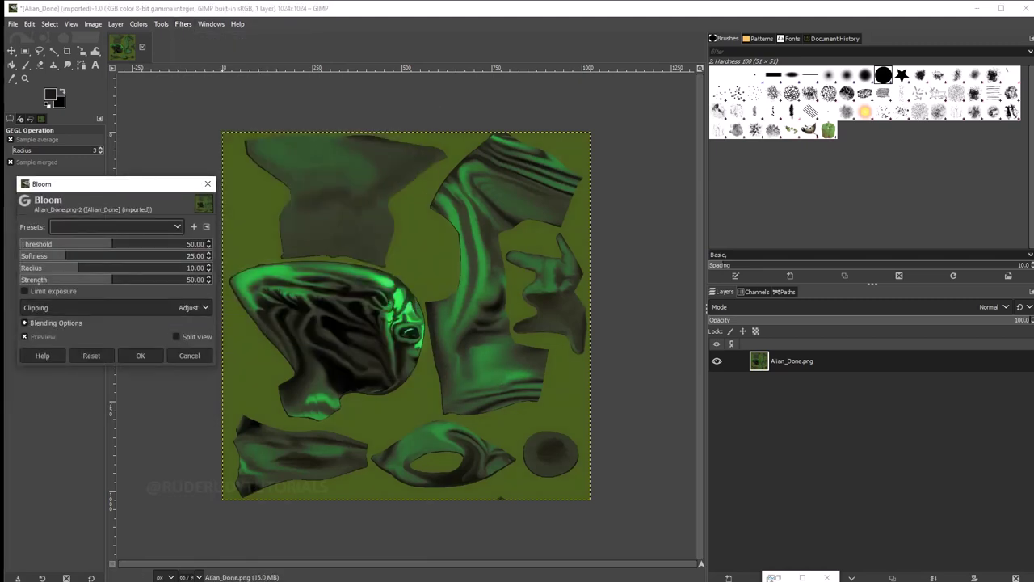
{"action": "mouse_move", "coordinate": [111, 243]}
{"action": "left_mouse_down"}
{"action": "mouse_move", "coordinate": [191, 243]}
{"action": "mouse_move", "coordinate": [122, 242]}
{"action": "mouse_move", "coordinate": [187, 256]}
{"action": "mouse_move", "coordinate": [60, 256]}
{"action": "left_mouse_up"}
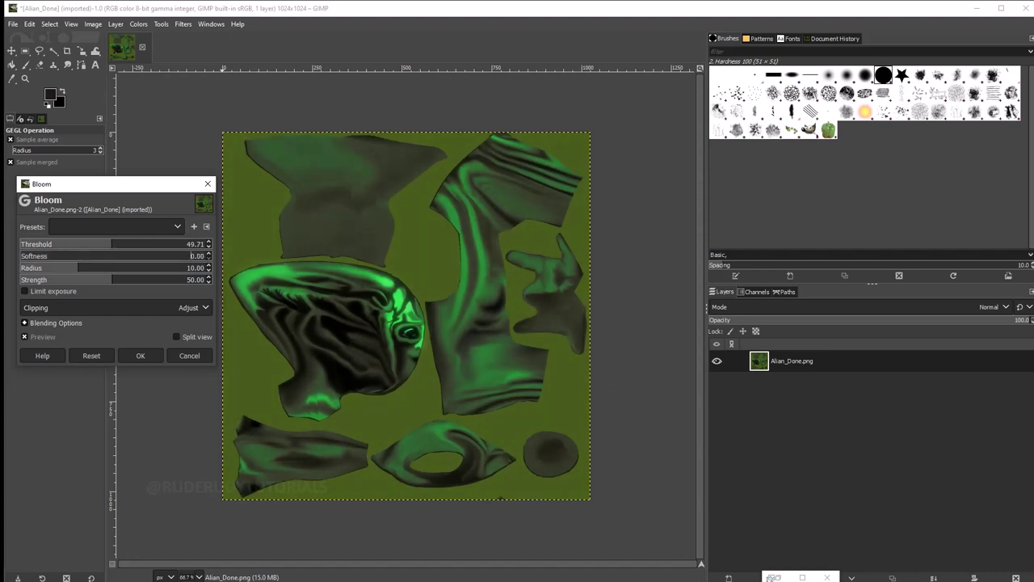
{"action": "mouse_move", "coordinate": [77, 268]}
{"action": "left_mouse_down"}
{"action": "mouse_move", "coordinate": [146, 268]}
{"action": "mouse_move", "coordinate": [63, 268]}
{"action": "mouse_move", "coordinate": [105, 273]}
{"action": "left_mouse_up"}
{"action": "mouse_move", "coordinate": [188, 279]}
{"action": "left_mouse_down"}
{"action": "mouse_move", "coordinate": [173, 279]}
{"action": "mouse_move", "coordinate": [187, 268]}
{"action": "mouse_move", "coordinate": [105, 269]}
{"action": "left_mouse_up"}
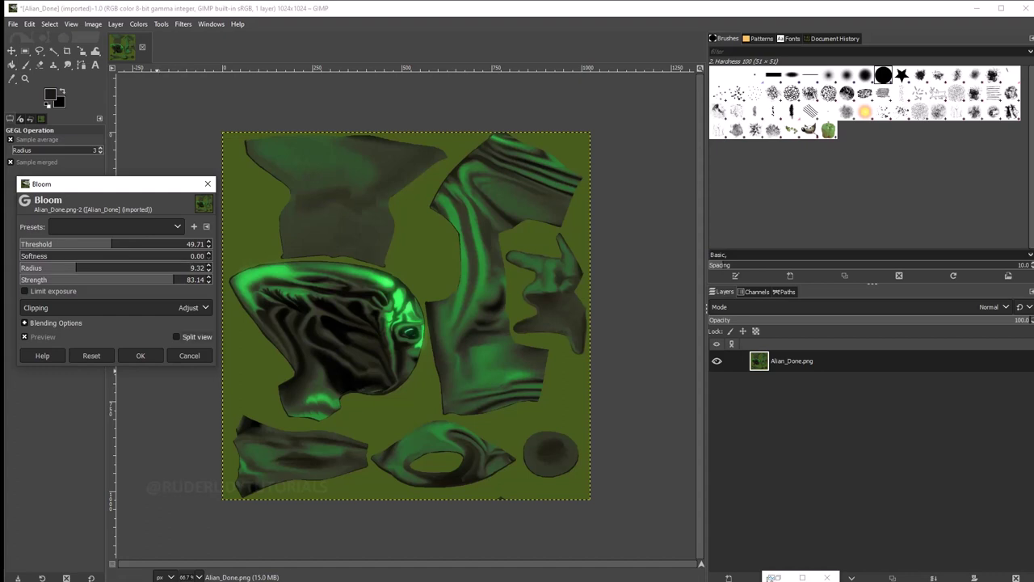
{"action": "left_click", "coordinate": [194, 336]}
{"action": "left_click", "coordinate": [194, 336]}
Apply the bloom, export over Alian_Done.png as PNG, then return to CopperCube.
{"action": "left_click", "coordinate": [141, 356]}
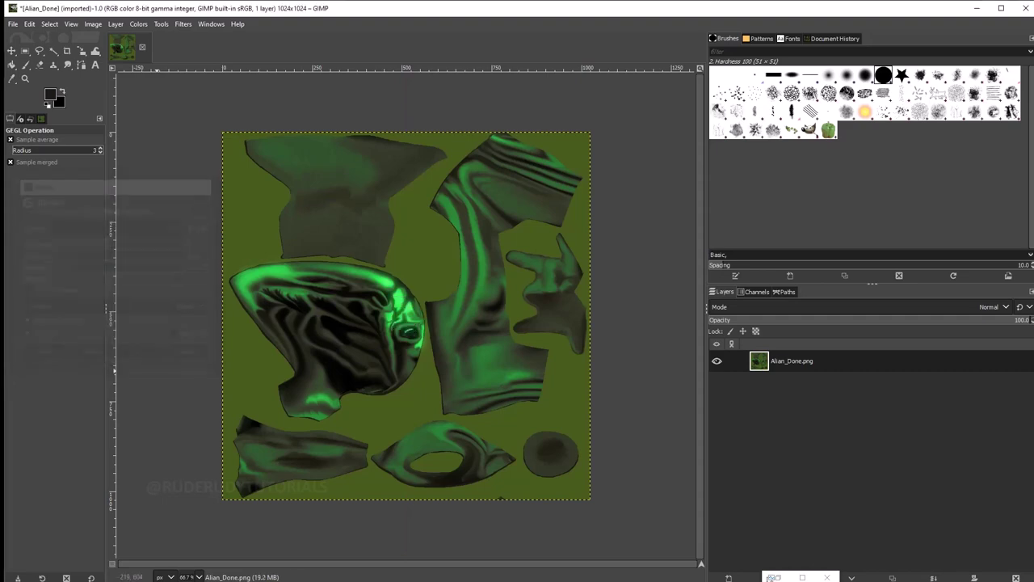
{"action": "left_click", "coordinate": [13, 24]}
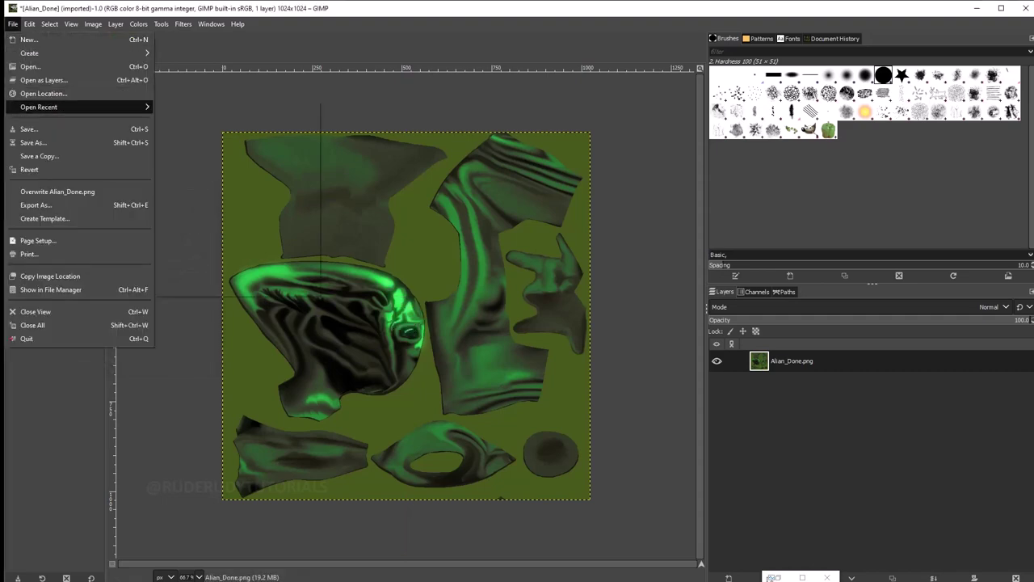
{"action": "left_click", "coordinate": [36, 205]}
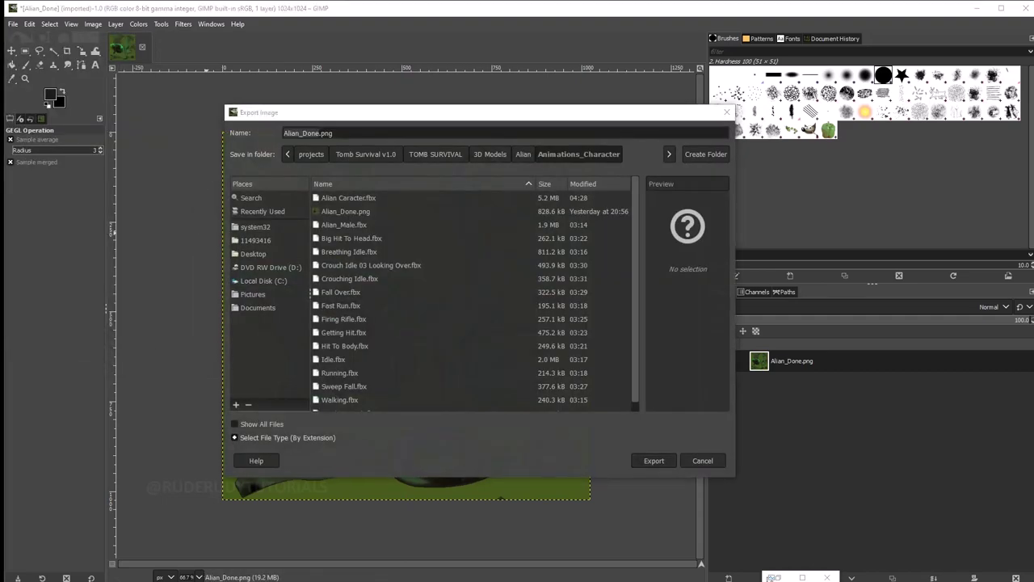
{"action": "left_click", "coordinate": [654, 460]}
{"action": "left_click", "coordinate": [522, 342]}
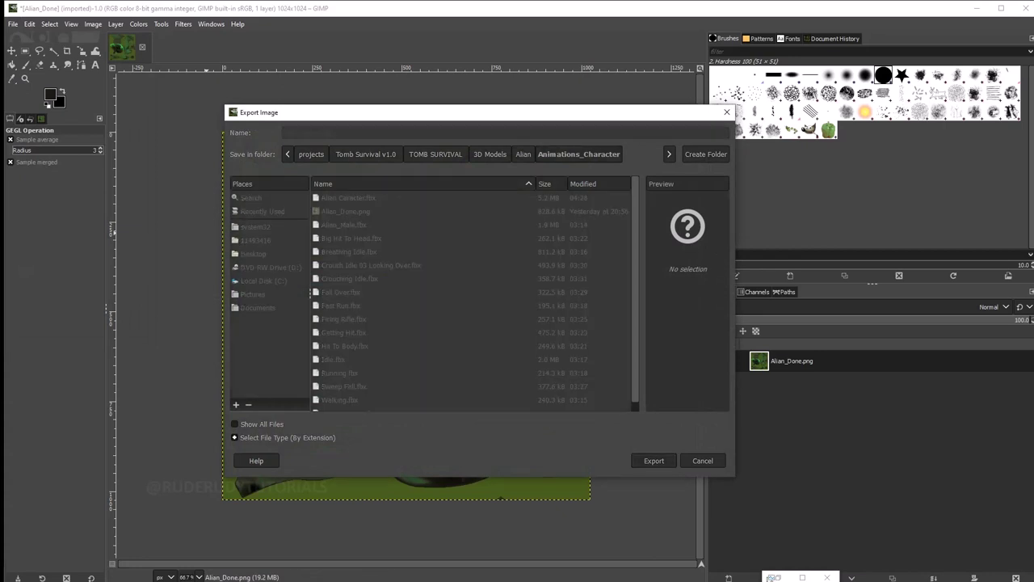
{"action": "left_click", "coordinate": [522, 418]}
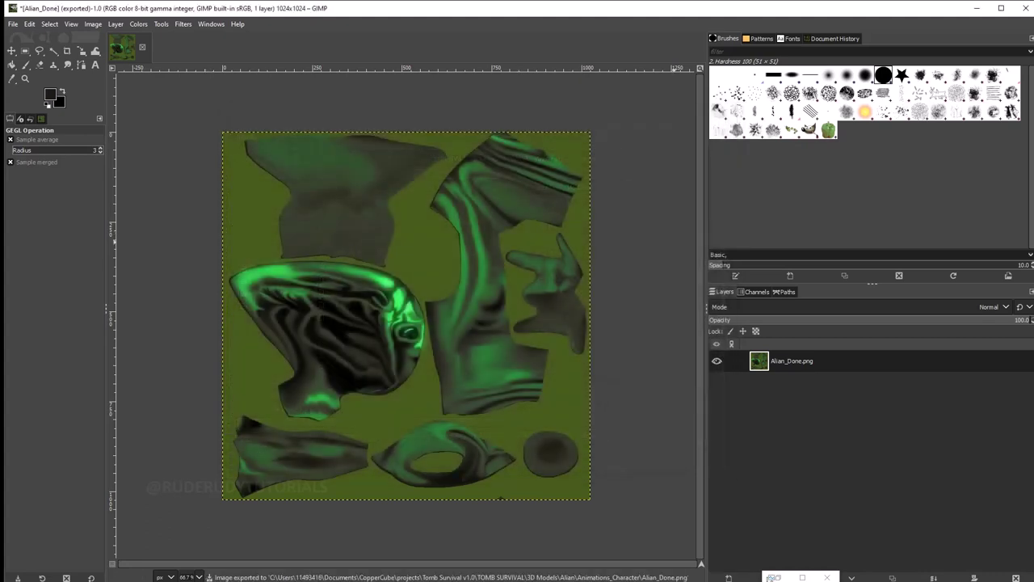
{"action": "left_click", "coordinate": [977, 8]}
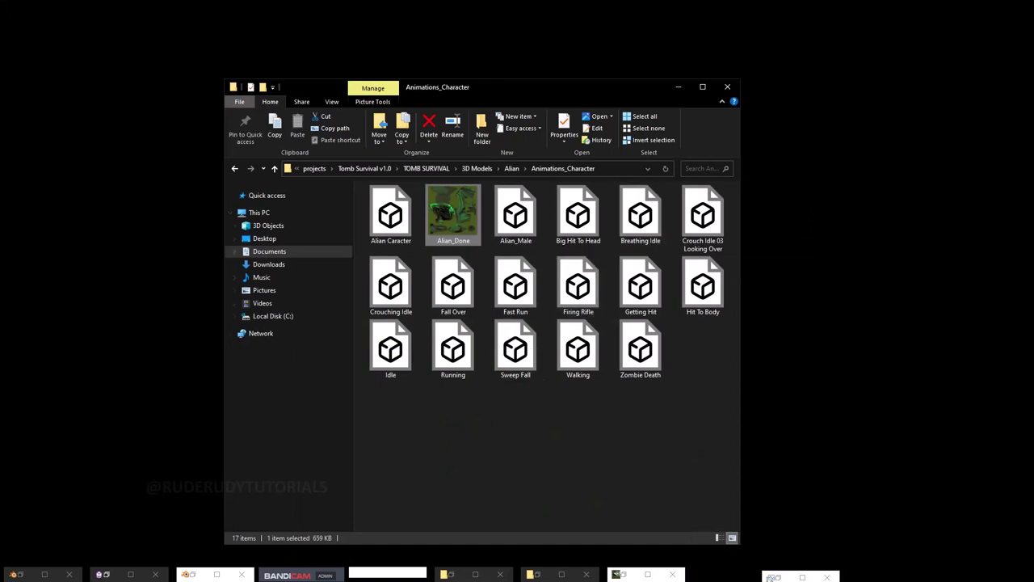
{"action": "left_click", "coordinate": [108, 574]}
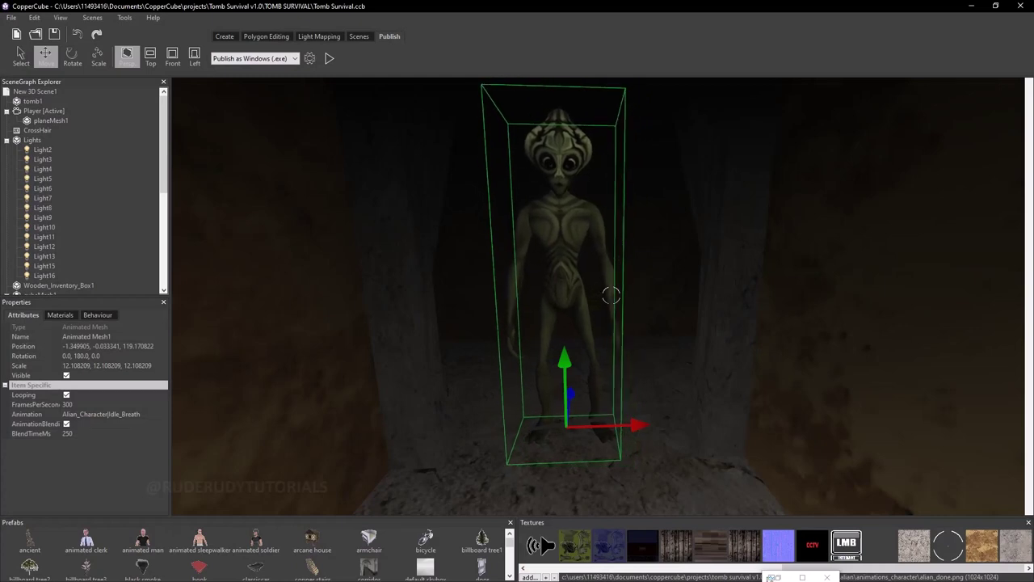
{"action": "right_click", "coordinate": [600, 548]}
{"action": "left_click", "coordinate": [637, 506]}
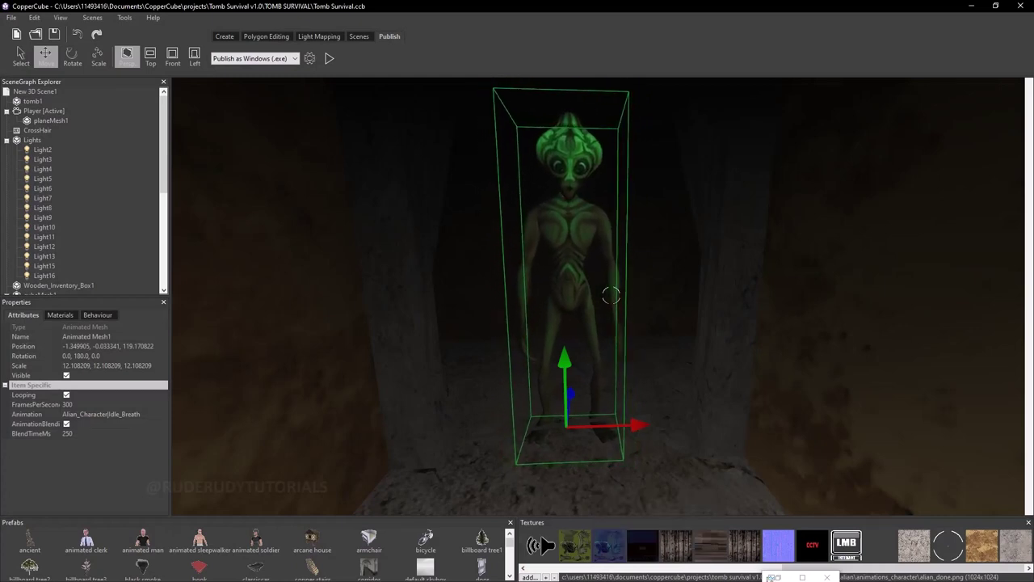
{"action": "scroll", "coordinate": [611, 295], "scroll_direction": "down", "scroll_amount": 1}
{"action": "scroll", "coordinate": [611, 295], "scroll_direction": "up", "scroll_amount": 1}
{"action": "scroll", "coordinate": [611, 296], "scroll_direction": "up", "scroll_amount": 1}
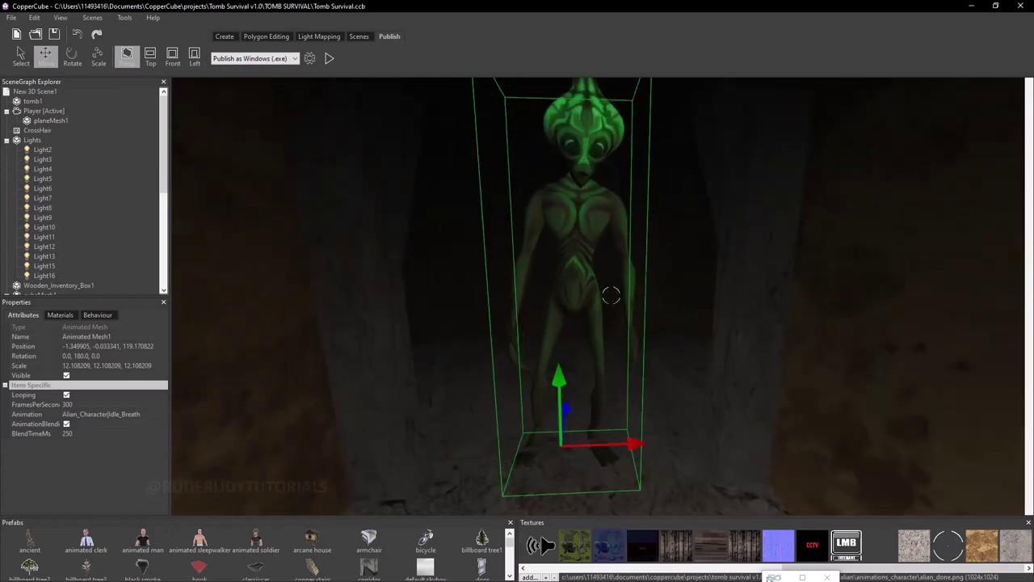
{"action": "scroll", "coordinate": [610, 295], "scroll_direction": "up", "scroll_amount": 1}
{"action": "scroll", "coordinate": [611, 295], "scroll_direction": "up", "scroll_amount": 1}
{"action": "scroll", "coordinate": [611, 296], "scroll_direction": "up", "scroll_amount": 2}
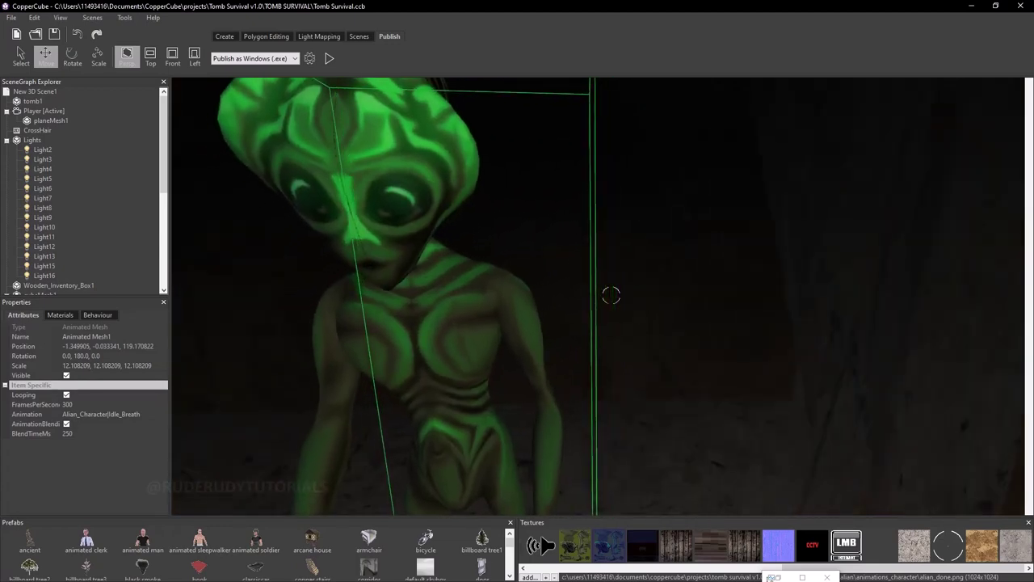
{"action": "scroll", "coordinate": [611, 296], "scroll_direction": "up", "scroll_amount": 1}
{"action": "scroll", "coordinate": [611, 295], "scroll_direction": "down", "scroll_amount": 1}
{"action": "scroll", "coordinate": [611, 296], "scroll_direction": "down", "scroll_amount": 2}
{"action": "scroll", "coordinate": [611, 295], "scroll_direction": "down", "scroll_amount": 1}
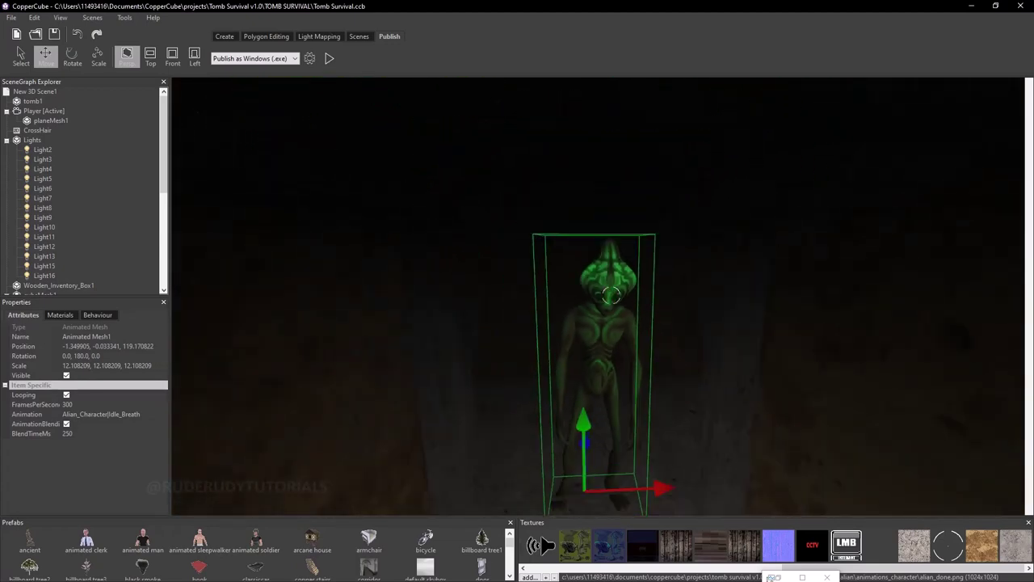
{"action": "scroll", "coordinate": [611, 295], "scroll_direction": "down", "scroll_amount": 2}
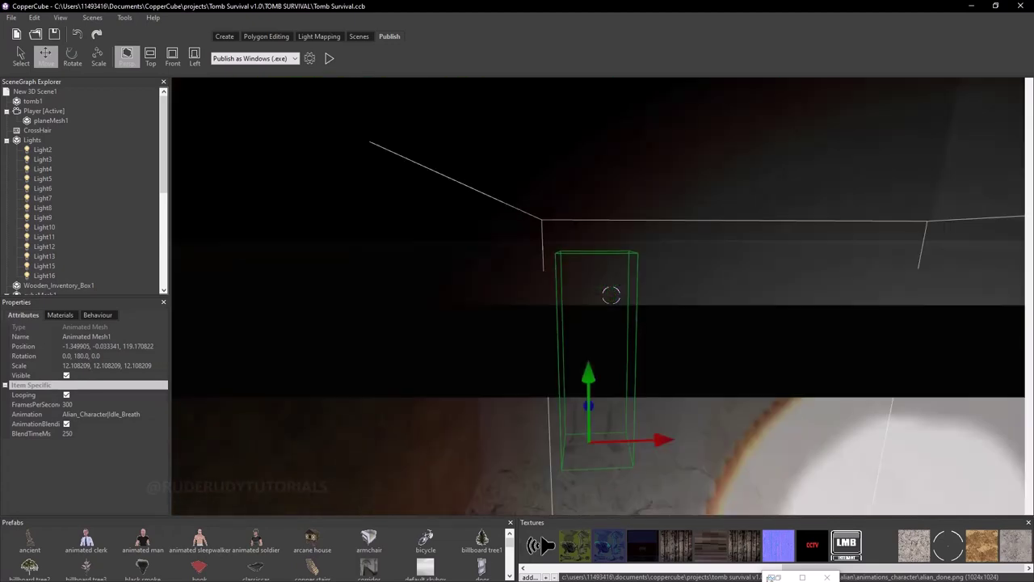
{"action": "scroll", "coordinate": [611, 296], "scroll_direction": "up", "scroll_amount": 1}
{"action": "scroll", "coordinate": [611, 296], "scroll_direction": "up", "scroll_amount": 1}
{"action": "scroll", "coordinate": [611, 295], "scroll_direction": "up", "scroll_amount": 1}
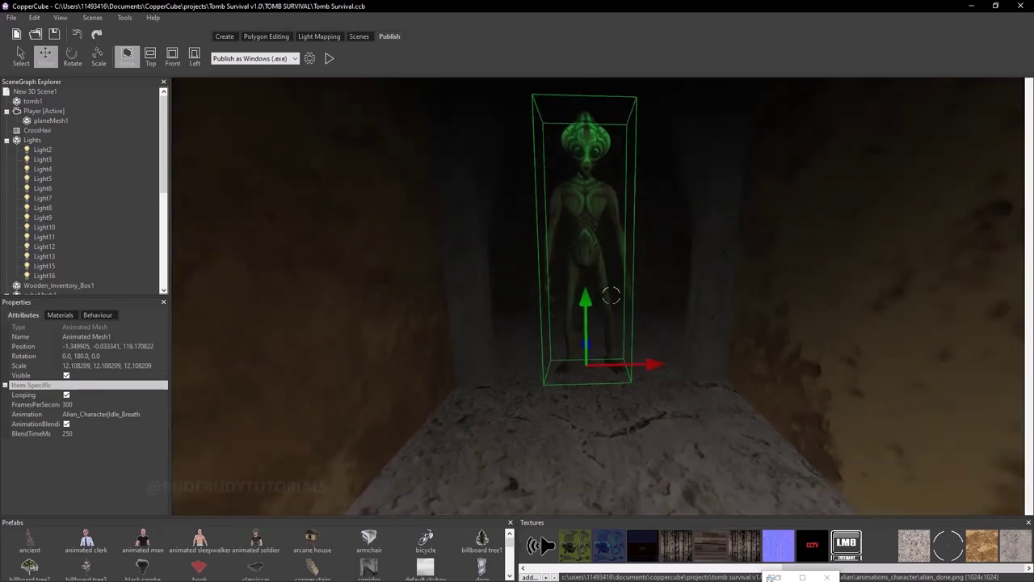
{"action": "scroll", "coordinate": [611, 296], "scroll_direction": "up", "scroll_amount": 1}
{"action": "scroll", "coordinate": [611, 296], "scroll_direction": "down", "scroll_amount": 1}
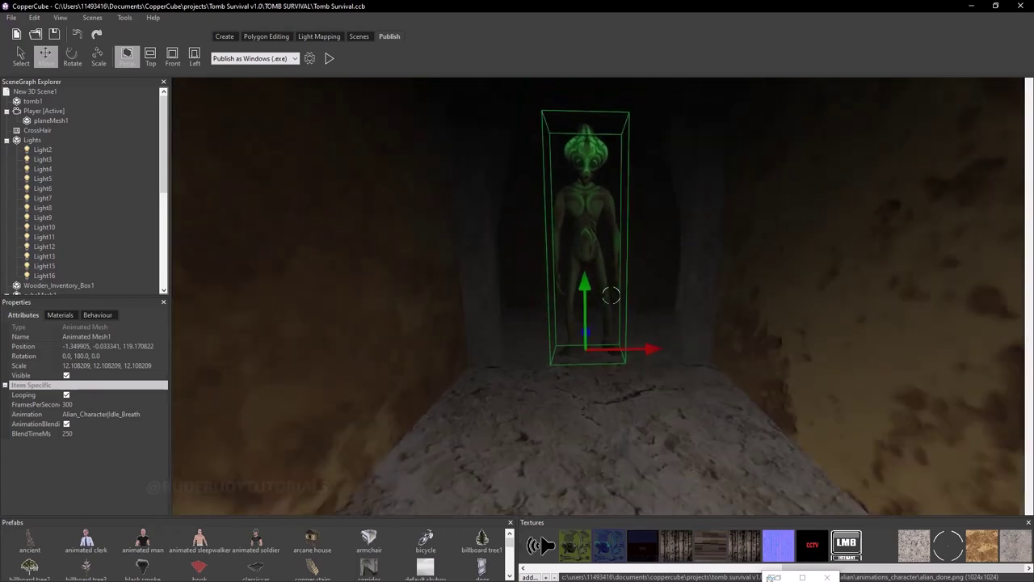
{"action": "scroll", "coordinate": [611, 296], "scroll_direction": "up", "scroll_amount": 1}
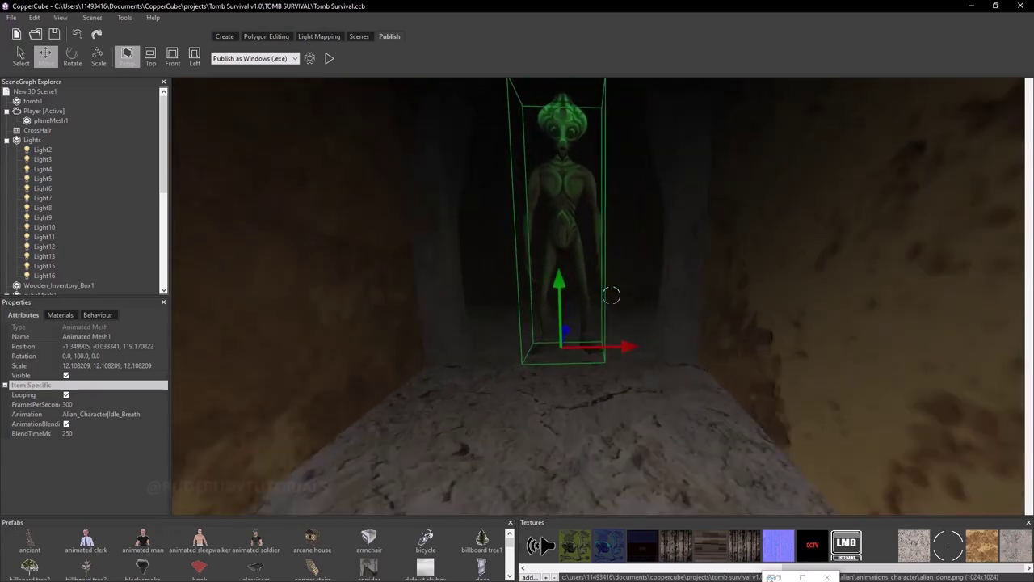
{"action": "scroll", "coordinate": [611, 296], "scroll_direction": "down", "scroll_amount": 2}
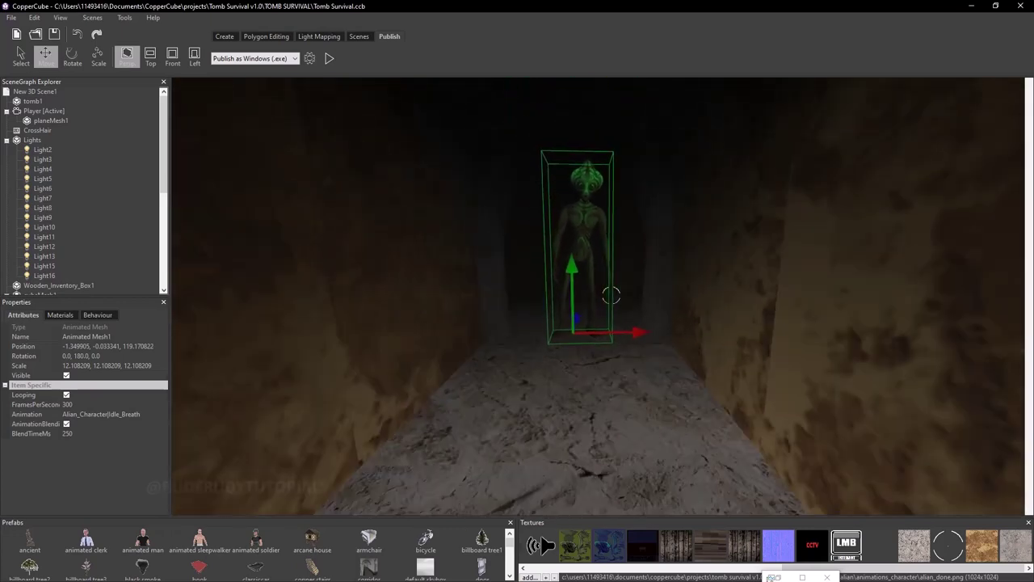
{"action": "scroll", "coordinate": [611, 296], "scroll_direction": "up", "scroll_amount": 1}
{"action": "scroll", "coordinate": [610, 296], "scroll_direction": "up", "scroll_amount": 2}
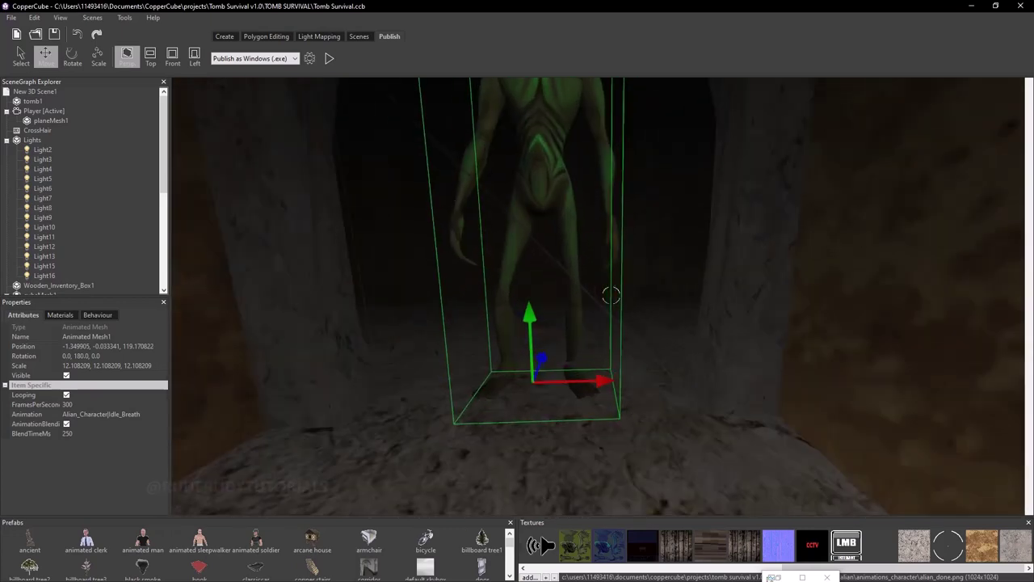
{"action": "scroll", "coordinate": [611, 296], "scroll_direction": "down", "scroll_amount": 2}
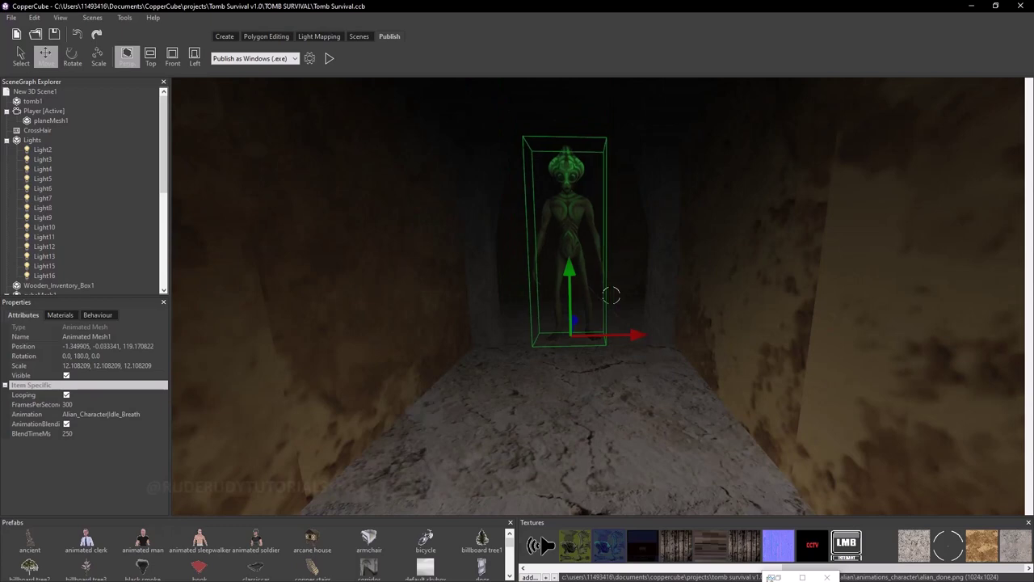
{"action": "key", "text": "F5"}
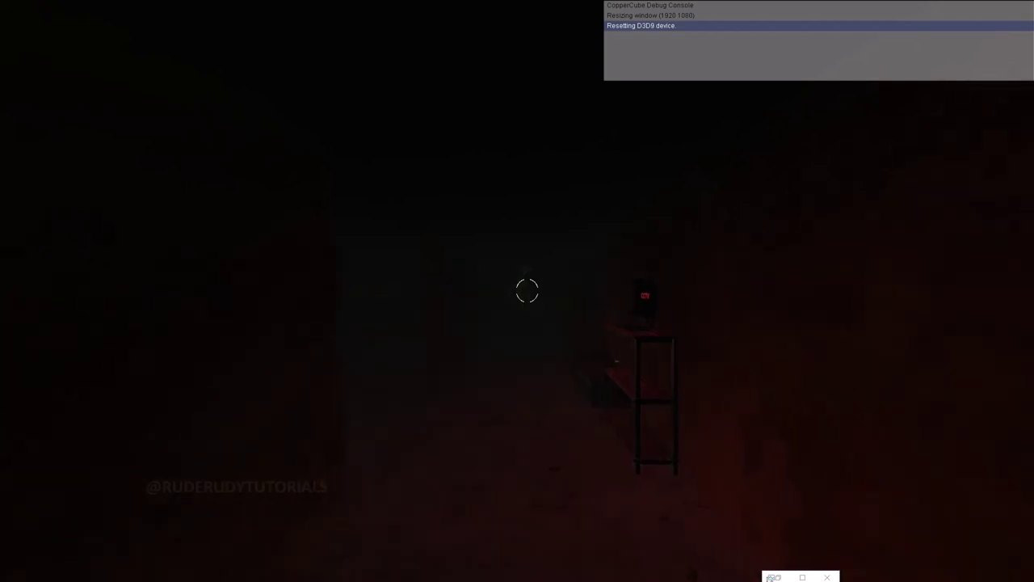
{"action": "key", "text": "w"}
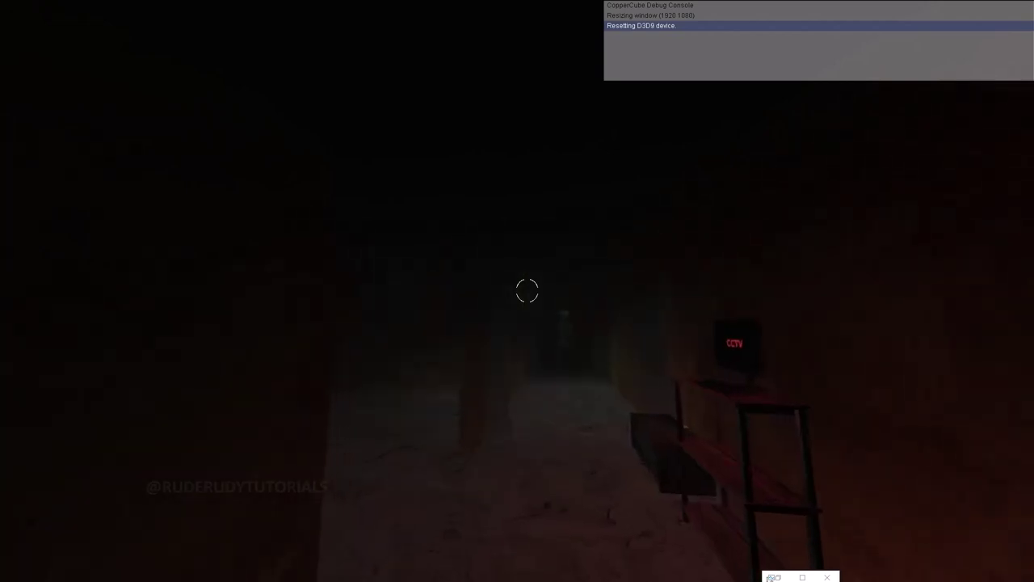
{"action": "key", "text": "w"}
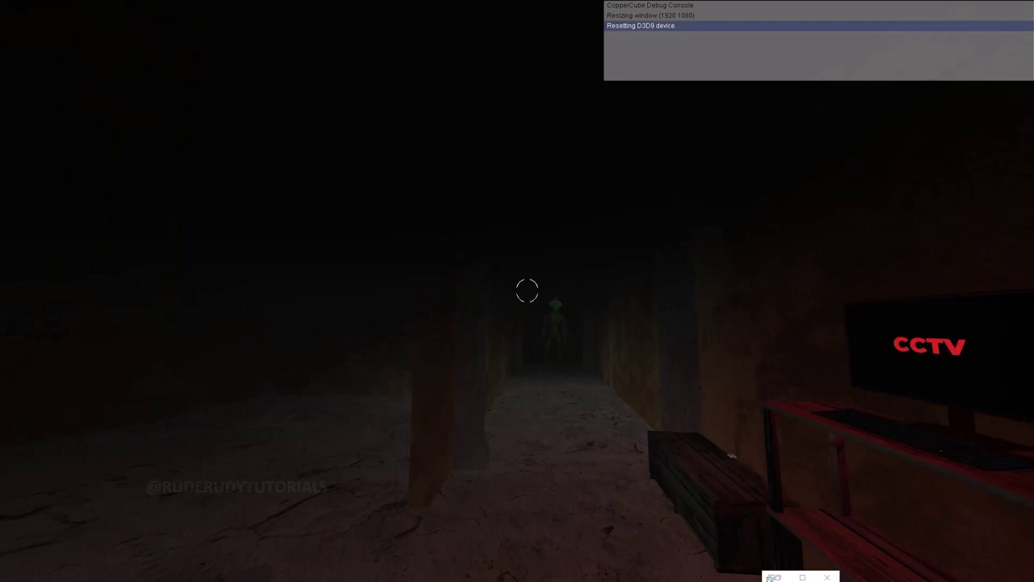
{"action": "key", "text": "s"}
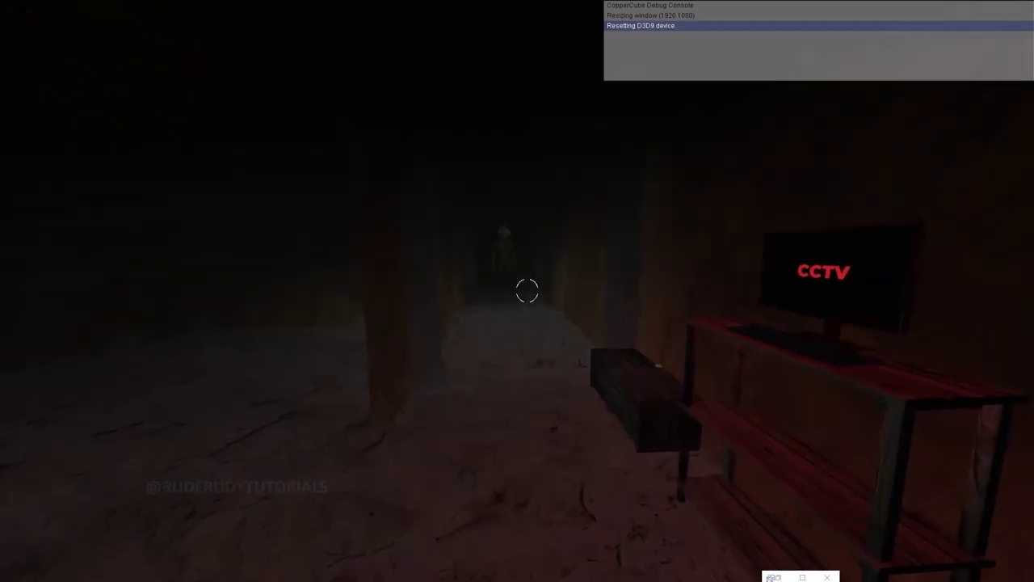
{"action": "key", "text": "w"}
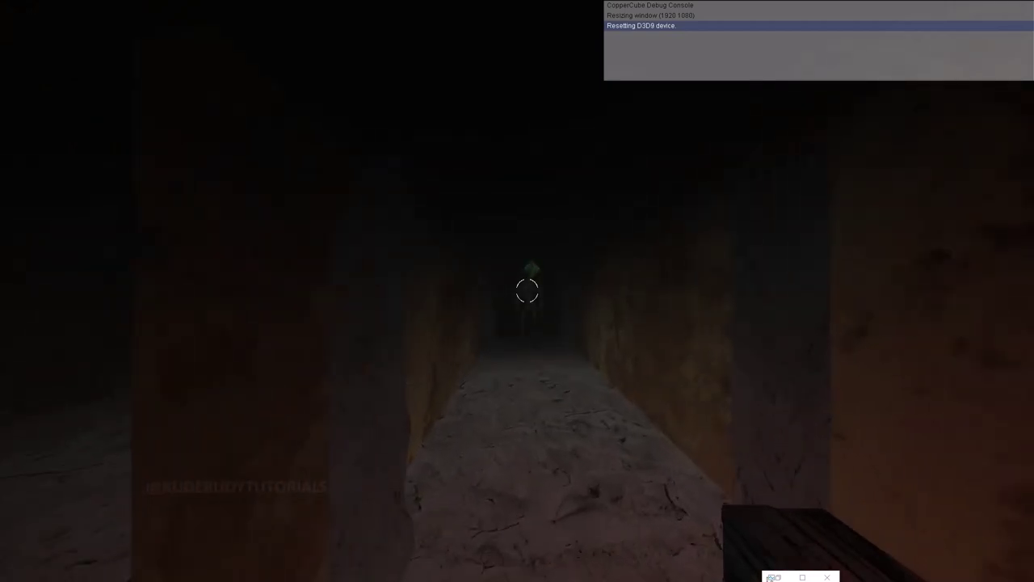
{"action": "key", "text": "w"}
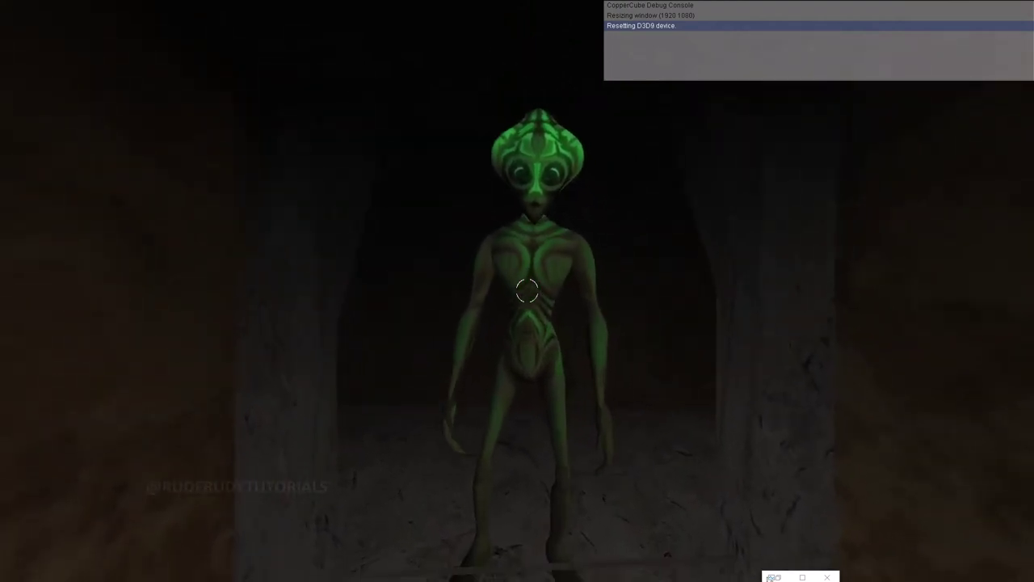
{"action": "key", "text": "Escape"}
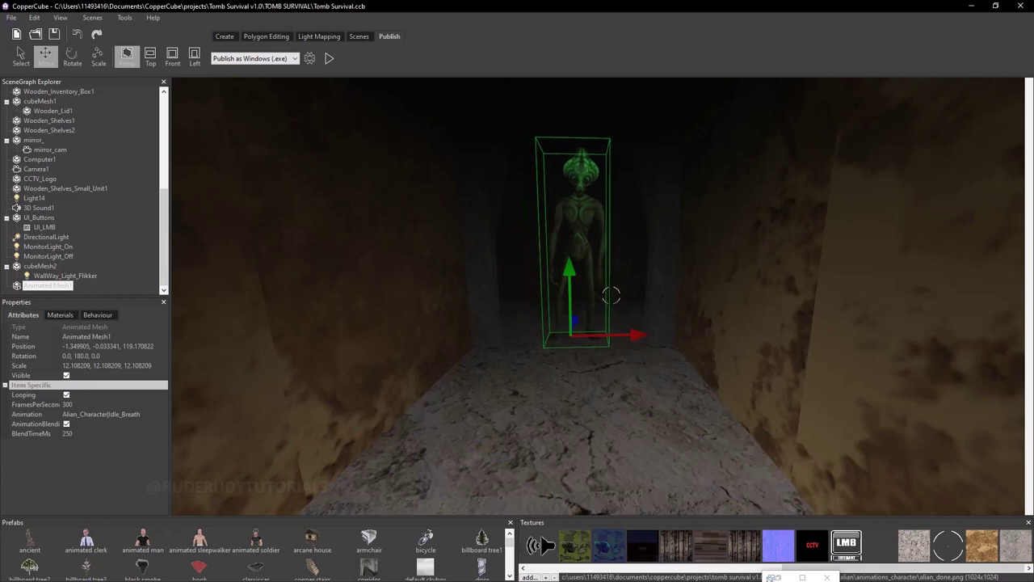
Centre the view on the glowing alien and zoom around it to inspect the texture.
{"action": "key", "text": "f"}
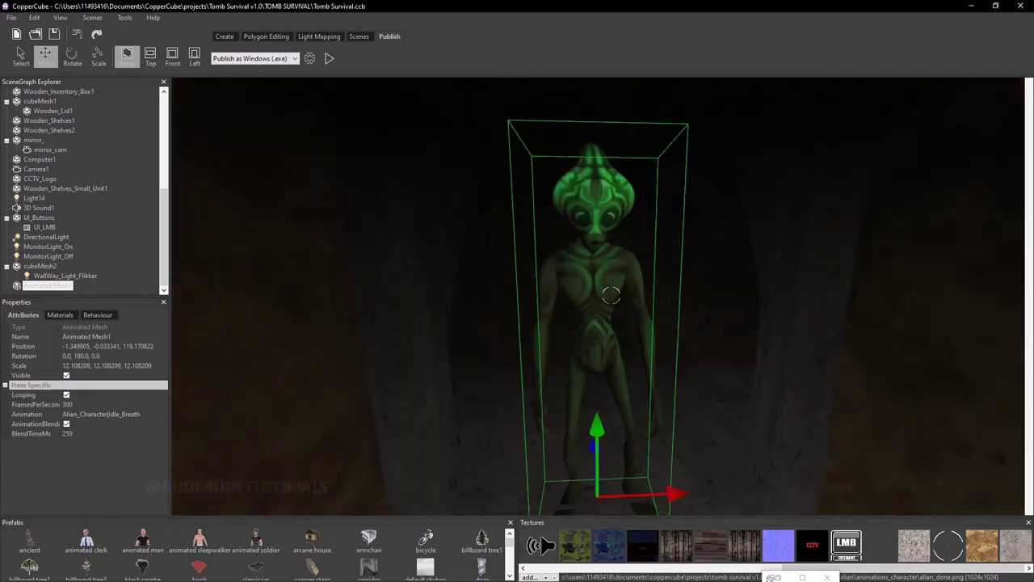
{"action": "scroll", "coordinate": [611, 296], "scroll_direction": "up", "scroll_amount": 3}
{"action": "scroll", "coordinate": [611, 296], "scroll_direction": "up", "scroll_amount": 2}
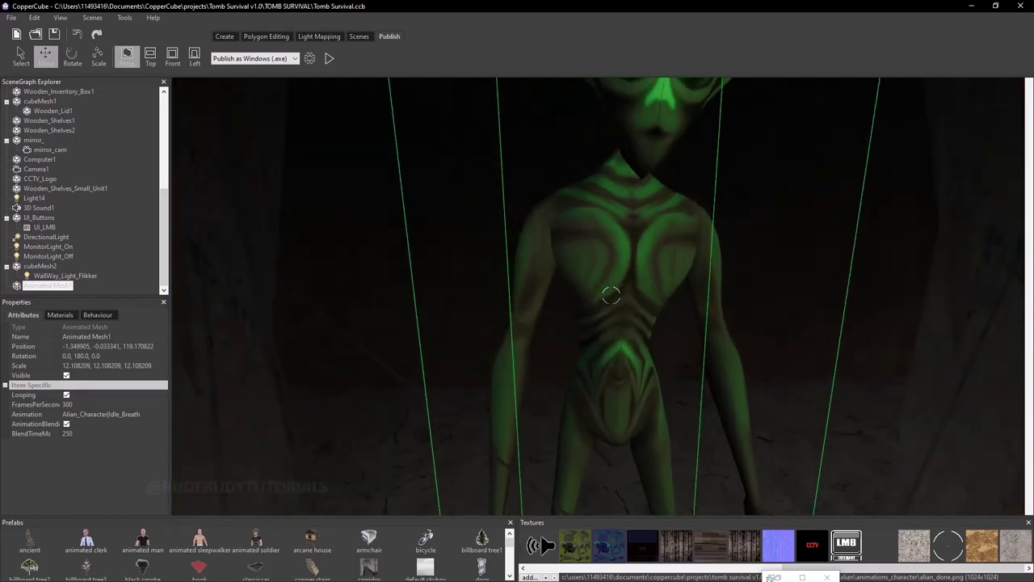
{"action": "scroll", "coordinate": [611, 296], "scroll_direction": "down", "scroll_amount": 3}
{"action": "scroll", "coordinate": [611, 296], "scroll_direction": "down", "scroll_amount": 3}
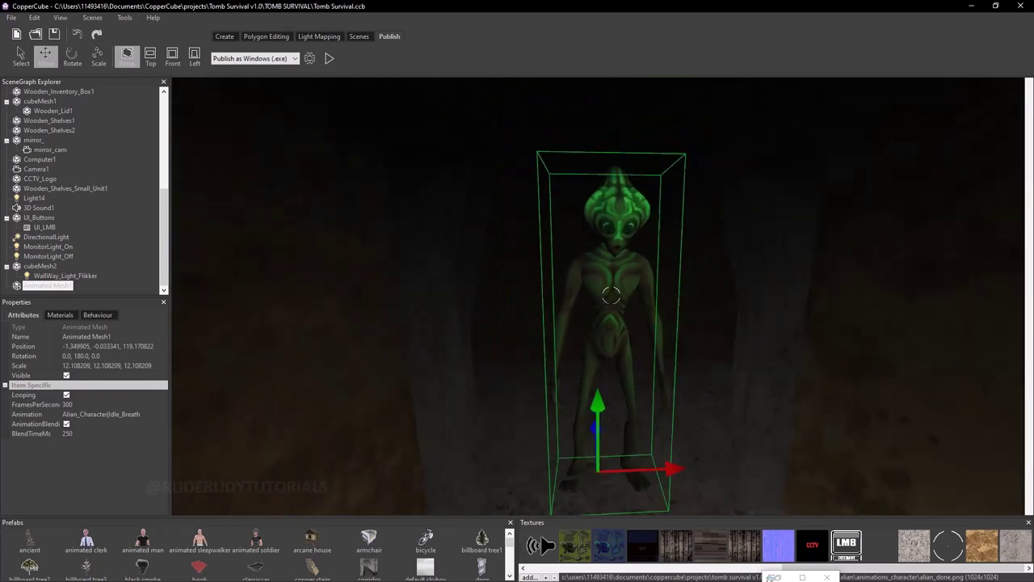
{"action": "scroll", "coordinate": [610, 296], "scroll_direction": "down", "scroll_amount": 2}
{"action": "scroll", "coordinate": [611, 295], "scroll_direction": "down", "scroll_amount": 2}
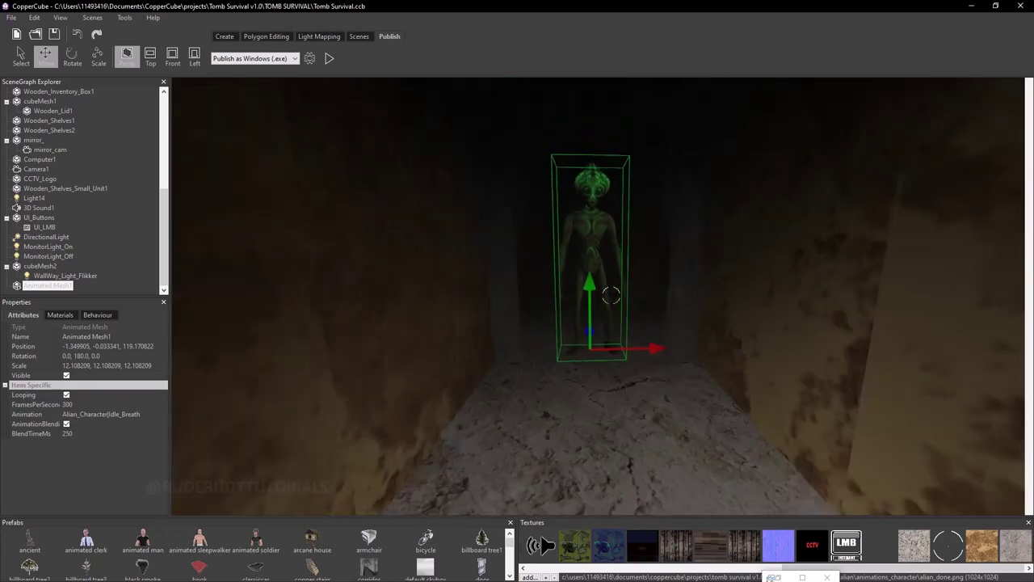
{"action": "scroll", "coordinate": [611, 295], "scroll_direction": "up", "scroll_amount": 1}
{"action": "scroll", "coordinate": [611, 296], "scroll_direction": "up", "scroll_amount": 2}
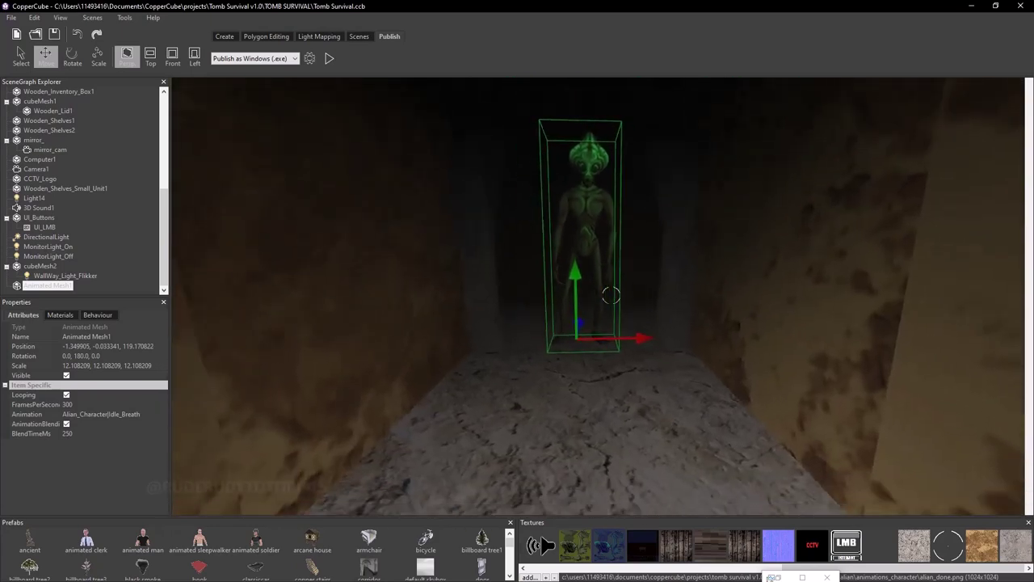
{"action": "scroll", "coordinate": [611, 296], "scroll_direction": "down", "scroll_amount": 2}
{"action": "scroll", "coordinate": [611, 296], "scroll_direction": "up", "scroll_amount": 1}
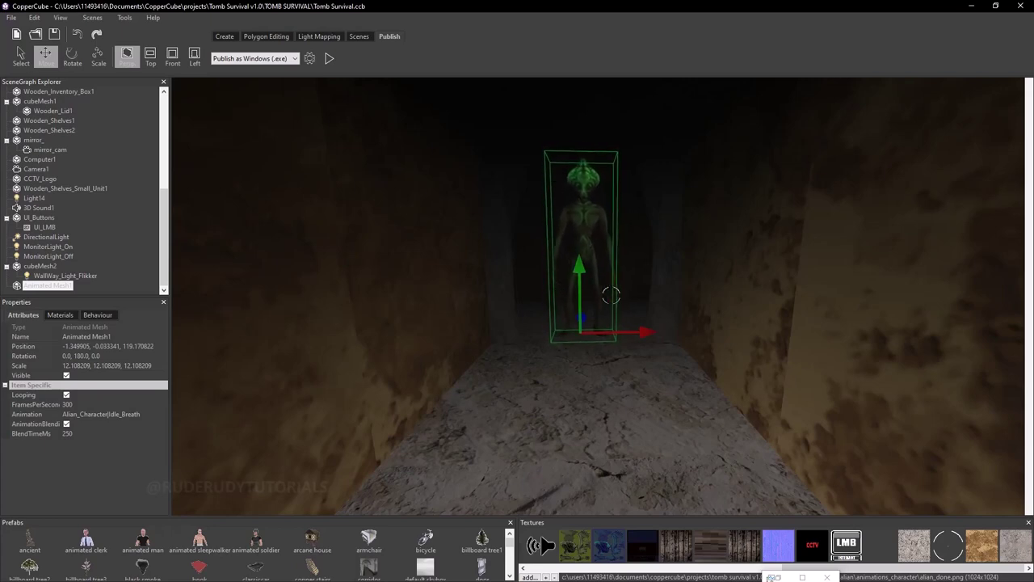
Zoom in close on the alien, then save the Tomb Survival scene.
{"action": "scroll", "coordinate": [610, 294], "scroll_direction": "up", "scroll_amount": 2}
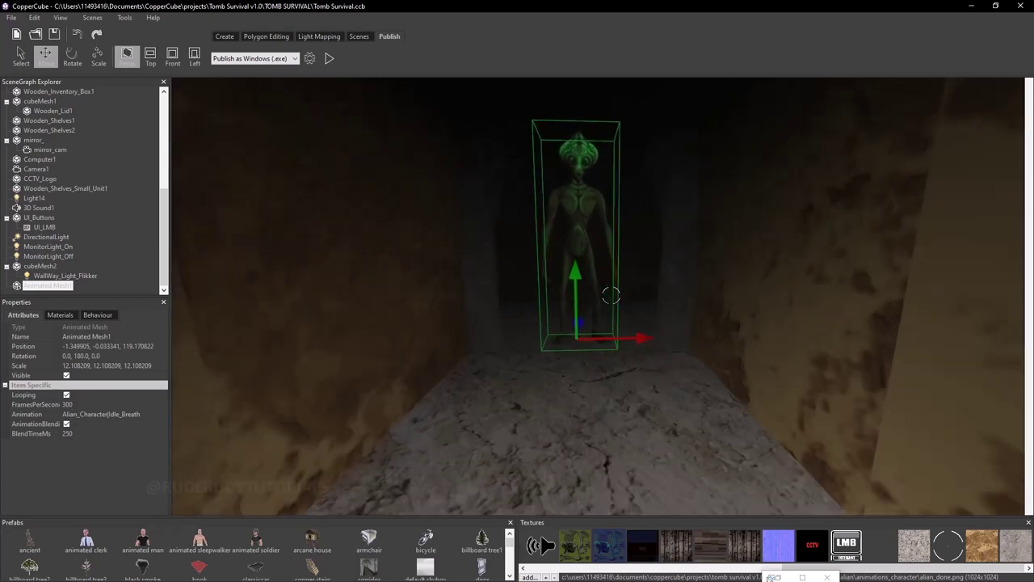
{"action": "scroll", "coordinate": [611, 295], "scroll_direction": "up", "scroll_amount": 1}
{"action": "scroll", "coordinate": [611, 295], "scroll_direction": "up", "scroll_amount": 1}
{"action": "scroll", "coordinate": [611, 295], "scroll_direction": "up", "scroll_amount": 3}
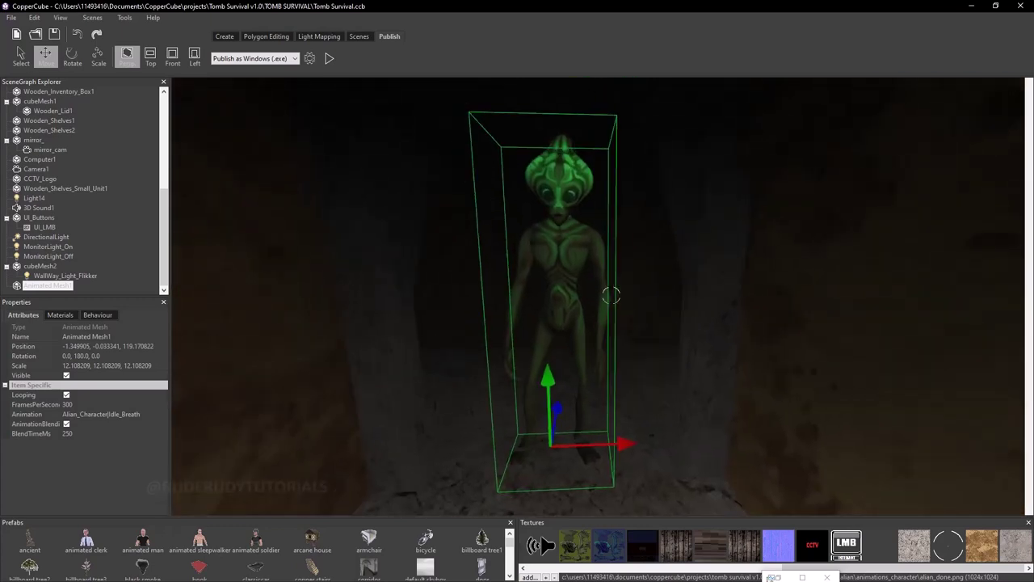
{"action": "scroll", "coordinate": [611, 295], "scroll_direction": "up", "scroll_amount": 2}
{"action": "scroll", "coordinate": [611, 295], "scroll_direction": "up", "scroll_amount": 2}
{"action": "scroll", "coordinate": [611, 295], "scroll_direction": "down", "scroll_amount": 1}
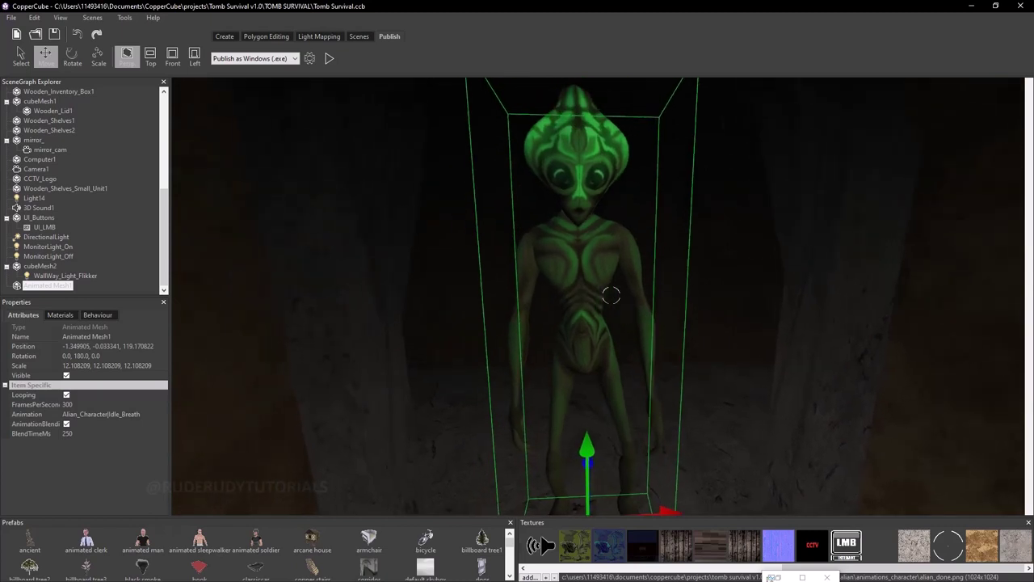
{"action": "scroll", "coordinate": [611, 295], "scroll_direction": "down", "scroll_amount": 2}
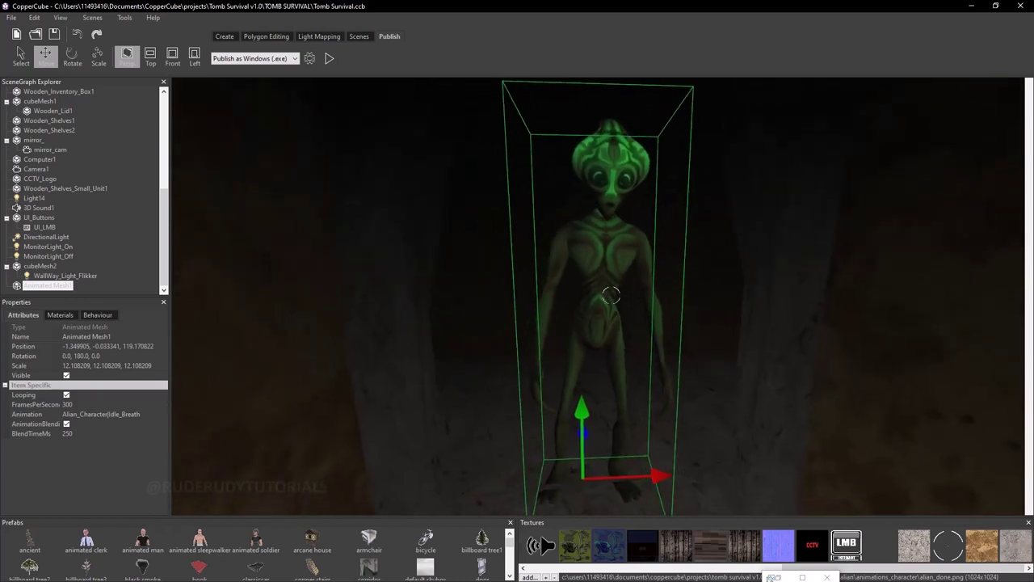
{"action": "scroll", "coordinate": [611, 295], "scroll_direction": "up", "scroll_amount": 1}
{"action": "scroll", "coordinate": [611, 295], "scroll_direction": "up", "scroll_amount": 1}
{"action": "scroll", "coordinate": [611, 295], "scroll_direction": "up", "scroll_amount": 2}
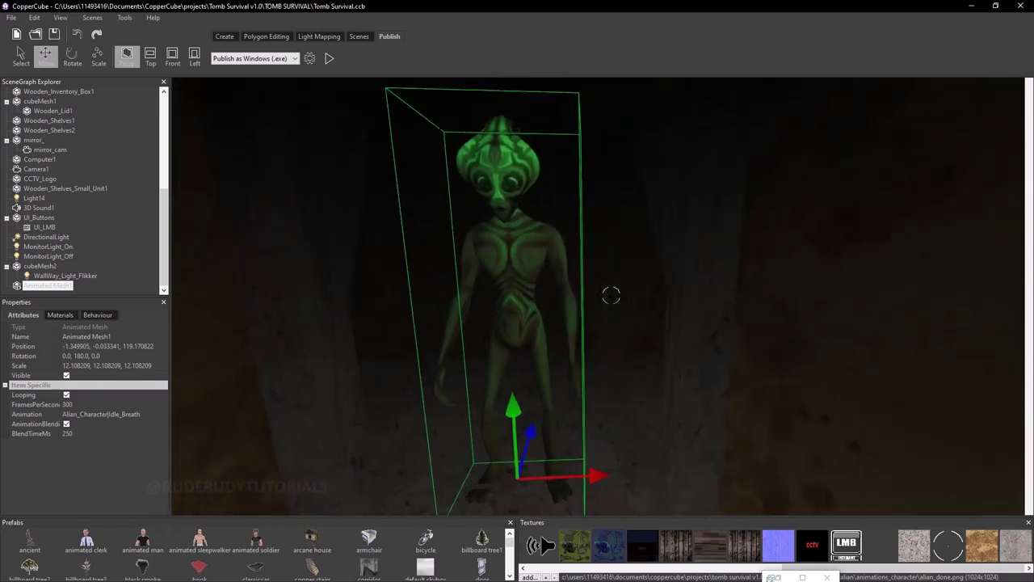
{"action": "scroll", "coordinate": [611, 295], "scroll_direction": "up", "scroll_amount": 1}
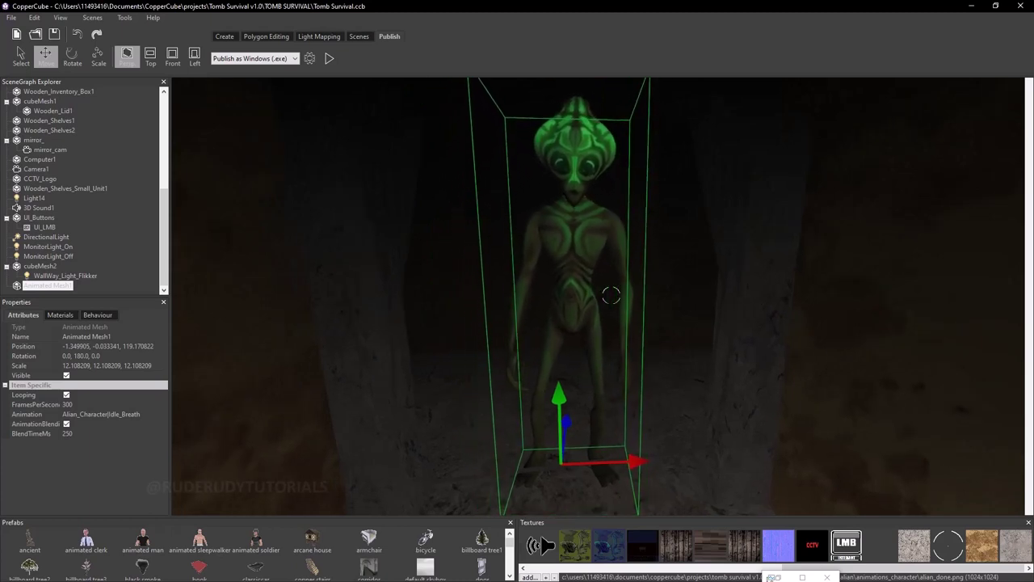
{"action": "left_click", "coordinate": [11, 17]}
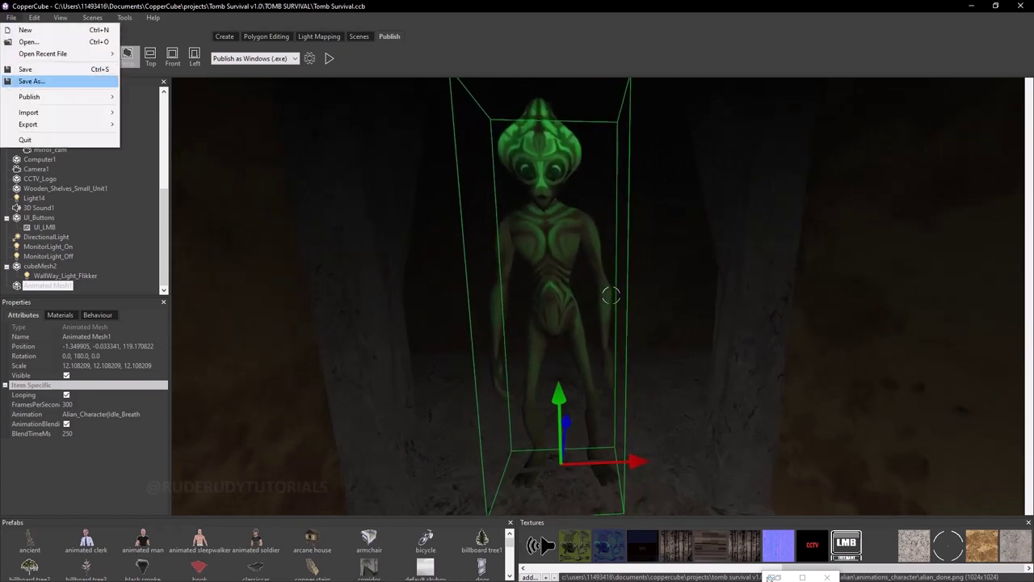
{"action": "left_click", "coordinate": [24, 69]}
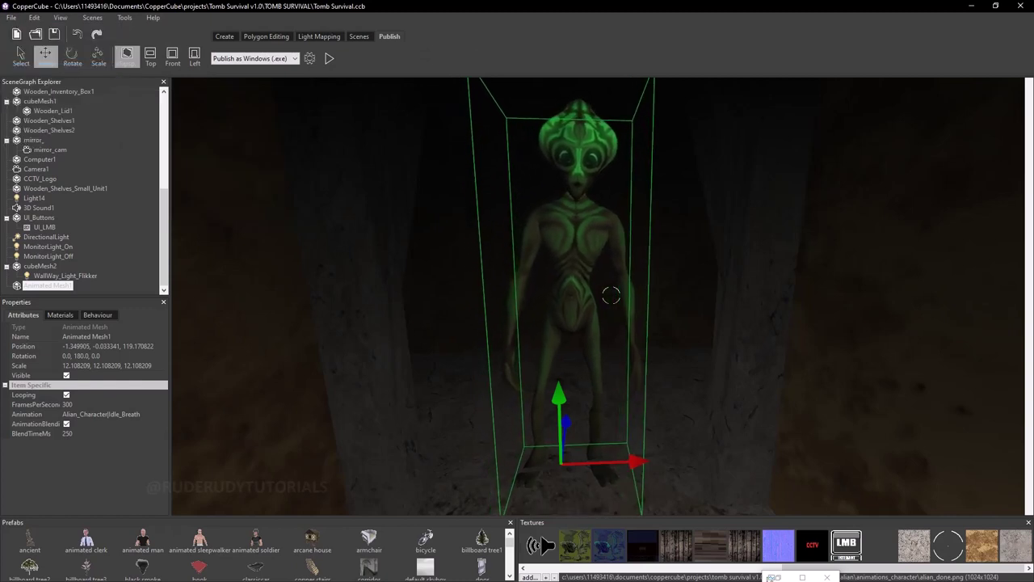